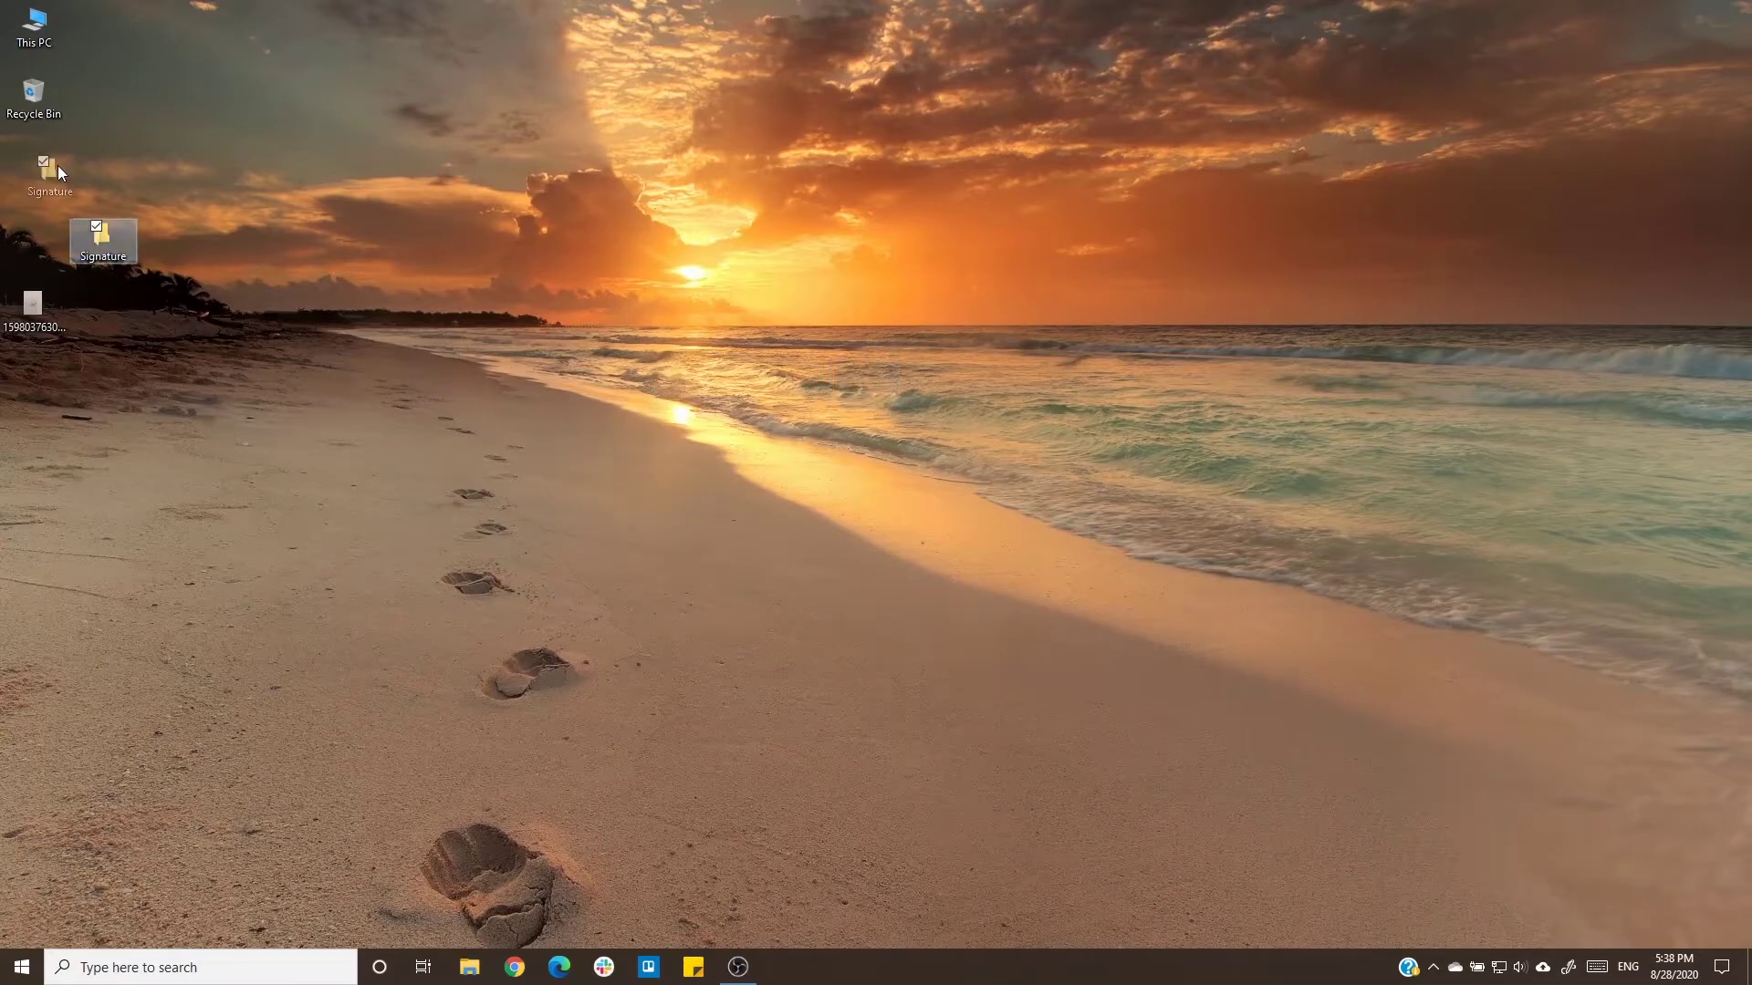
Inside the Signature folder, create a new folder named 'Signature Trace'.
double_click(33, 169)
left_click(419, 68)
type("Signature Tra")
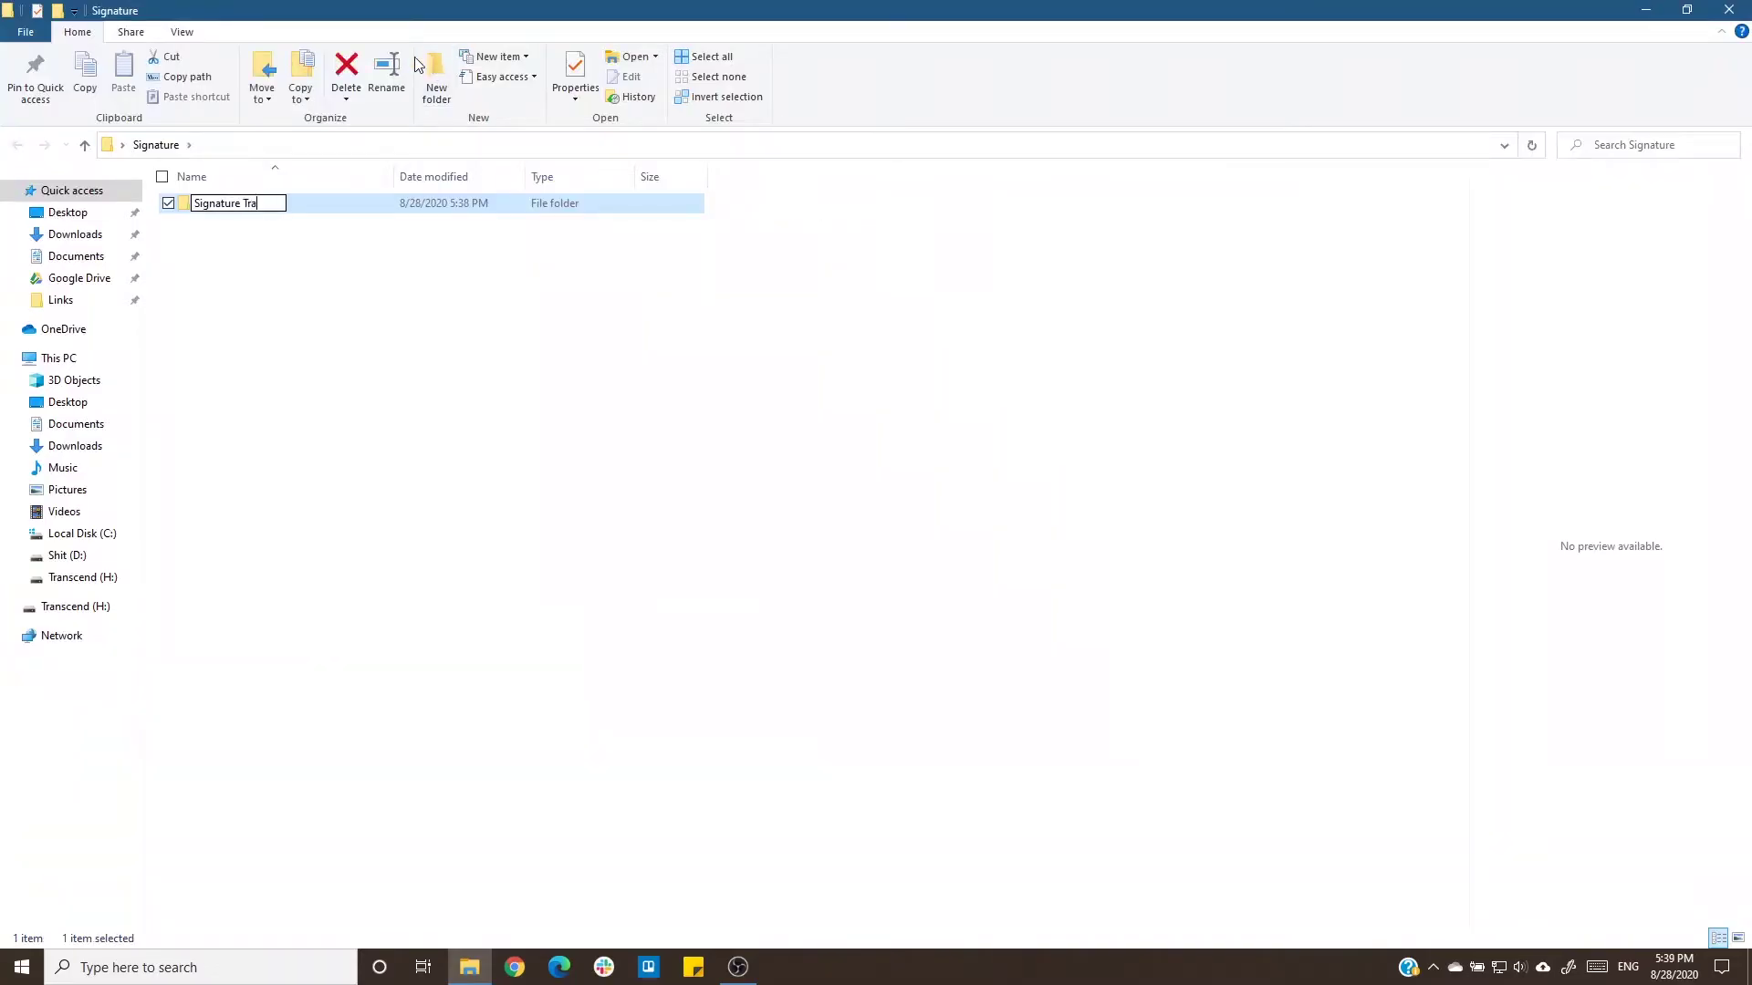
type("ce")
left_click(256, 196)
Add a Links folder inside Signature Trace, then launch Illustrator from Start search.
left_click(435, 80)
type("Link")
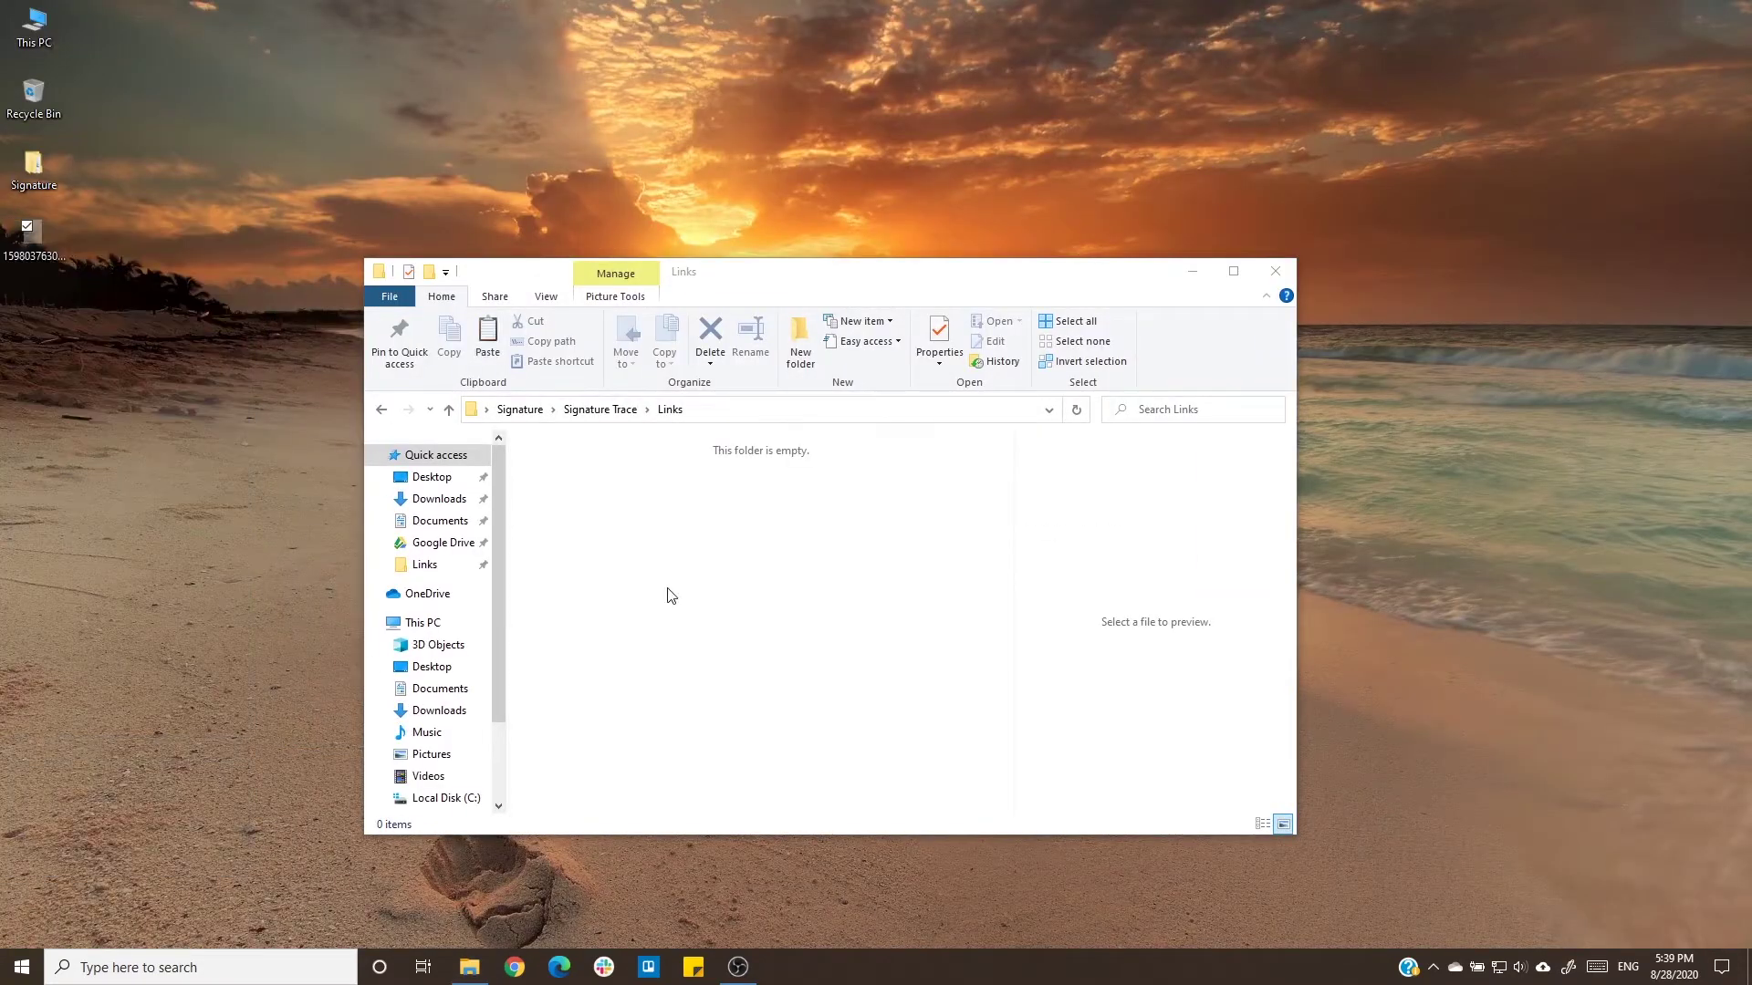
type("illus")
key("Return")
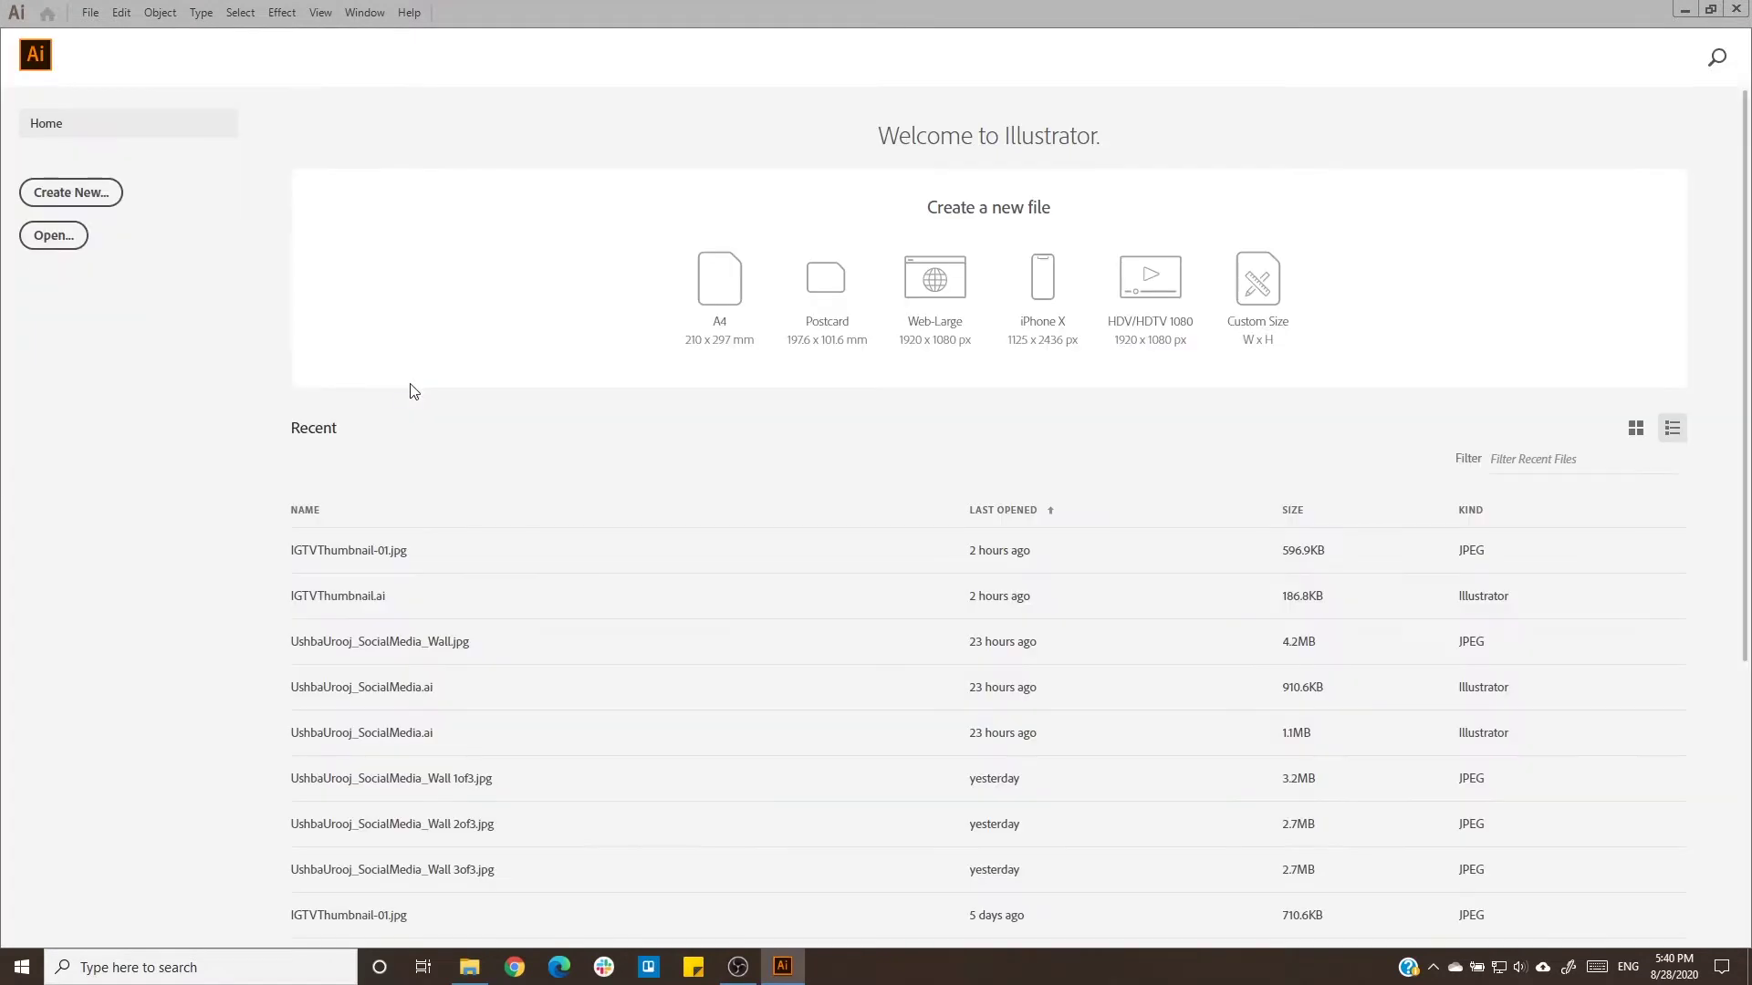
Create a 1920 × 1080 px custom-preset document titled 'Signature Trace'.
left_click(72, 193)
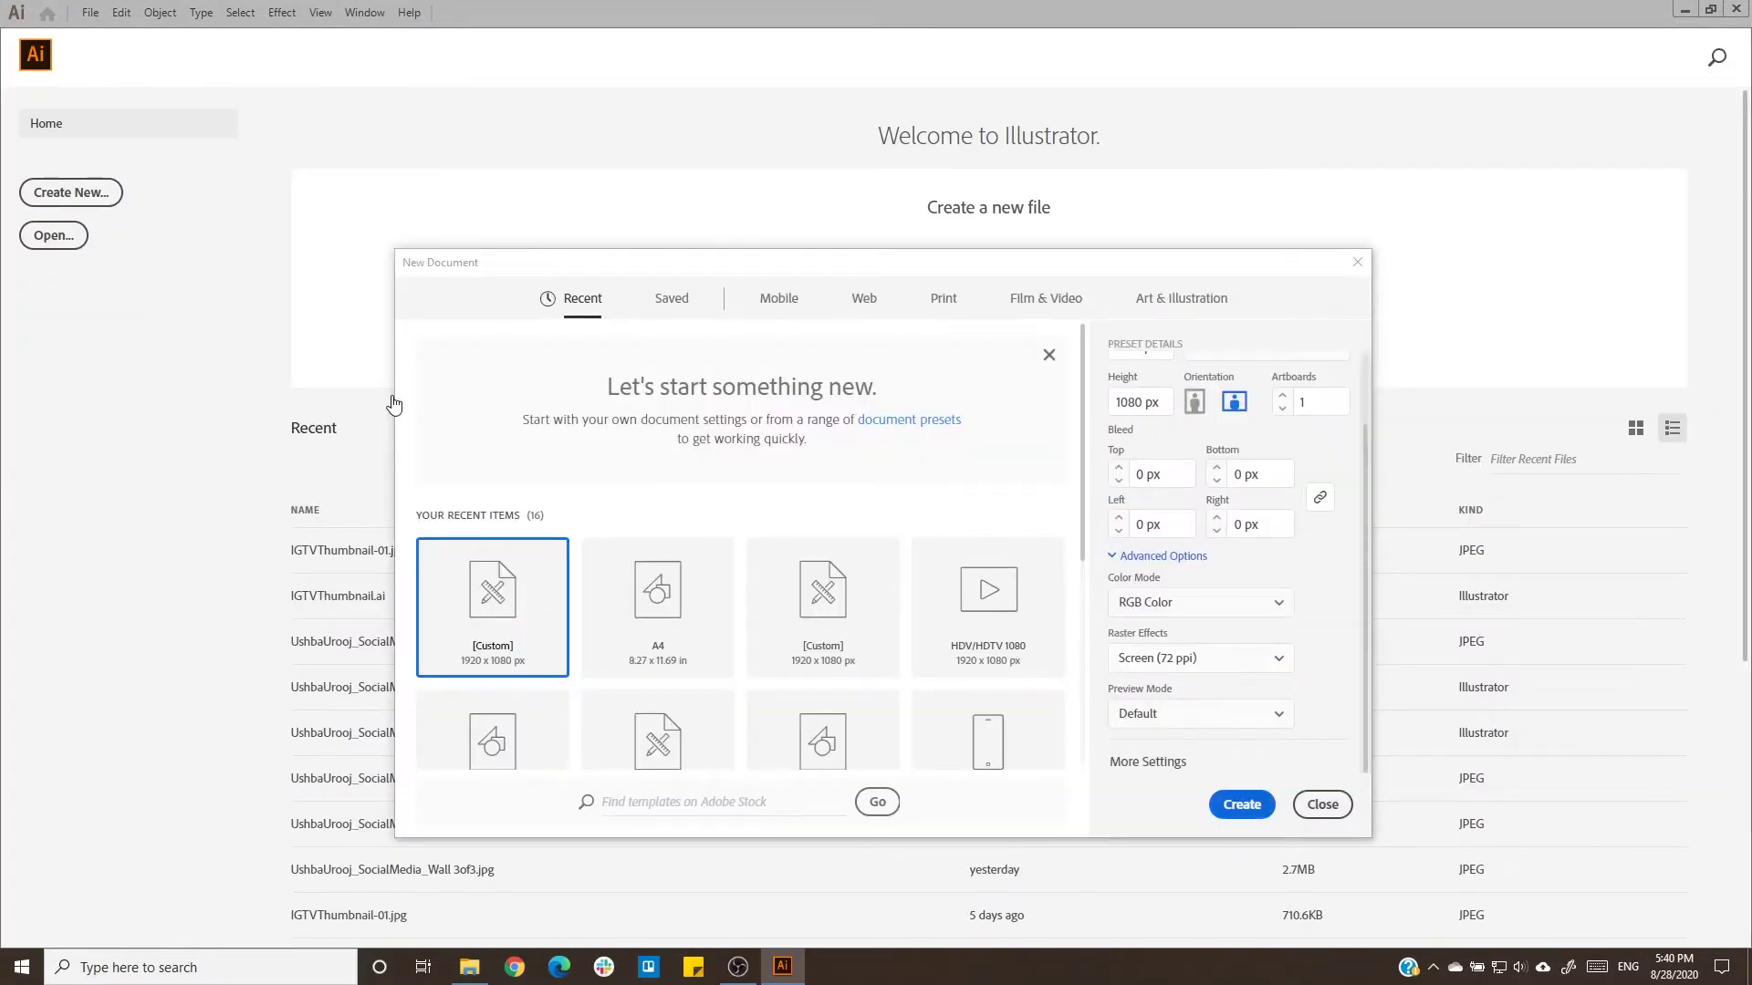
scroll(1365, 552, "up", 2)
type("Sign")
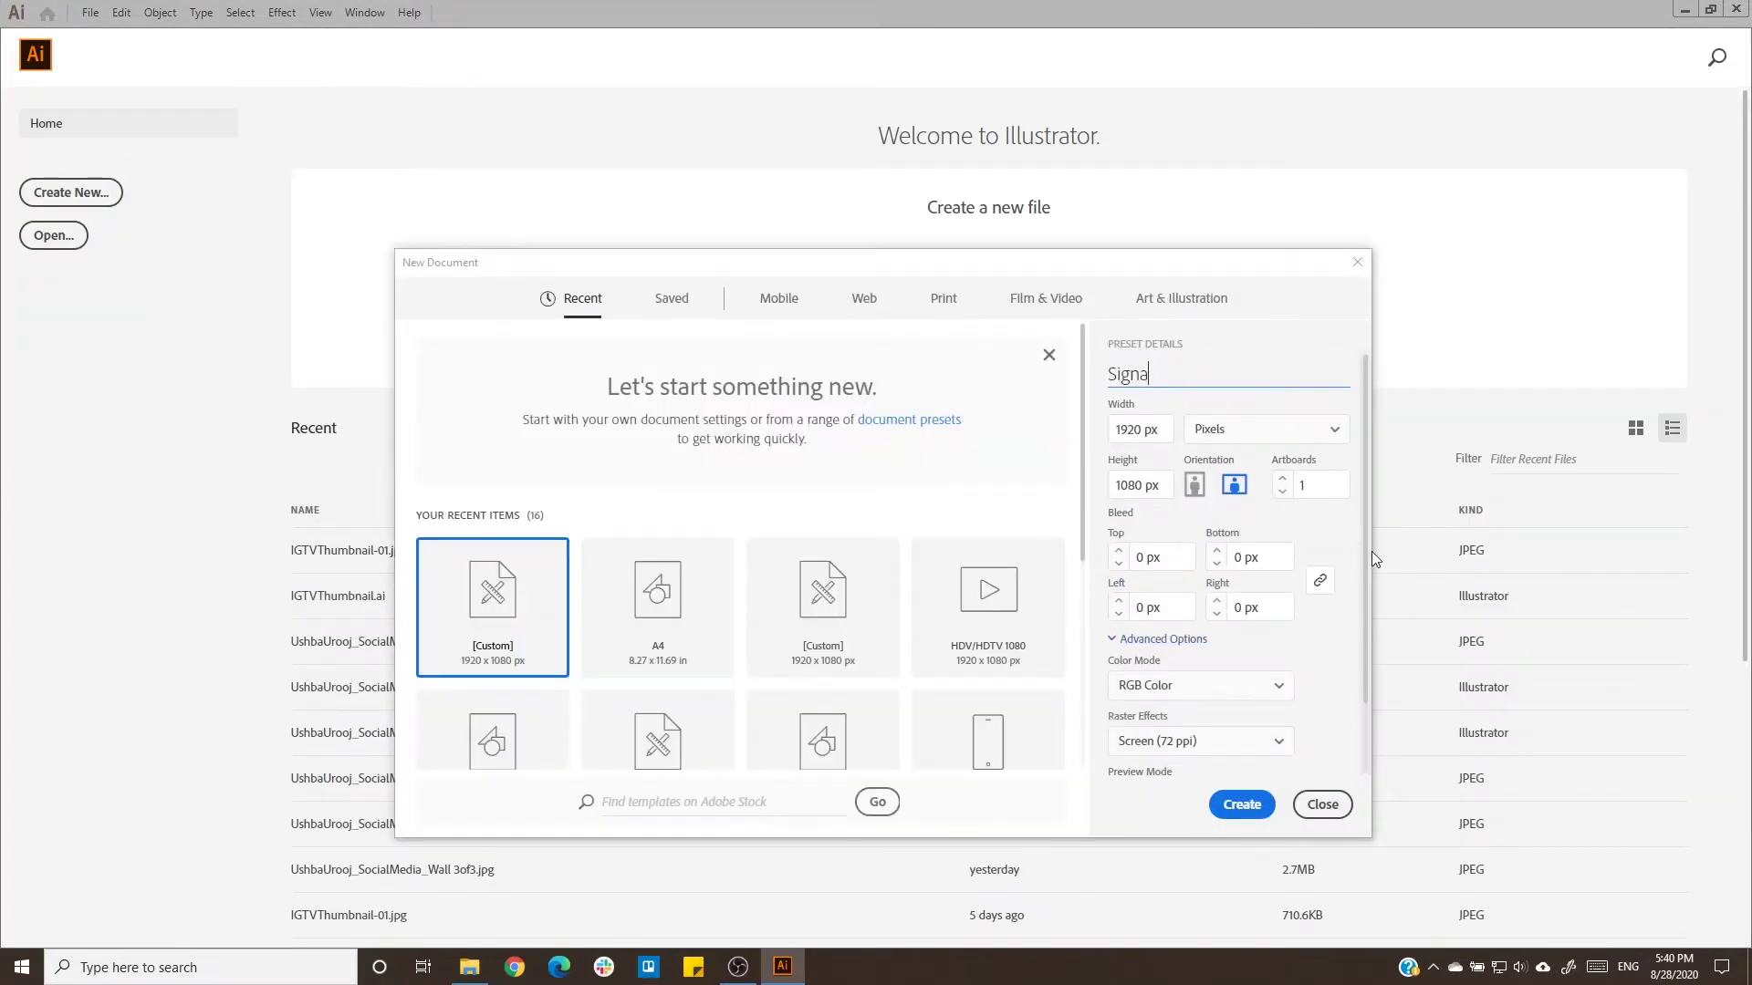
type("ature Trace")
key("Return")
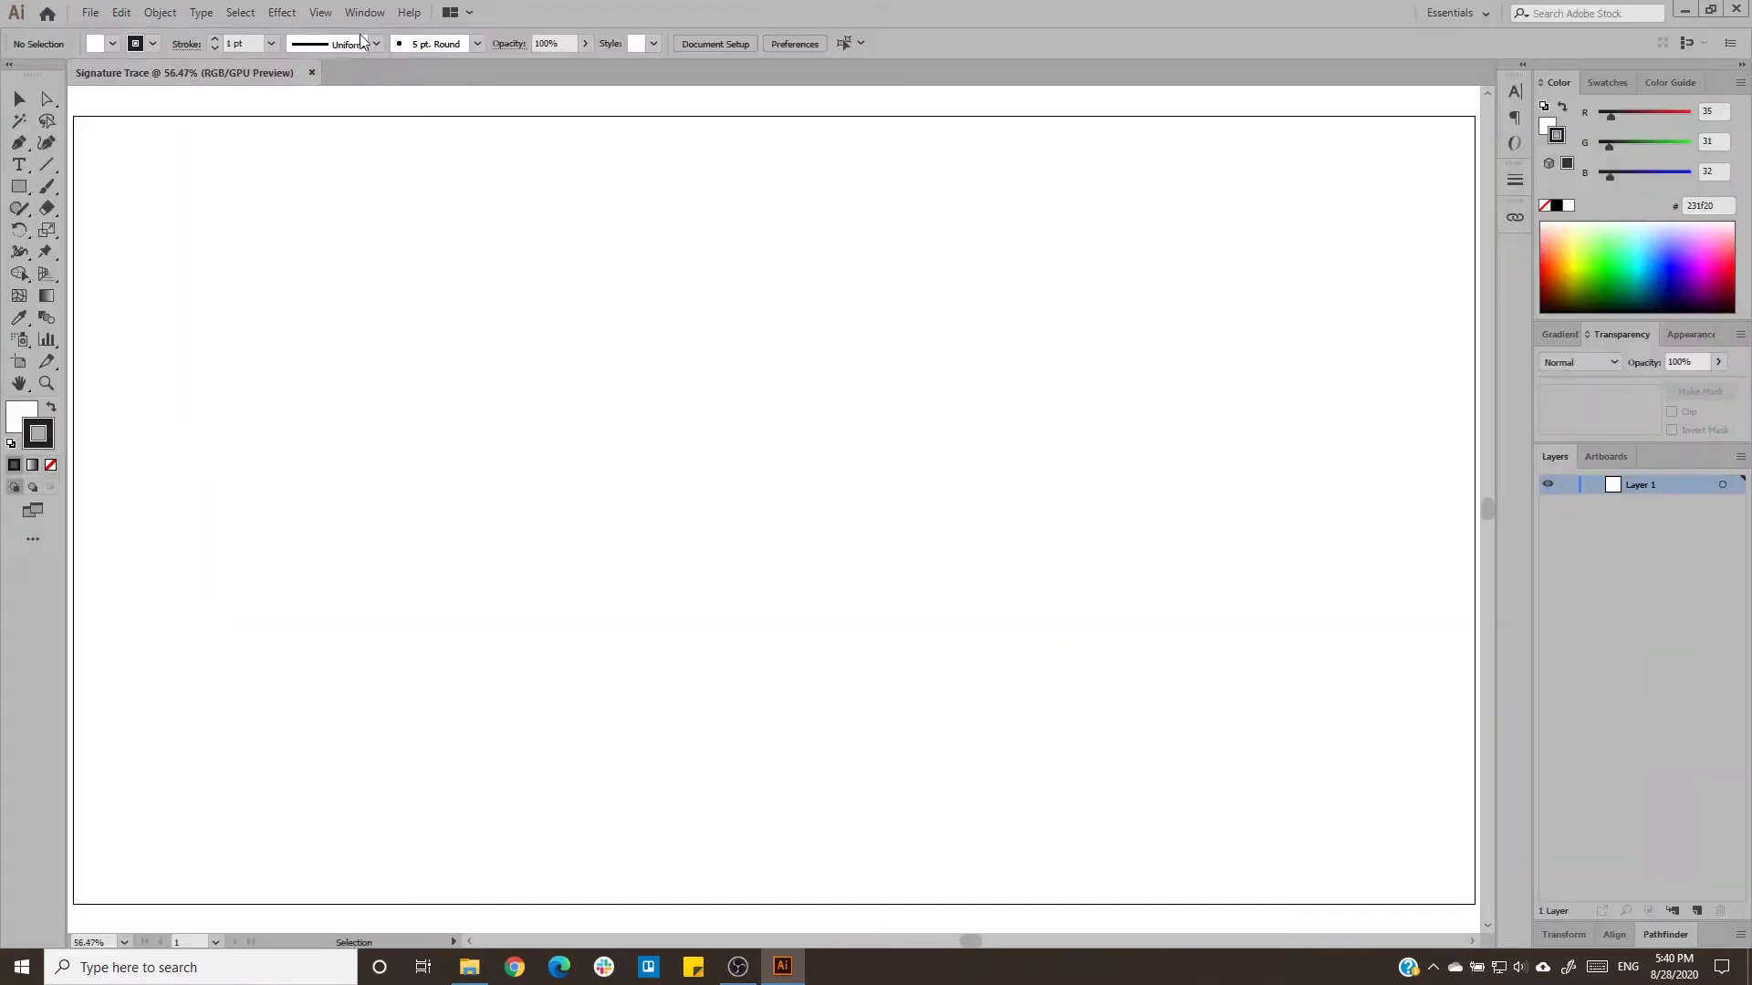
left_click(320, 12)
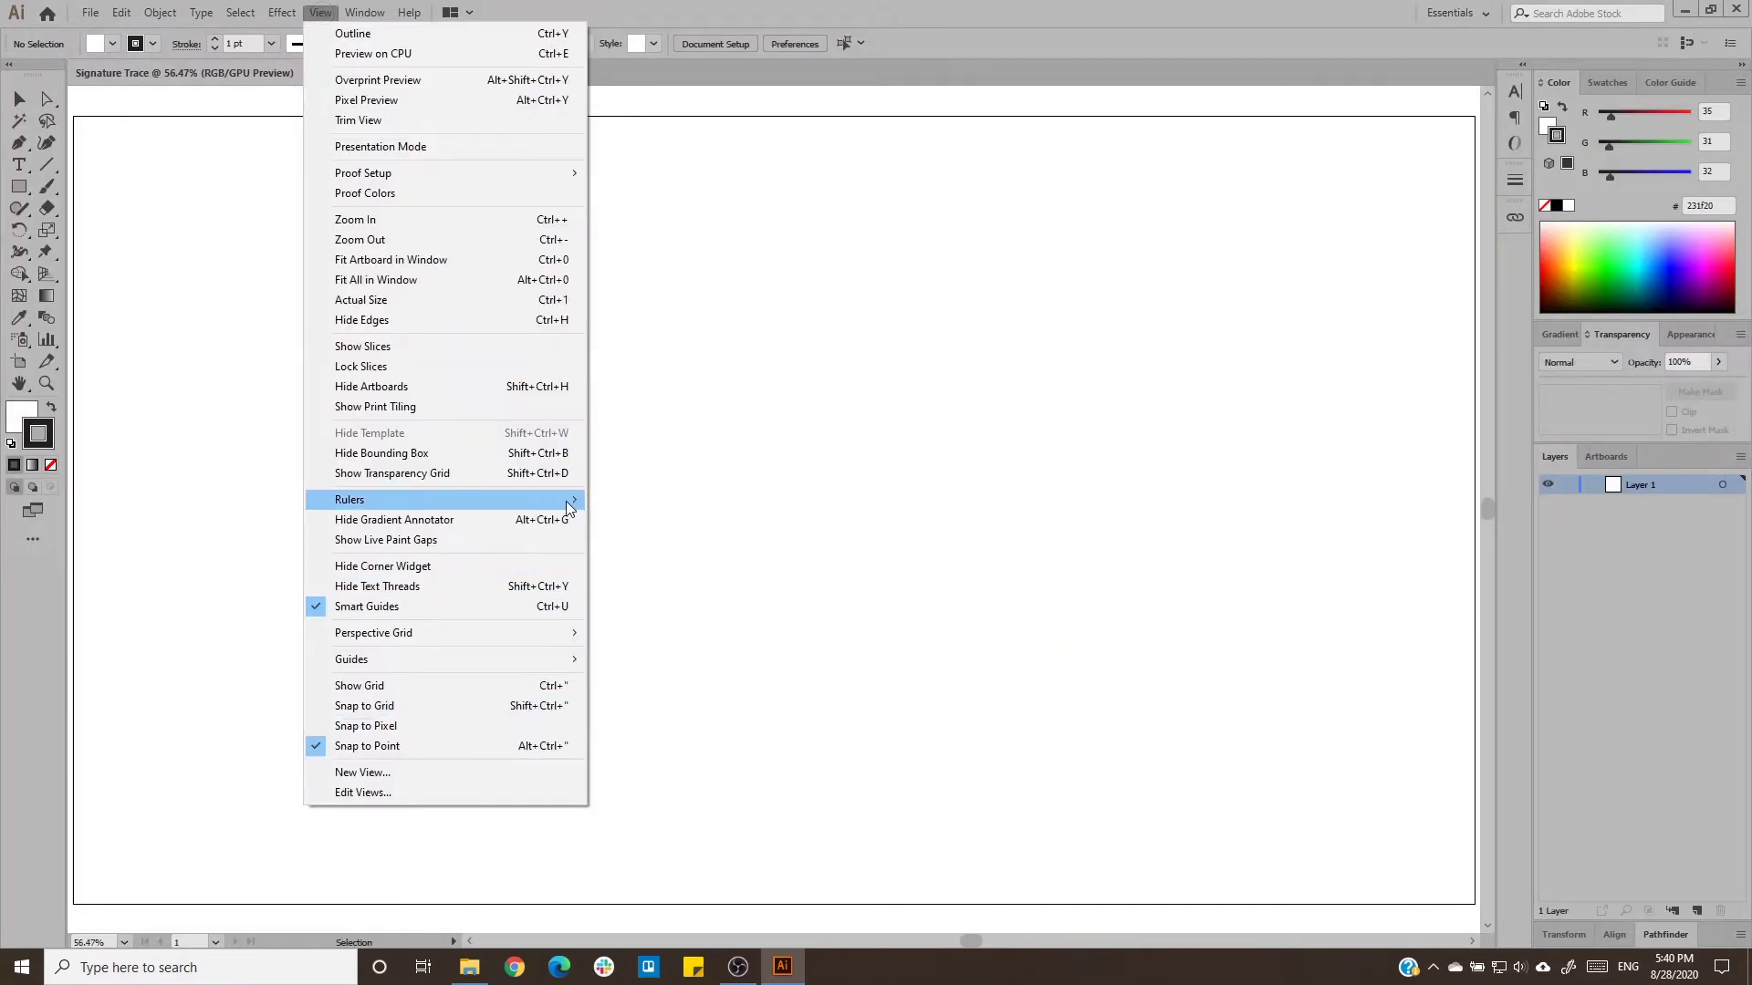
Show rulers and draw a vertical reference line left of the artboard.
key("ctrl+r")
scroll(820, 416, "left", 6)
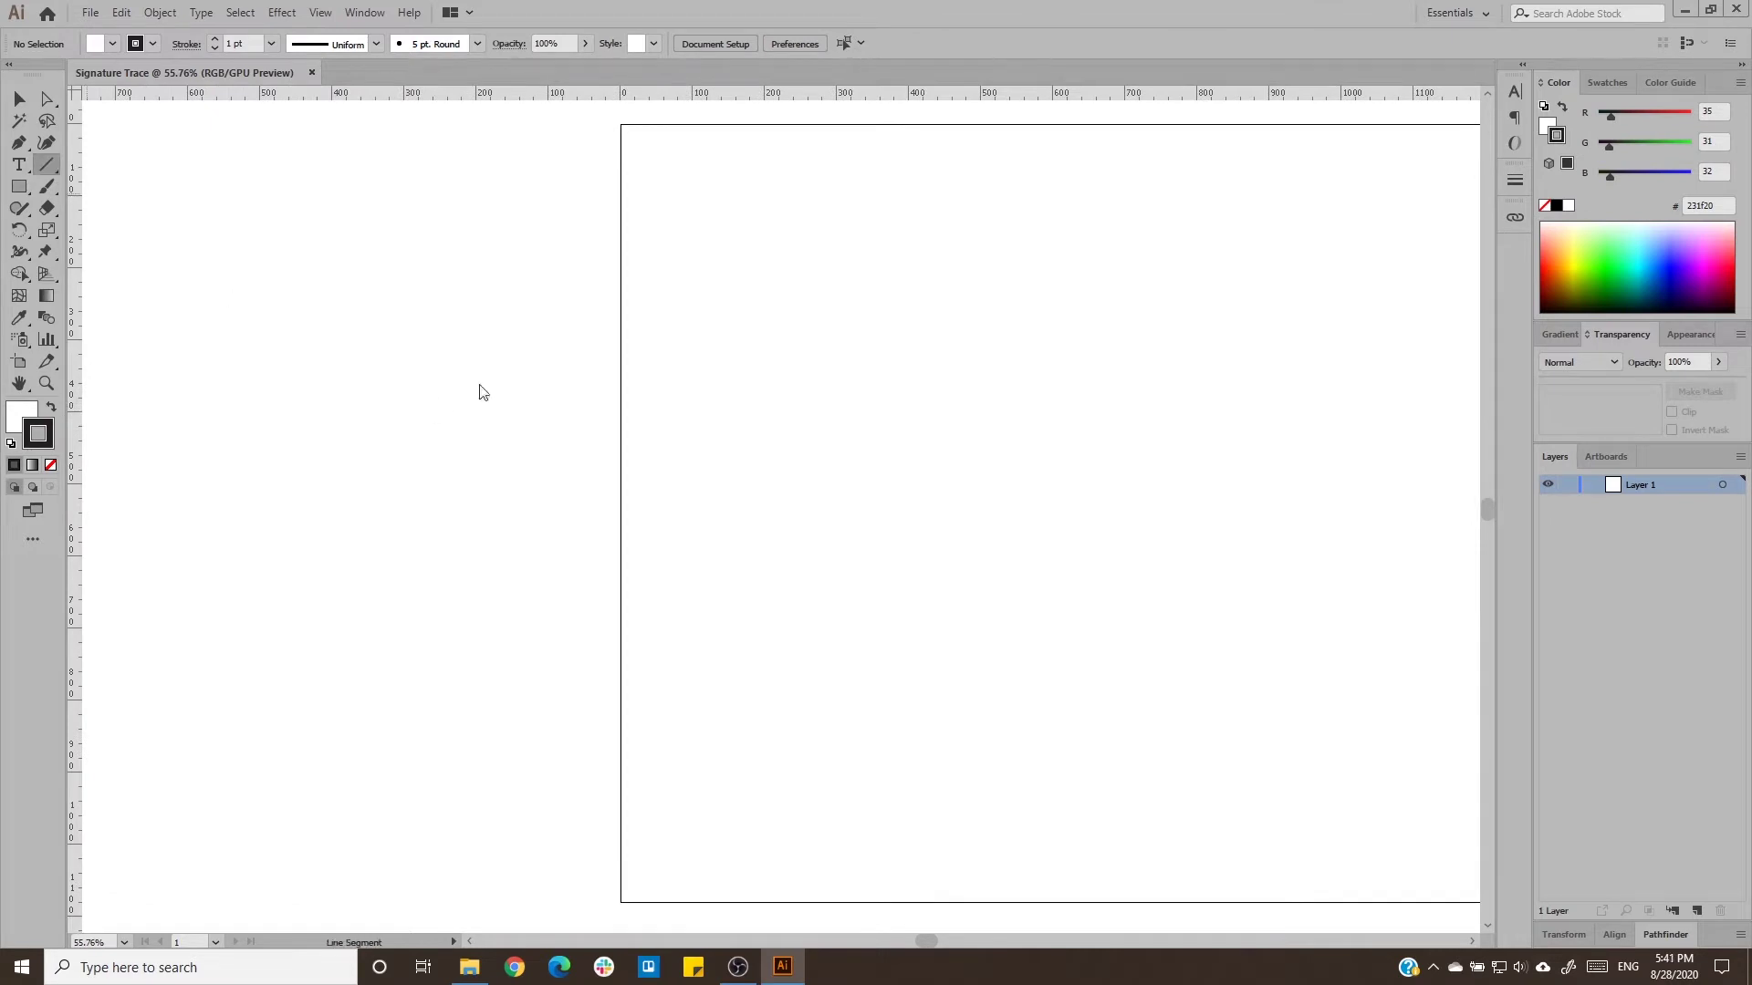
left_click_drag(448, 357, 448, 603)
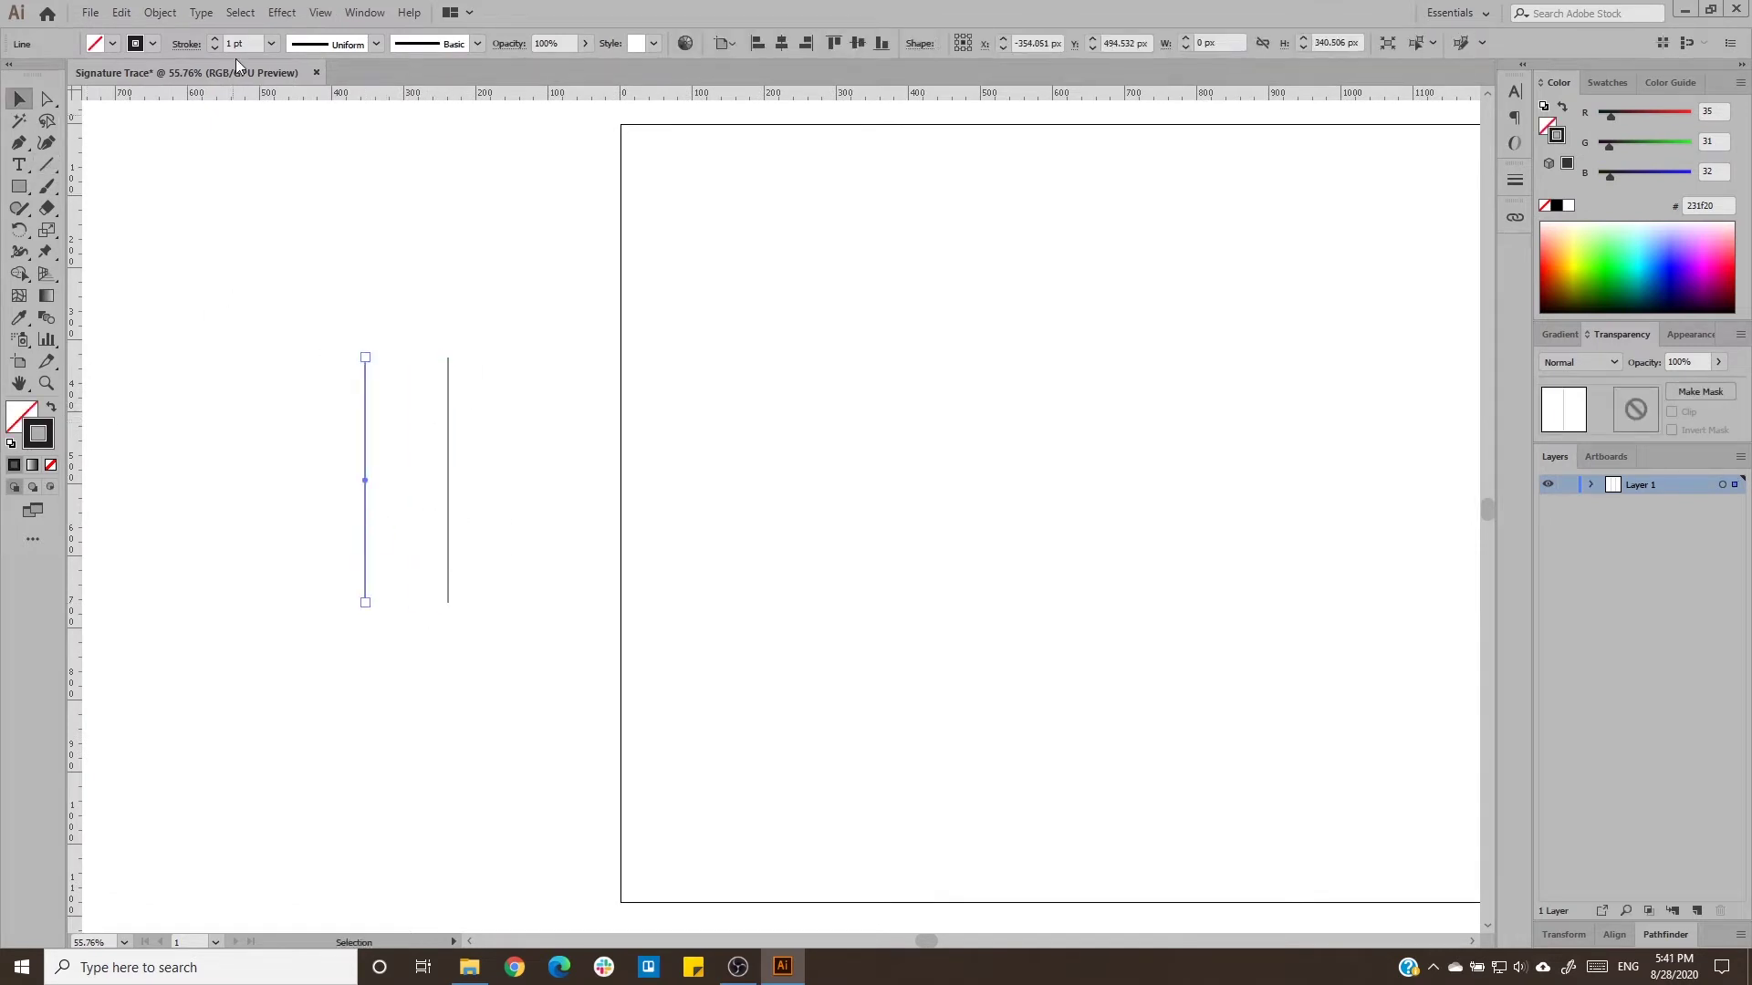
Add a large 'Stroke Width' heading beside the reference lines.
key("t")
left_click(218, 206)
type("Str")
mouse_move(272, 212)
left_mouse_down()
mouse_move(539, 310)
mouse_move(630, 477)
left_mouse_up()
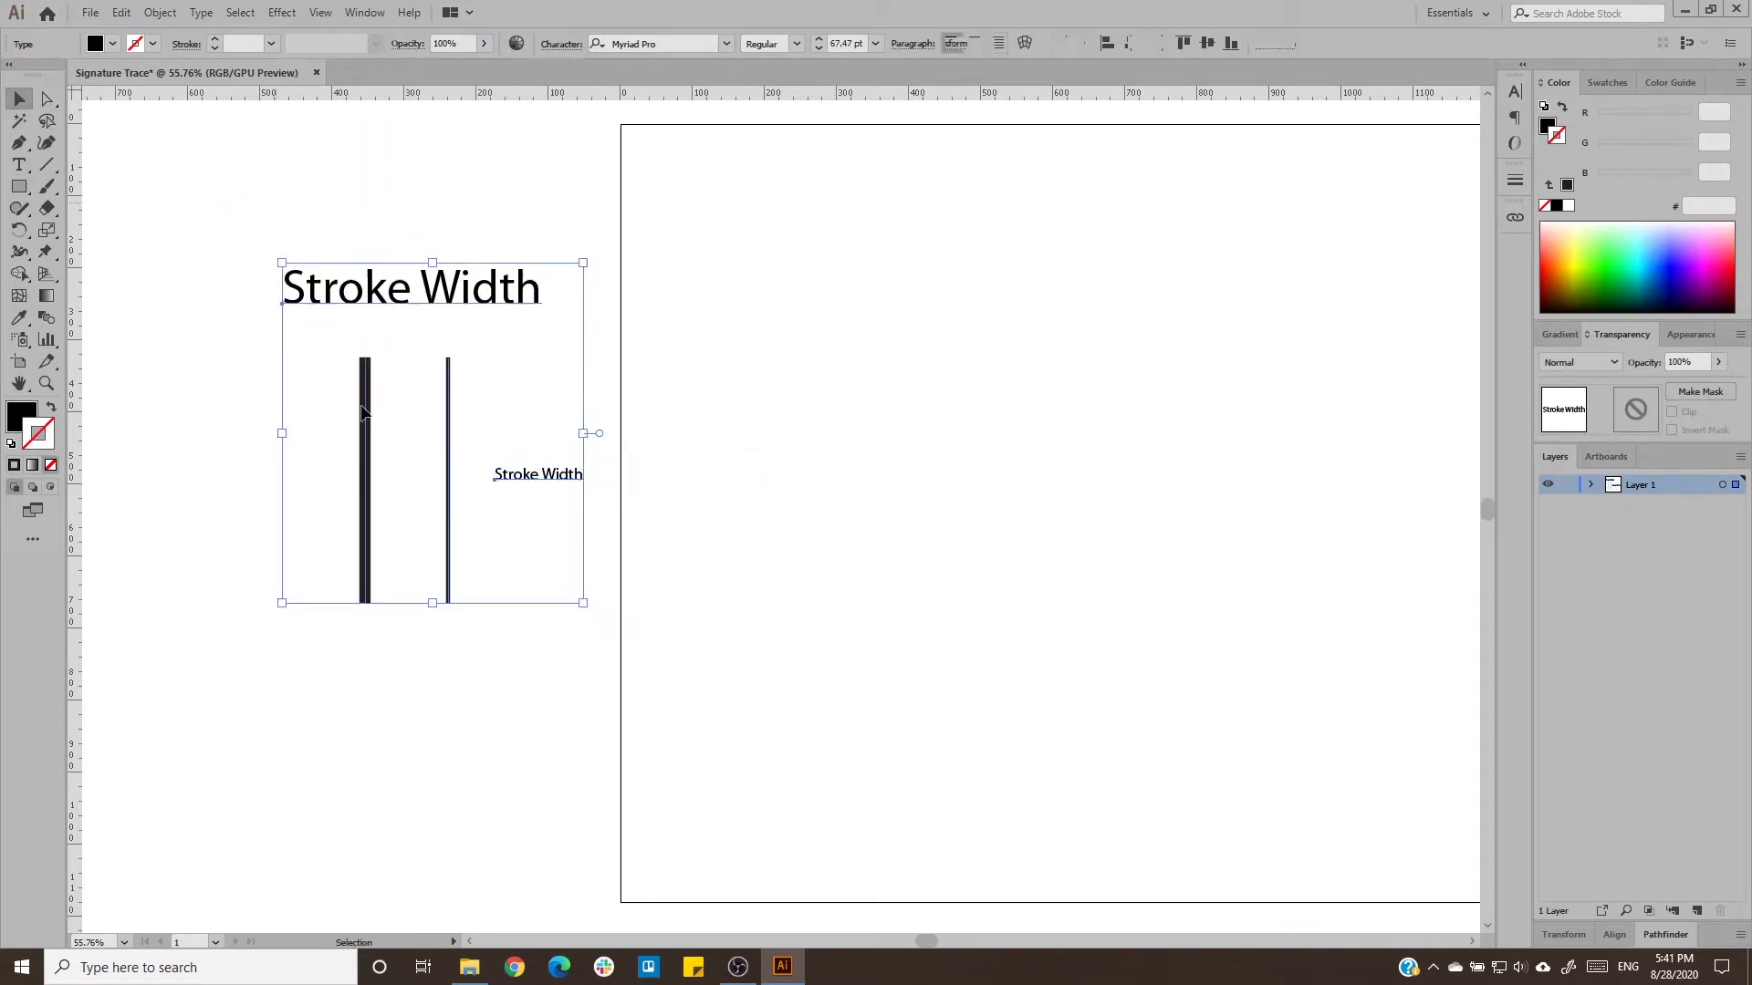
left_click_drag(296, 250, 693, 511)
Label the thin and thick lines 'Minimum Width' and 'Maximum Width', then delete the red arrows.
double_click(717, 483)
type("Minimum")
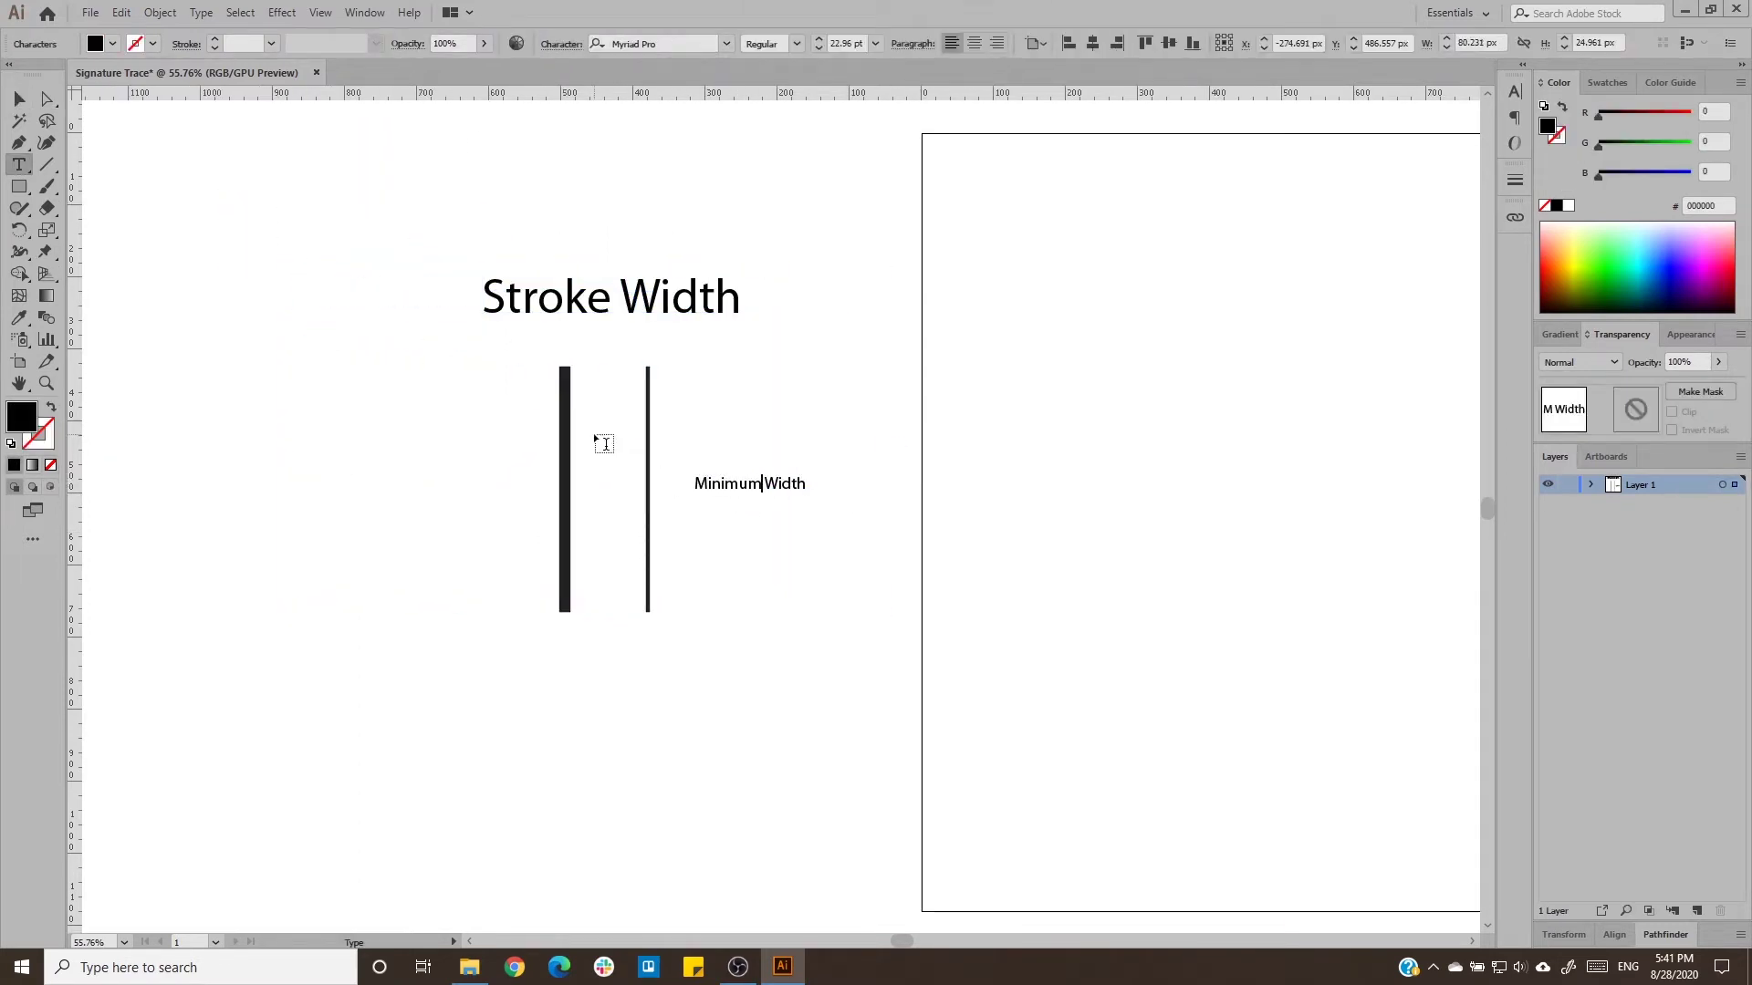
key("Escape")
left_click_drag(768, 485, 464, 485)
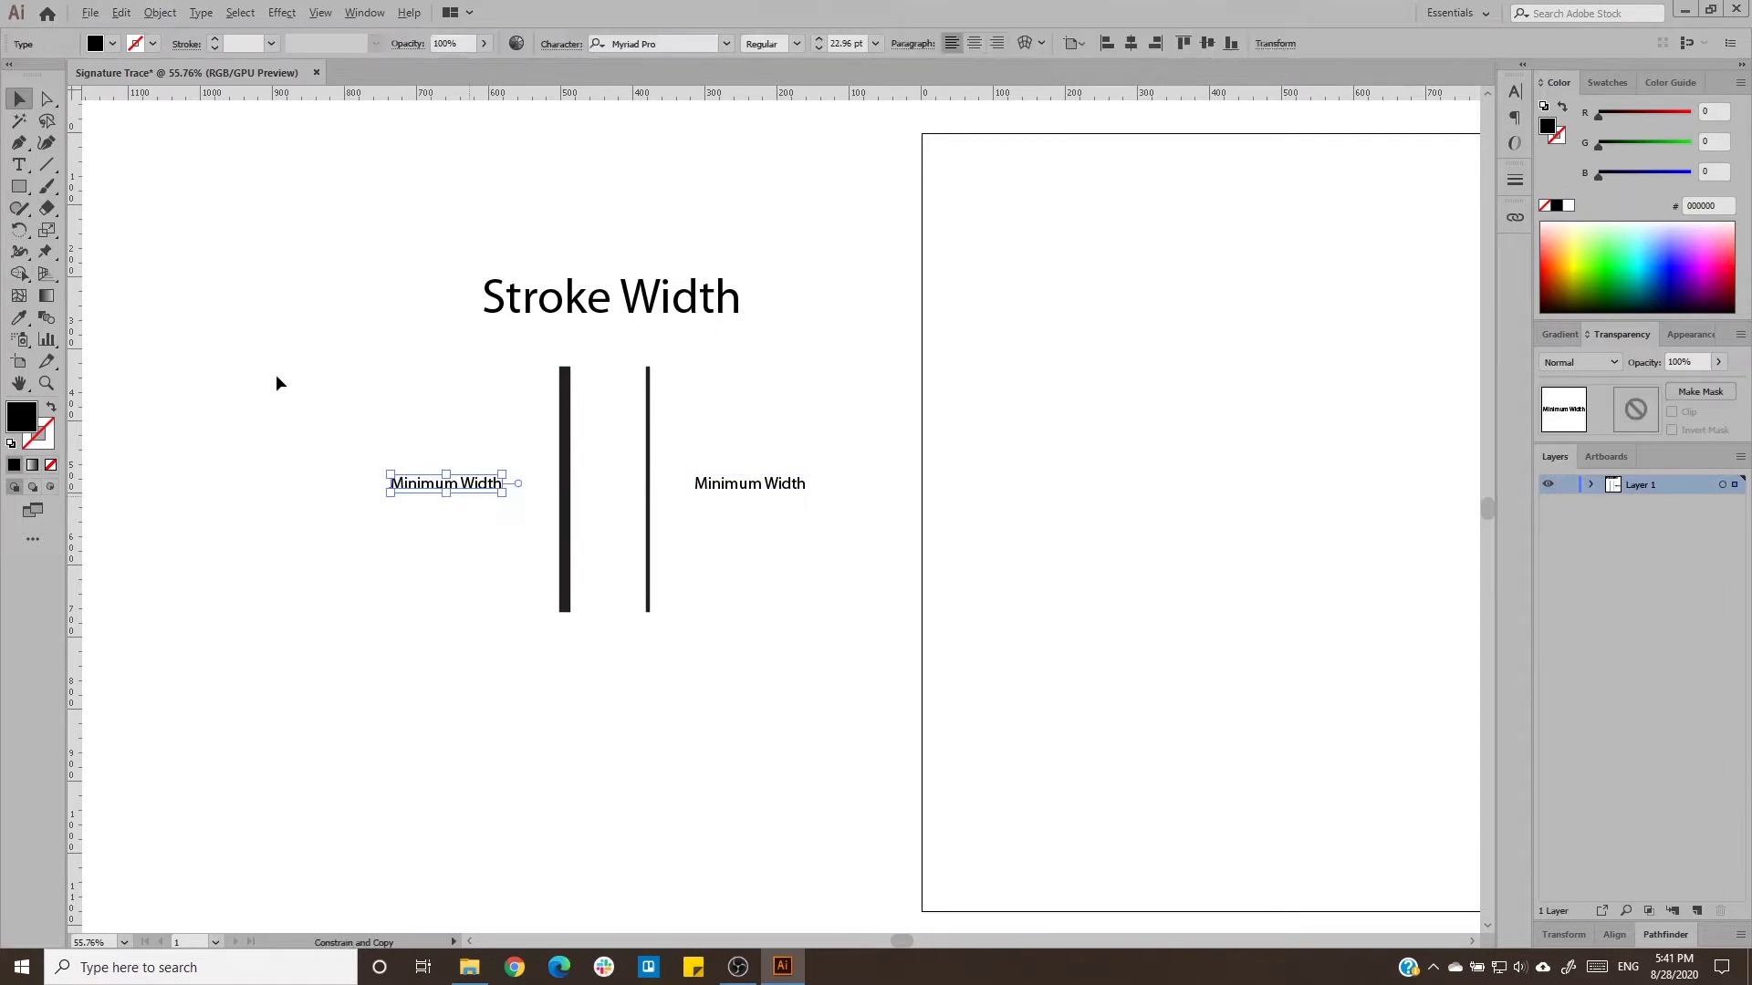
key("Escape")
left_click(311, 439)
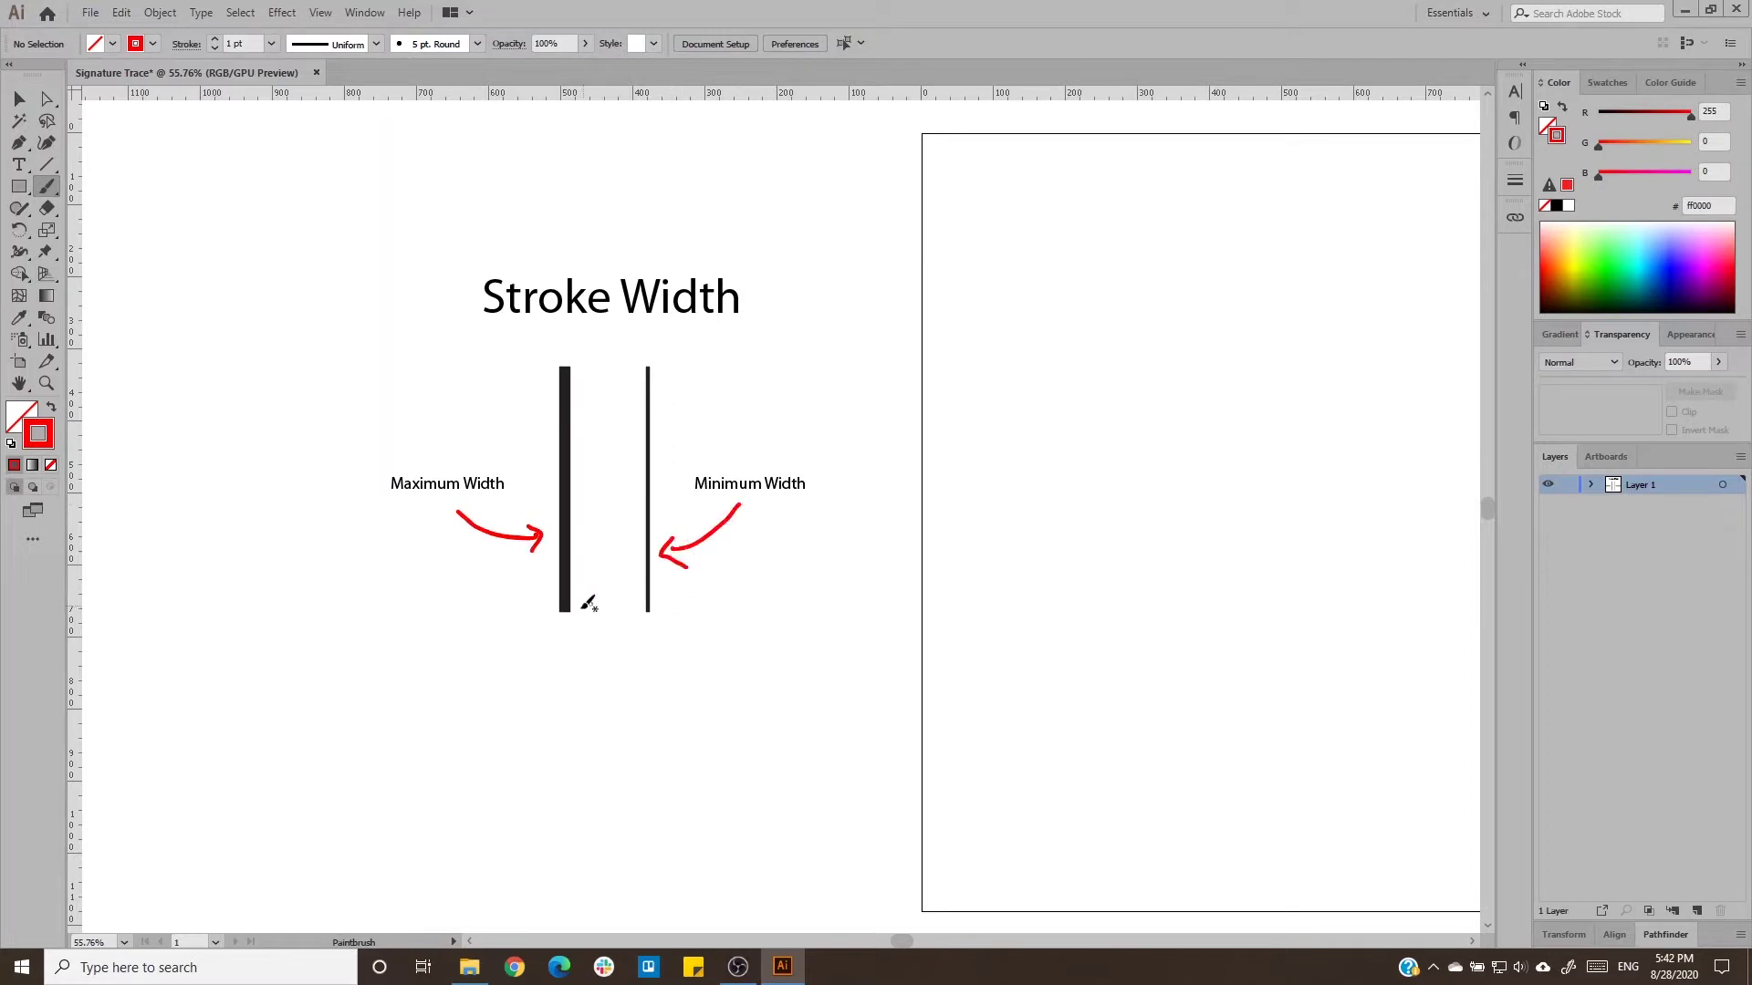
left_click_drag(532, 528, 723, 548)
key("Delete")
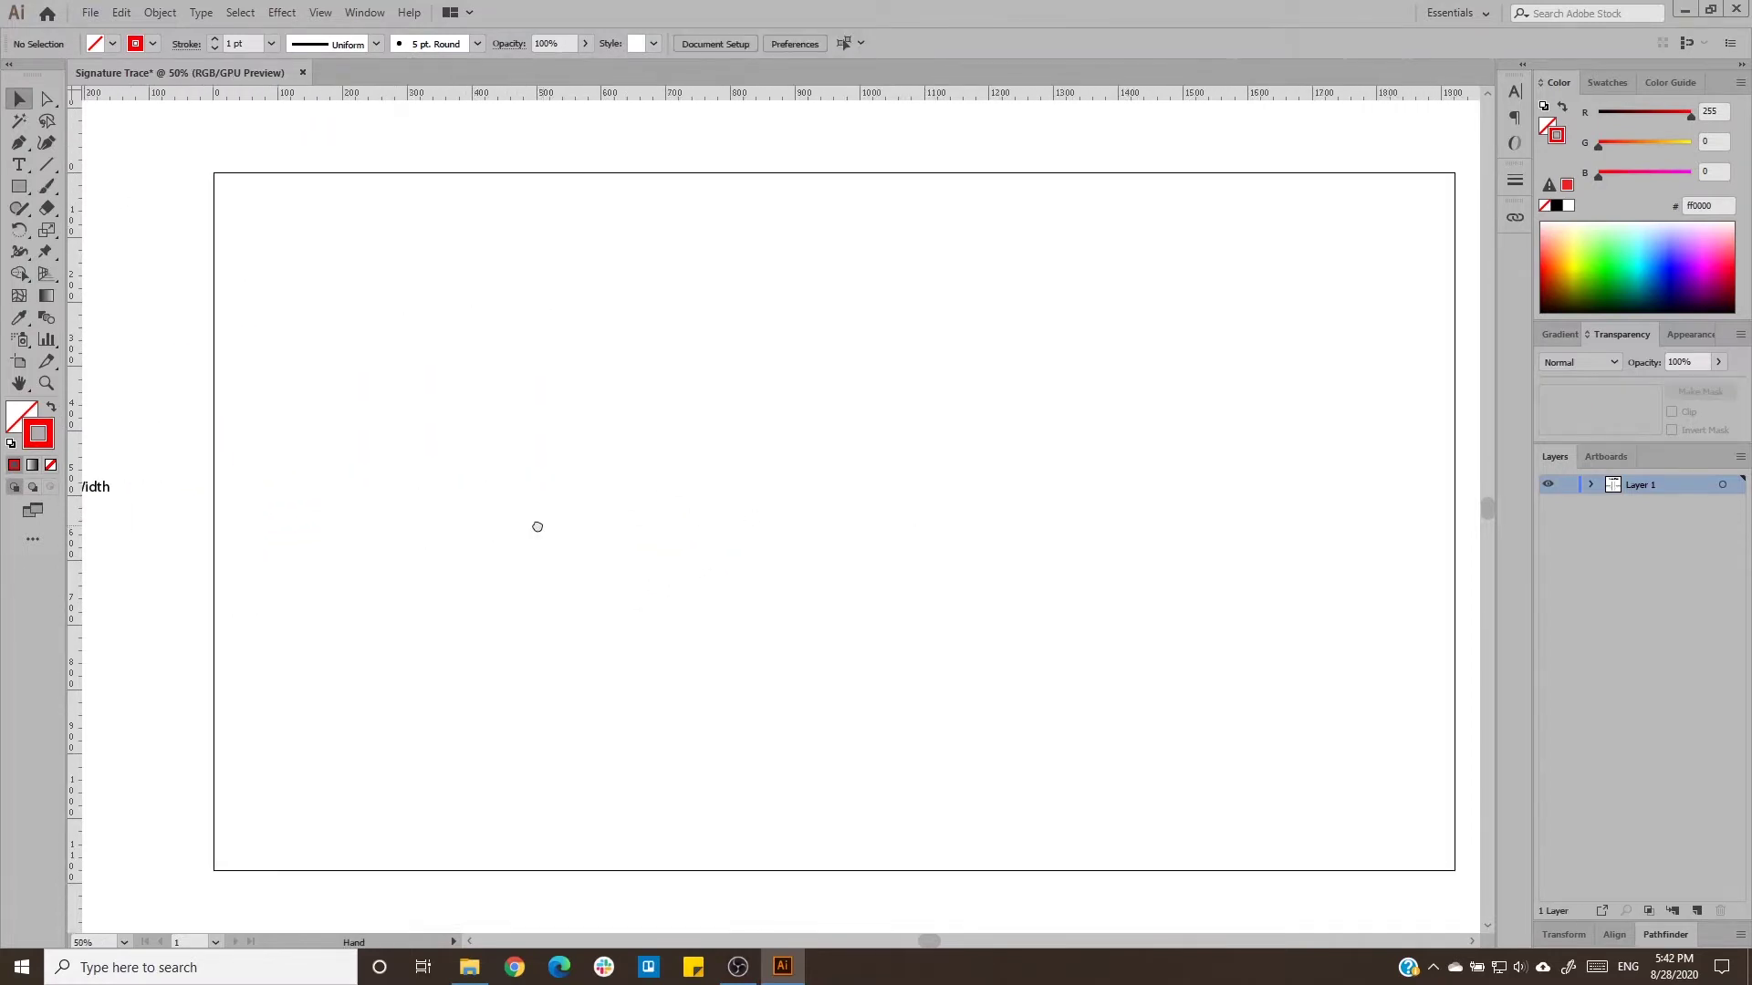
Add a second layer and place the signature photo, sized across the artboard.
key("alt+f")
key("l")
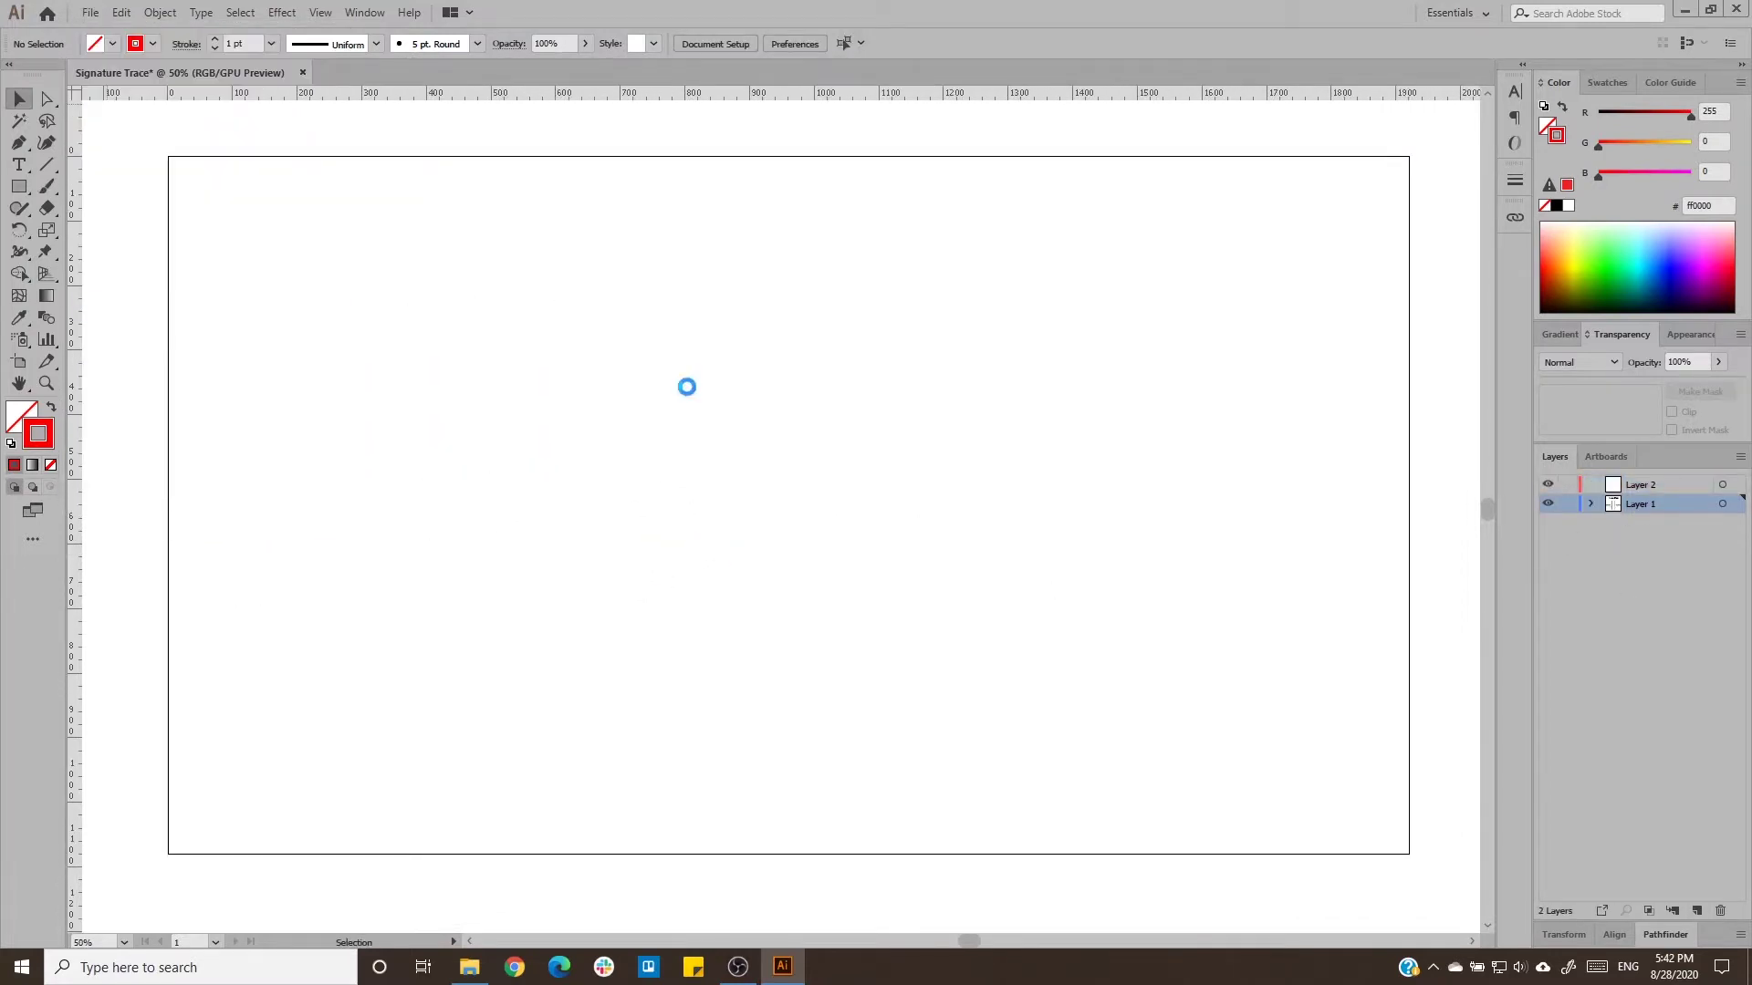
double_click(220, 135)
double_click(222, 137)
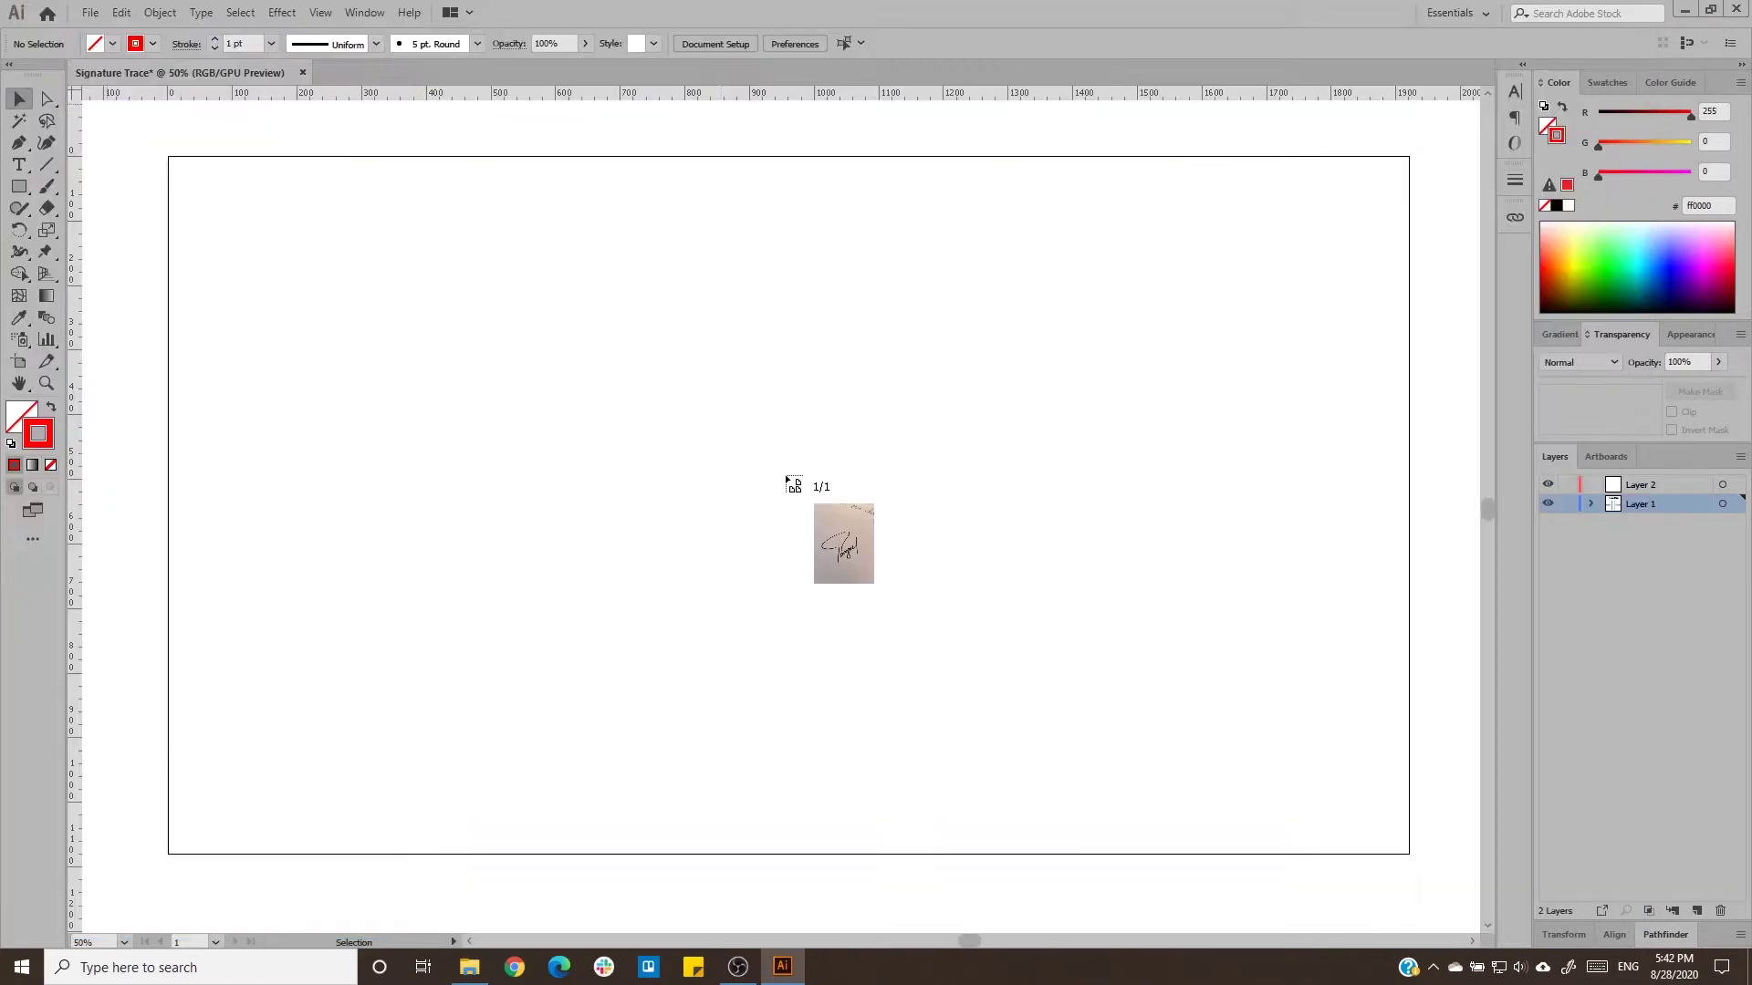
left_click(817, 498)
mouse_move(817, 499)
left_mouse_down()
mouse_move(927, 495)
mouse_move(855, 475)
left_mouse_up()
scroll(938, 555, "up", 3)
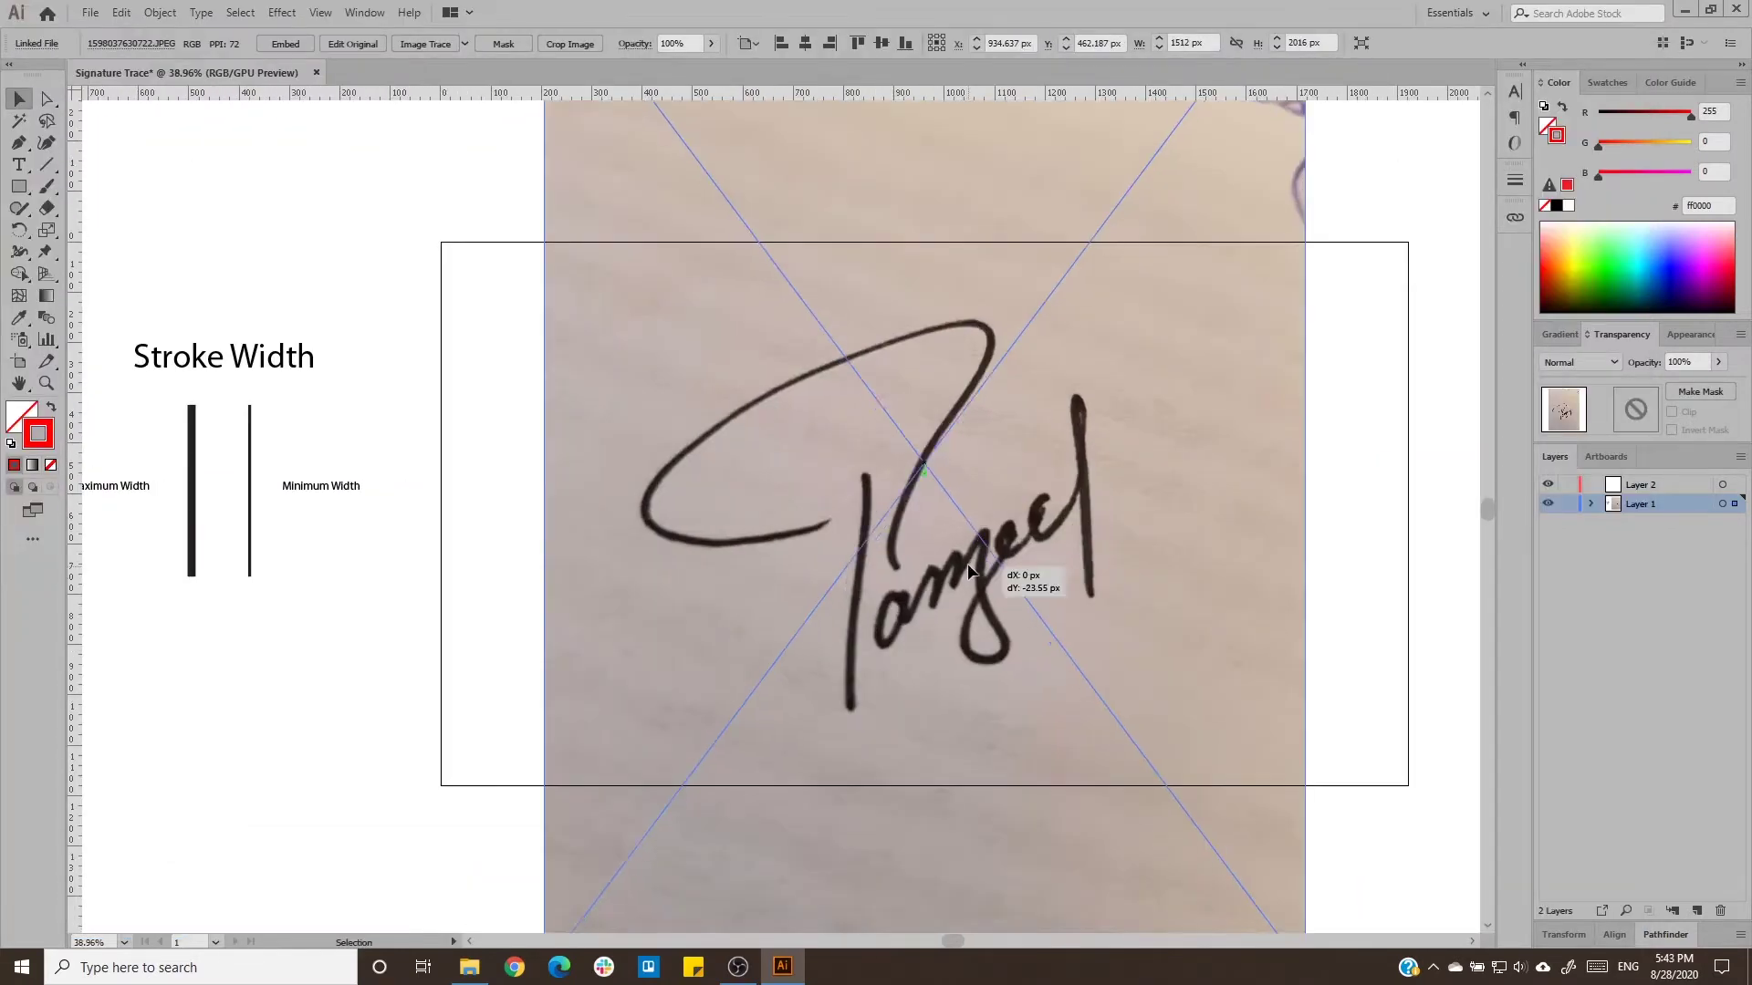
Fade the photo to 50% opacity, lock it on Layer 1, and make Layer 2 active.
left_click(940, 563)
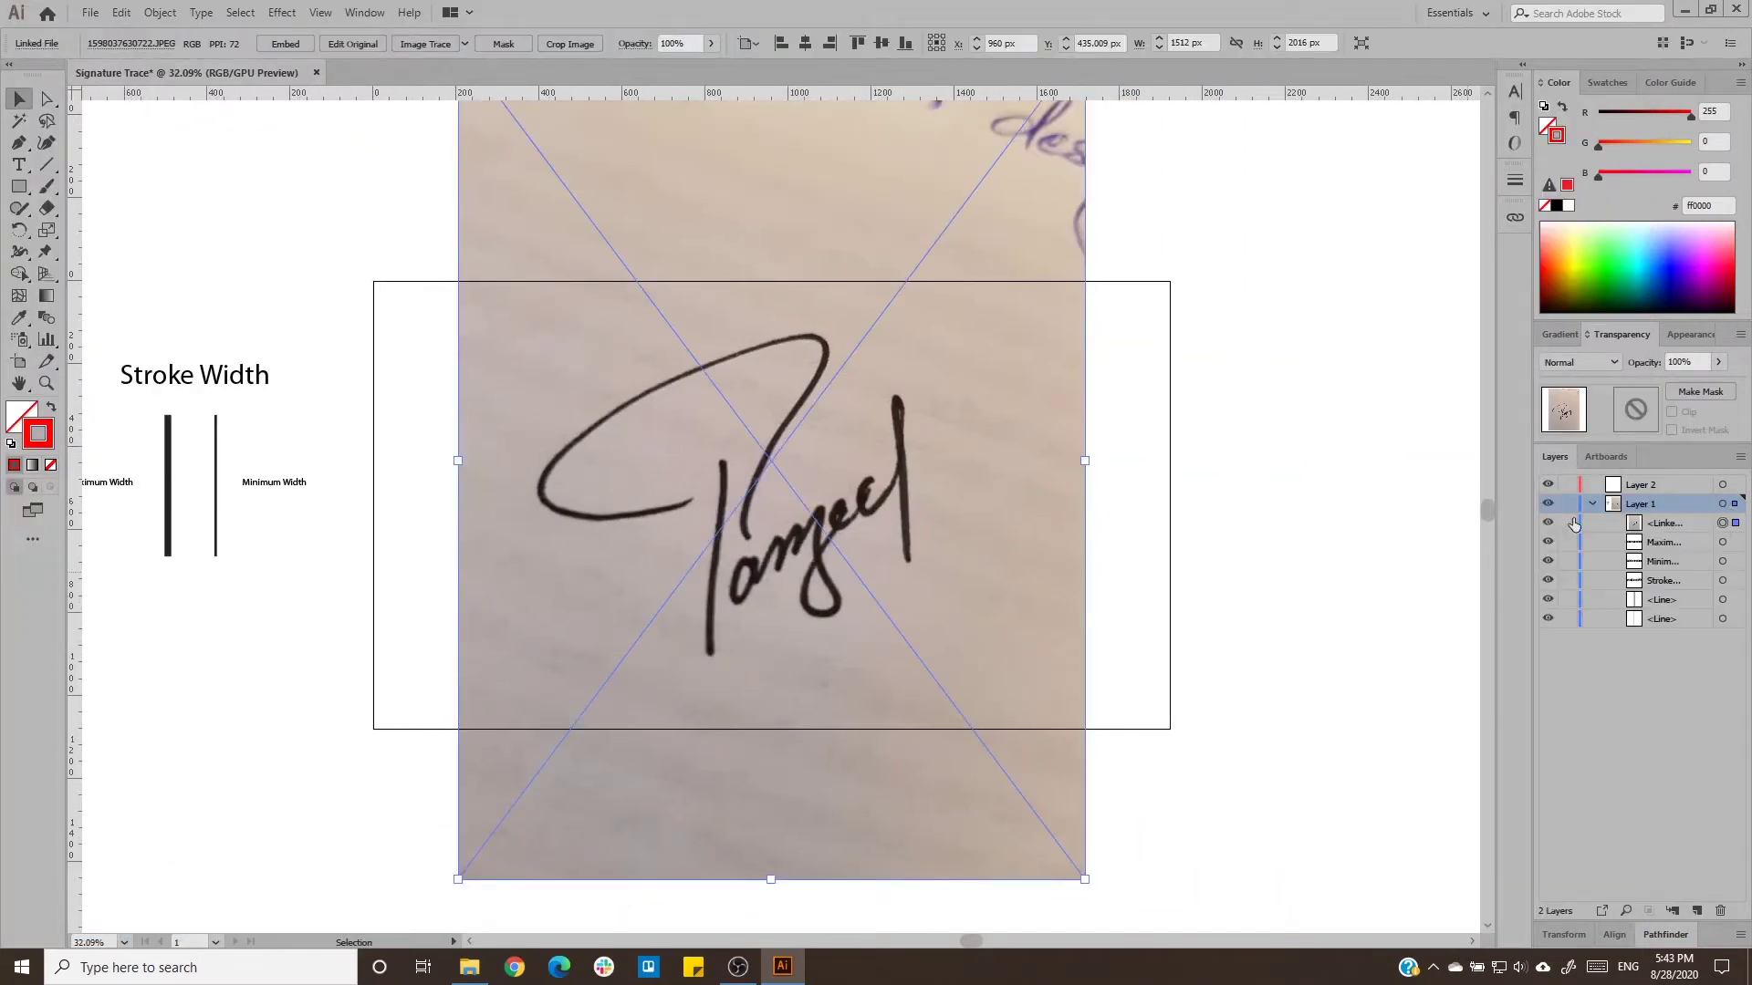
left_click(1567, 504)
left_click(1592, 504)
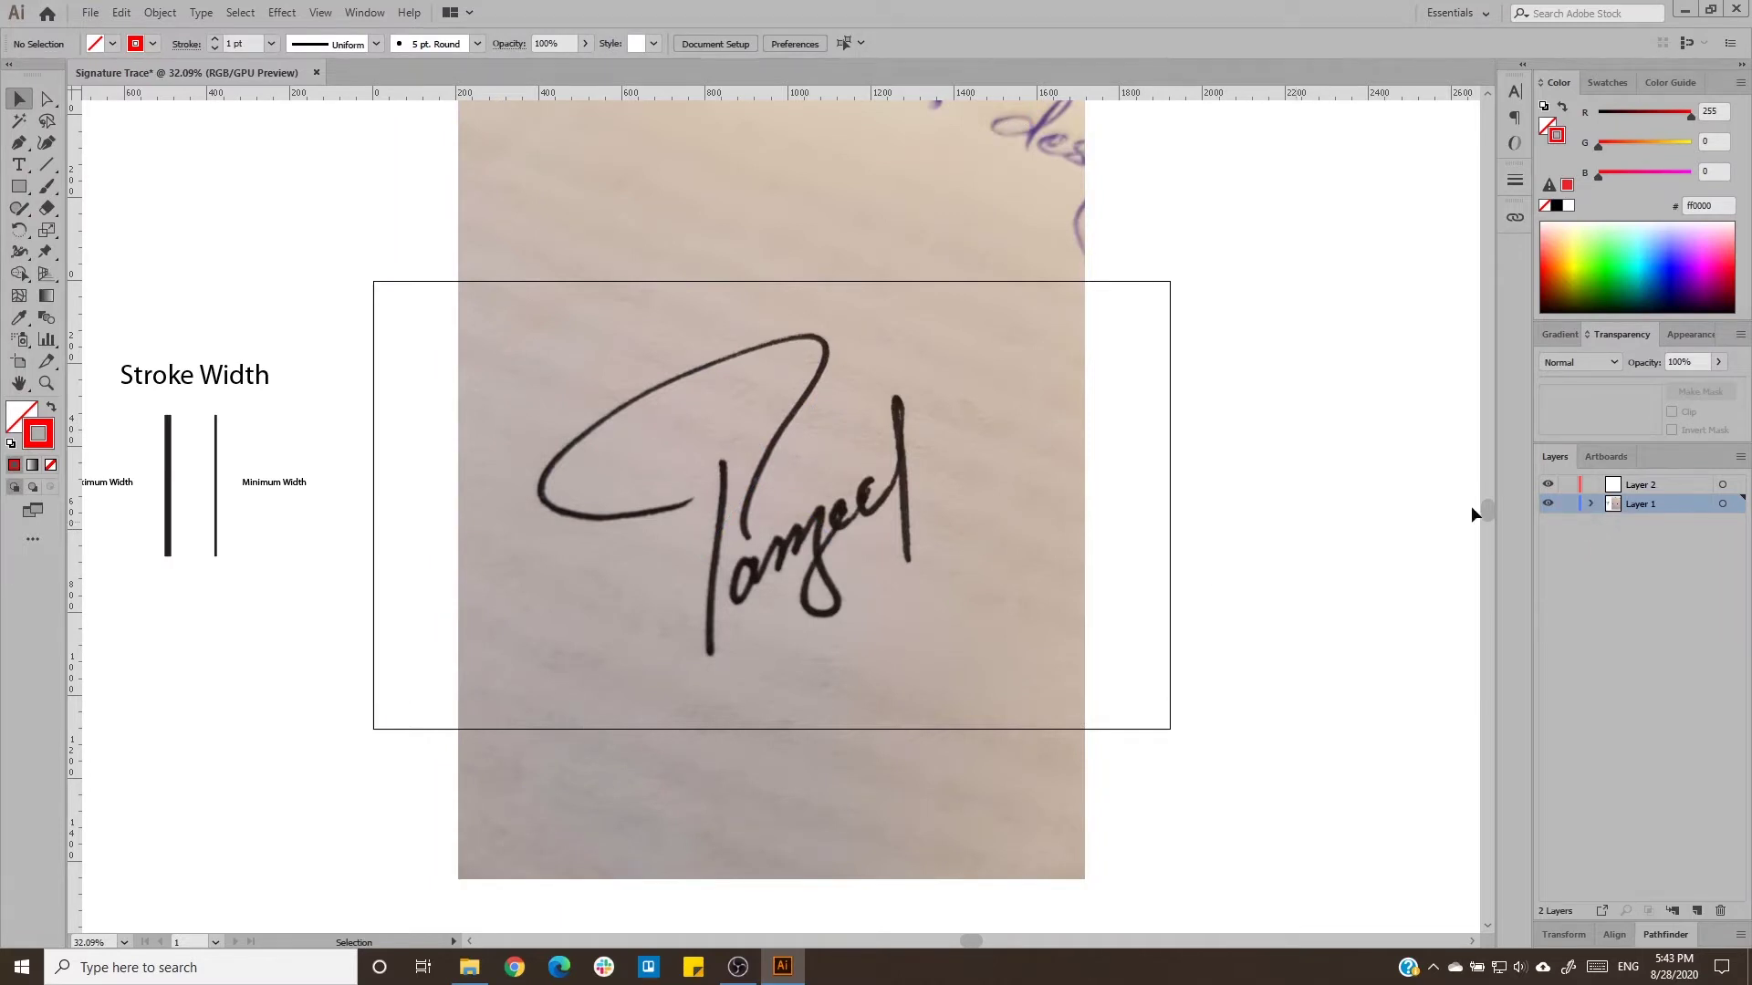
left_click(1722, 523)
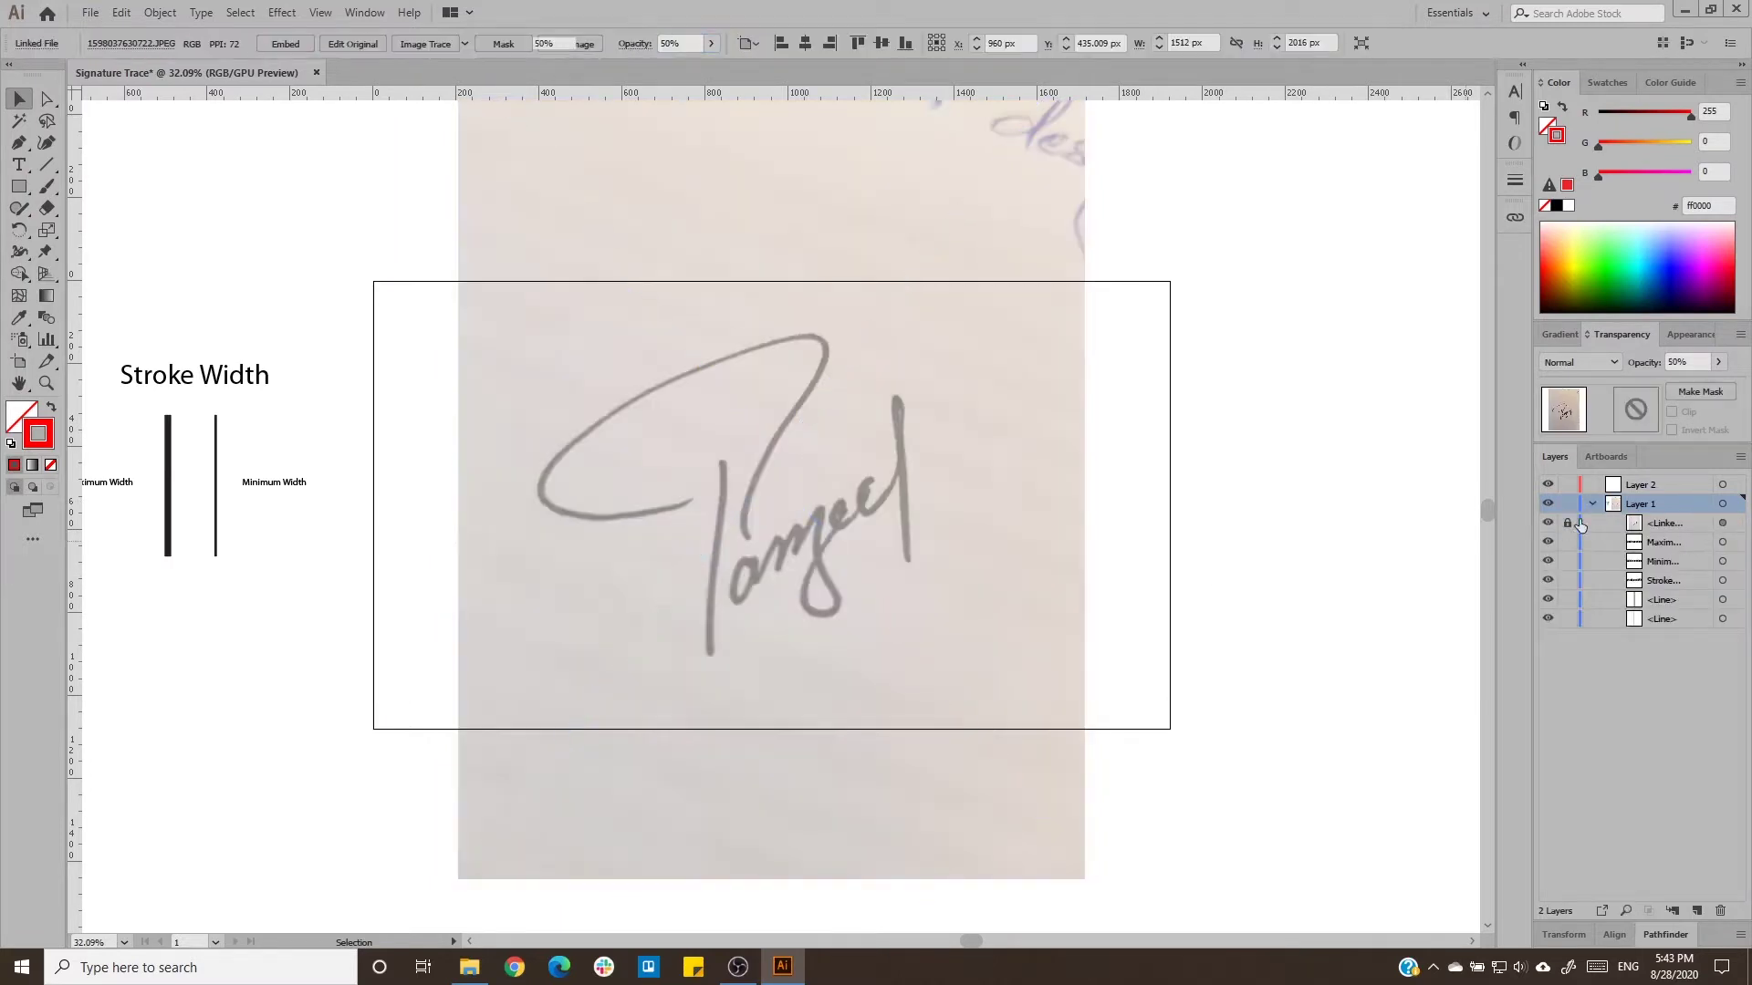
left_click(873, 513)
left_click(1640, 485)
Trace the signature's opening loop and first downstroke with curved Pen anchors.
scroll(639, 511, "up", 4)
key("p")
left_click(703, 495)
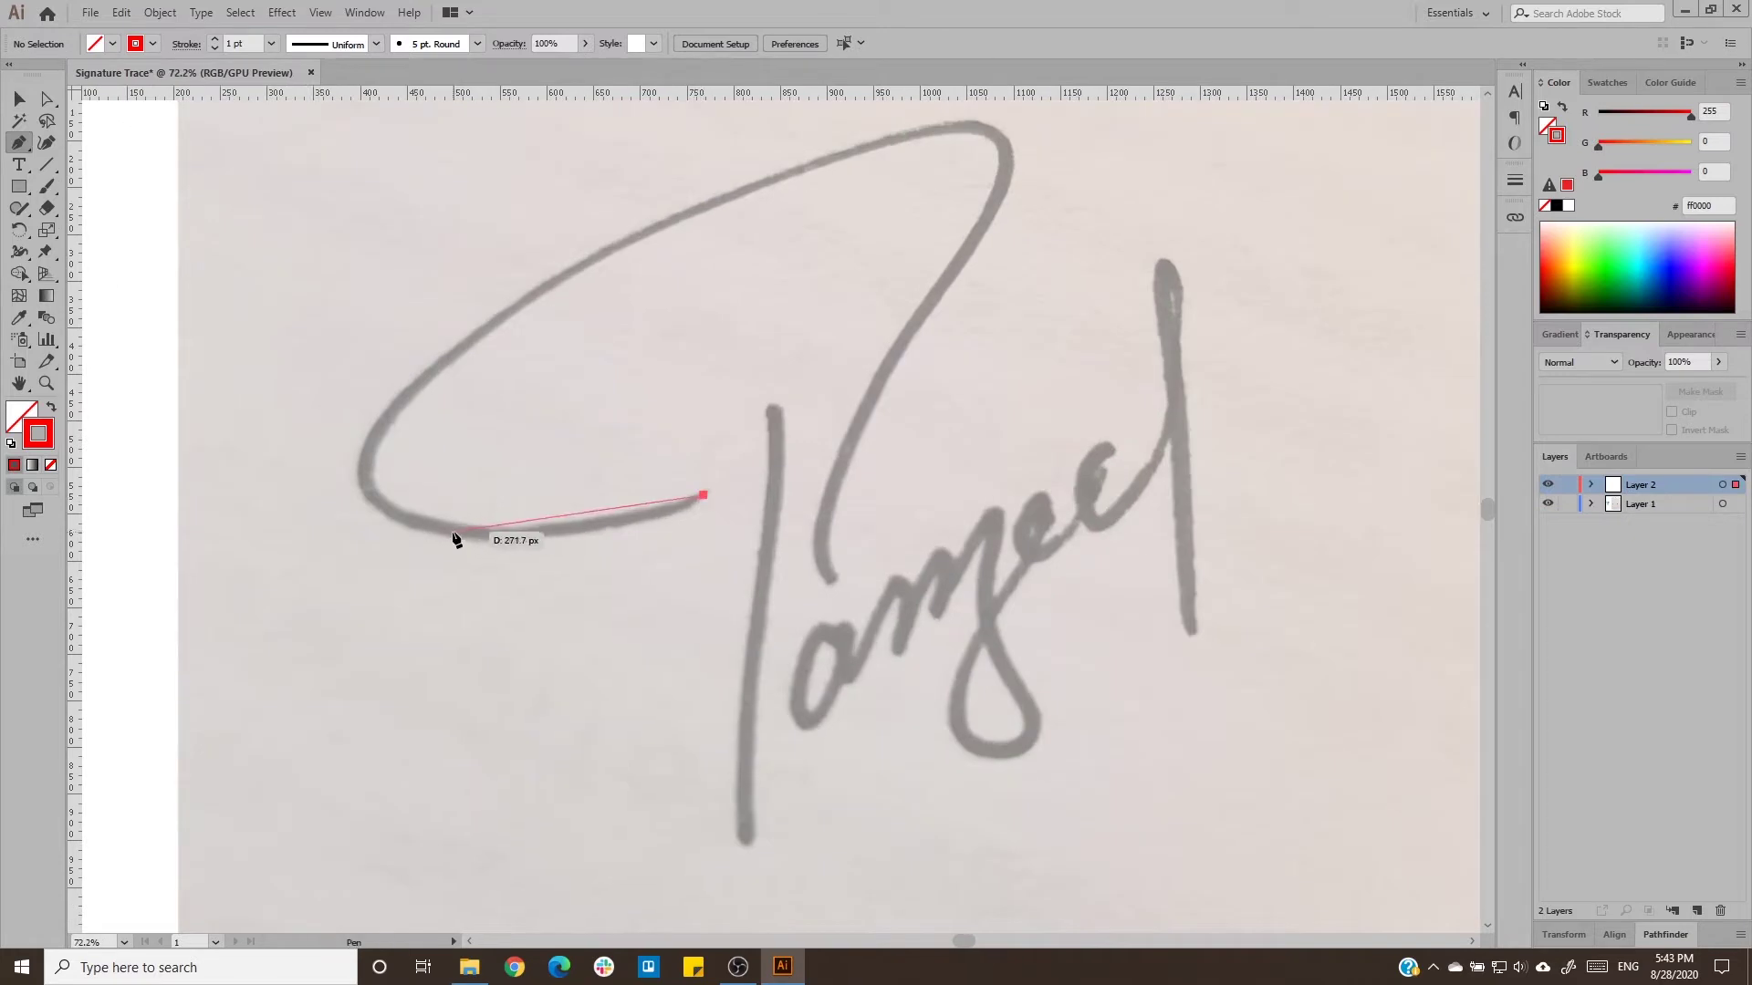
left_click_drag(453, 529, 565, 551)
left_click_drag(507, 315, 691, 188)
scroll(669, 286, "right", 5)
scroll(669, 285, "up", 2)
left_click_drag(758, 268, 683, 411)
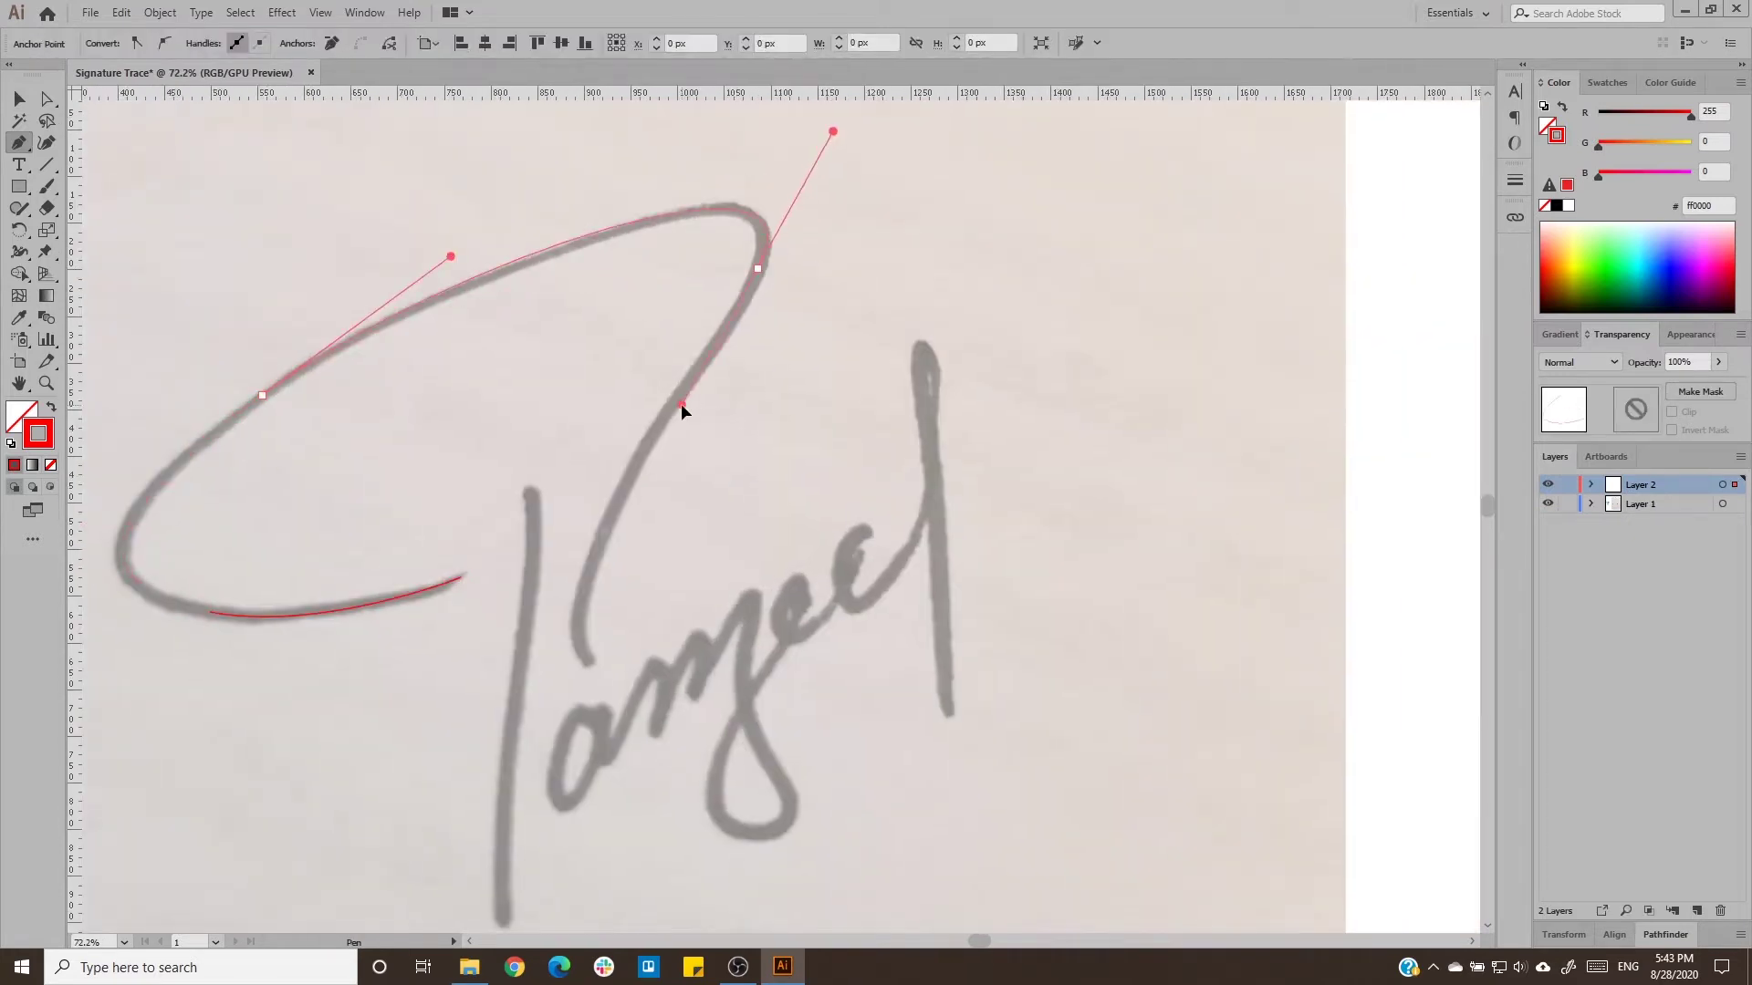
left_click_drag(606, 676, 628, 725)
key("v")
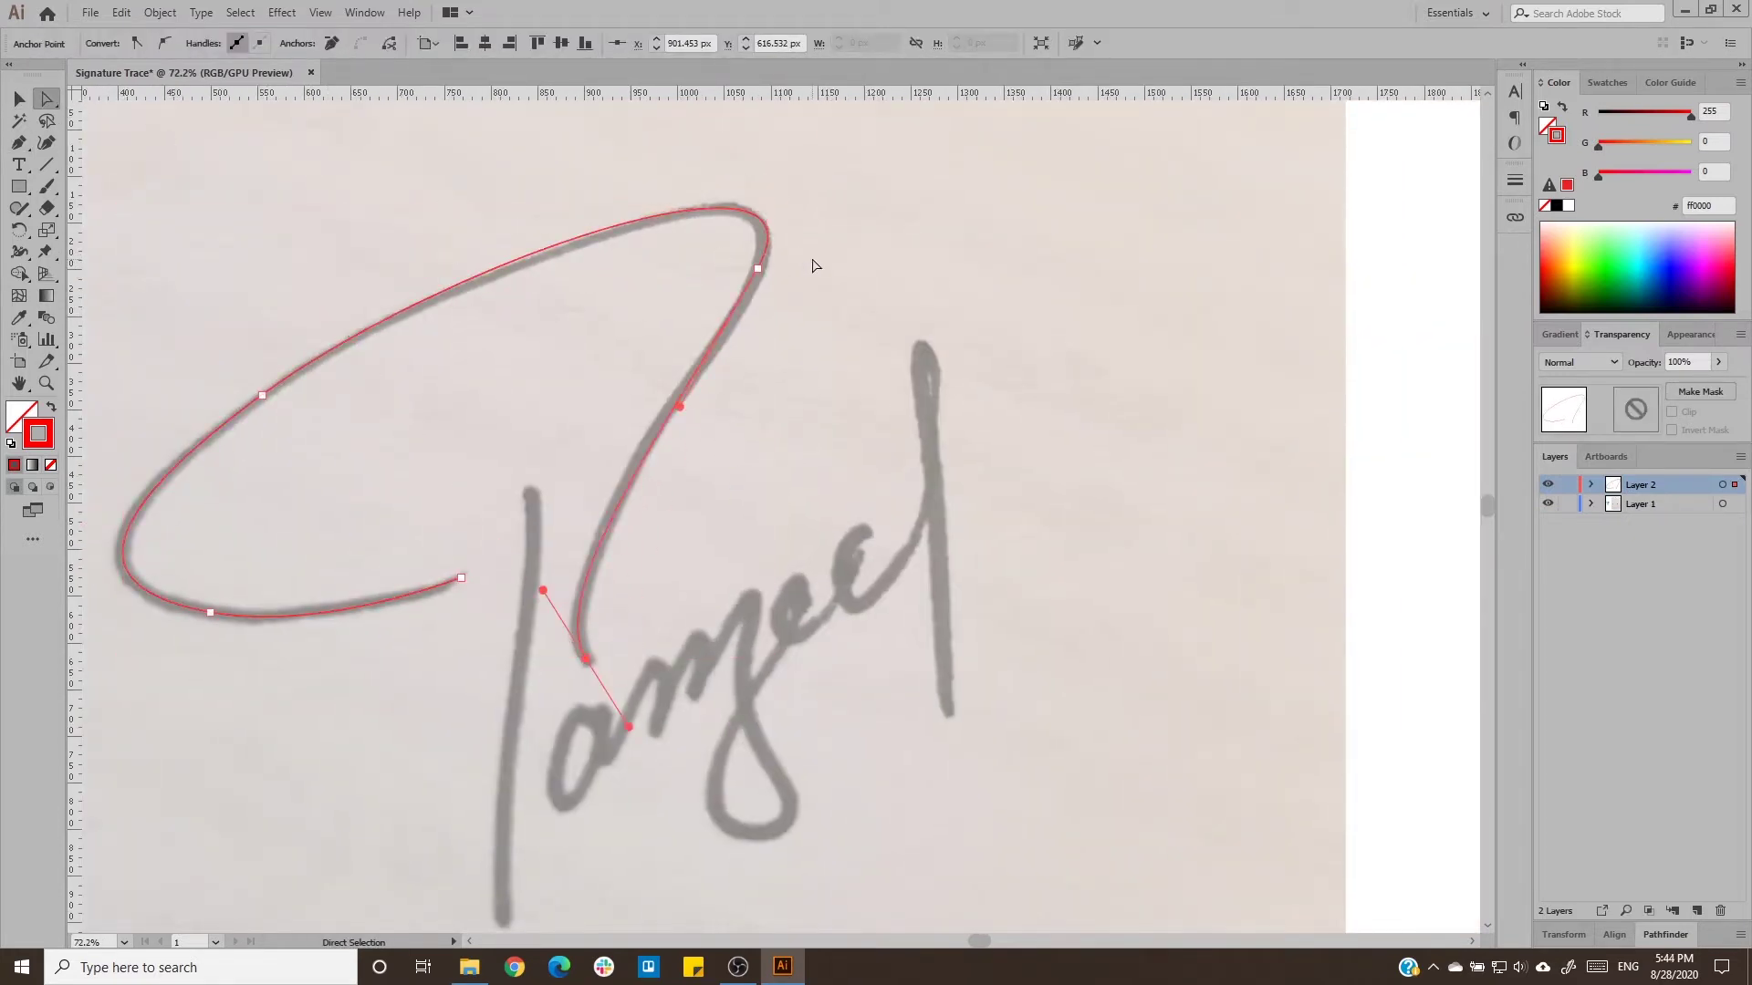
Adjust the top curve to follow the loop, then select the path and sample the thick reference stroke.
left_click_drag(853, 243, 893, 368)
left_click_drag(877, 285, 894, 239)
left_click(338, 624)
scroll(429, 385, "left", 6)
scroll(428, 385, "down", 2)
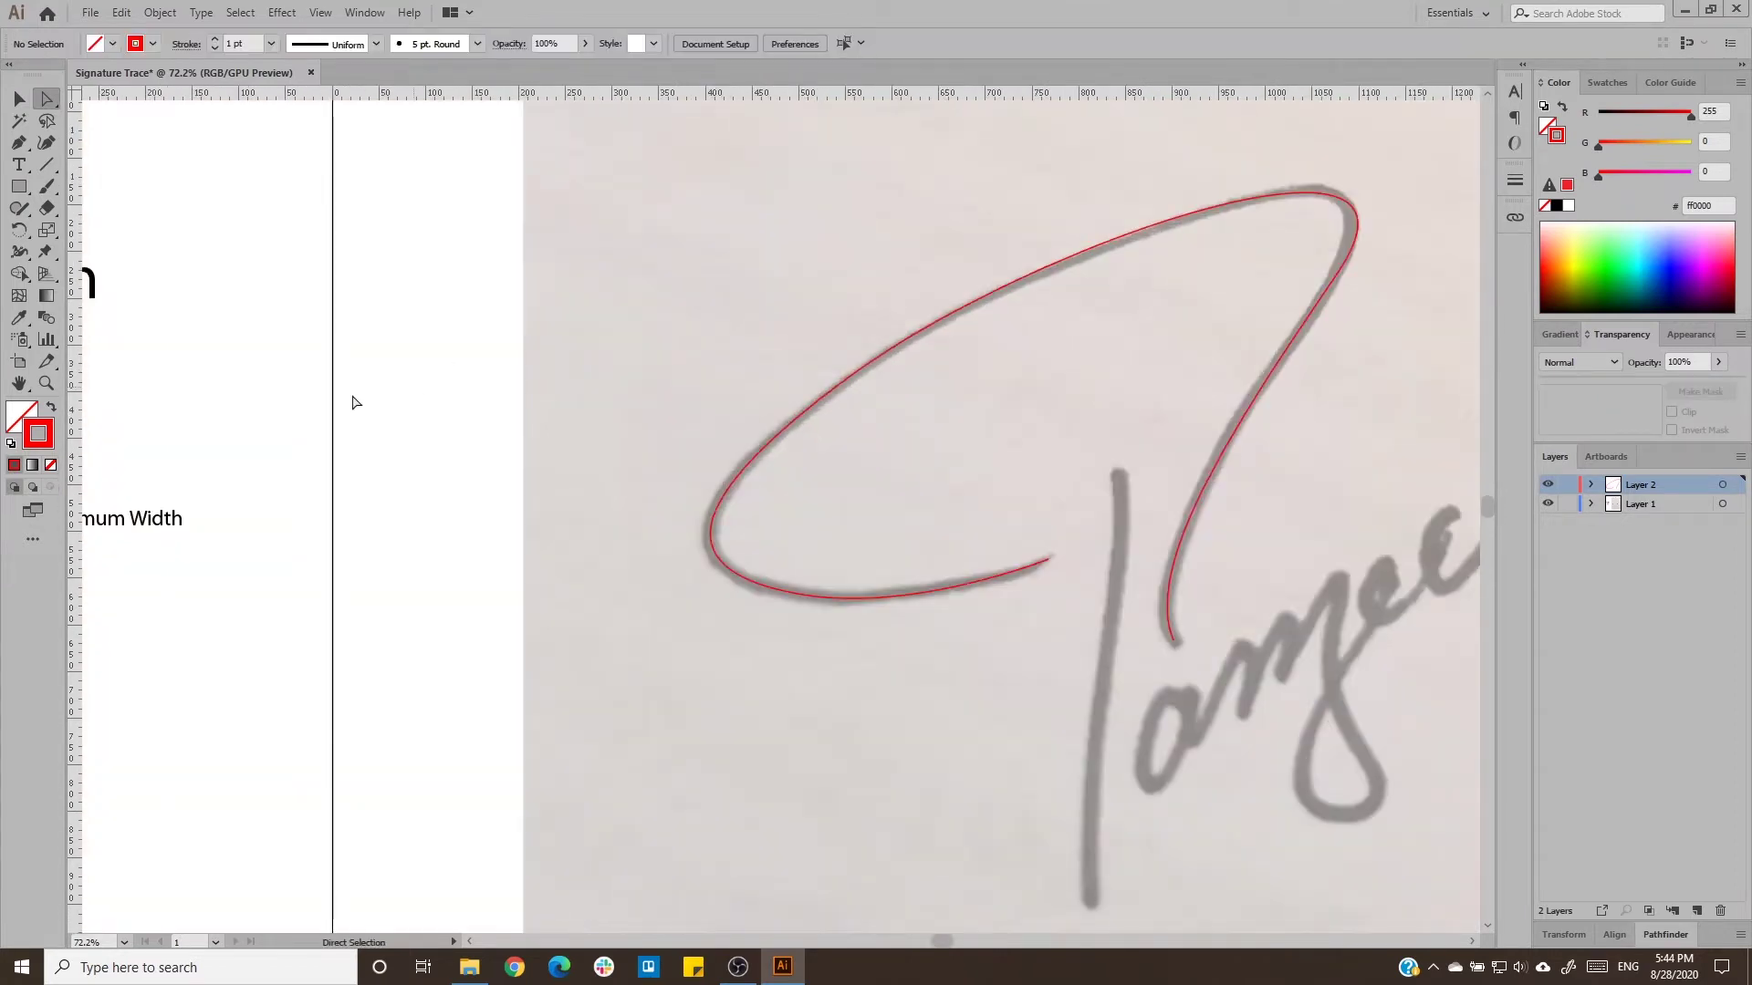
scroll(436, 378, "left", 2)
scroll(383, 274, "down", 1)
key("ctrl+a")
left_click(18, 316)
scroll(510, 393, "left", 5)
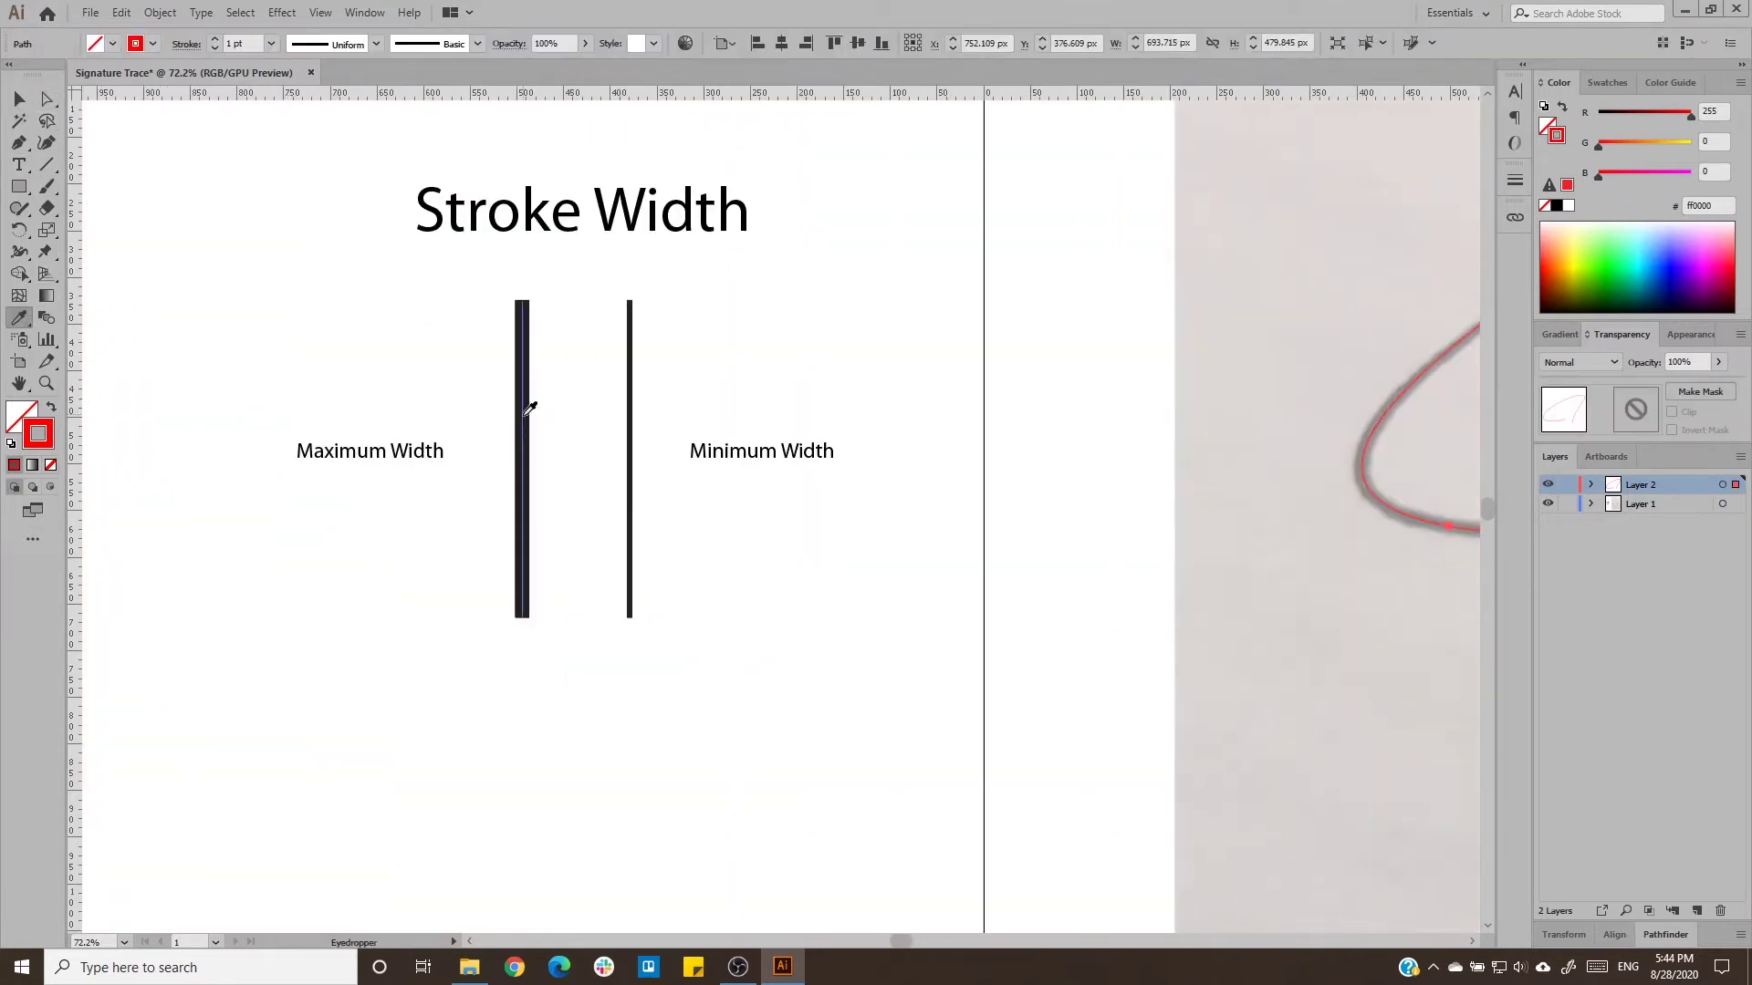
Apply the thick reference stroke to the traced loop and vary its width at the lower curve.
left_click(530, 395)
scroll(531, 399, "right", 10)
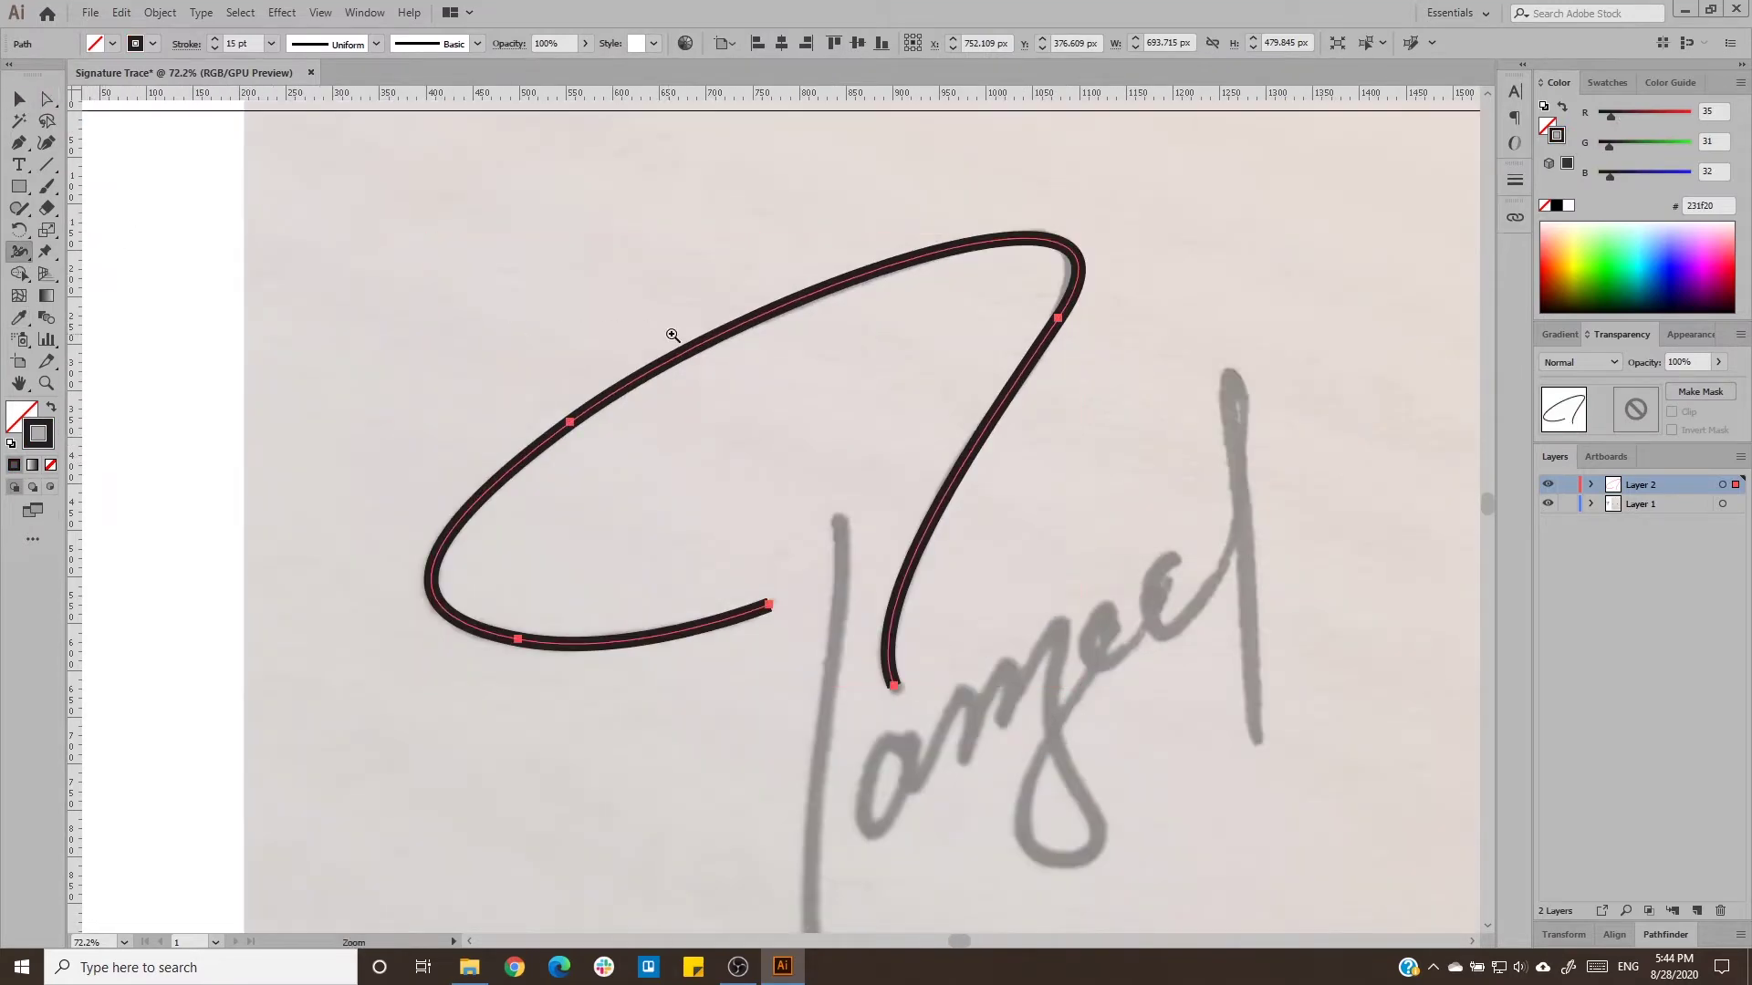
scroll(647, 336, "up", 4)
scroll(697, 517, "left", 4)
scroll(697, 516, "down", 2)
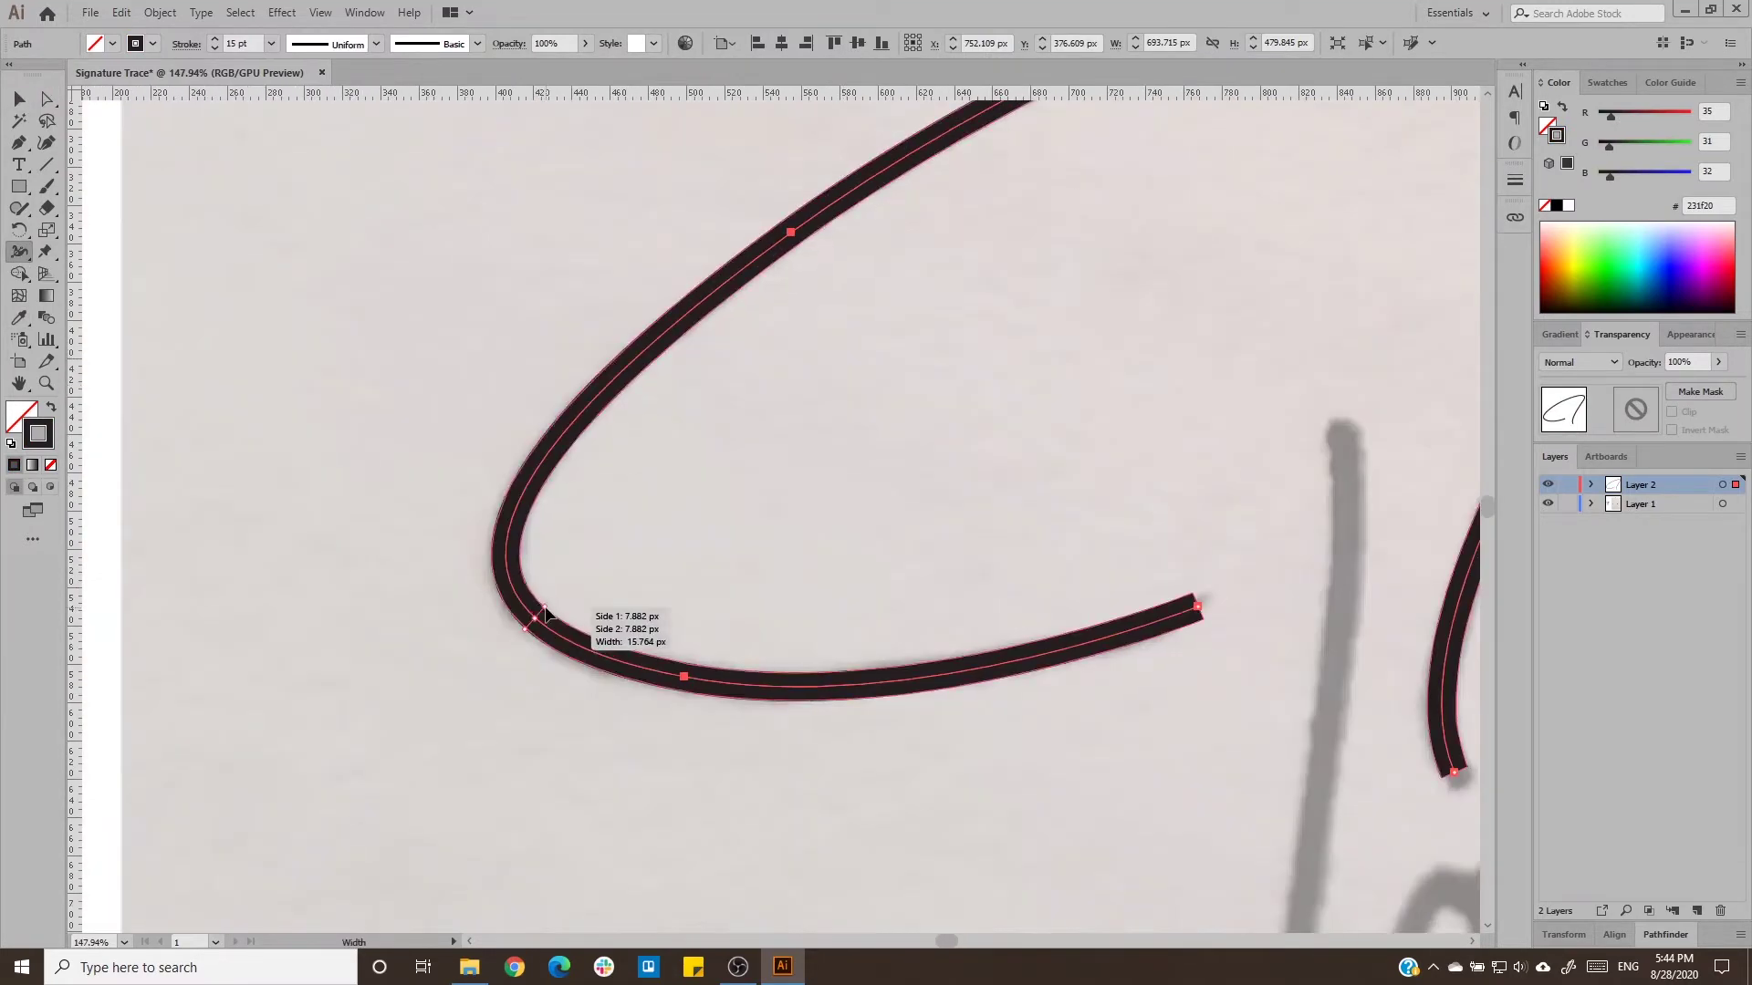
scroll(545, 613, "right", 5)
scroll(545, 613, "up", 3)
left_click(752, 327)
scroll(774, 433, "down", 1)
scroll(774, 433, "down", 1)
scroll(831, 512, "up", 3)
scroll(320, 430, "down", 3)
Reshape the loop's top curve and downstroke anchors with Direct Selection.
key("a")
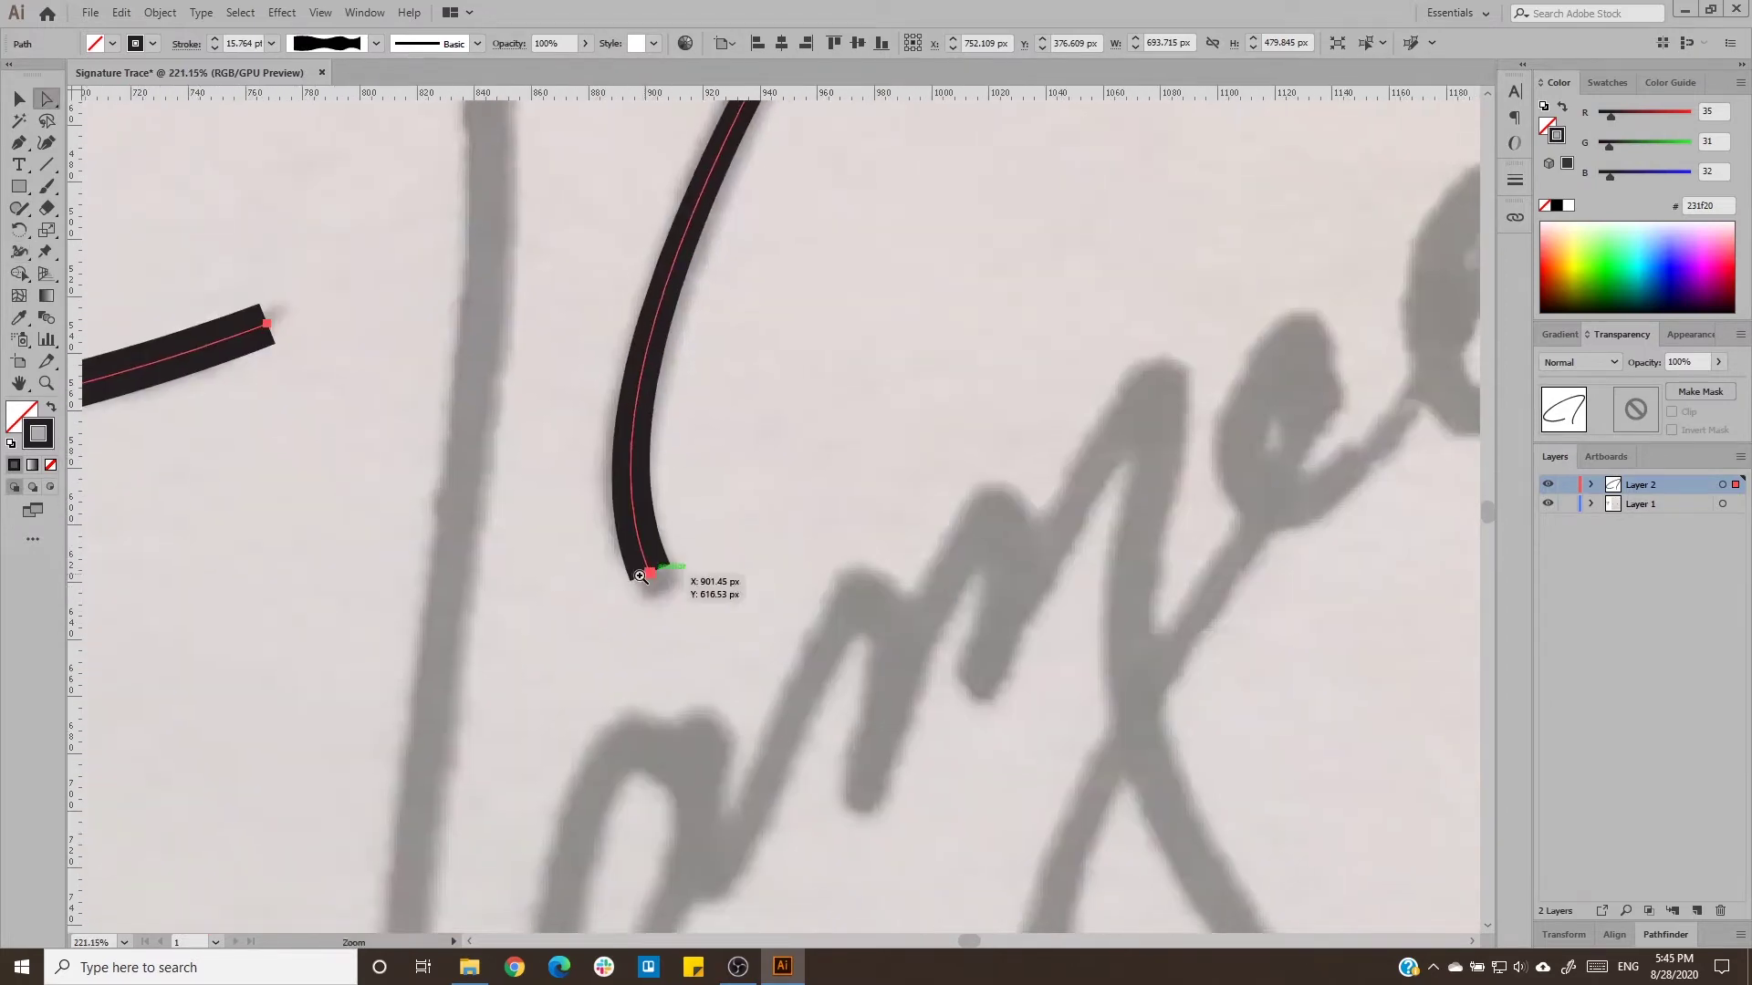
scroll(652, 582, "up", 2)
scroll(753, 277, "down", 4)
scroll(814, 529, "down", 3)
scroll(395, 505, "up", 1)
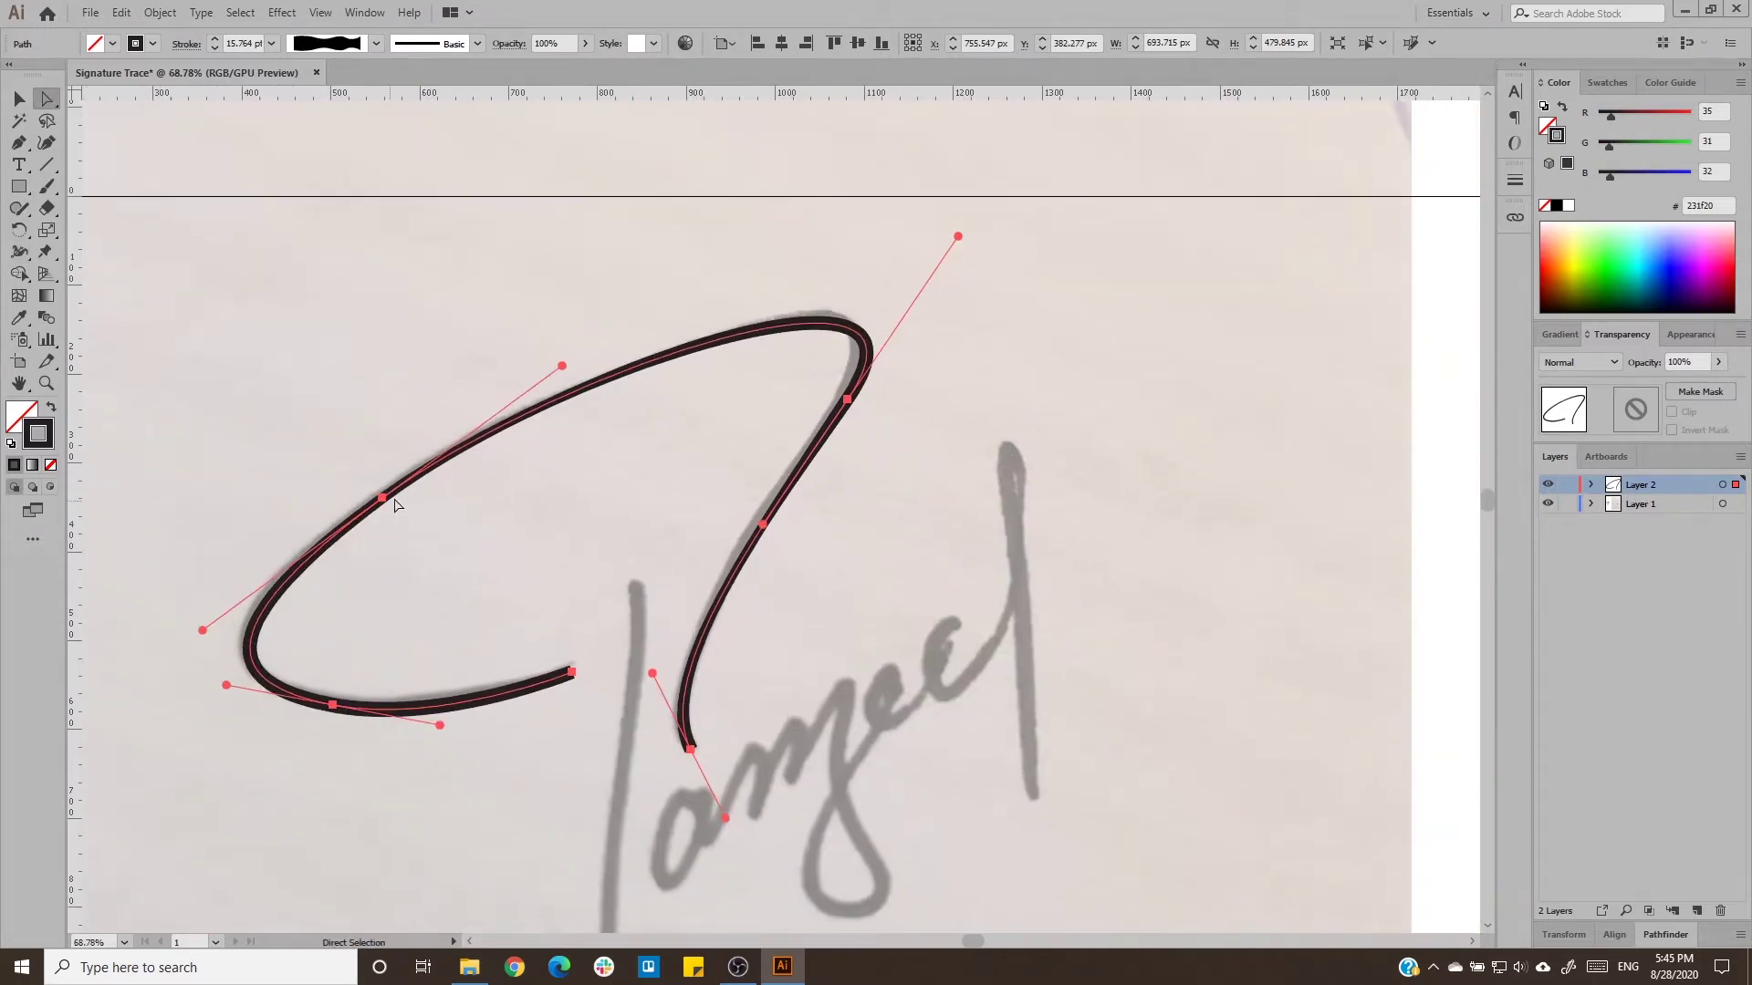
left_click(382, 498)
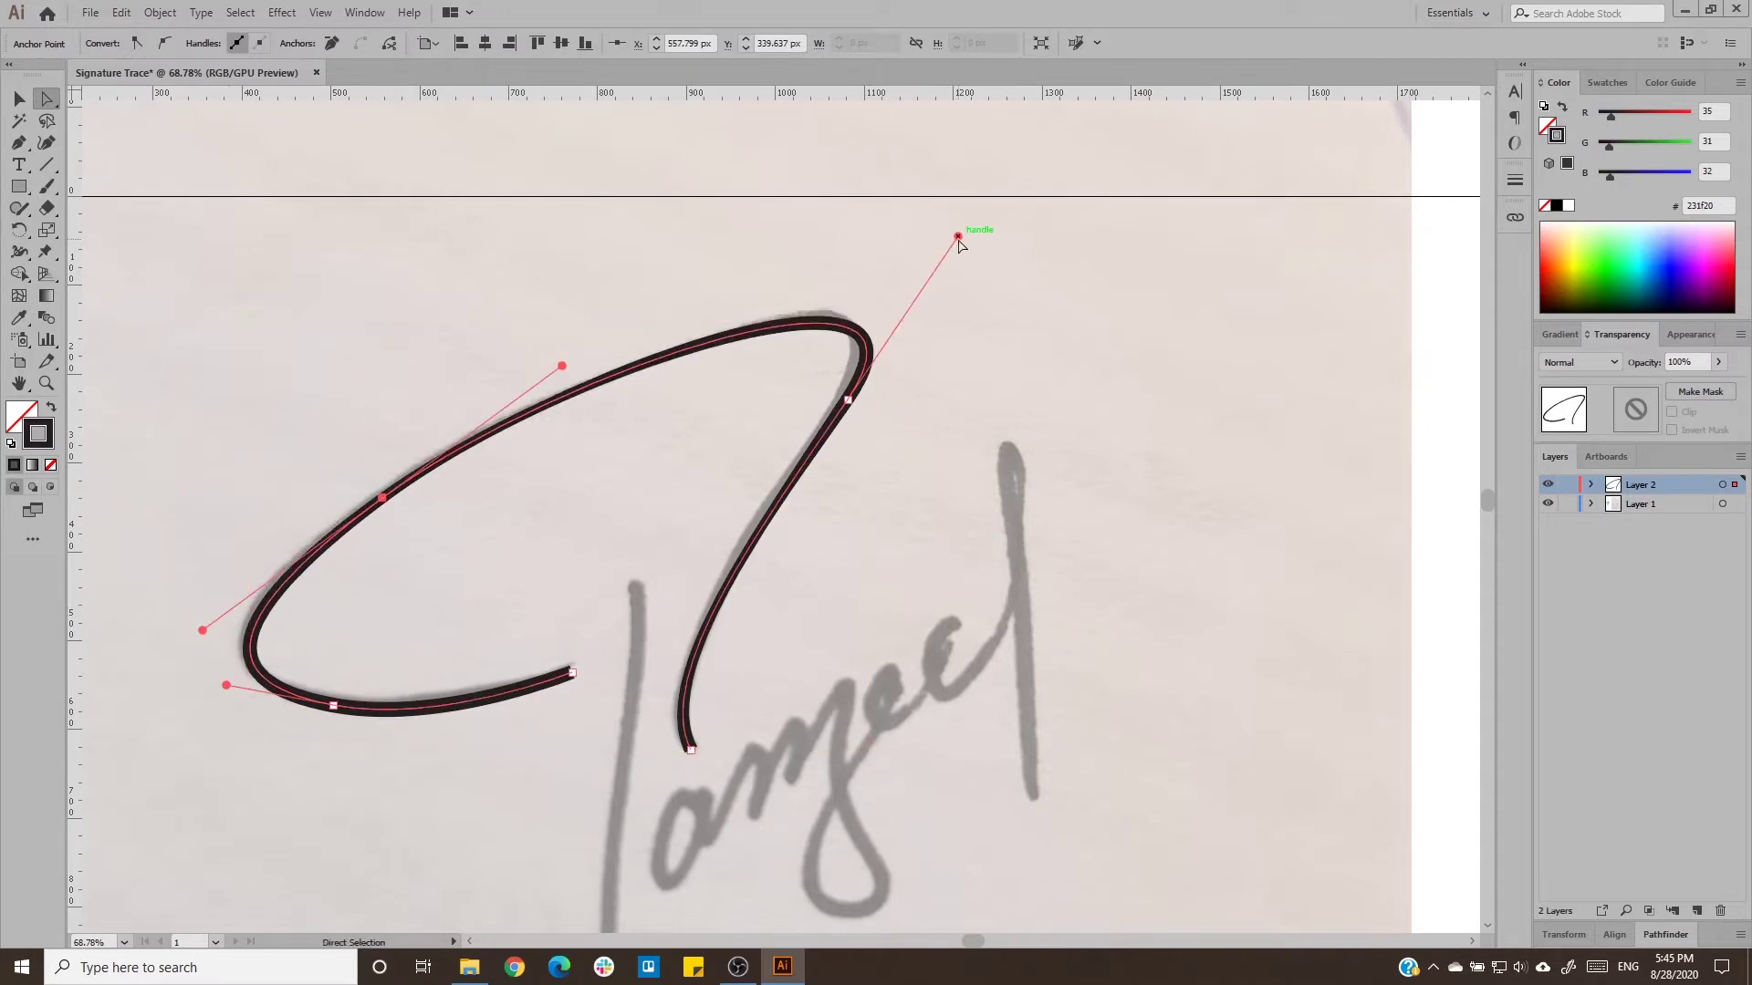
left_click_drag(958, 236, 941, 225)
left_click_drag(645, 654, 638, 626)
left_click(769, 524)
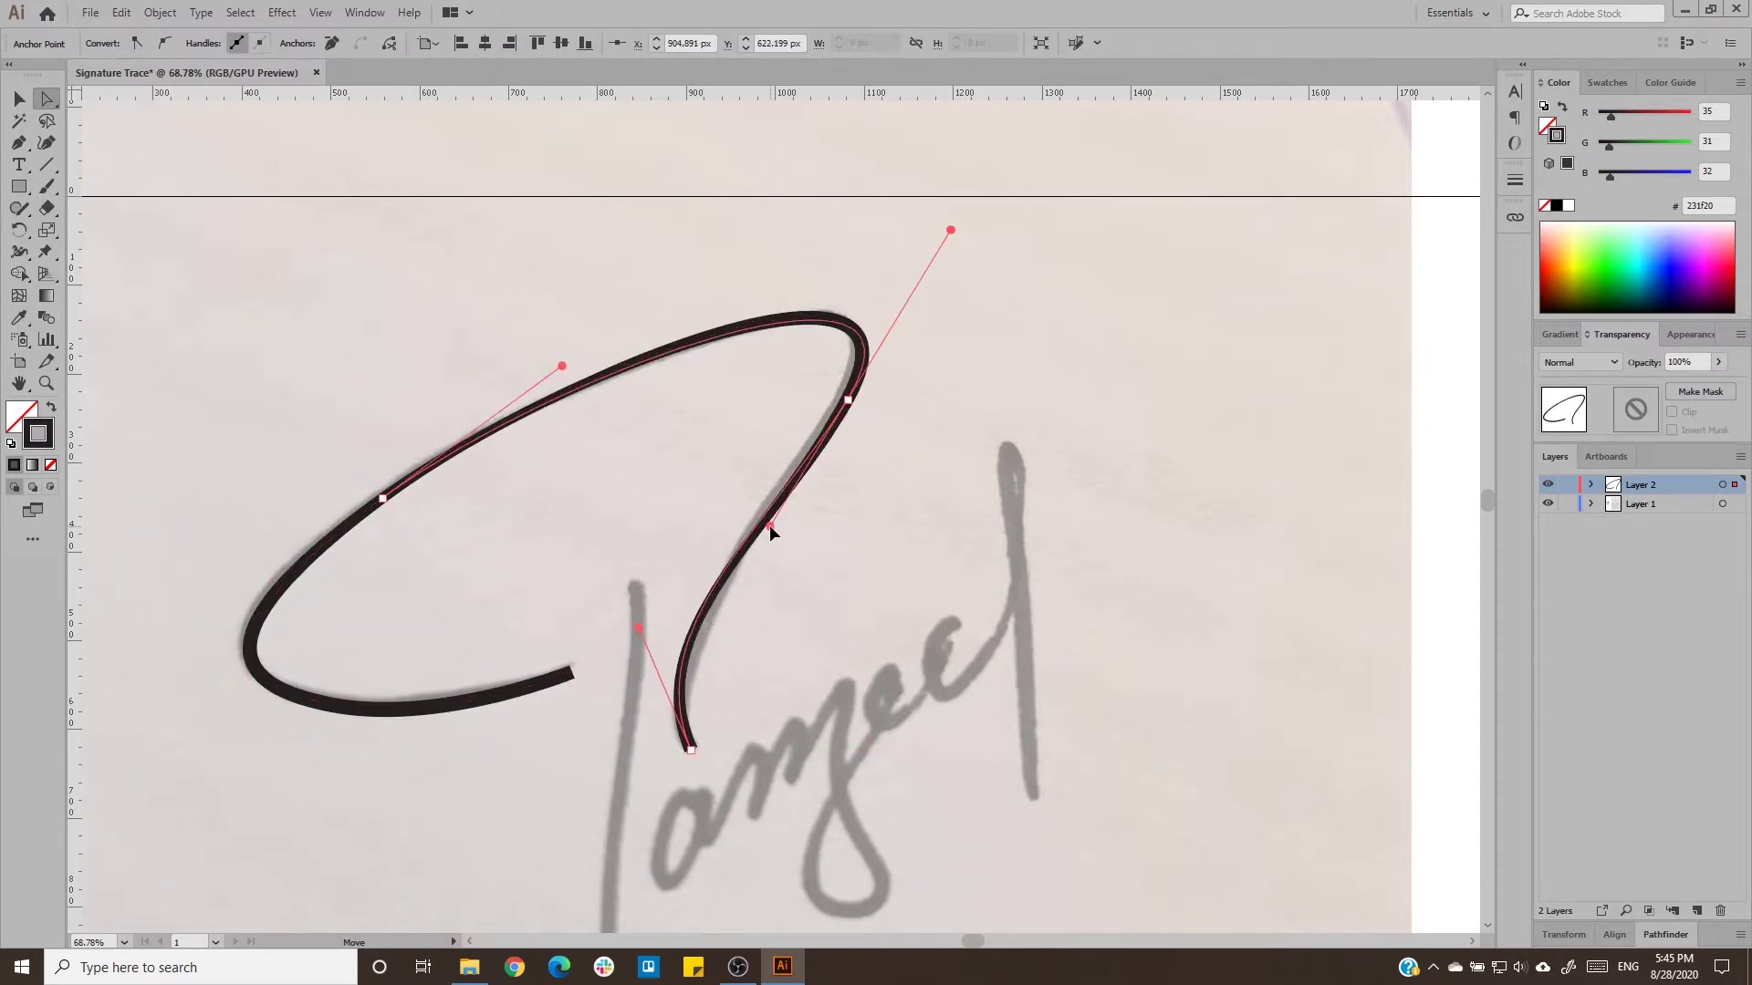
left_click(818, 508)
Refine a handle on the big curved stroke so it follows the signature.
key("v")
key("ctrl+a")
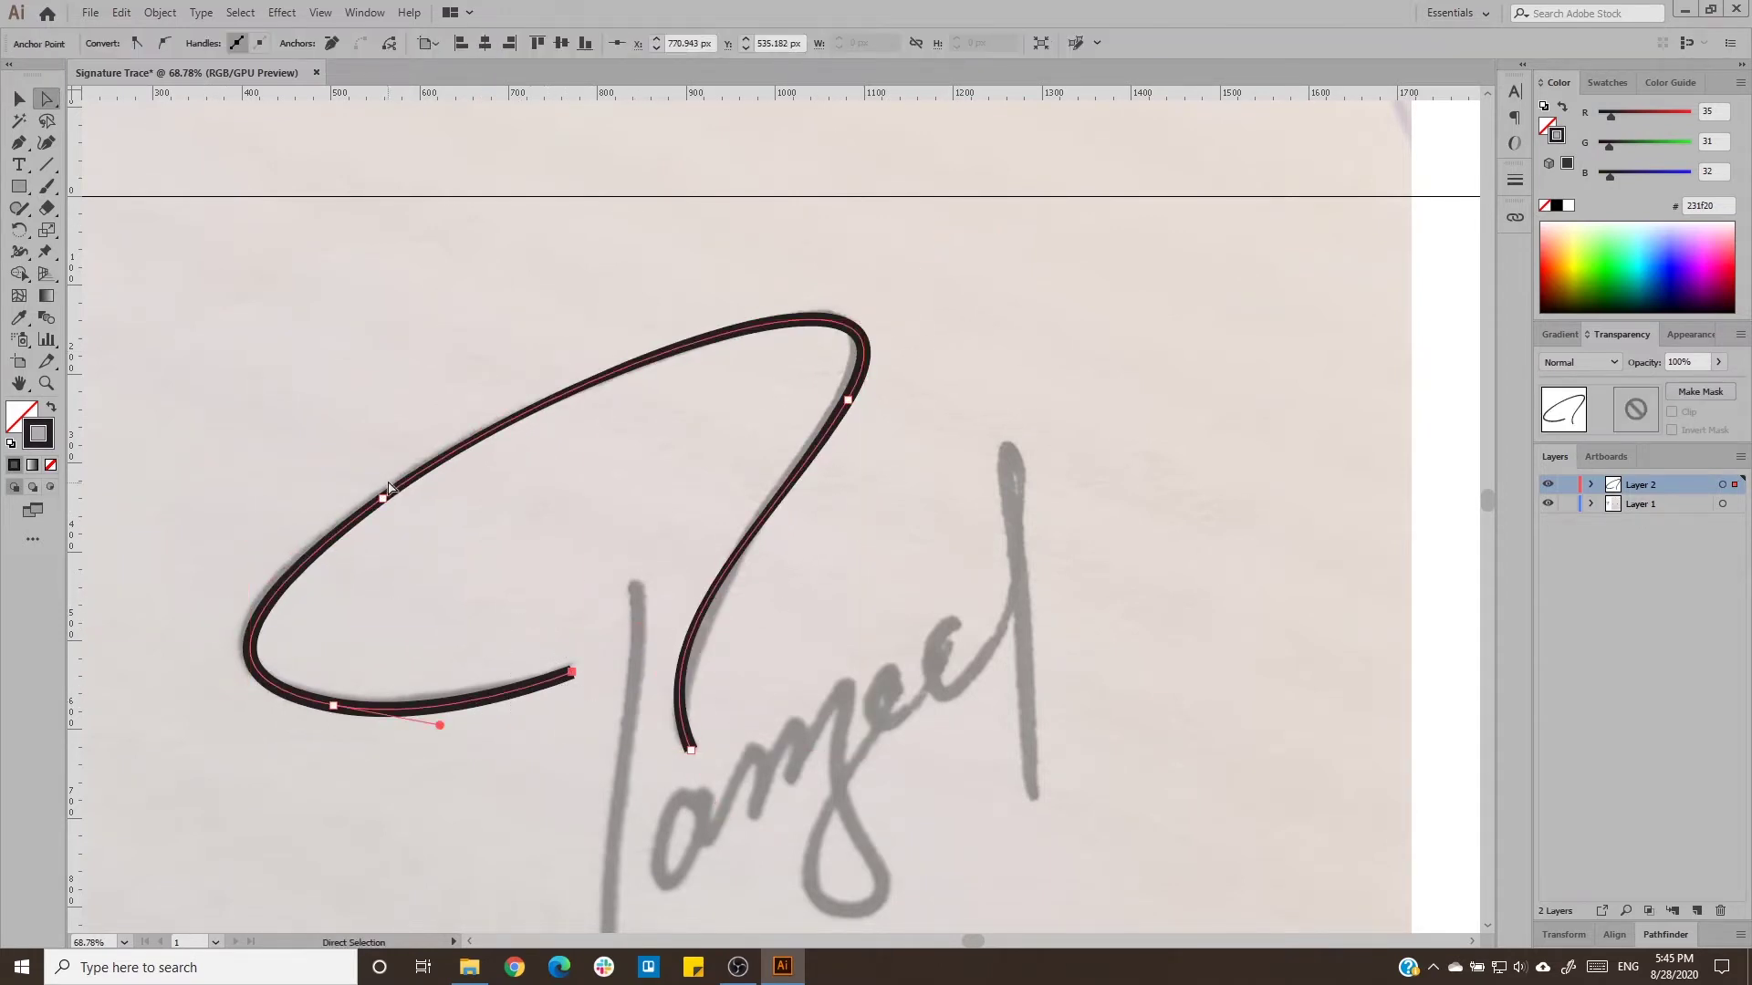
left_click(186, 44)
scroll(474, 527, "up", 5)
scroll(751, 477, "down", 3)
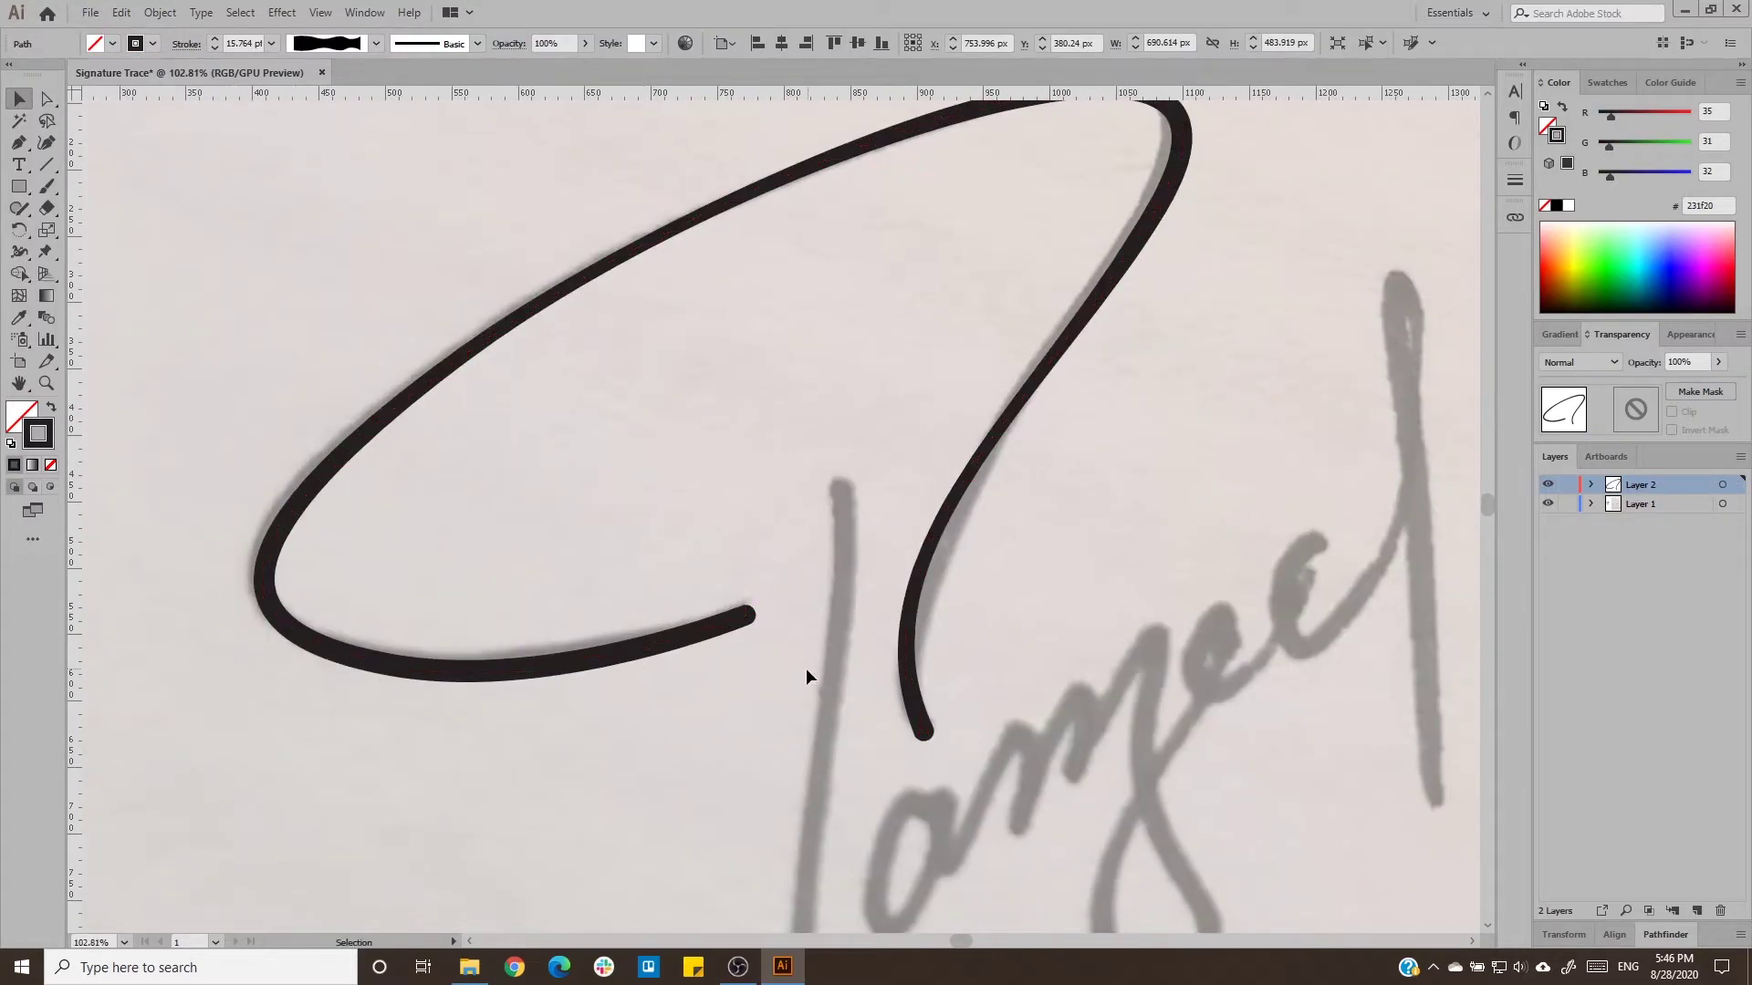
left_click(405, 664)
left_click_drag(547, 694, 540, 691)
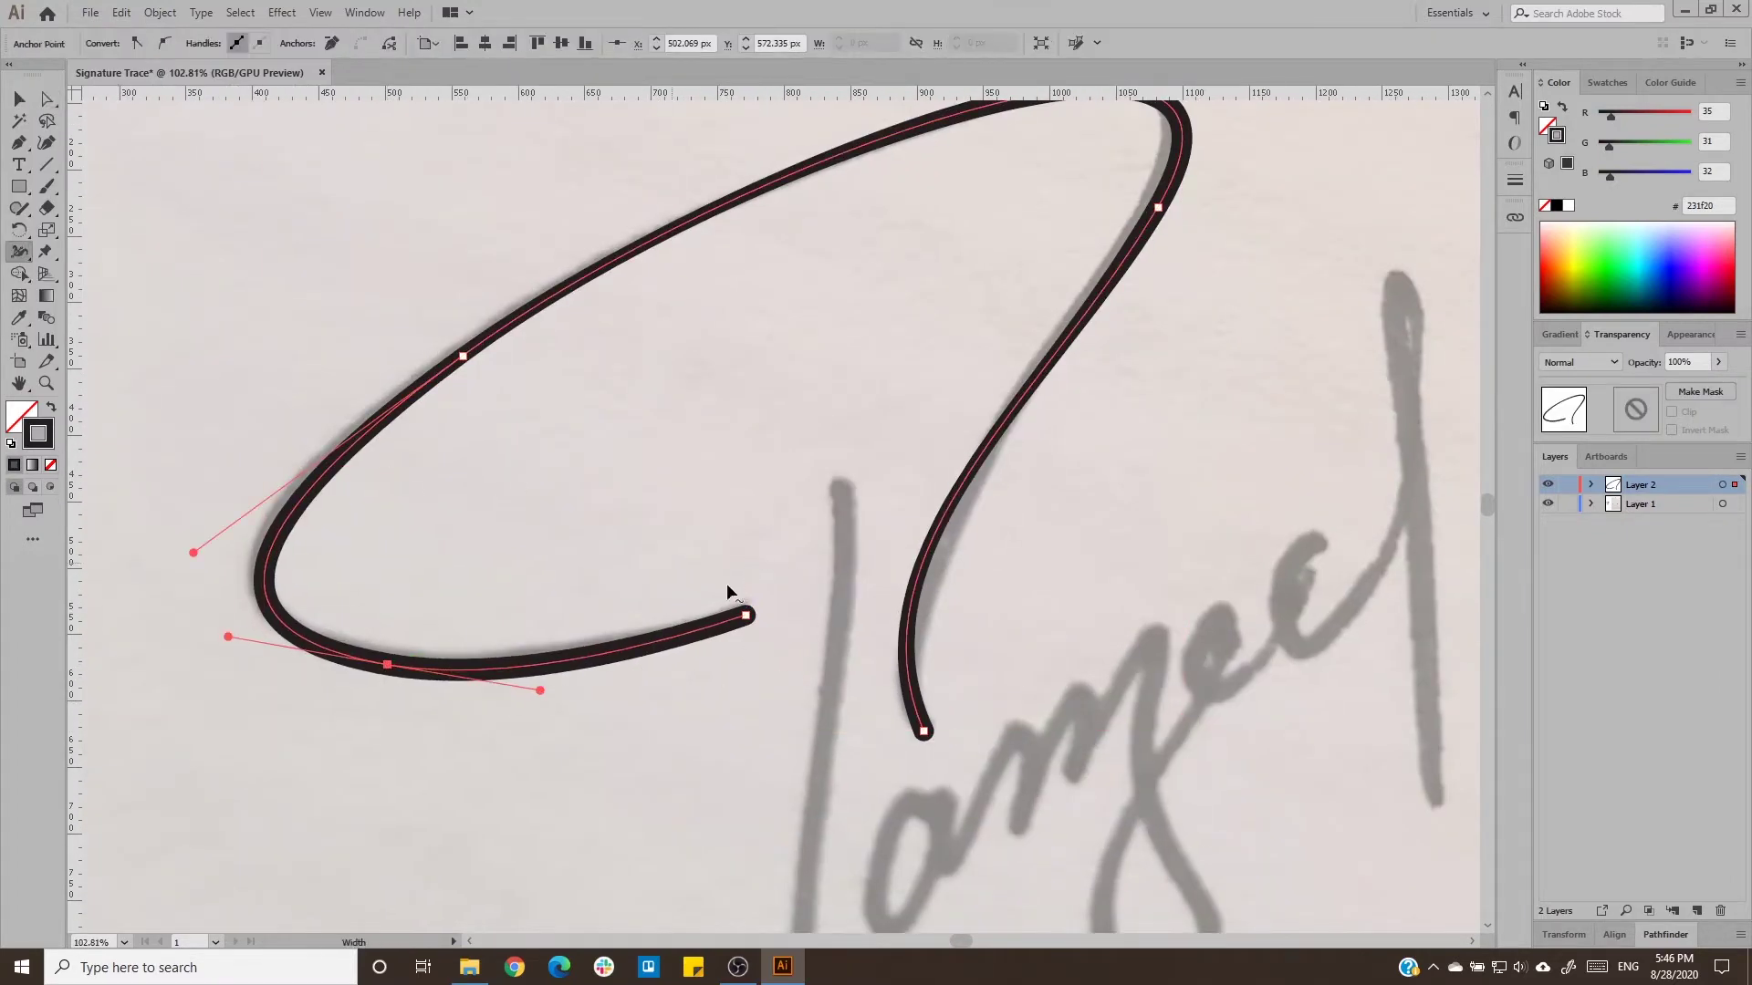
scroll(739, 628, "up", 5)
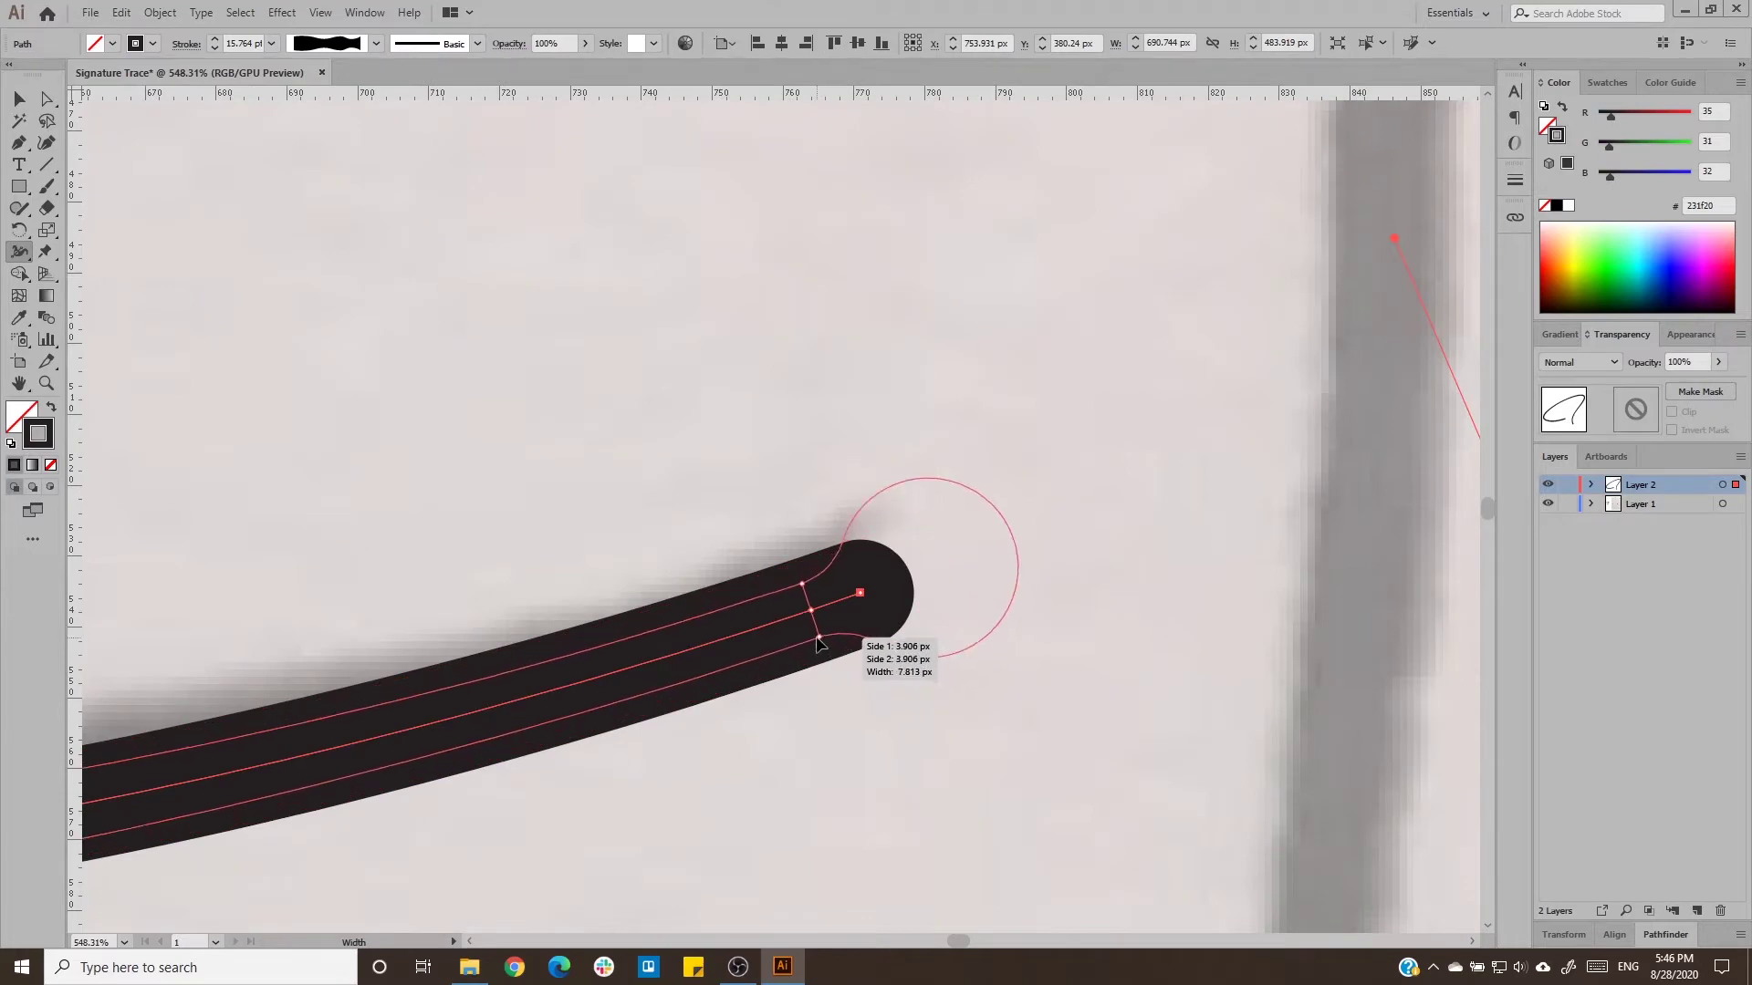
scroll(793, 684, "down", 5)
scroll(712, 497, "down", 2)
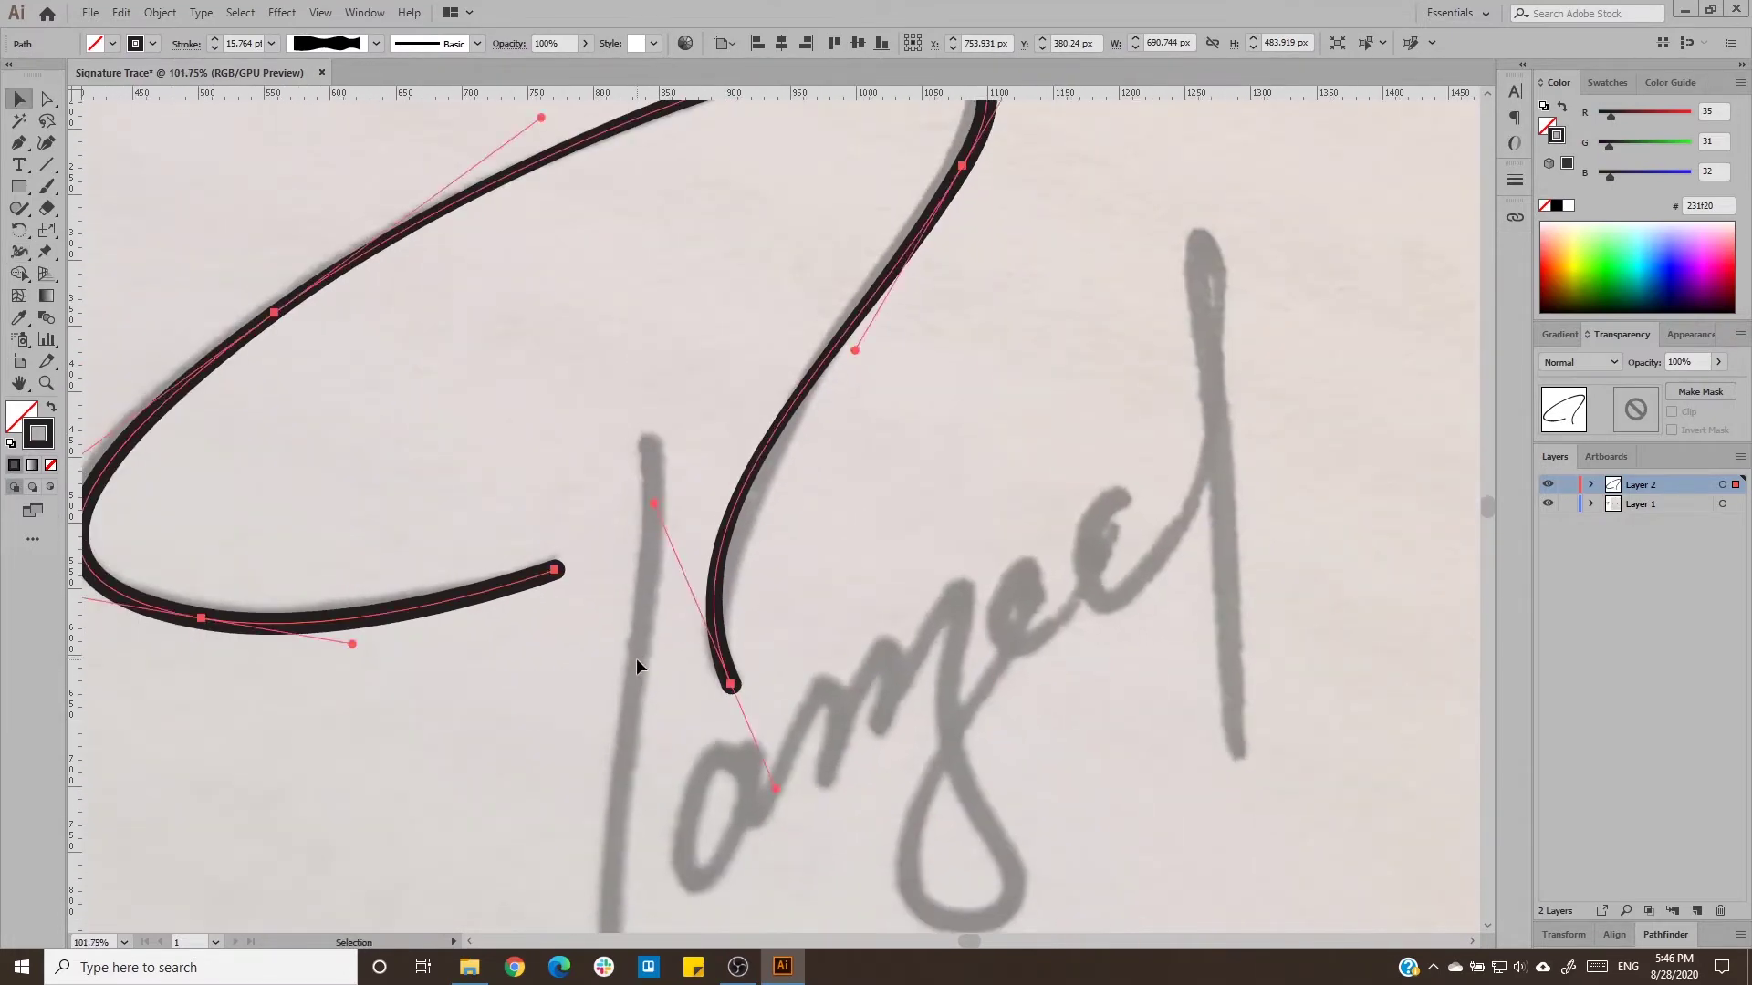
scroll(643, 657, "down", 2)
key("ctrl+shift+a")
Draw the vertical downstroke with the Pen and give it the thick black stroke.
key("p")
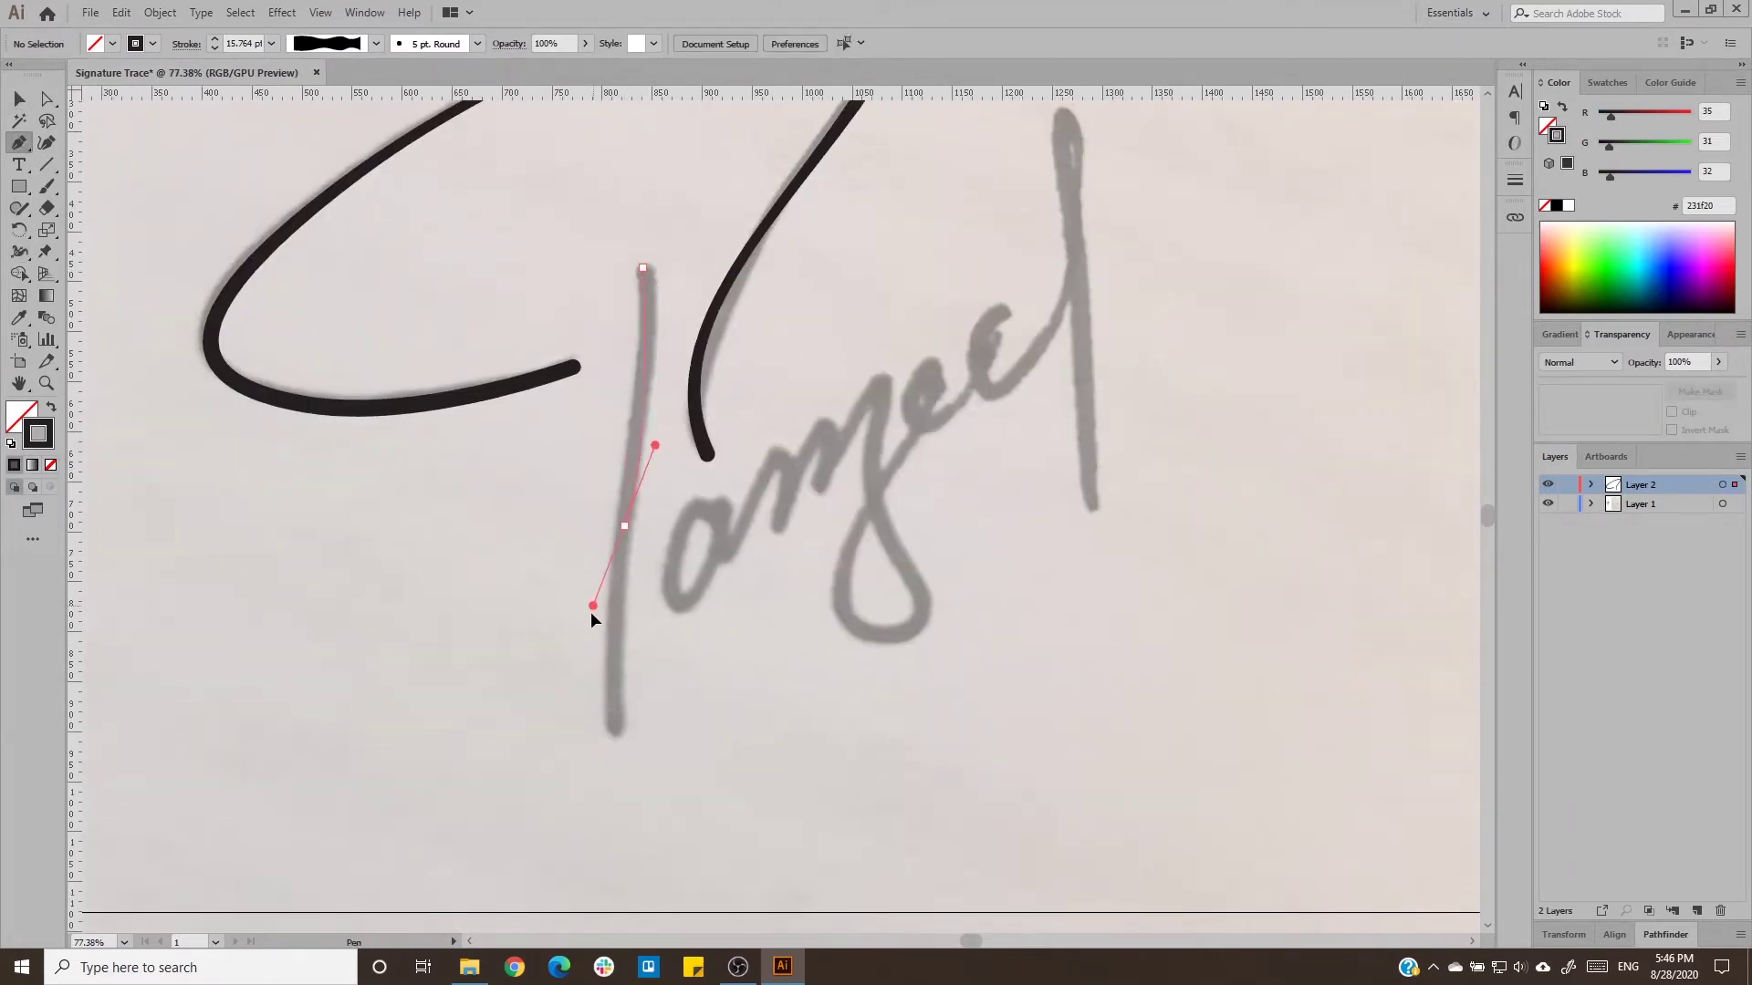
left_click_drag(616, 734, 589, 693)
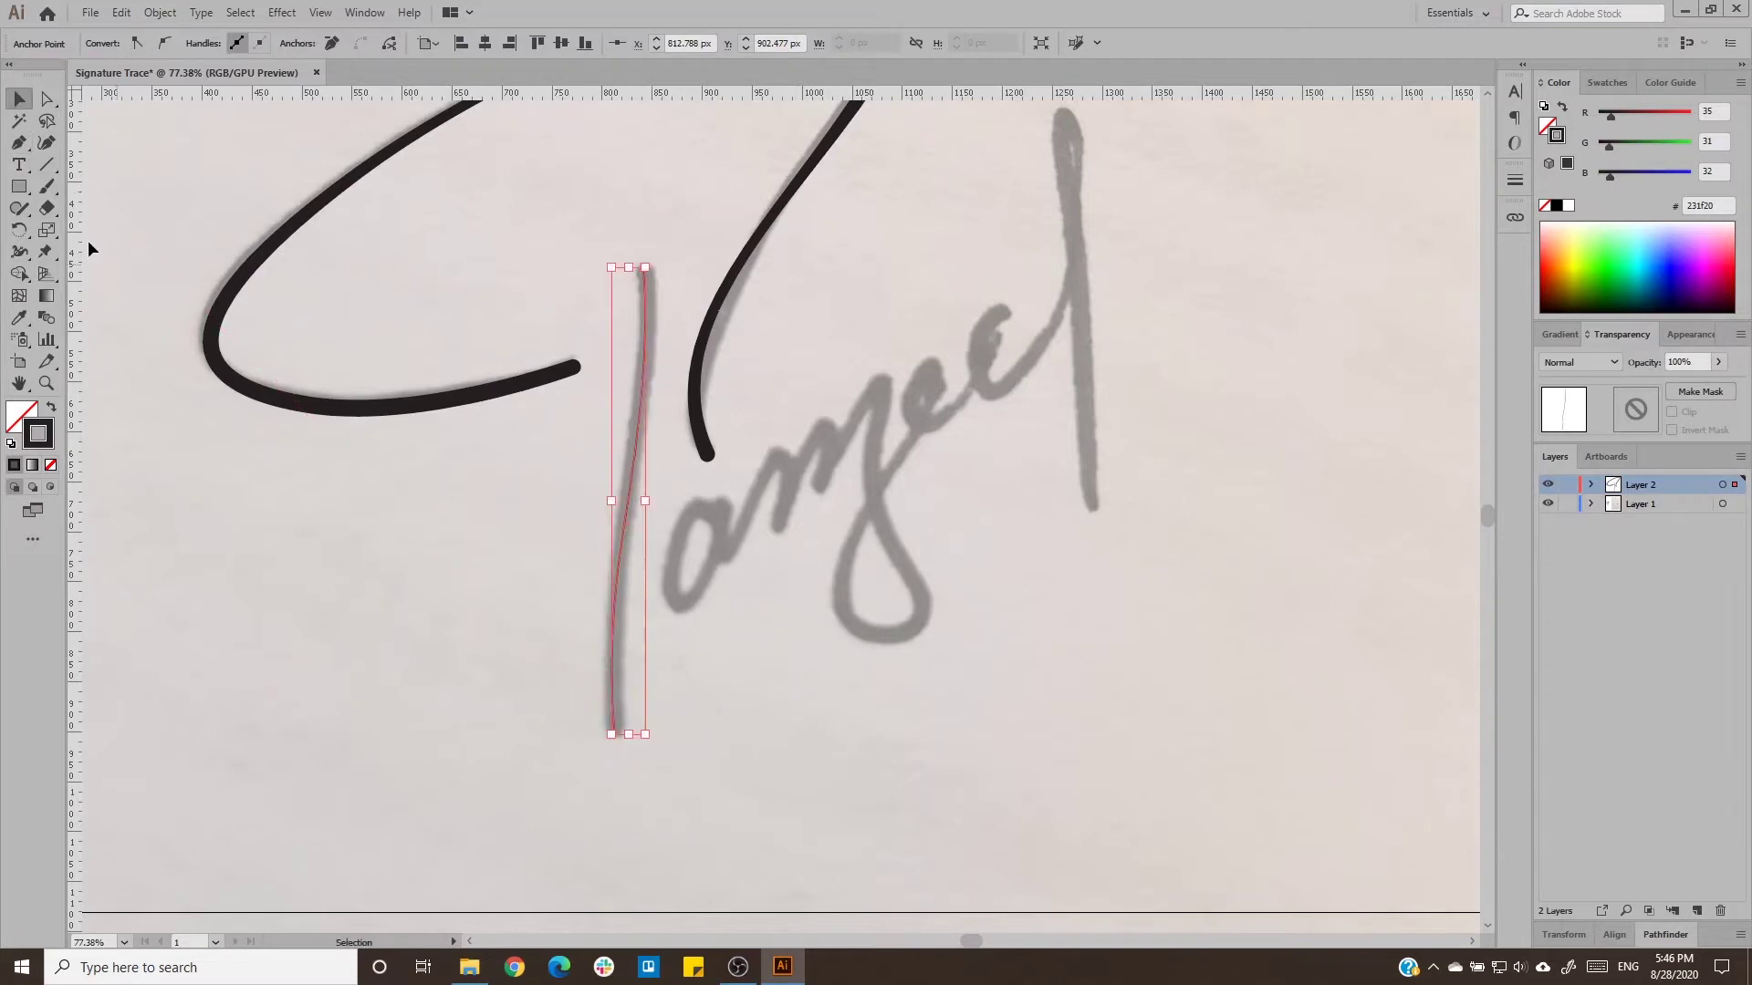
left_click(296, 403)
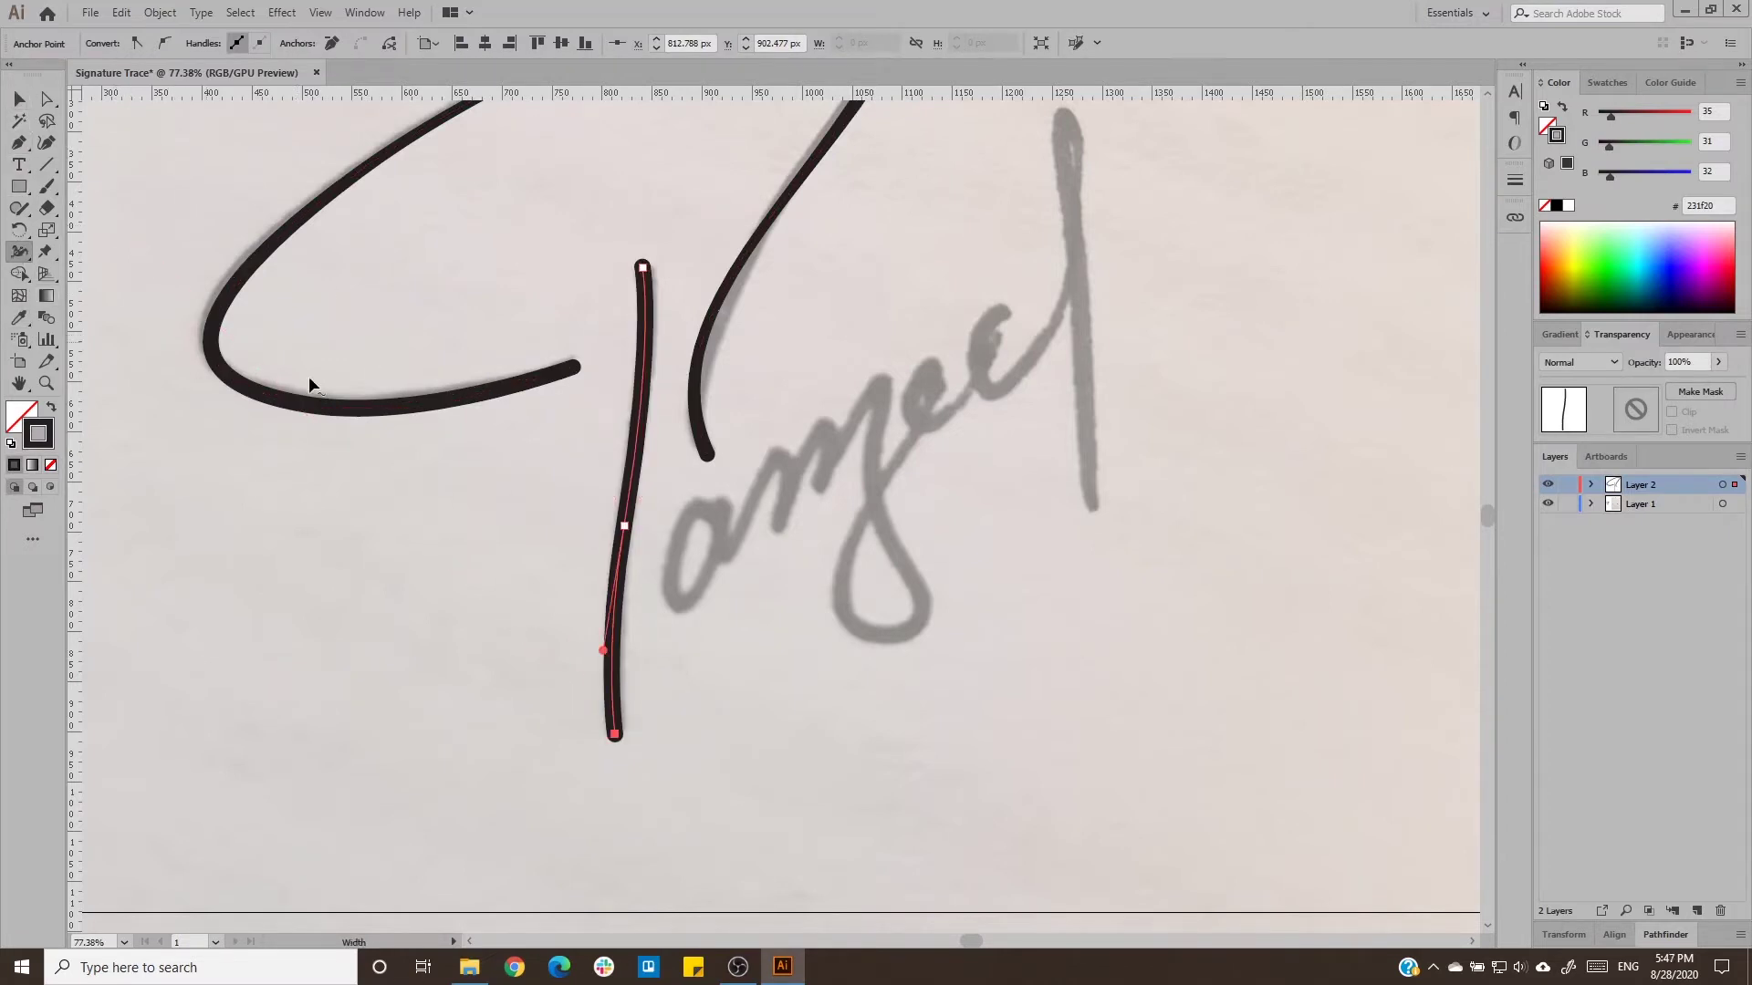
scroll(623, 477, "up", 4)
left_click(592, 458)
scroll(591, 458, "down", 3)
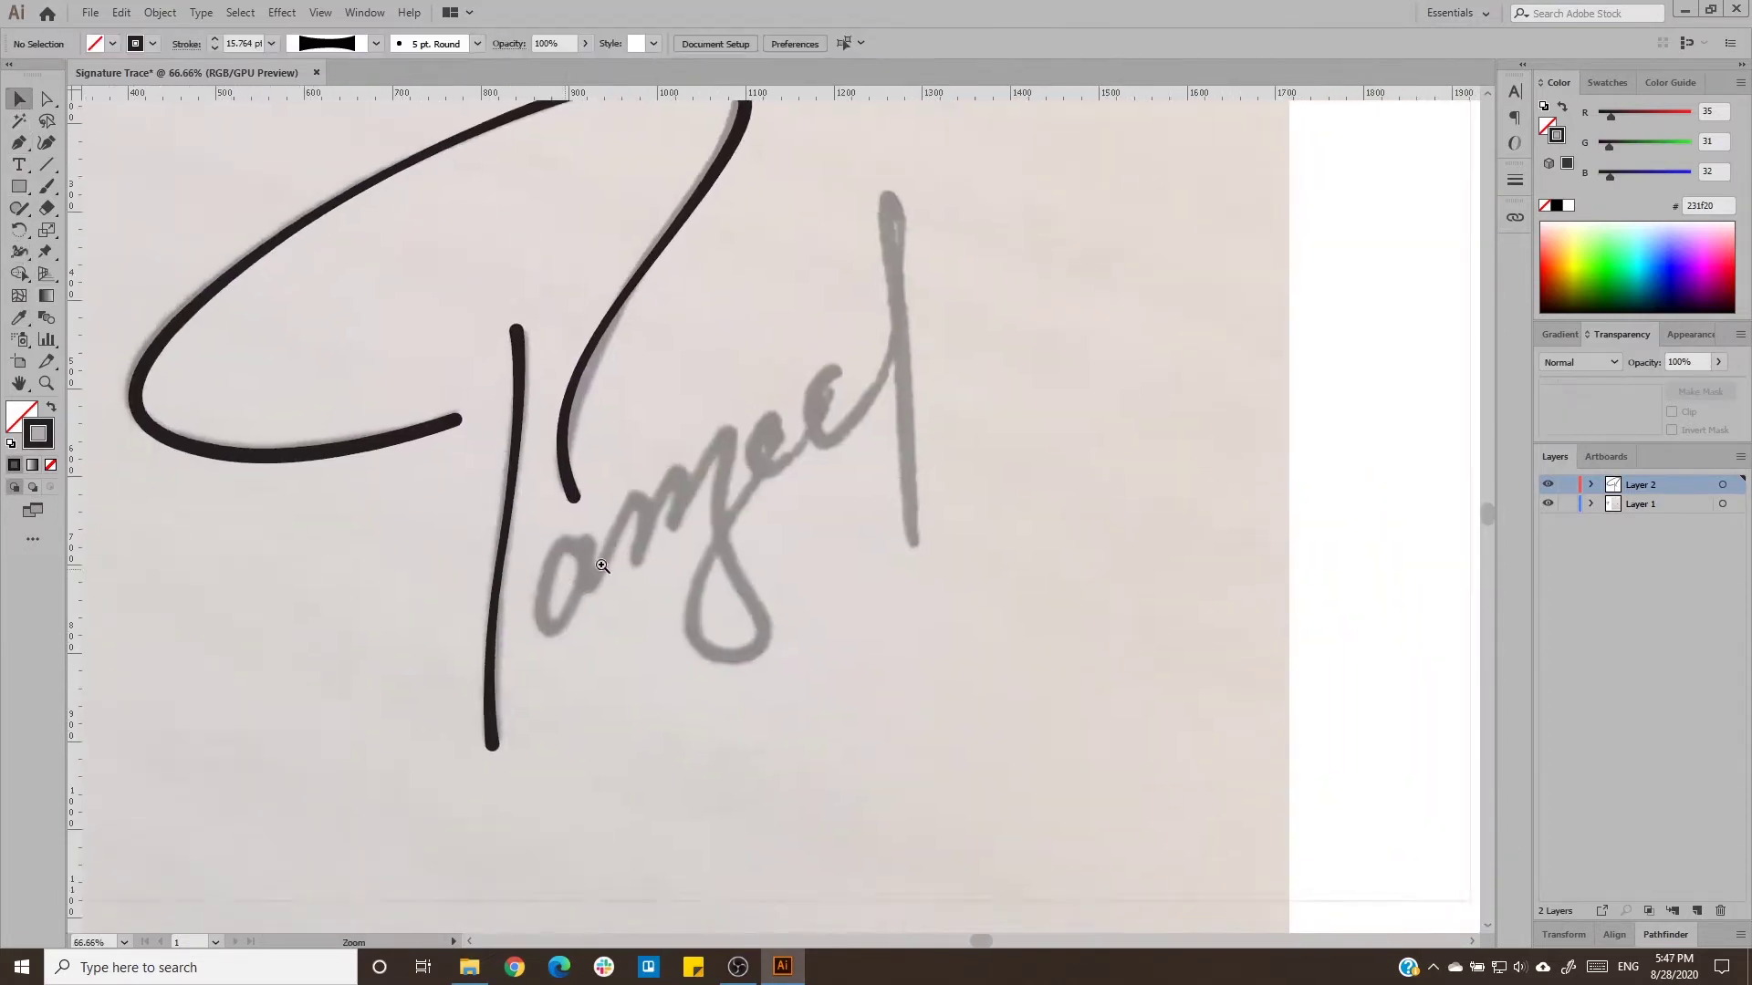
scroll(636, 513, "up", 3)
Start a thin Pen path tracing the a and the first e loop.
key("p")
scroll(636, 513, "up", 1)
left_click_drag(631, 503, 588, 505)
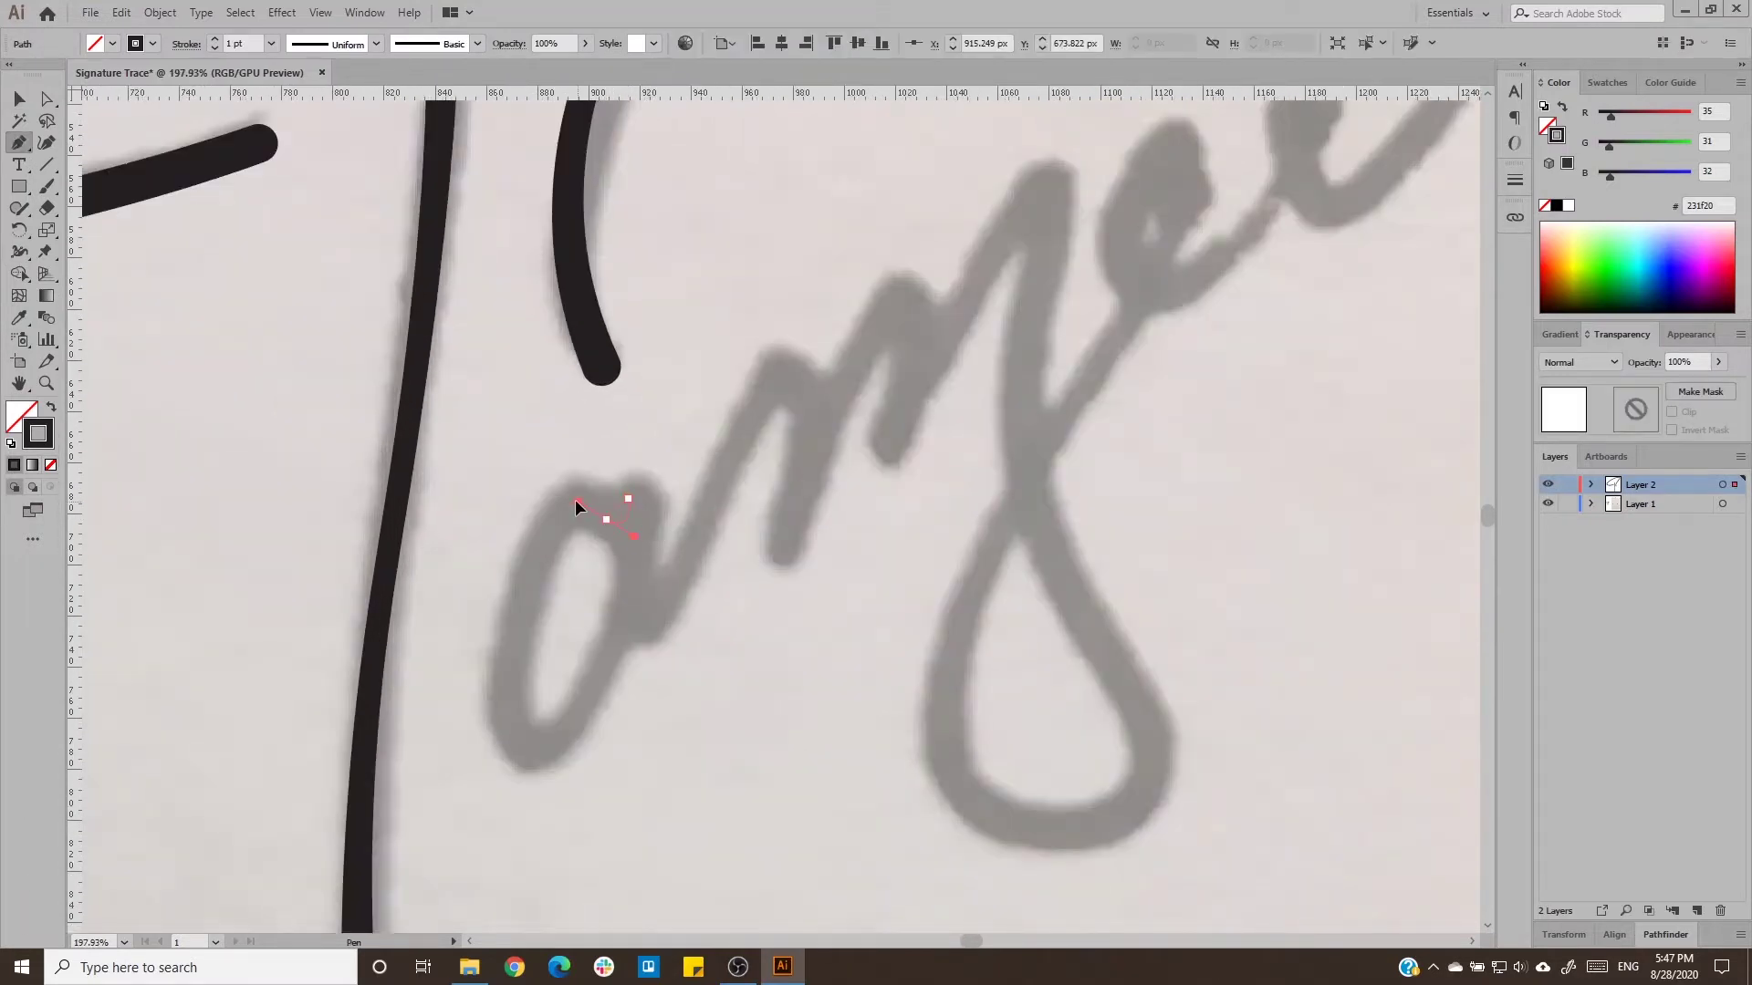
left_click_drag(543, 750, 584, 701)
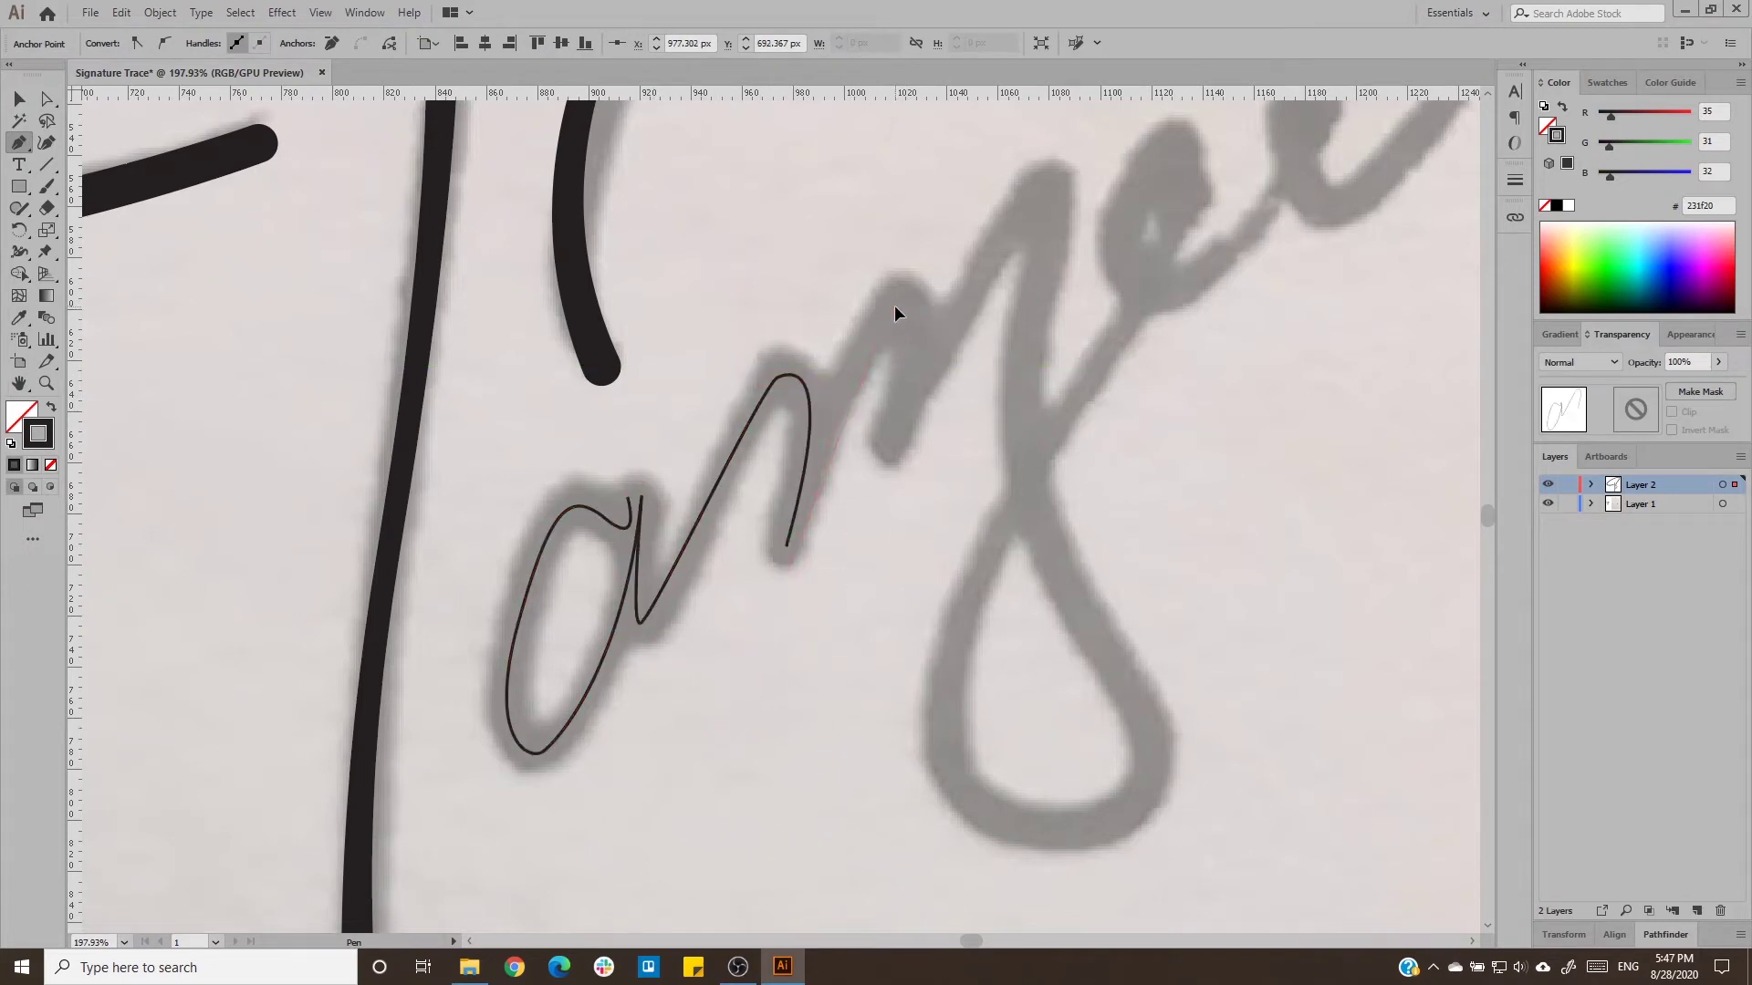
left_click_drag(1150, 281, 1161, 282)
left_click_drag(1173, 143, 1209, 143)
mouse_move(1168, 286)
left_mouse_down()
mouse_move(1248, 326)
mouse_move(745, 567)
left_mouse_up()
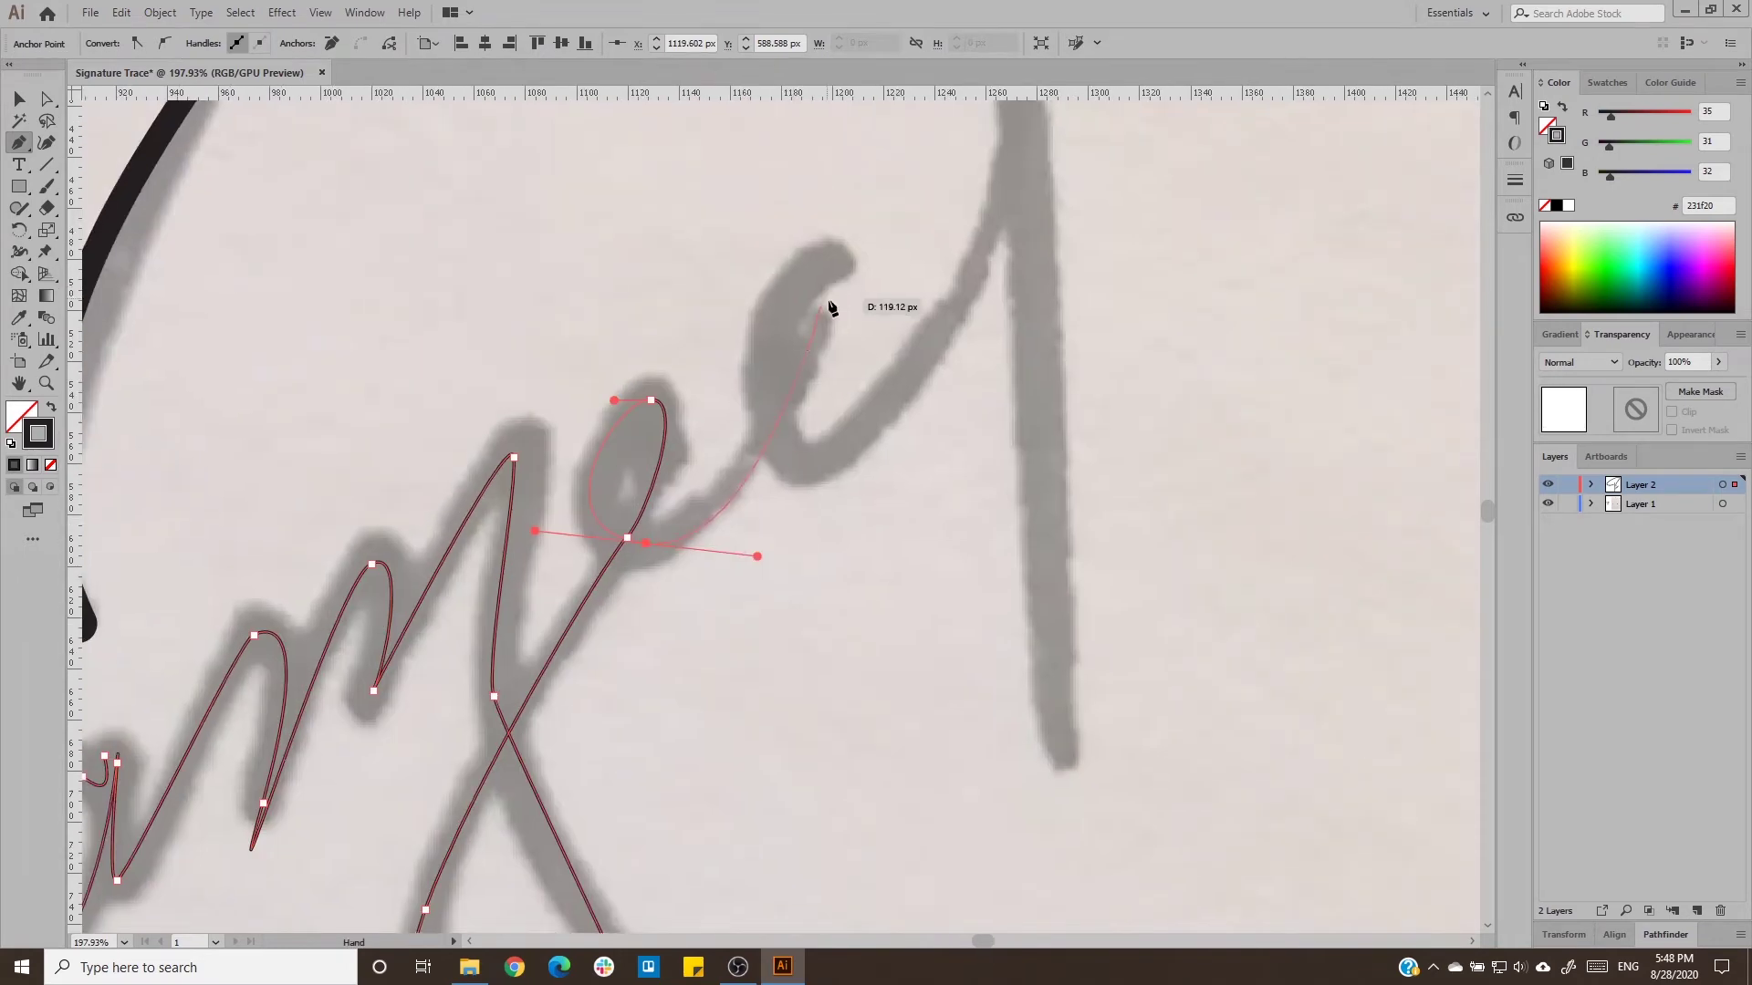
Continue the path up and down the tall final stroke to its bottom.
mouse_move(789, 468)
left_mouse_down()
mouse_move(926, 429)
mouse_move(671, 640)
left_mouse_up()
left_click_drag(790, 207, 803, 465)
left_click_drag(752, 380, 728, 431)
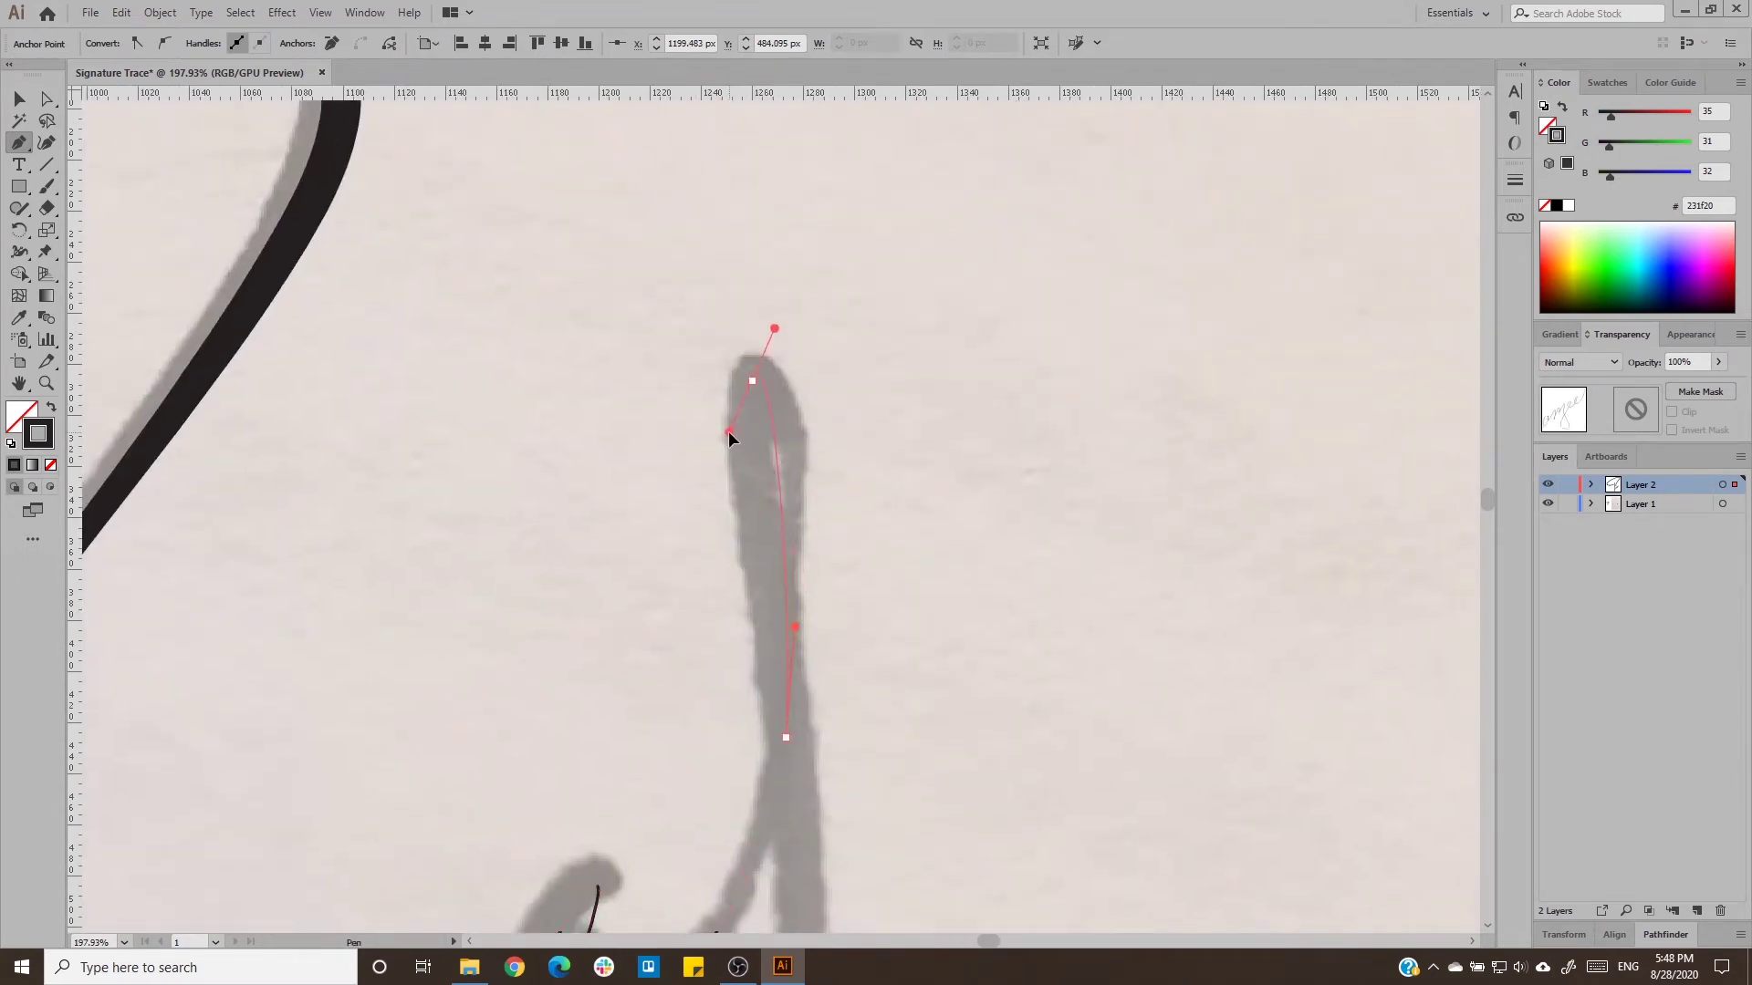
scroll(841, 676, "down", 2)
left_click(830, 818)
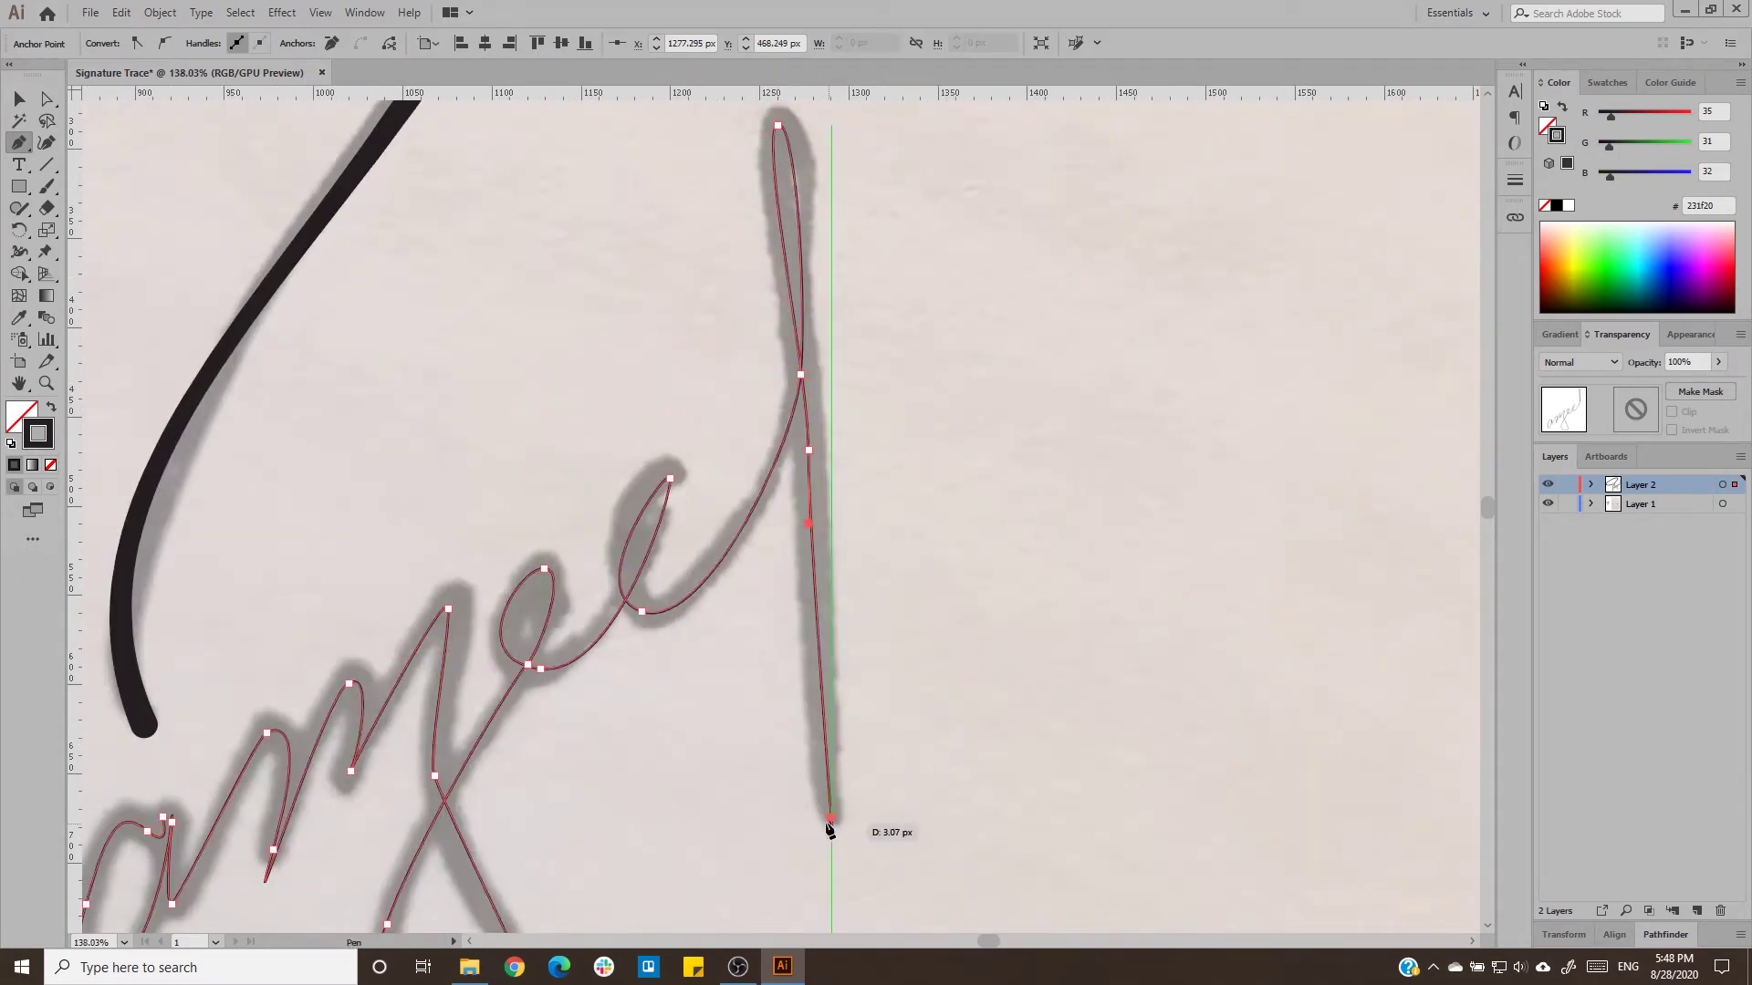
scroll(536, 420, "down", 2)
scroll(823, 560, "up", 6)
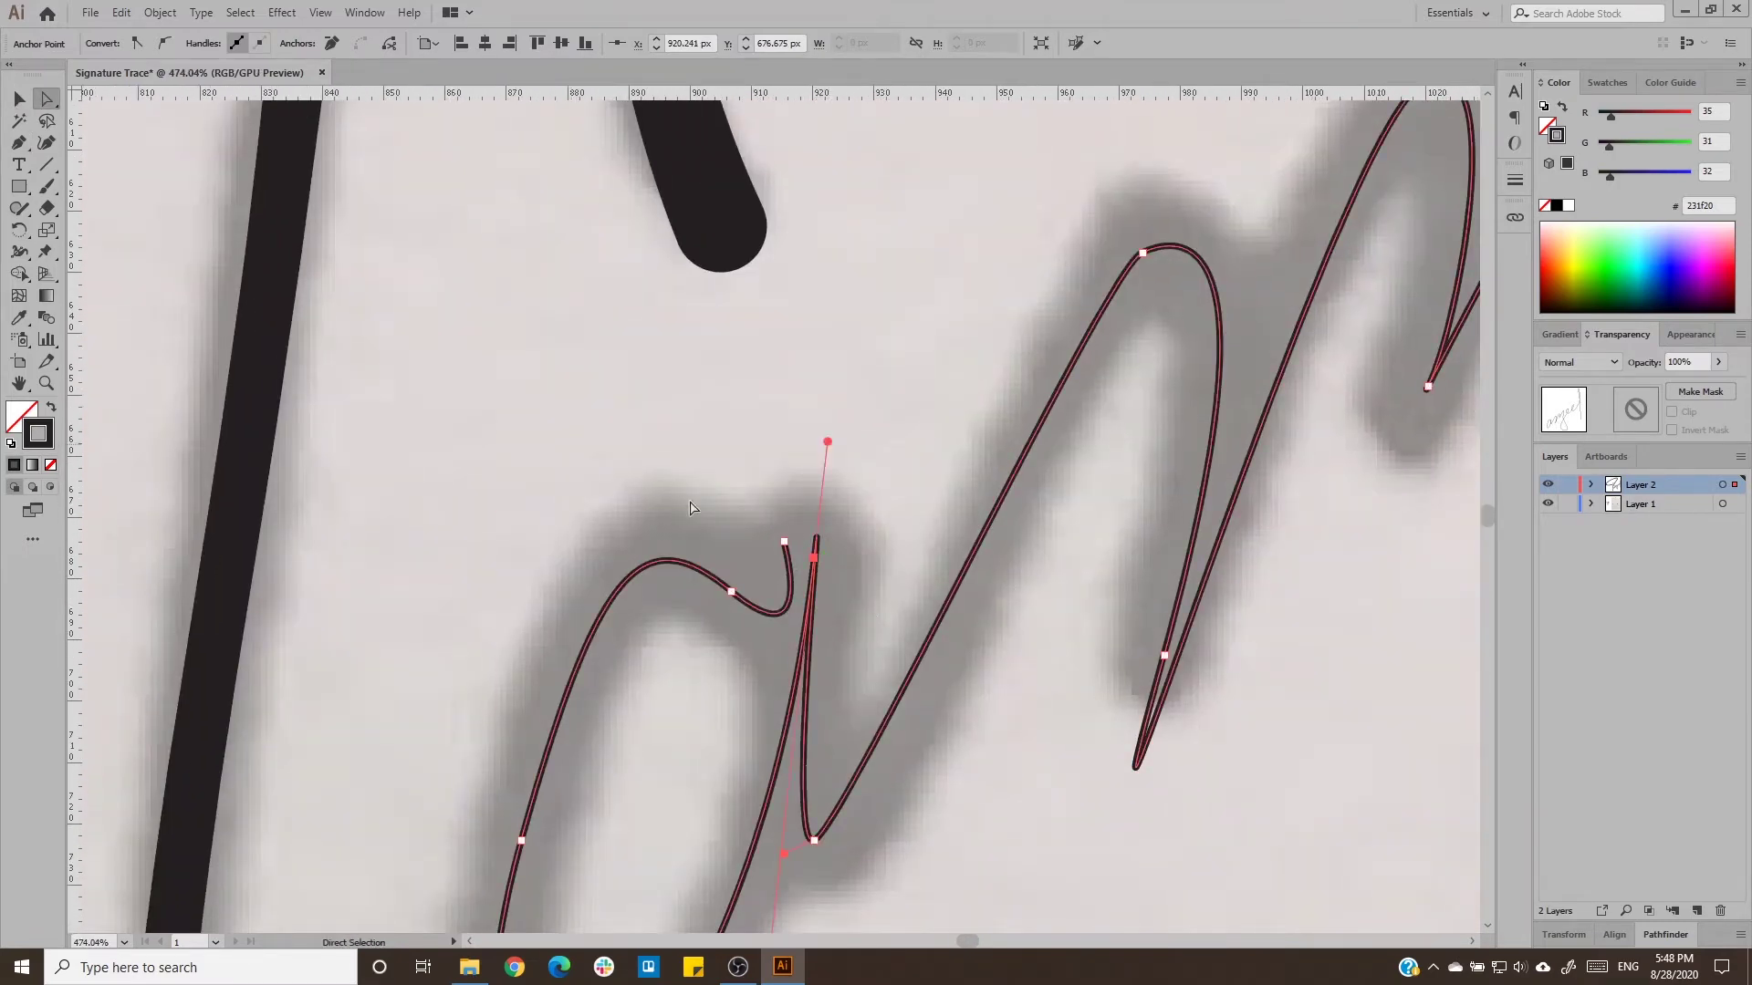
Reshape the a's upper loop handles and round its bottom anchor to follow the trace.
key("ctrl+minus")
mouse_move(702, 613)
left_mouse_down()
mouse_move(763, 362)
mouse_move(455, 327)
left_mouse_up()
left_click_drag(609, 723, 639, 717)
key("ctrl+z")
left_click_drag(472, 323, 654, 265)
scroll(815, 282, "up", 3)
left_click_drag(852, 176, 649, 146)
left_click_drag(887, 514, 1021, 572)
left_click_drag(859, 274, 818, 299)
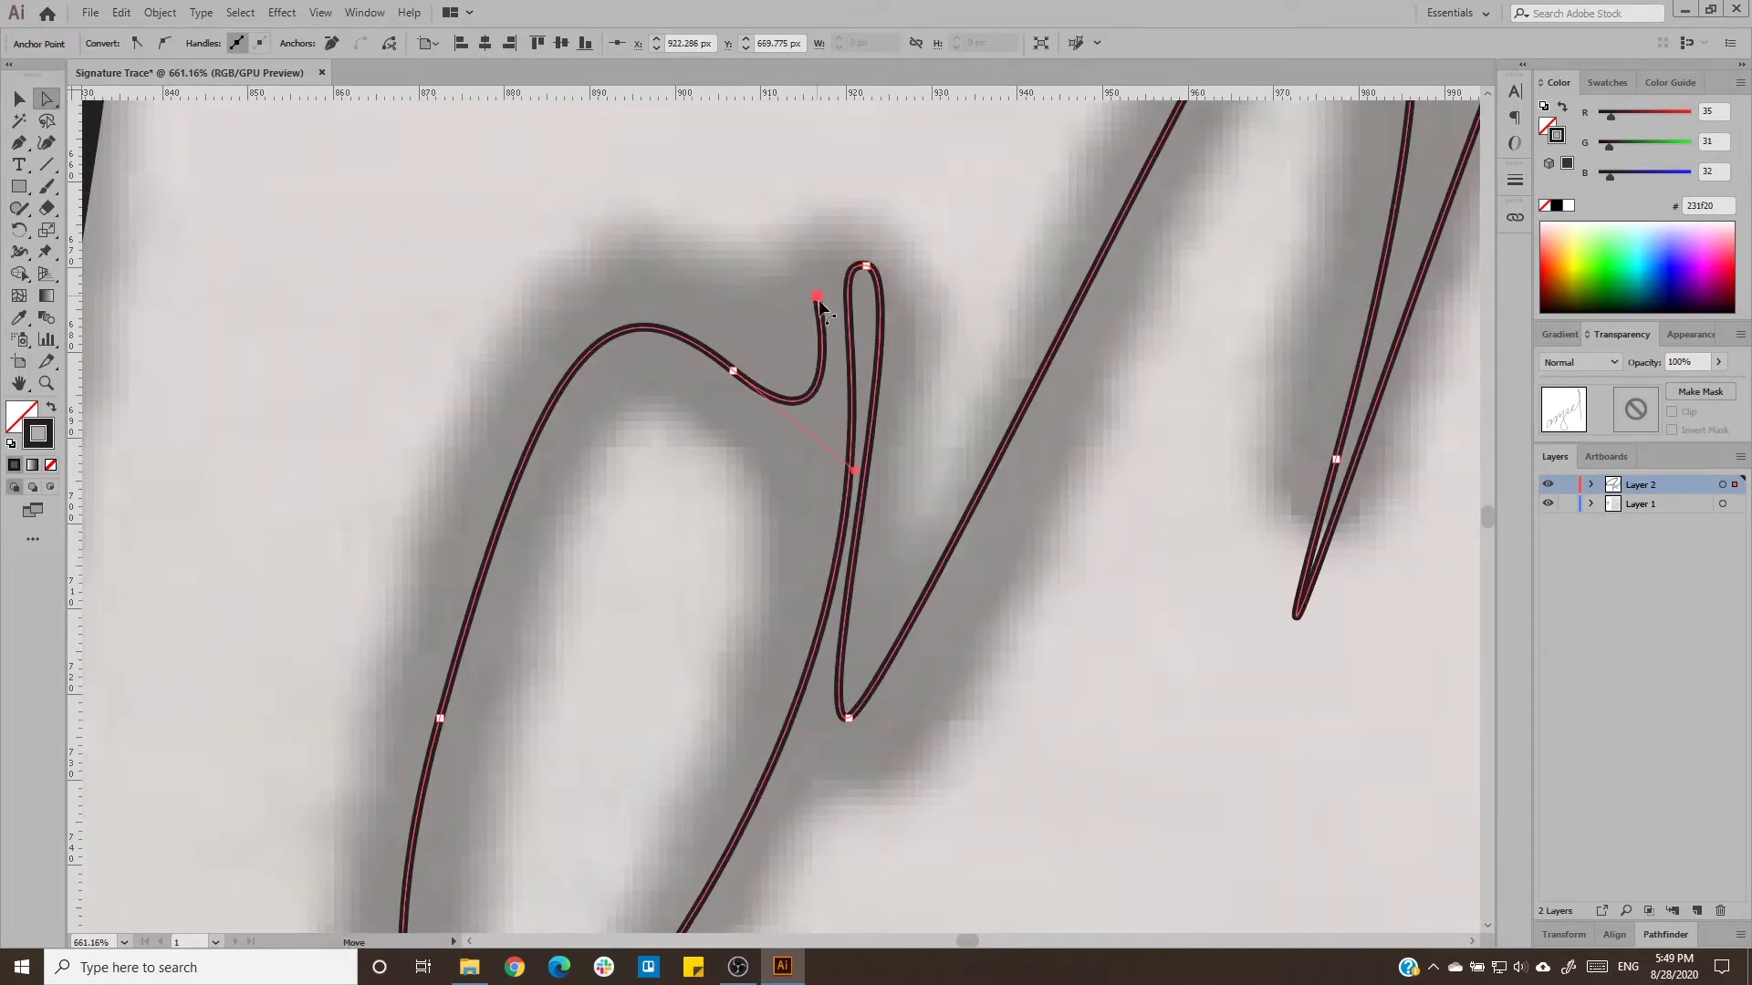
scroll(860, 465, "down", 3)
left_click(645, 771)
left_click_drag(610, 803, 926, 498)
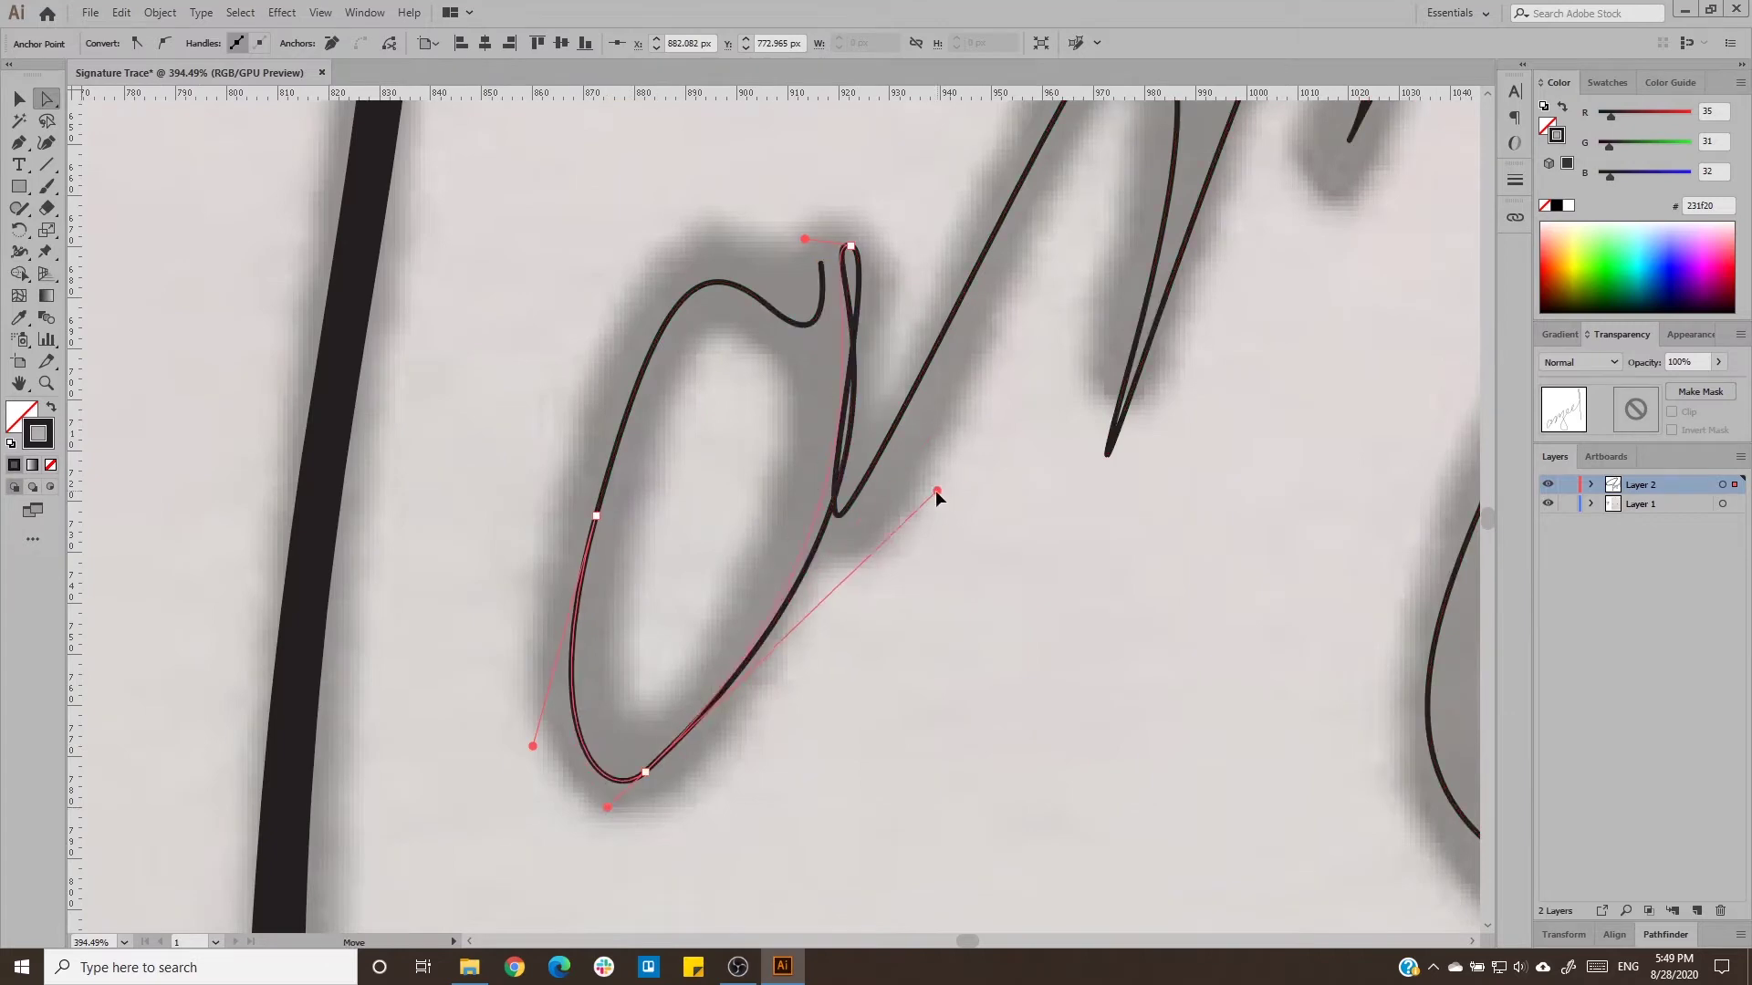
Fit the next letter's hump anchors and handles onto the gray signature stroke.
scroll(928, 518, "up", 2)
mouse_move(895, 399)
left_mouse_down()
mouse_move(947, 606)
mouse_move(812, 667)
left_mouse_up()
left_click(1056, 223)
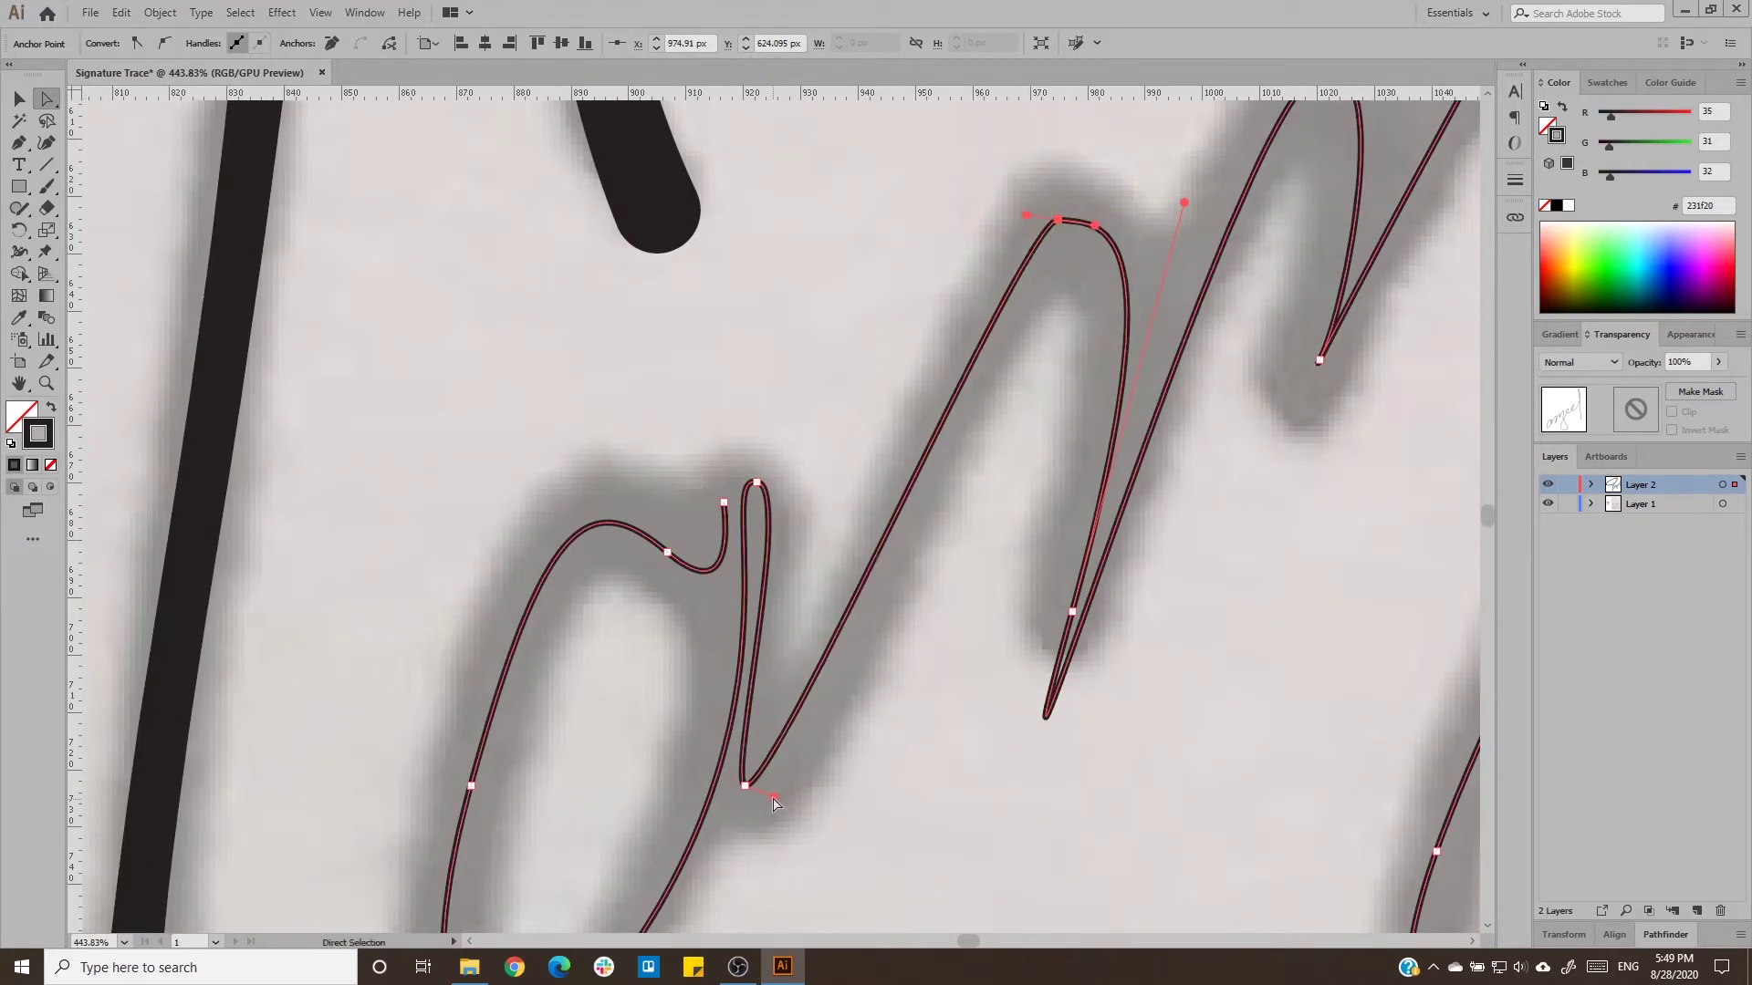
left_click_drag(751, 792, 761, 799)
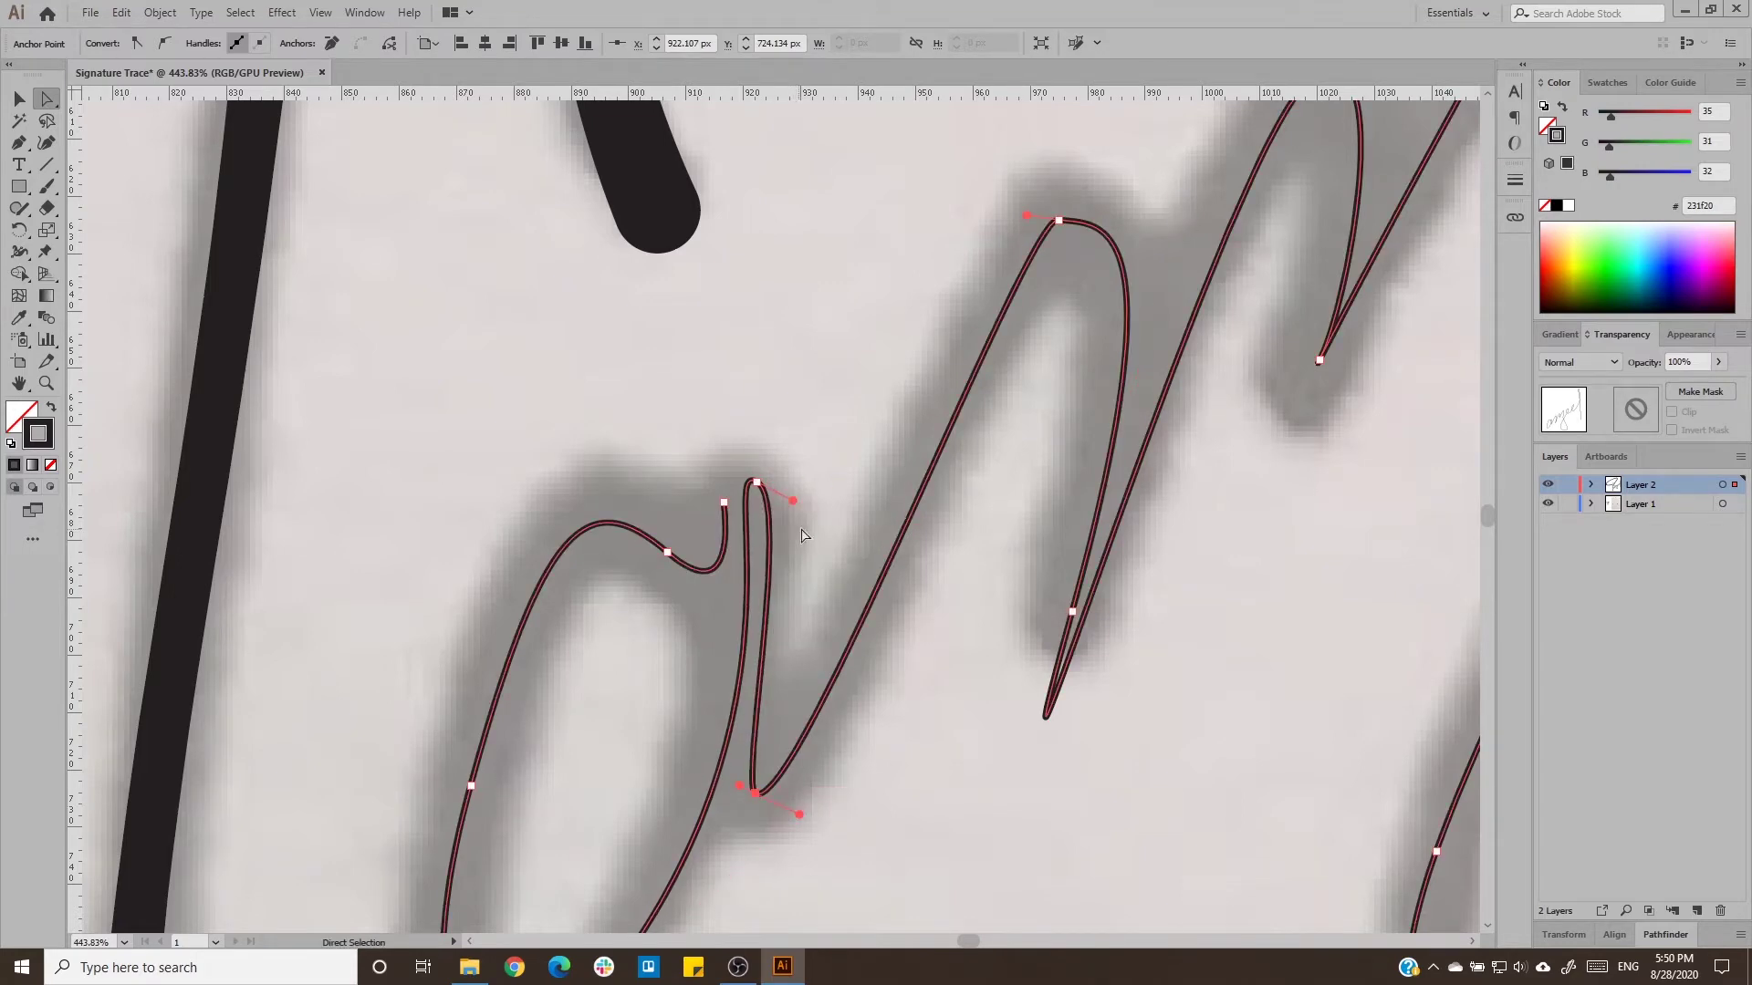
left_click_drag(1027, 215, 932, 300)
scroll(1193, 657, "down", 3)
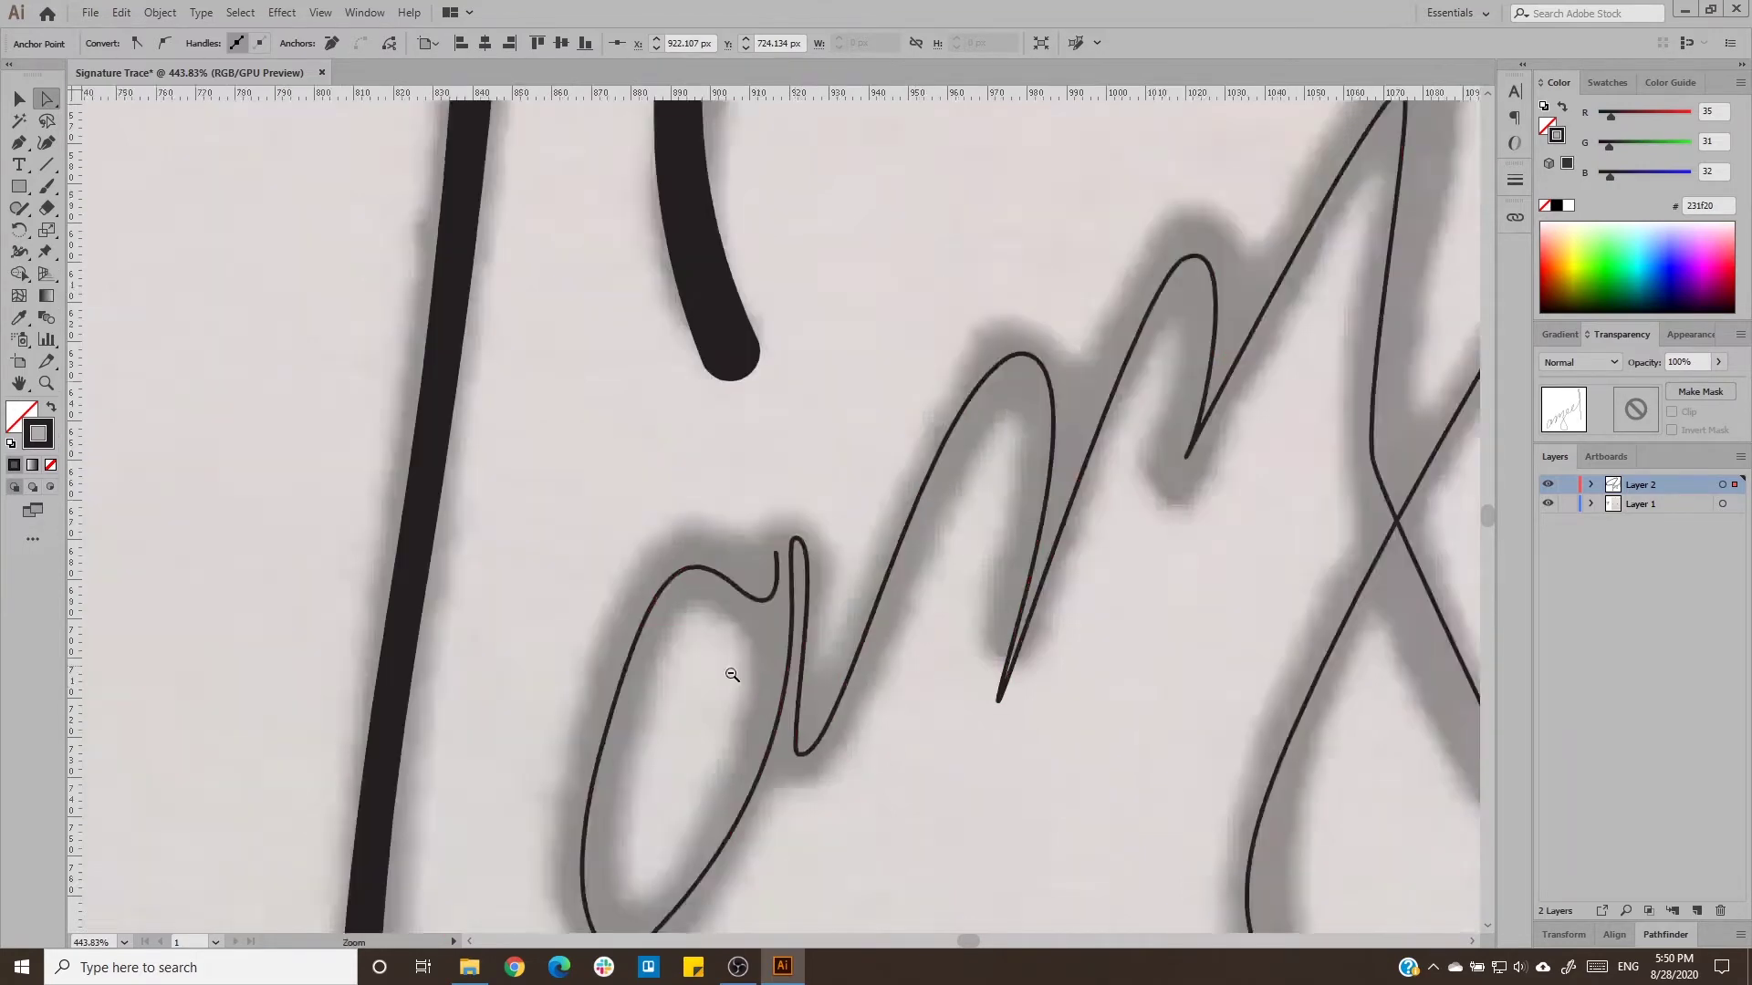
left_click_drag(910, 867, 1054, 541)
left_click_drag(699, 357, 914, 437)
left_click_drag(1056, 547, 994, 510)
left_click_drag(984, 199, 910, 201)
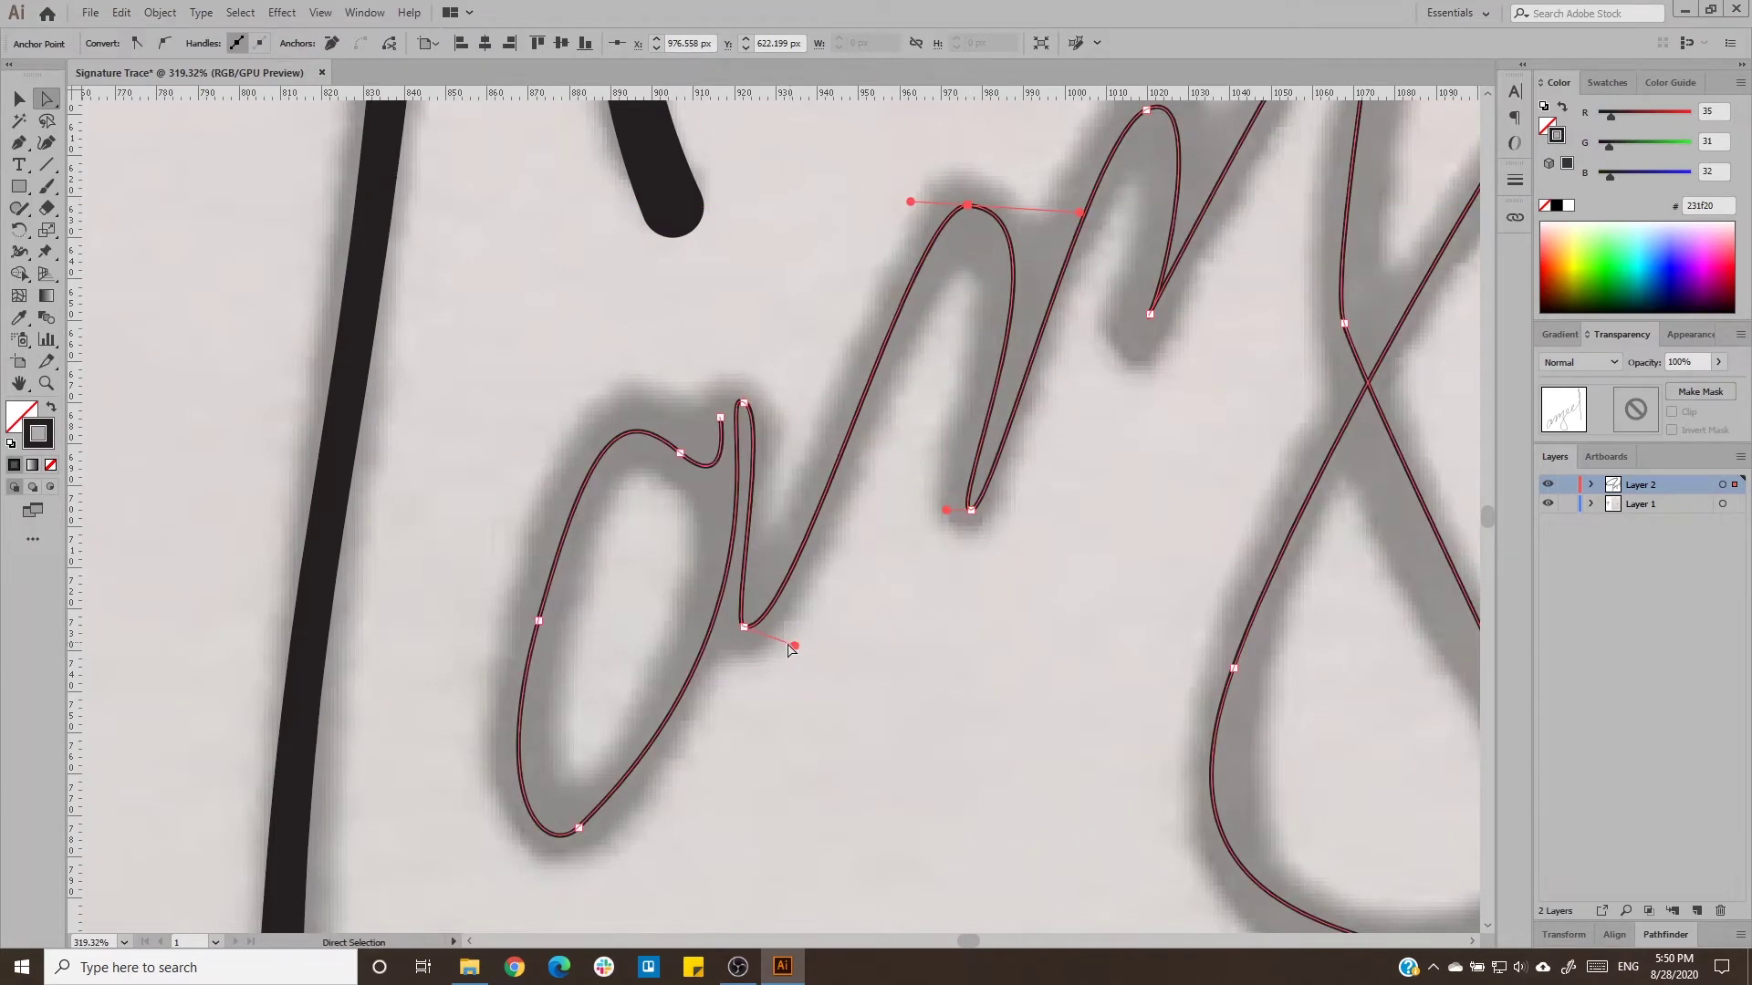
scroll(796, 650, "up", 2)
scroll(795, 649, "right", 3)
left_click(888, 253)
left_click_drag(949, 234, 951, 263)
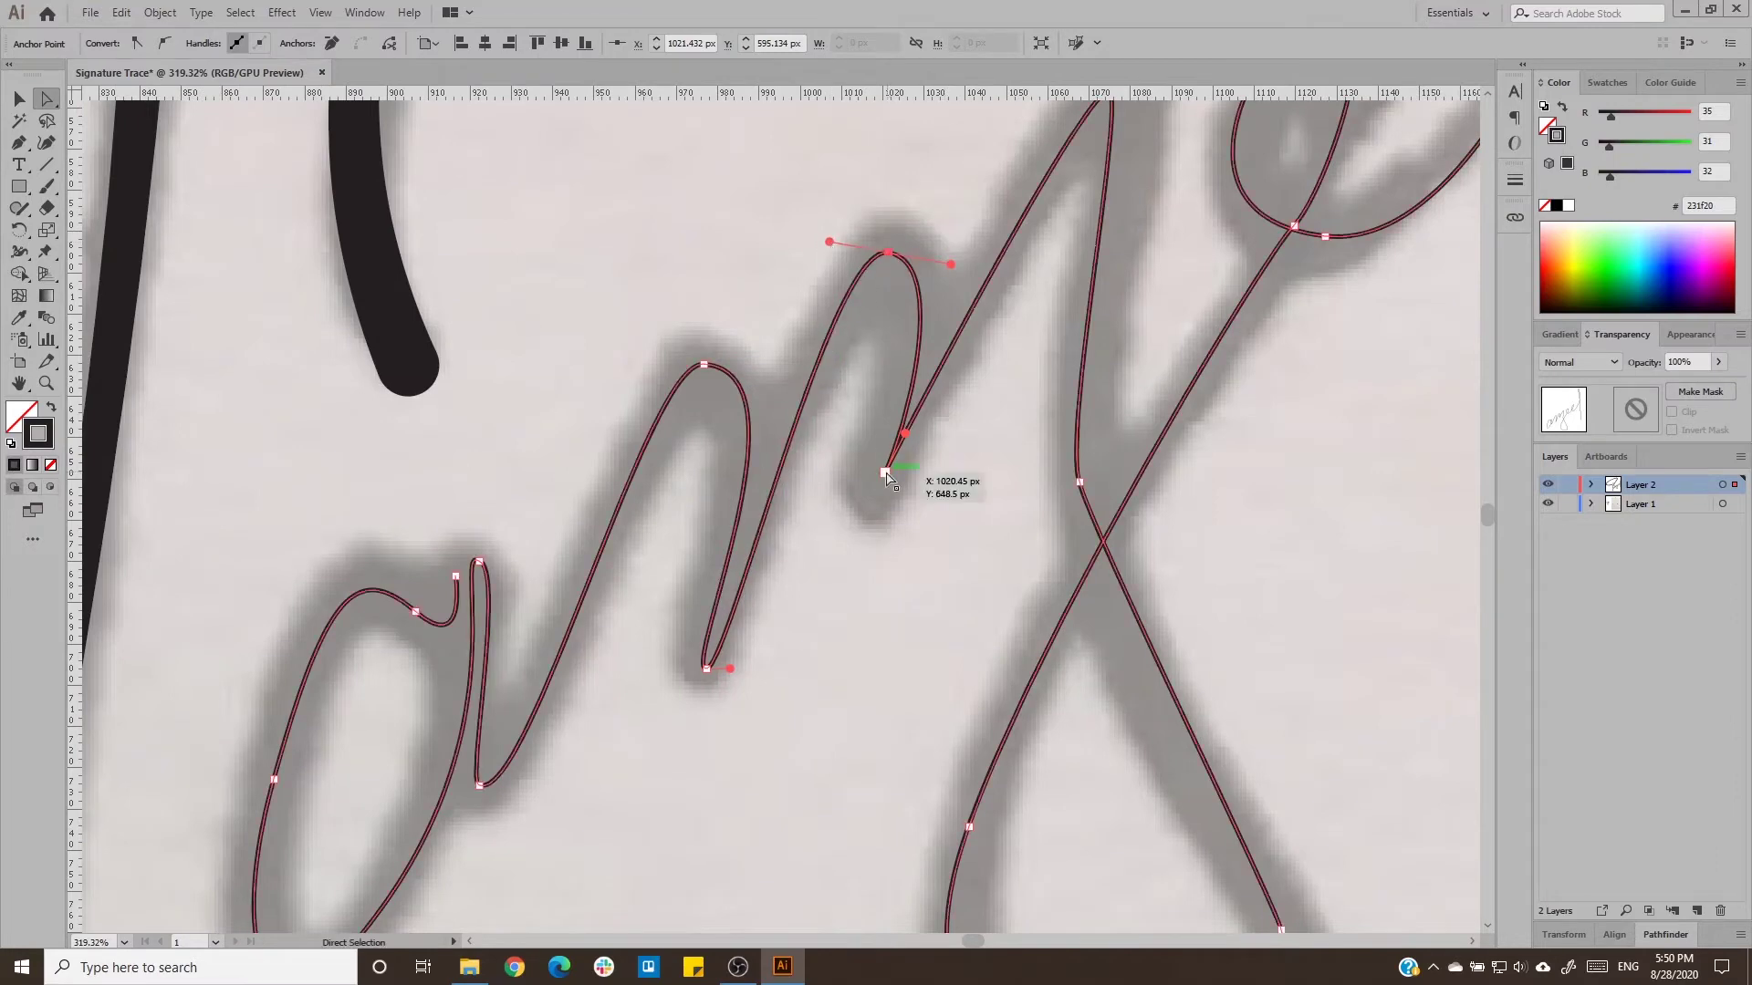
Smooth the lower anchor, the next stroke's top and the bottom of the loop.
left_click_drag(885, 473, 848, 493)
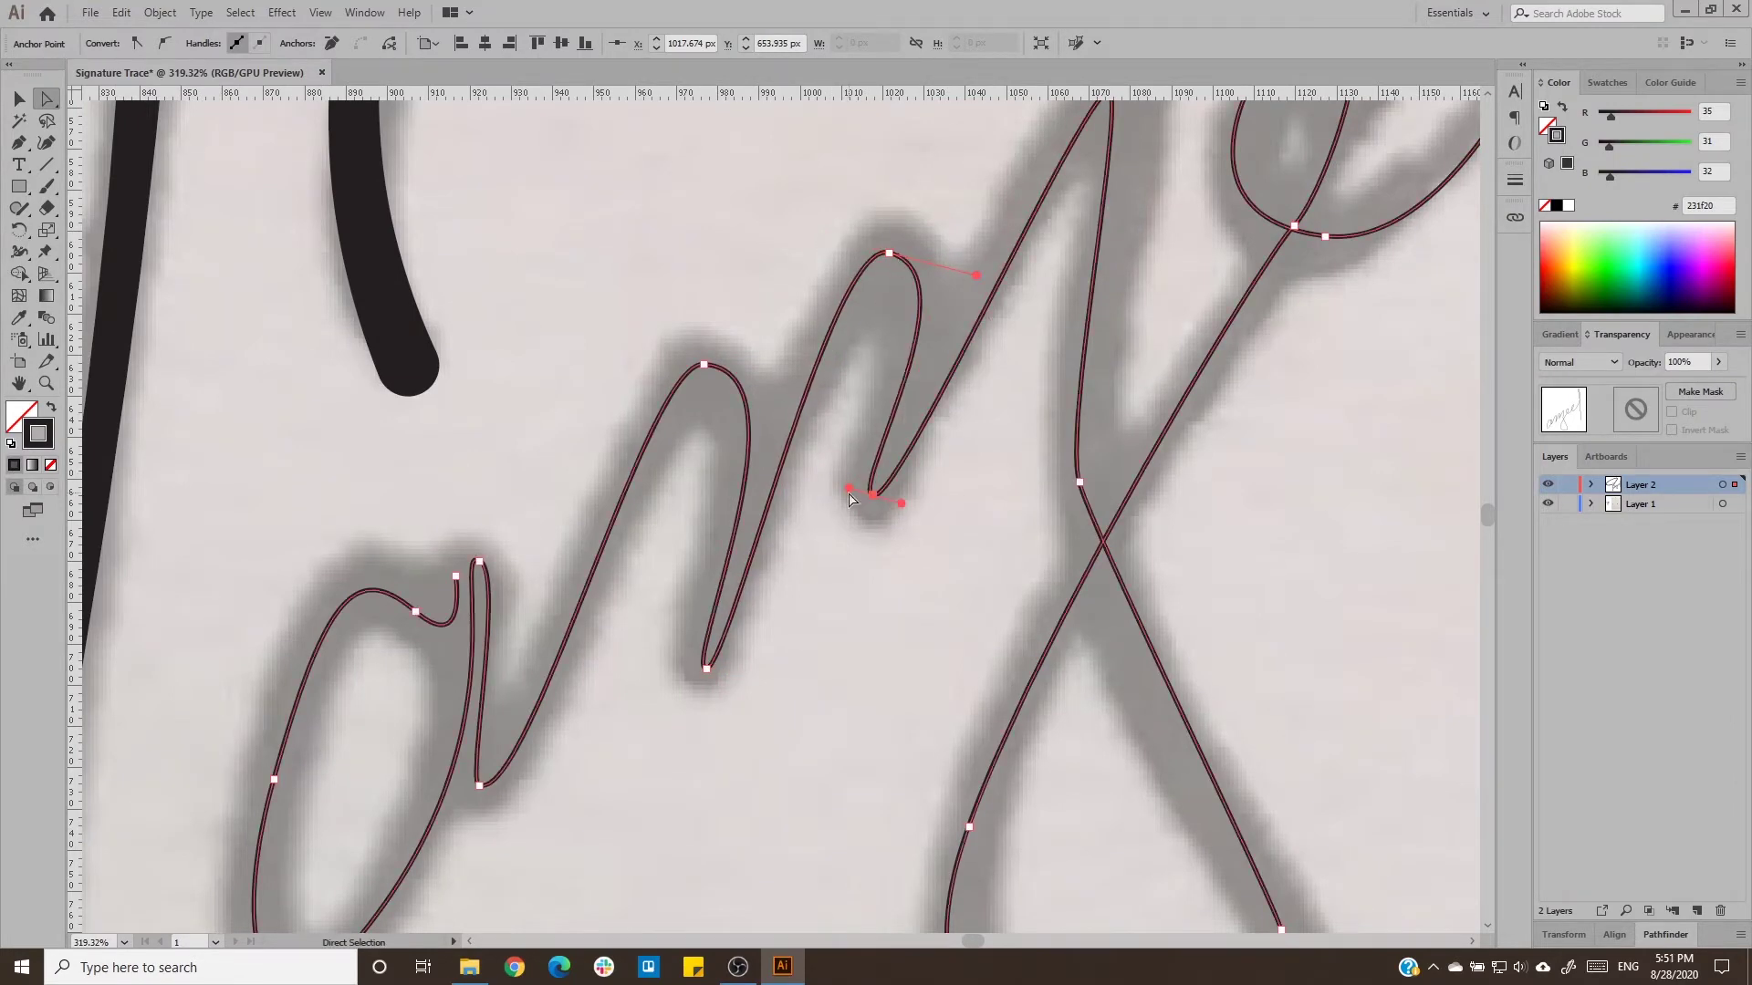
scroll(849, 497, "up", 2)
scroll(848, 497, "right", 3)
left_click_drag(926, 261, 847, 237)
left_click_drag(981, 276, 948, 266)
left_click_drag(903, 848, 920, 886)
scroll(920, 886, "down", 4)
scroll(920, 885, "right", 1)
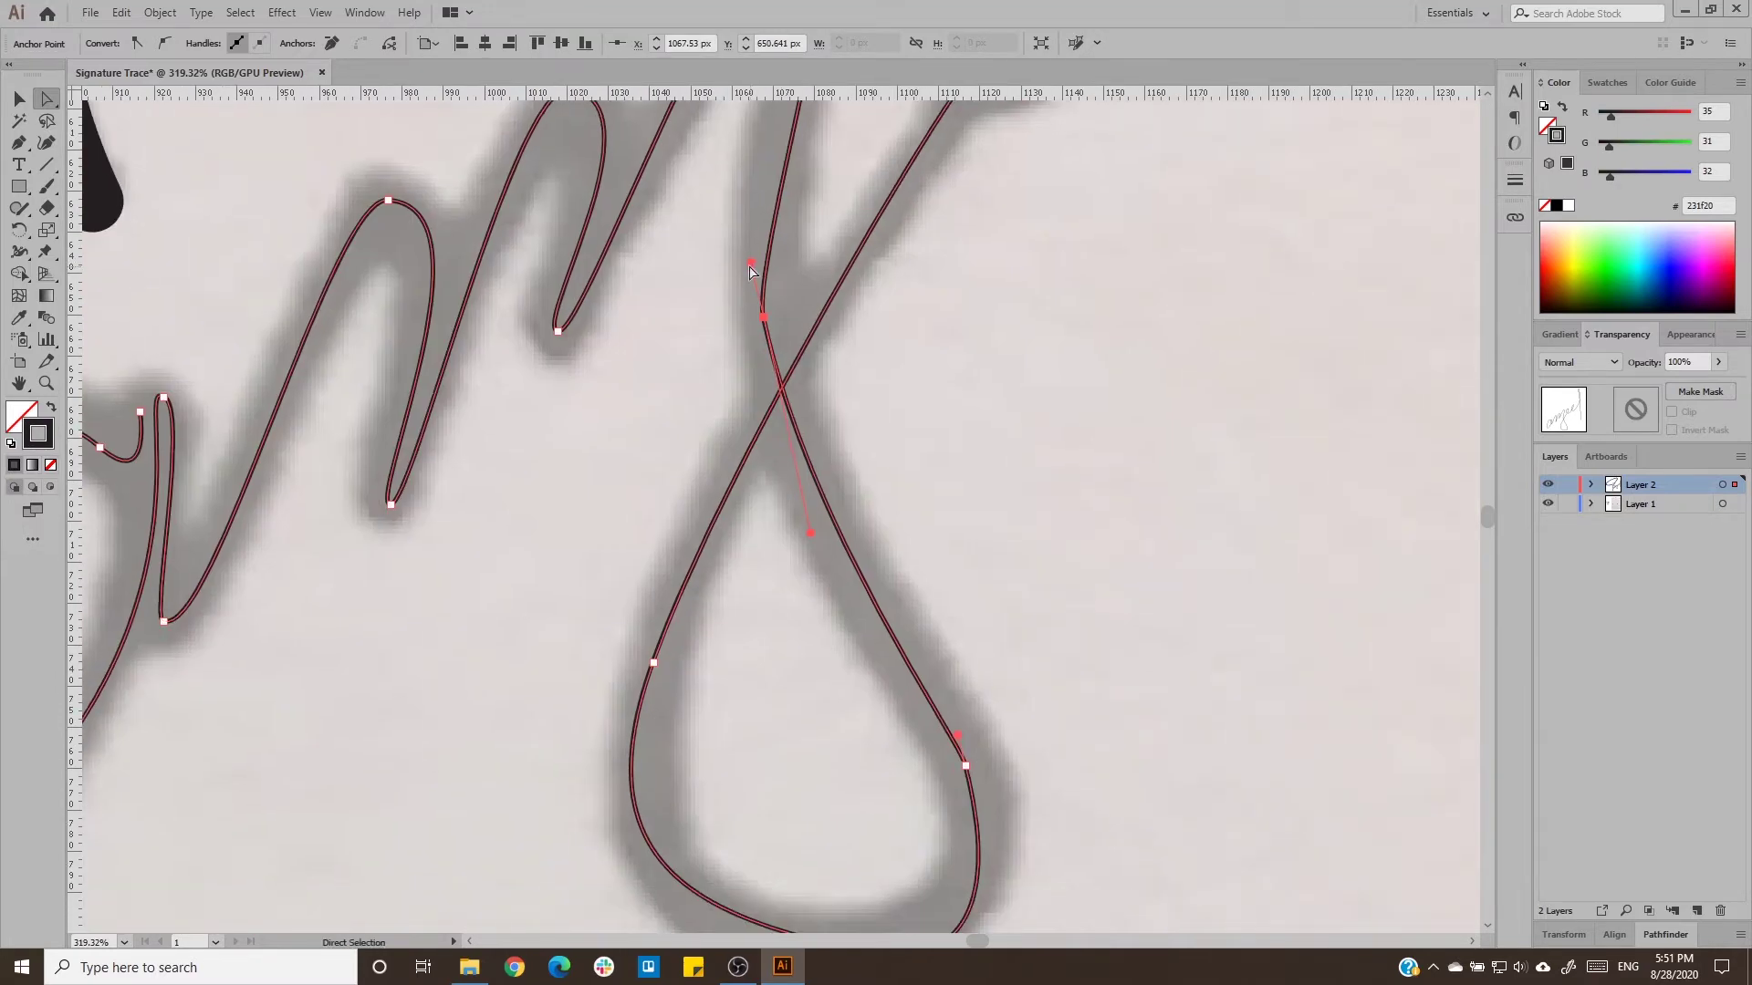
scroll(867, 423, "down", 3)
left_click_drag(889, 650, 870, 626)
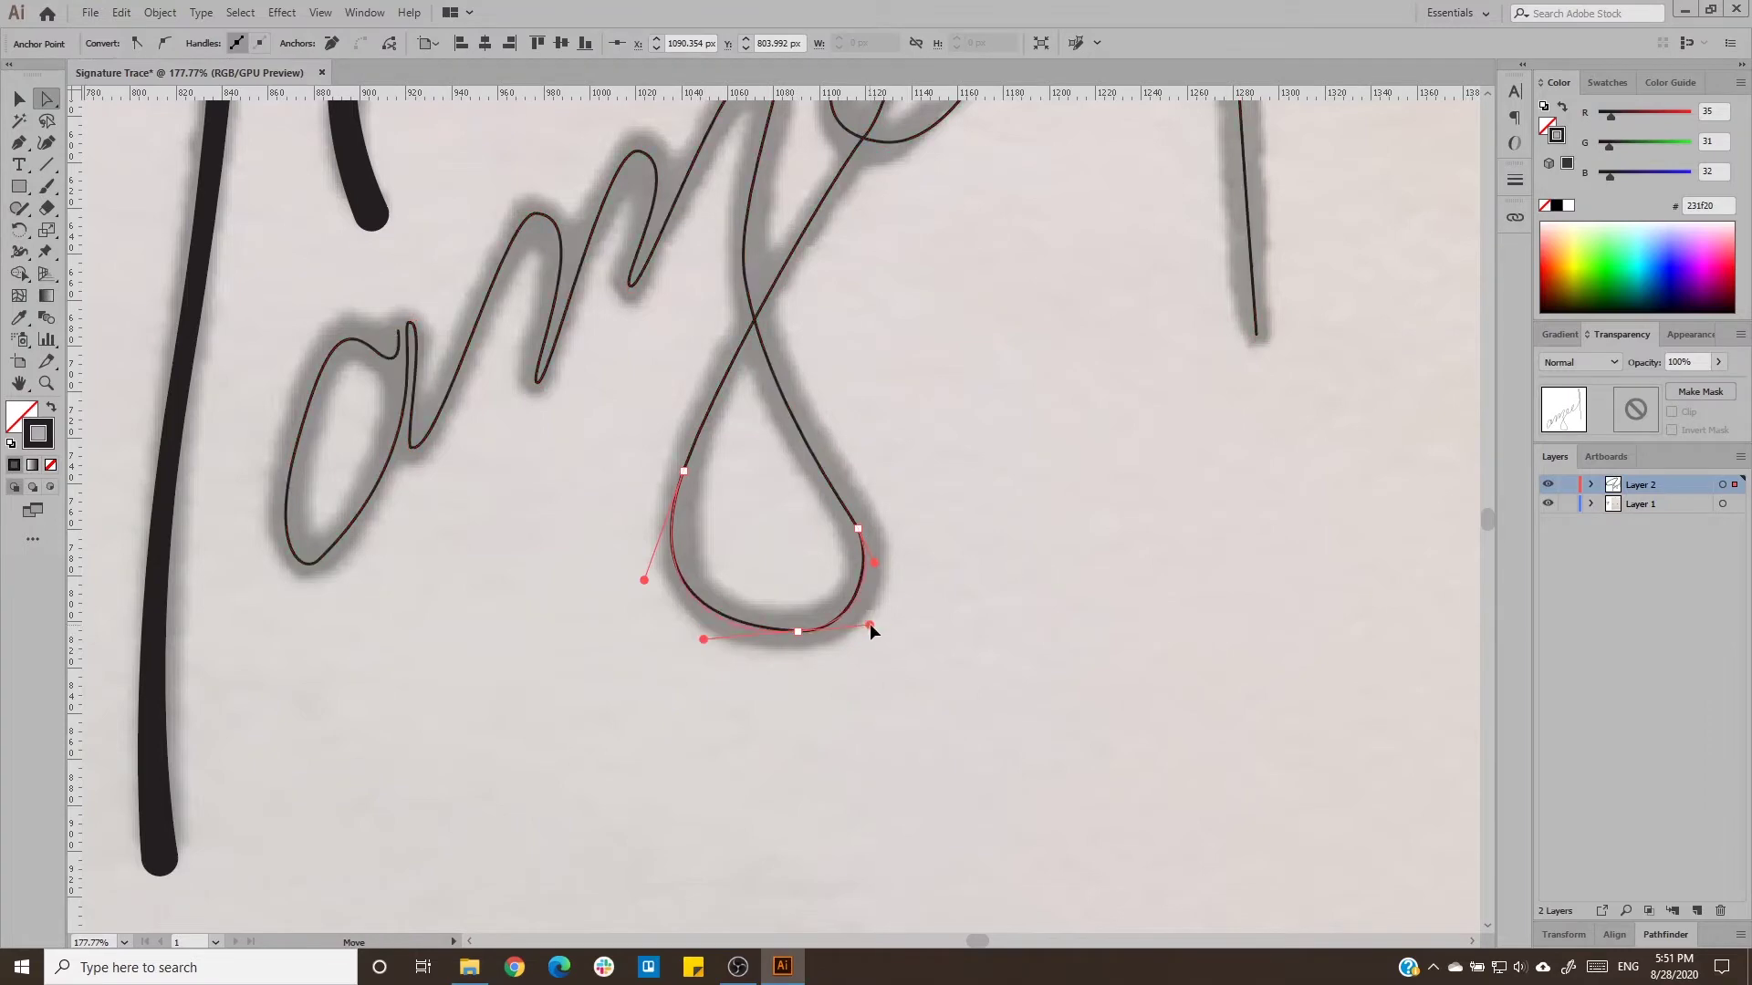
scroll(648, 562, "up", 5)
scroll(724, 656, "up", 5)
Reshape both e loops so their curves hug the signature strokes.
left_click(723, 655)
left_click_drag(876, 303, 902, 299)
scroll(836, 515, "down", 3)
left_click(1091, 213)
left_click_drag(1105, 241, 1125, 246)
left_click_drag(916, 442, 927, 379)
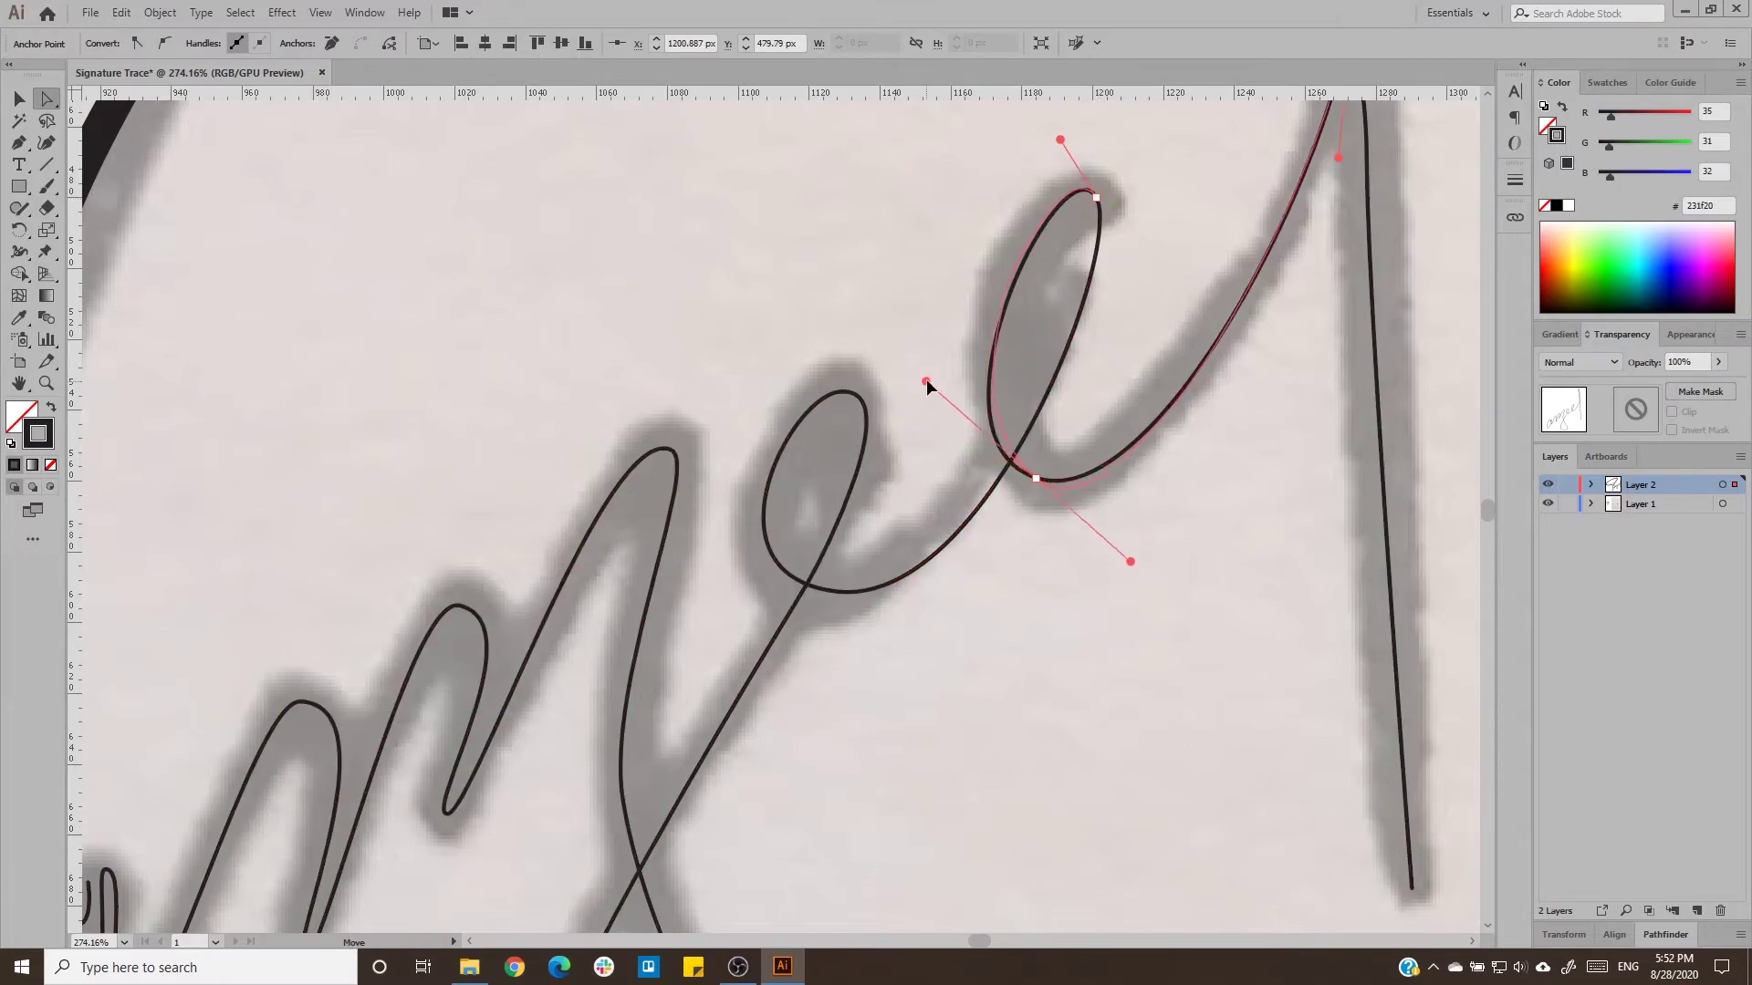
Adjust the anchors at the top of the tall final stroke's loop.
scroll(946, 423, "right", 5)
left_click(900, 731)
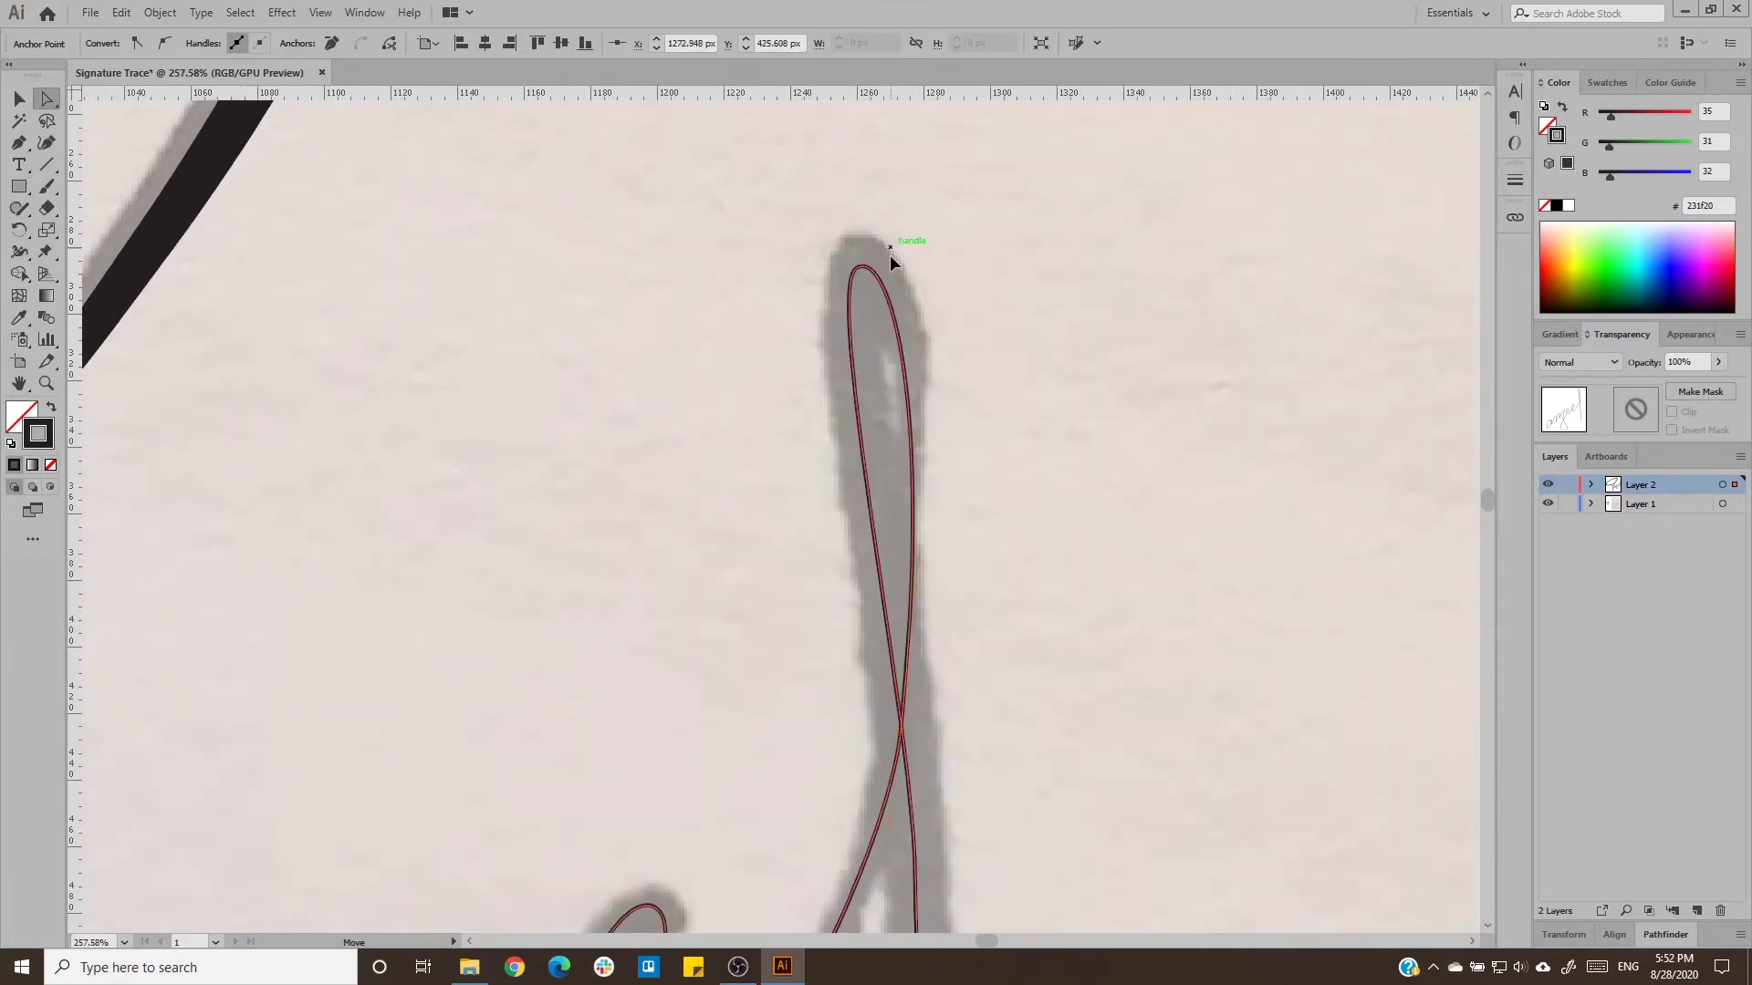
left_click_drag(892, 251, 894, 252)
scroll(894, 273, "down", 3)
left_click(923, 452)
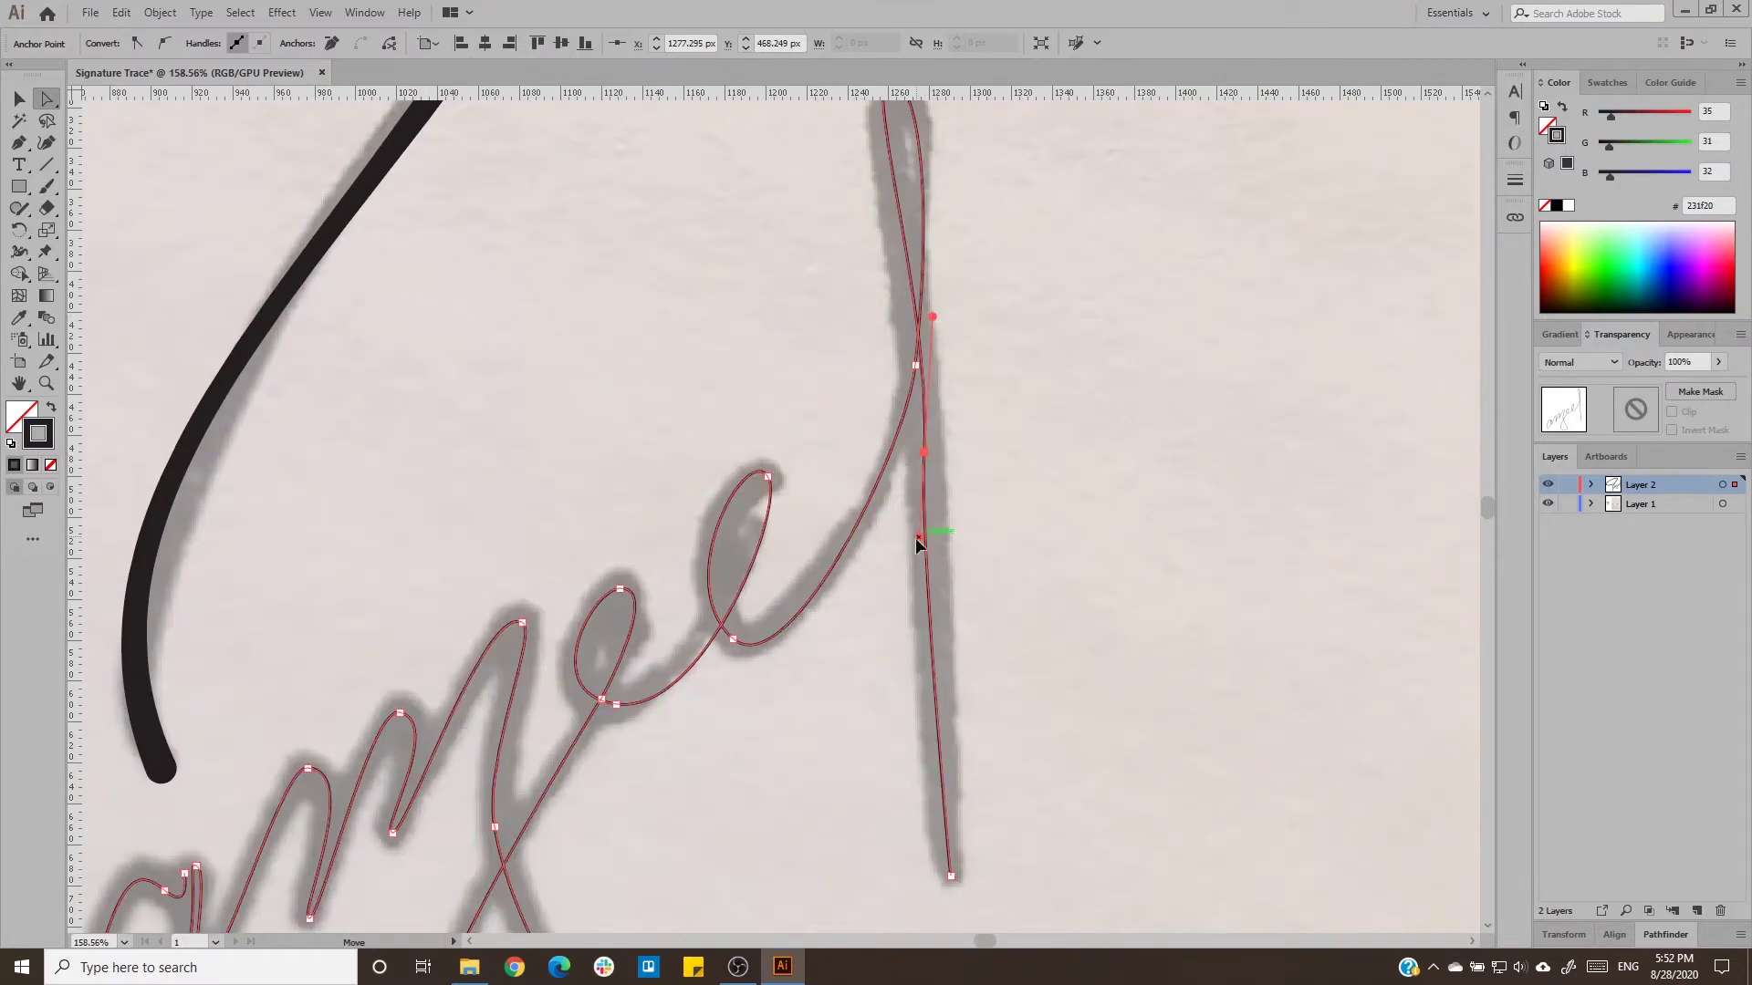
scroll(923, 297, "up", 4)
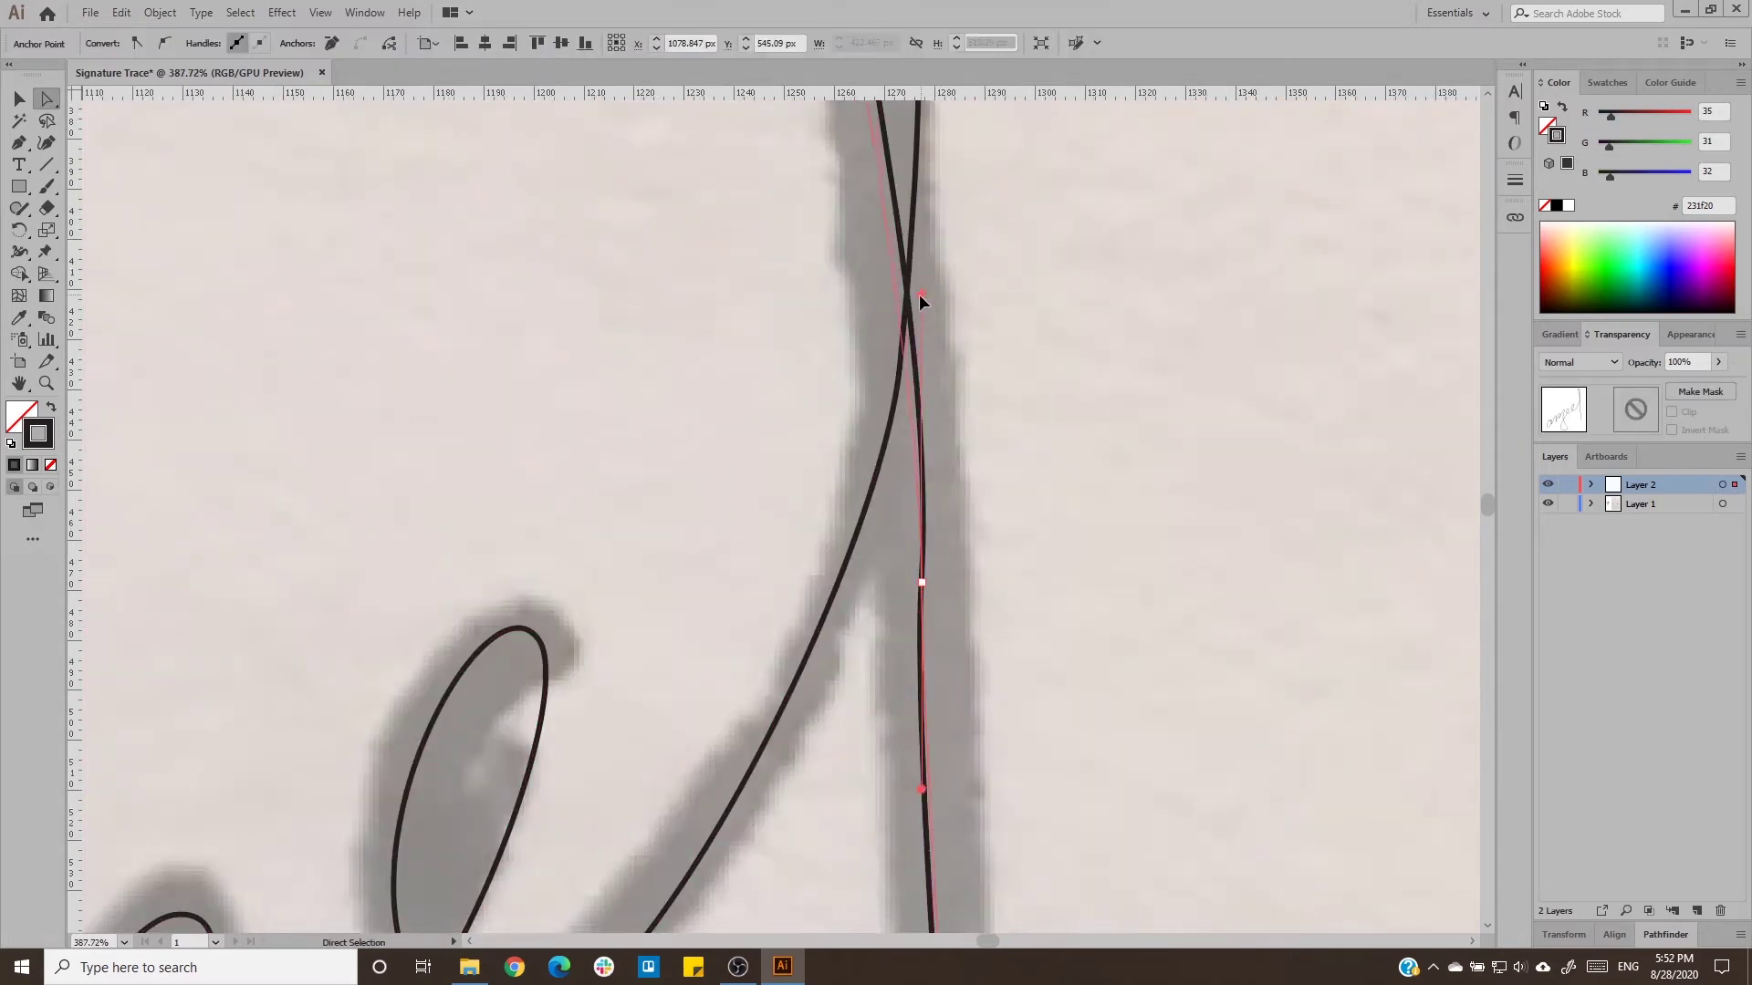
scroll(921, 288, "down", 4)
scroll(704, 508, "down", 3)
Apply the thick black stroke to the traced signature path.
key("v")
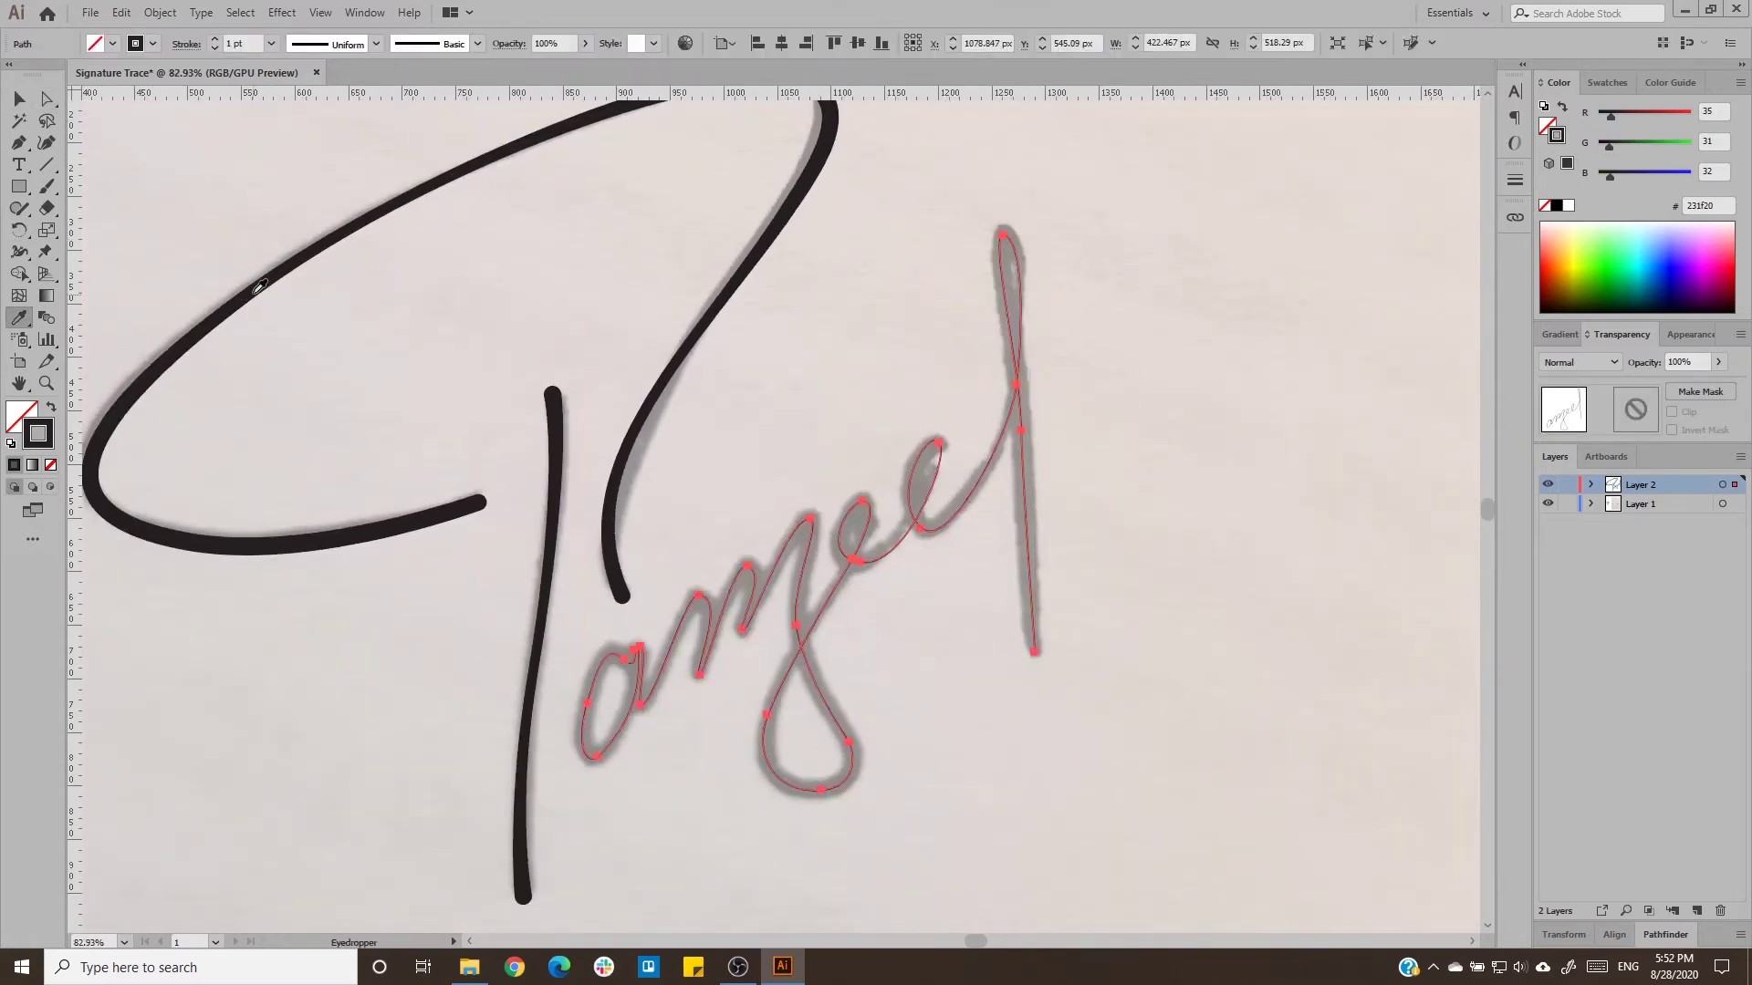
left_click(262, 288)
key("v")
scroll(772, 673, "up", 2)
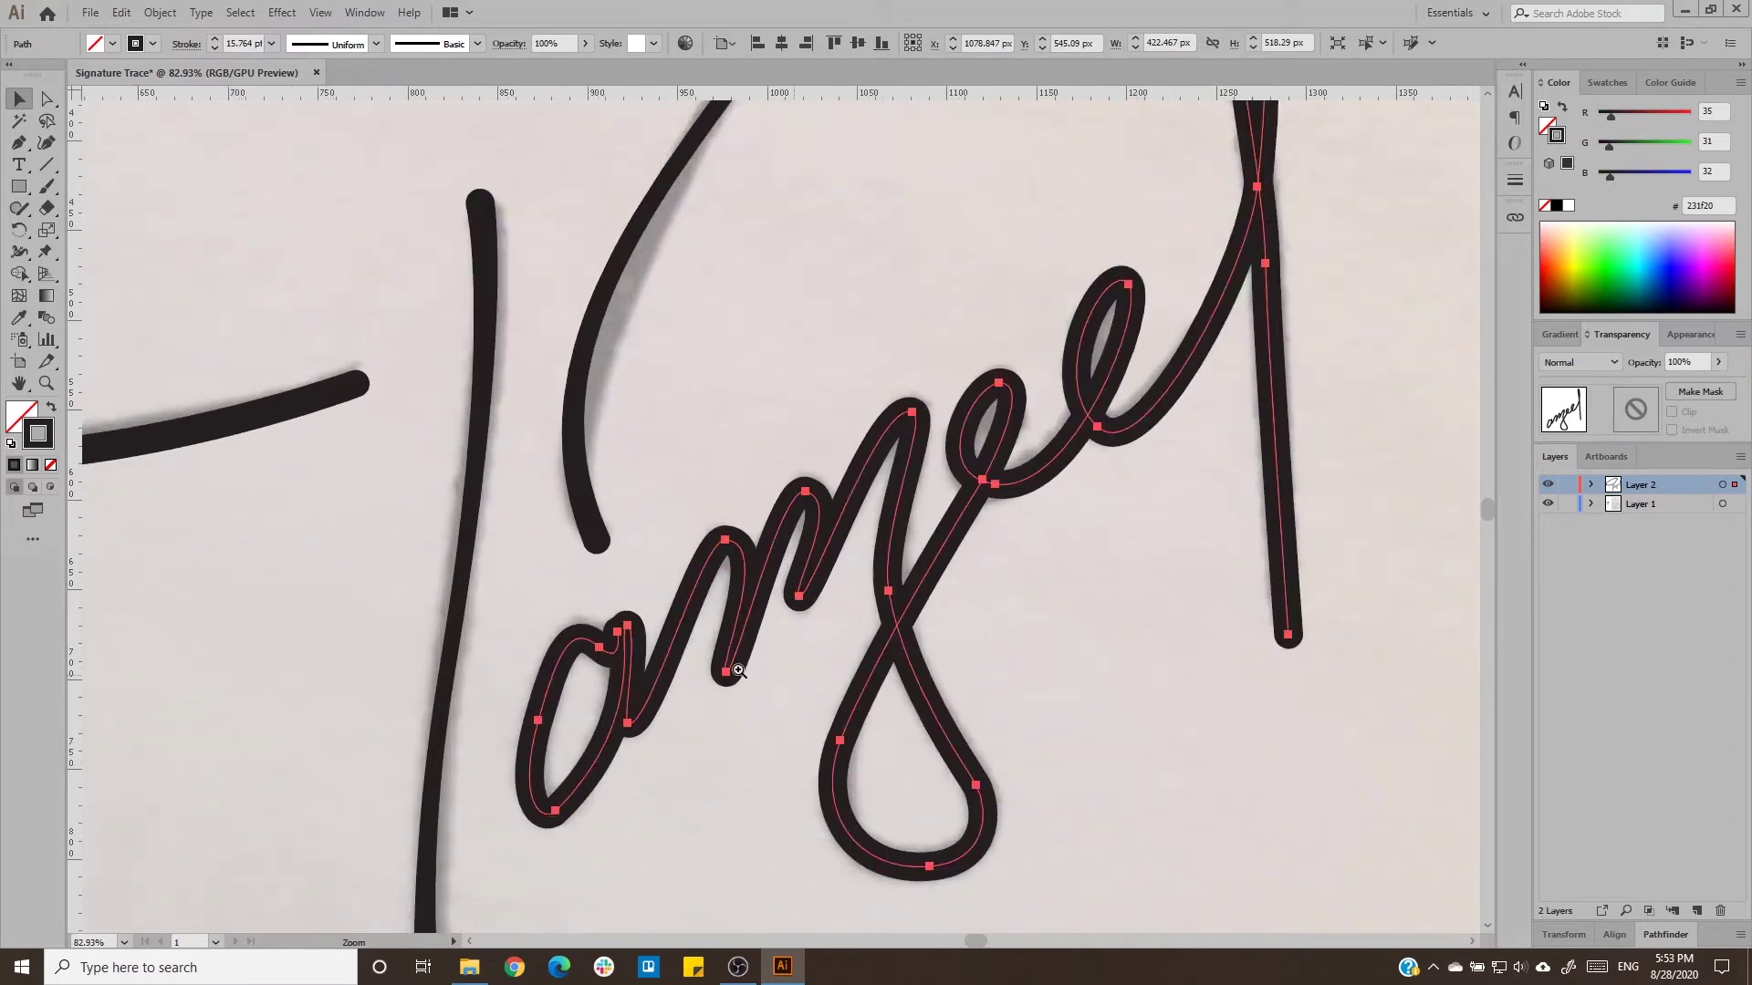
scroll(676, 622, "up", 1)
scroll(539, 663, "up", 1)
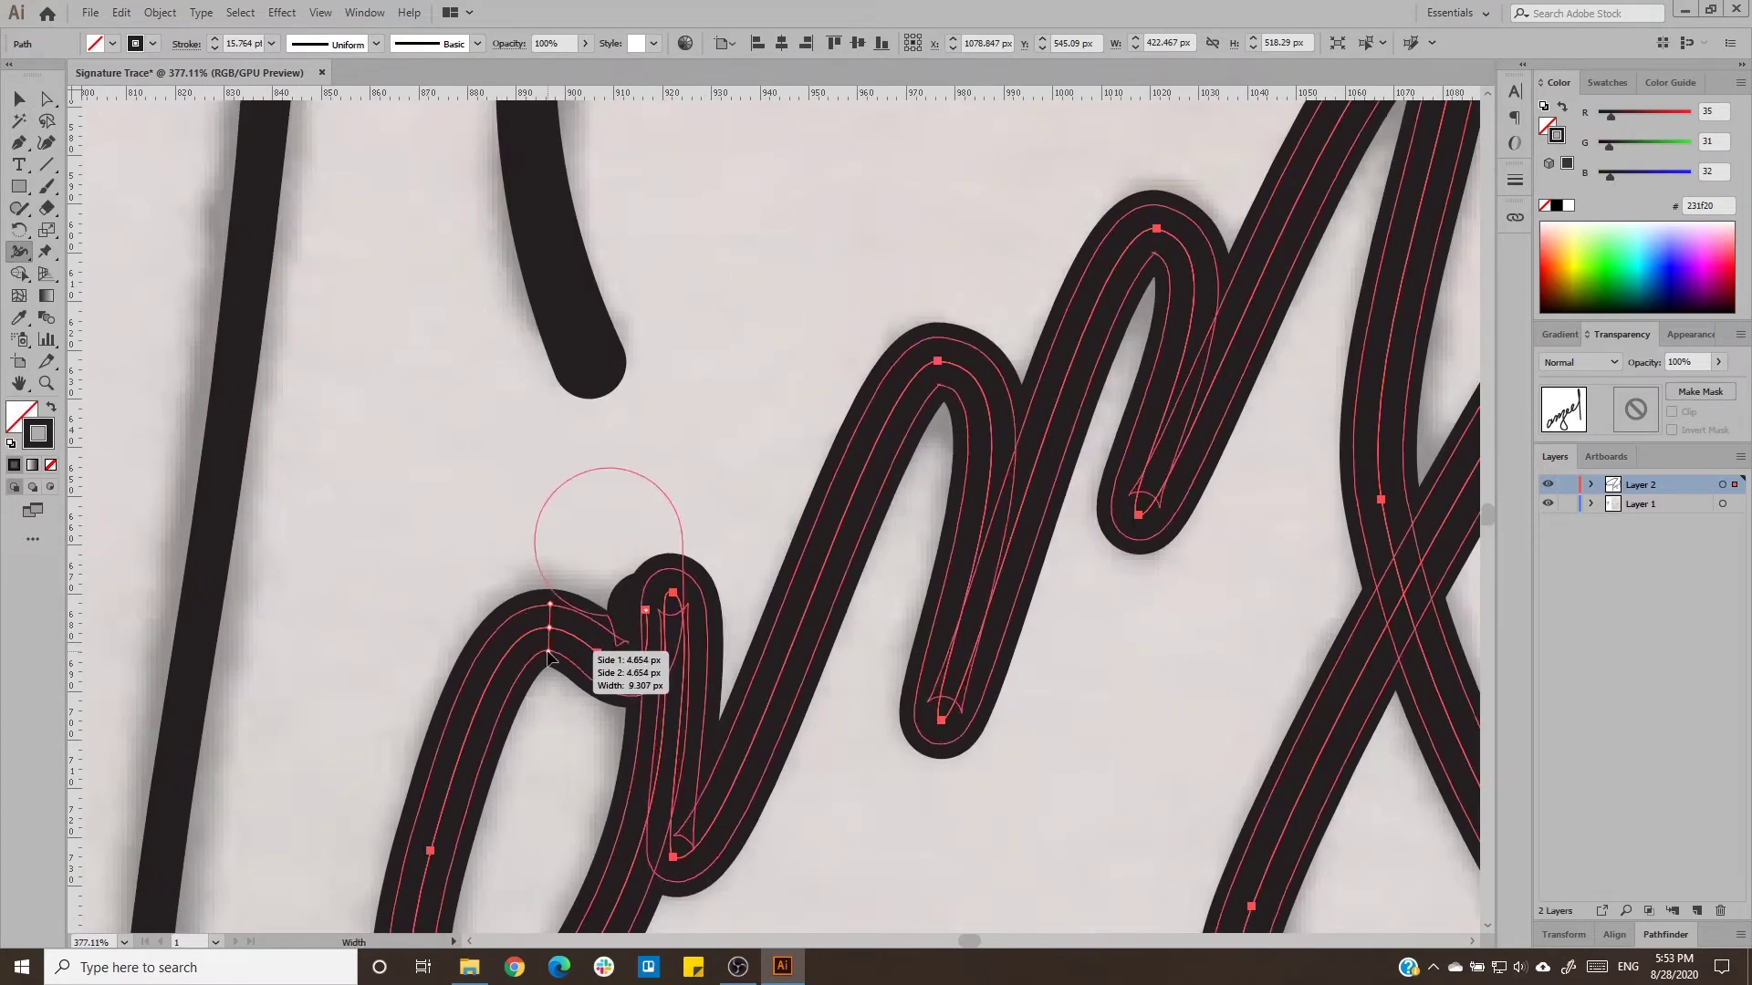
Narrow the stroke width at the top of the small loop and the n.
left_click_drag(646, 610, 636, 613)
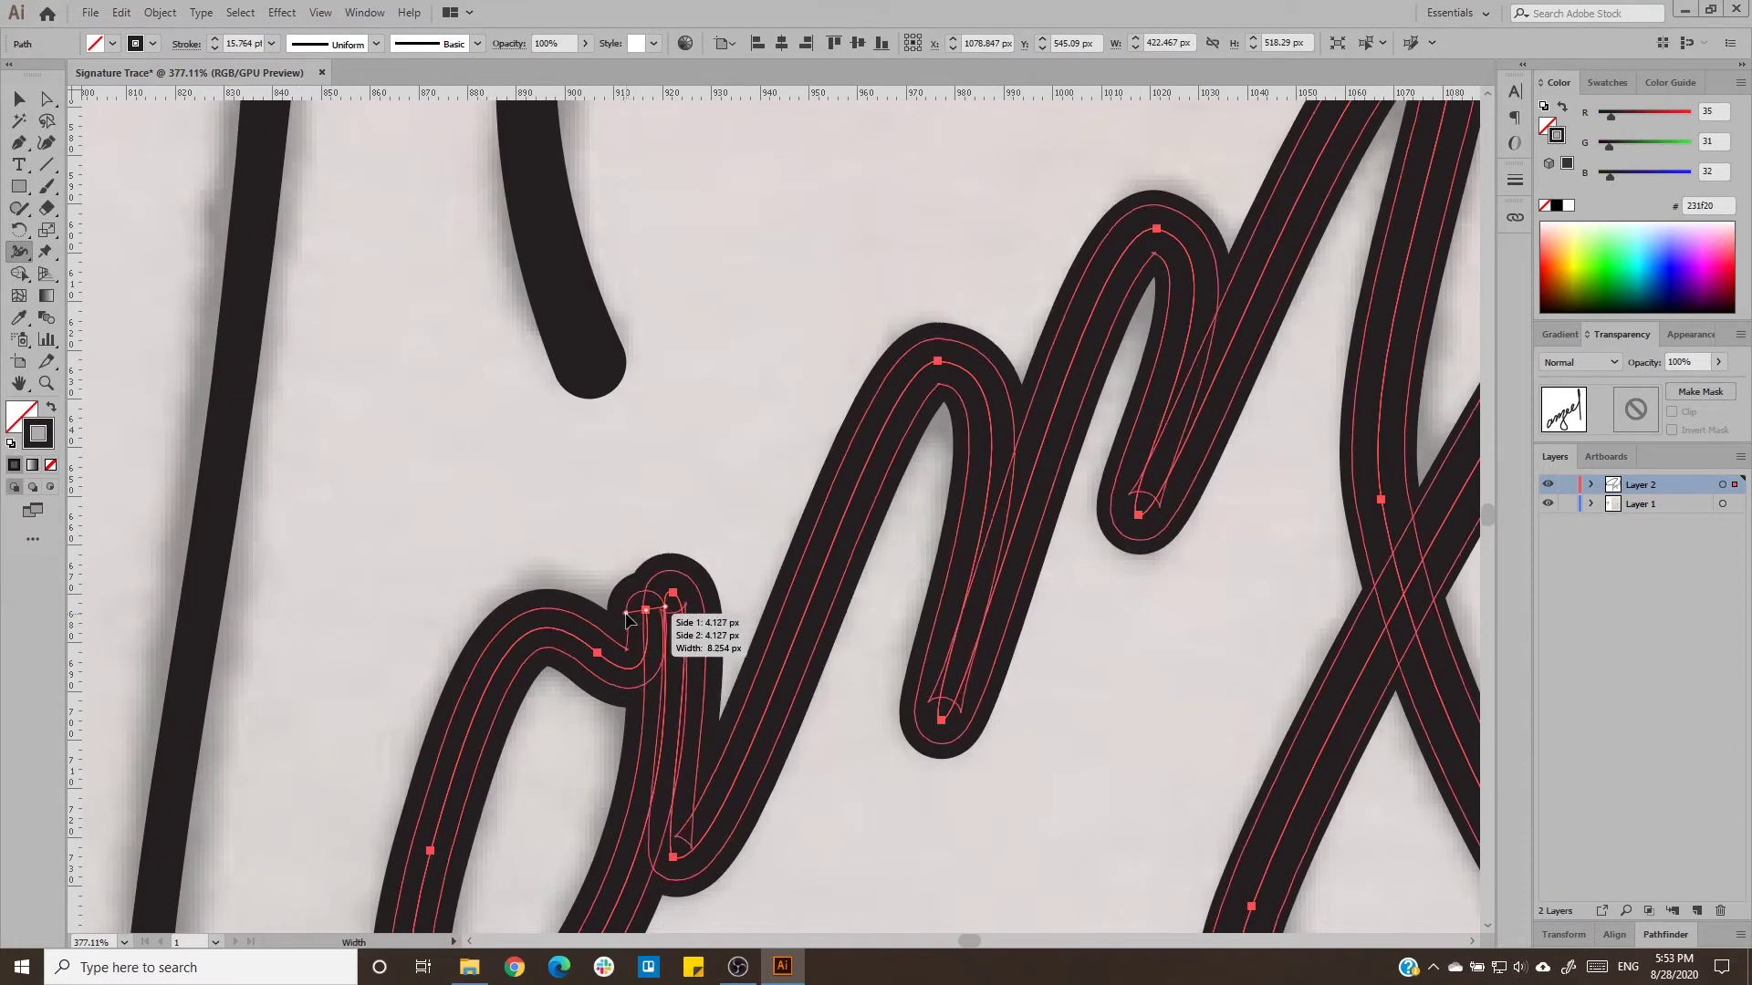
scroll(646, 616, "down", 1)
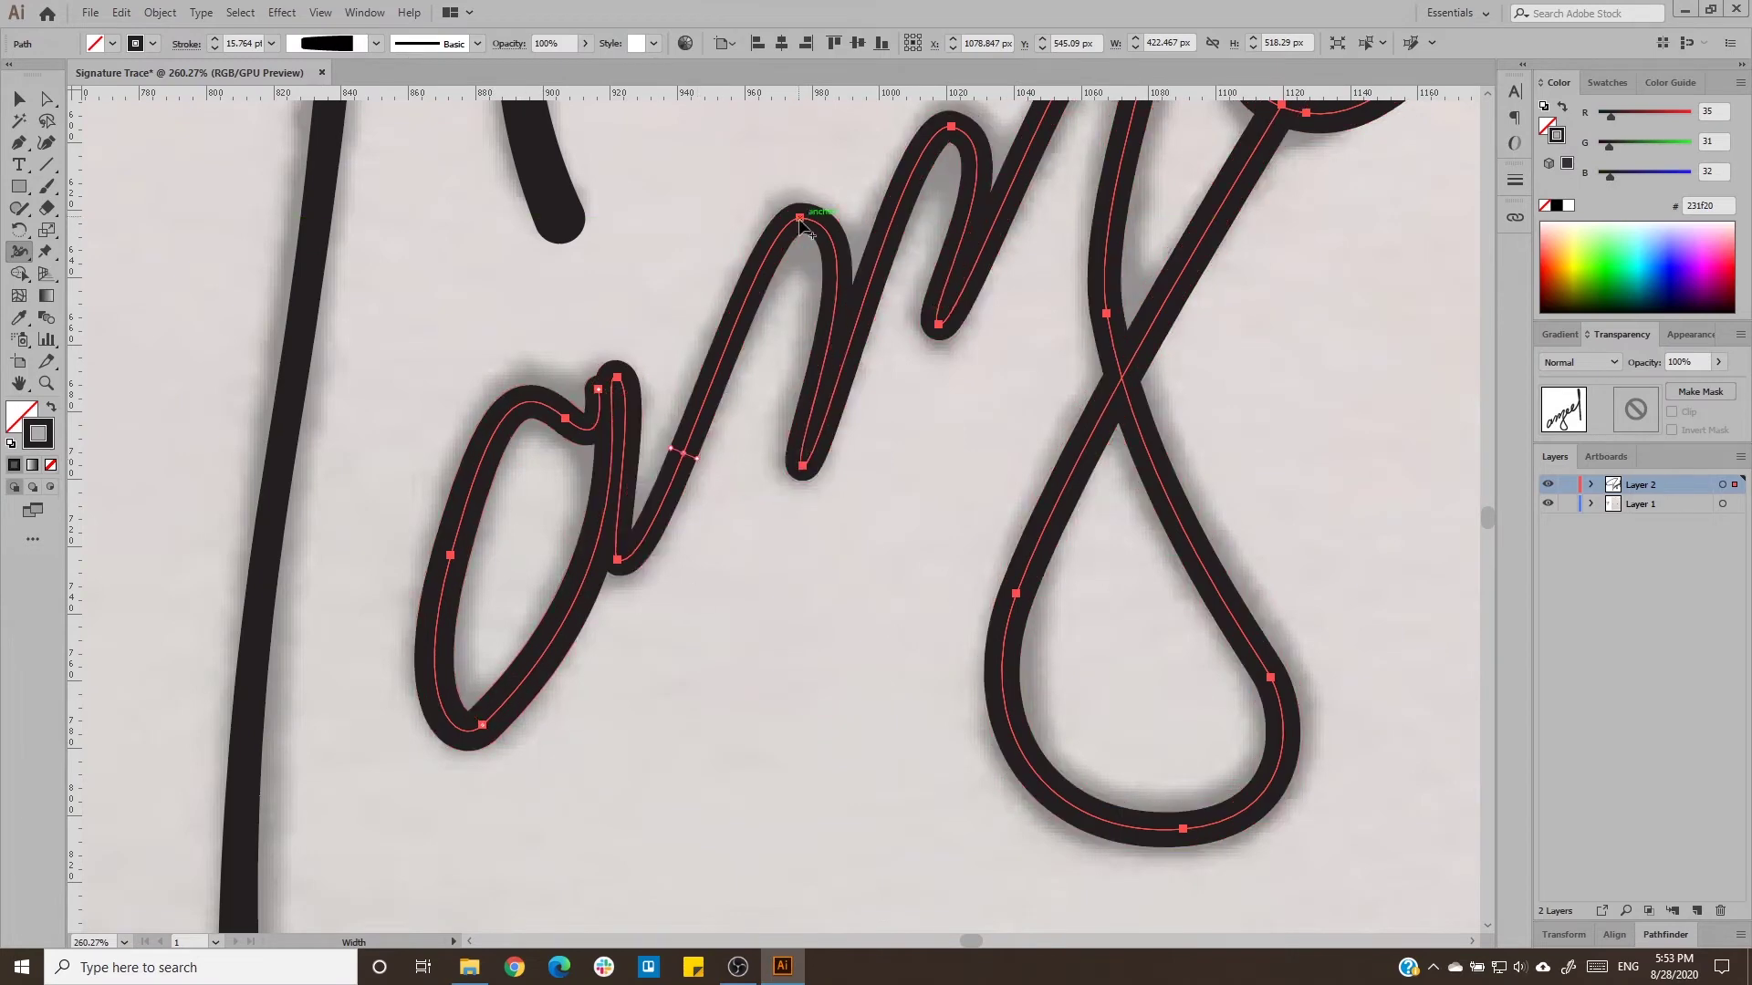
left_click_drag(790, 461, 661, 616)
left_click_drag(849, 305, 872, 297)
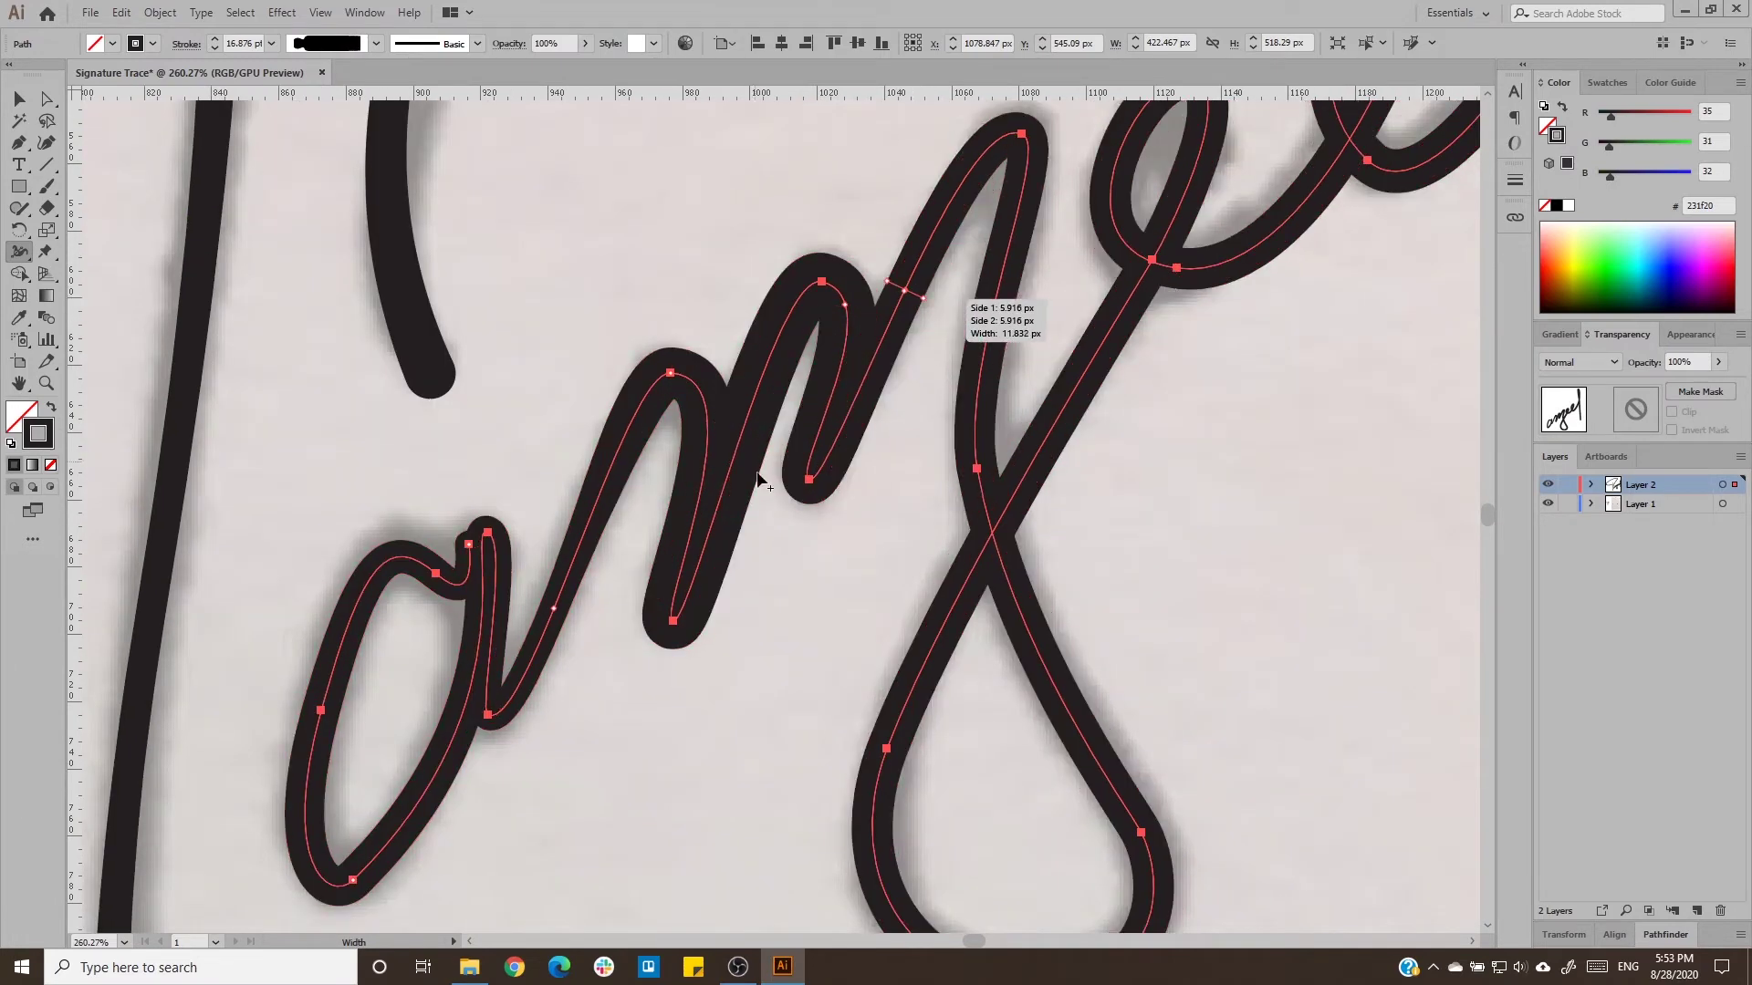
Review the varied widths across the mee strokes and return to the Selection tool.
left_click_drag(878, 456, 550, 679)
scroll(686, 367, "down", 4)
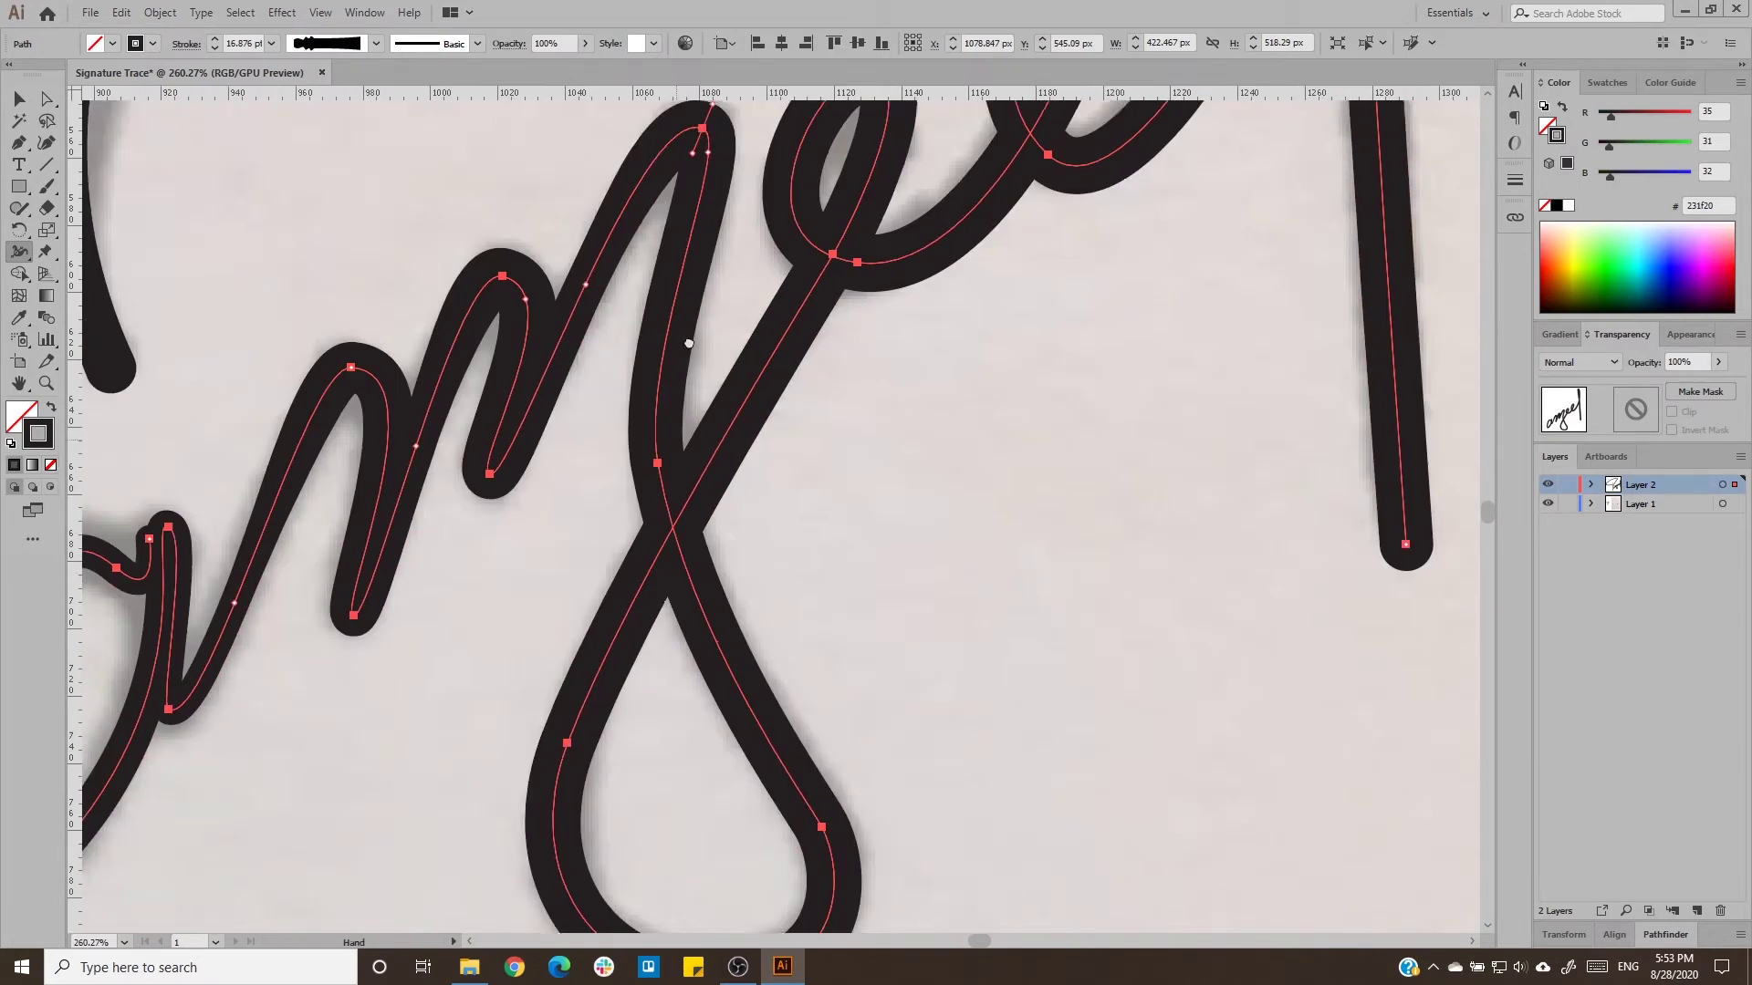
scroll(731, 761, "down", 2)
scroll(731, 760, "up", 5)
scroll(803, 504, "up", 3)
scroll(803, 503, "right", 2)
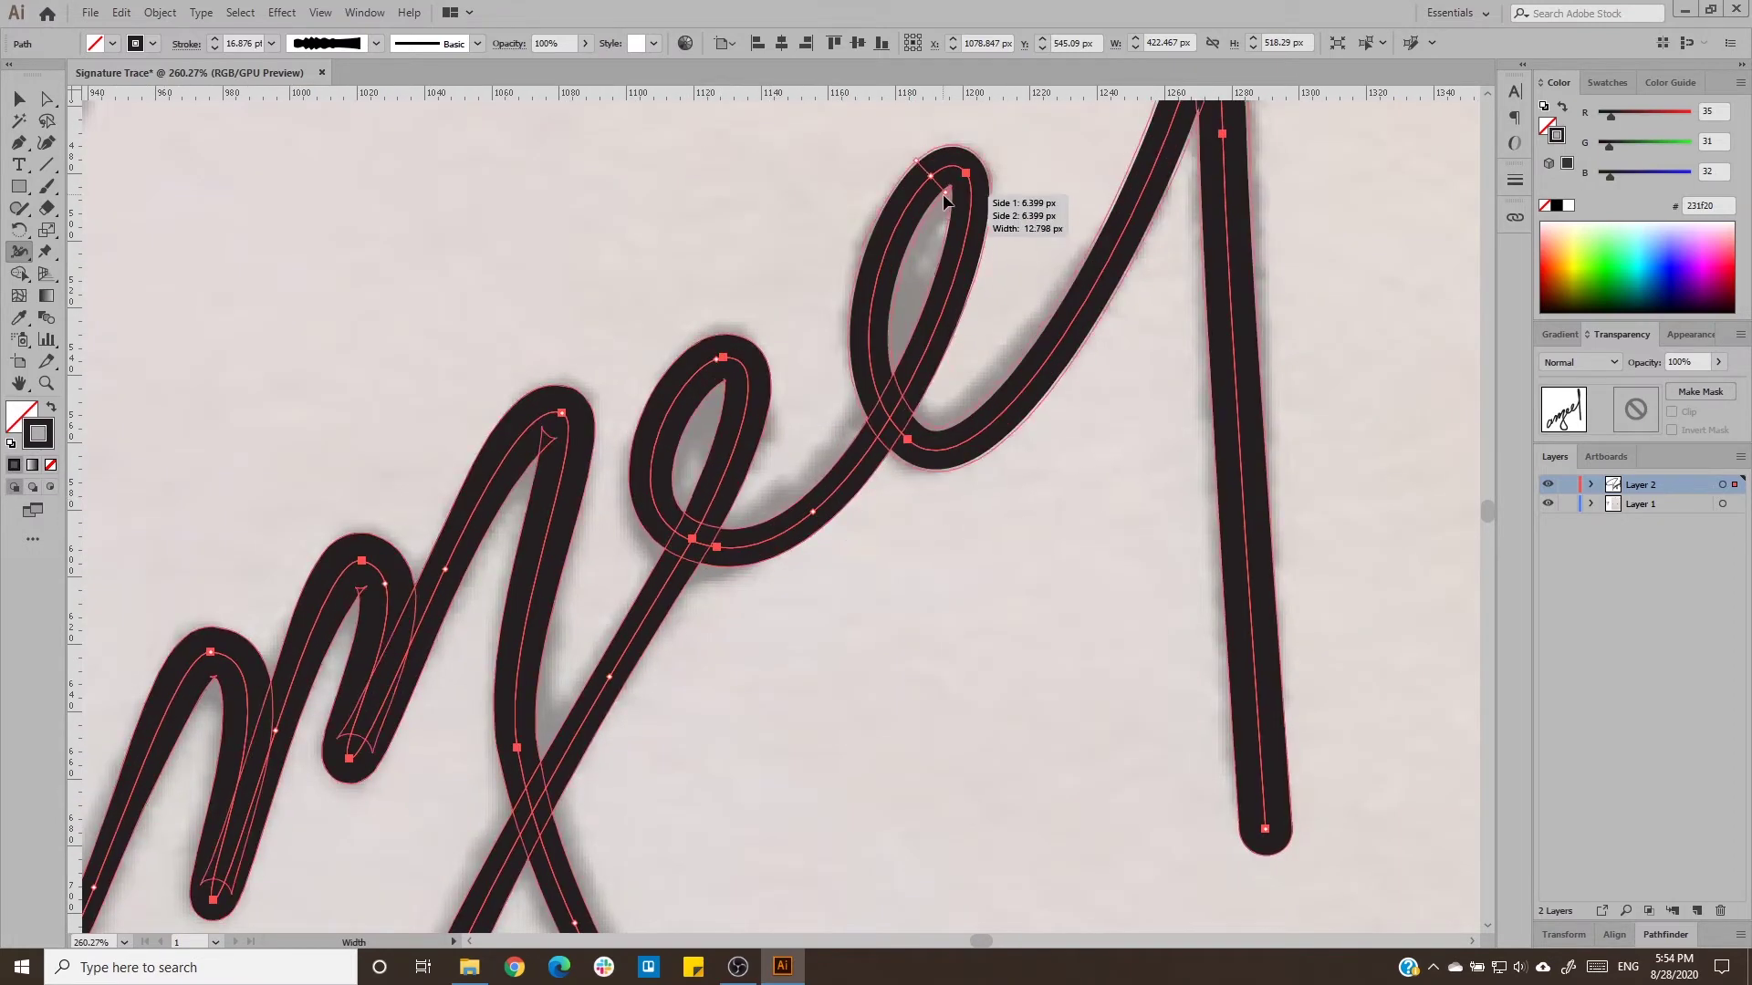
scroll(901, 461, "up", 6)
scroll(901, 462, "right", 4)
scroll(824, 265, "up", 2)
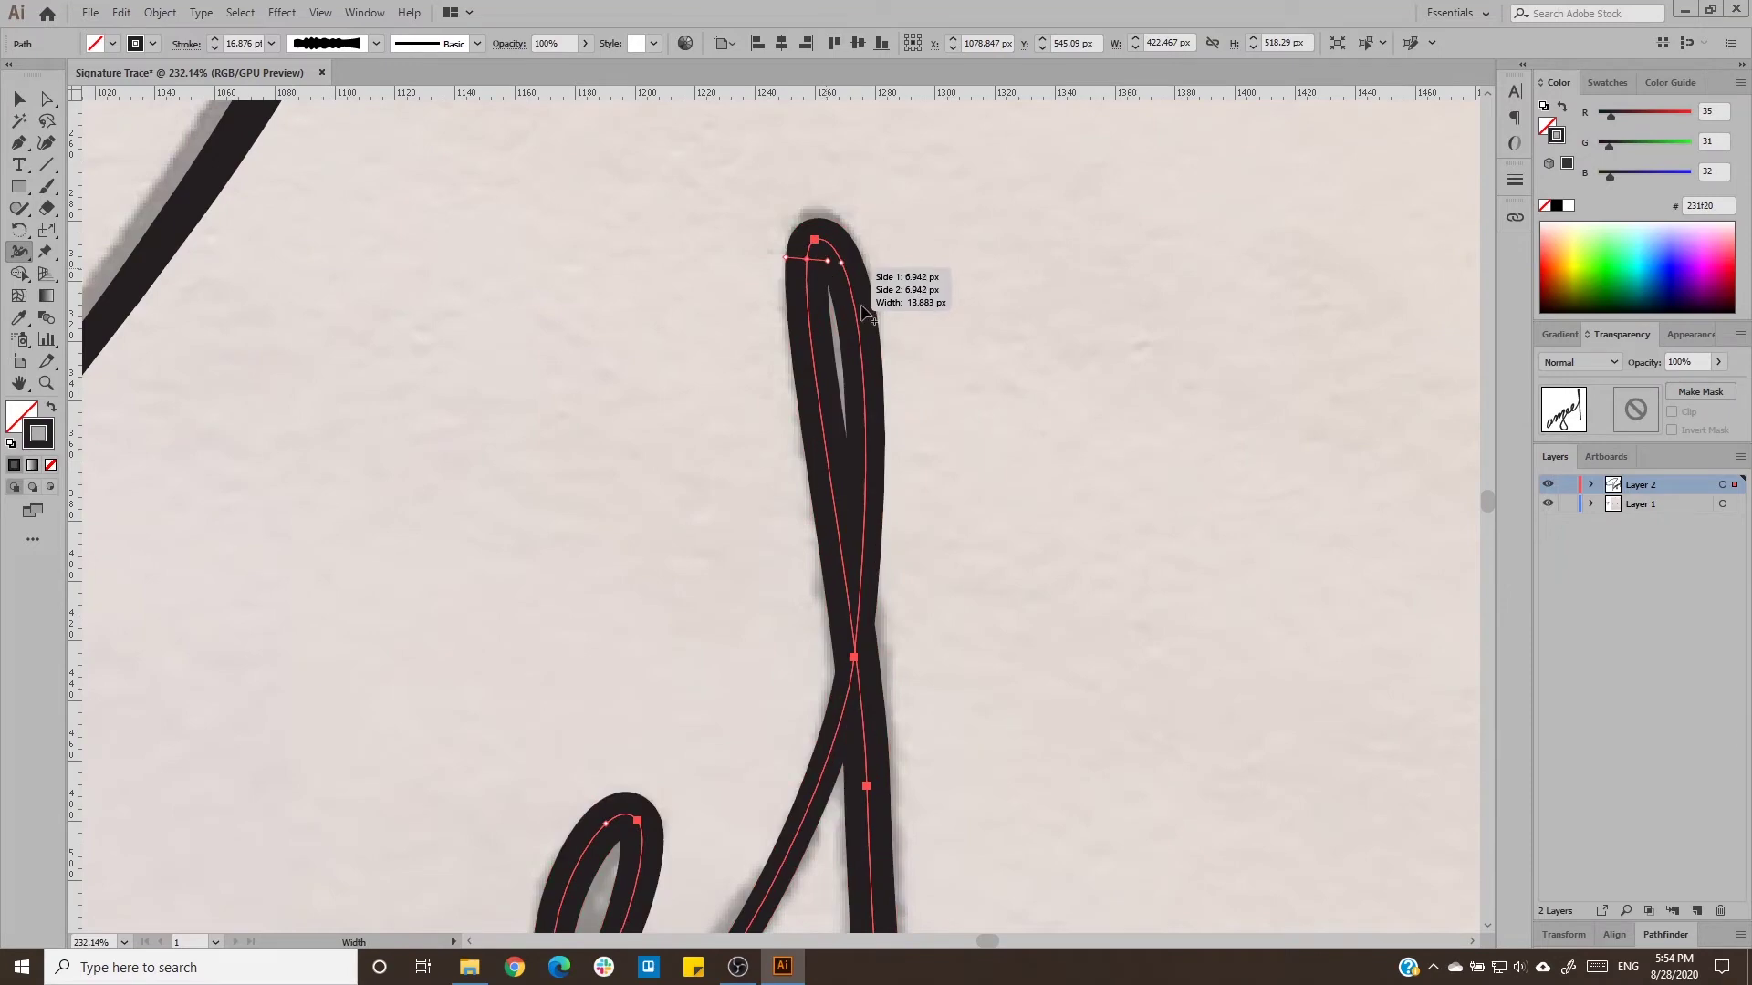
scroll(912, 548, "down", 6)
left_click(20, 100)
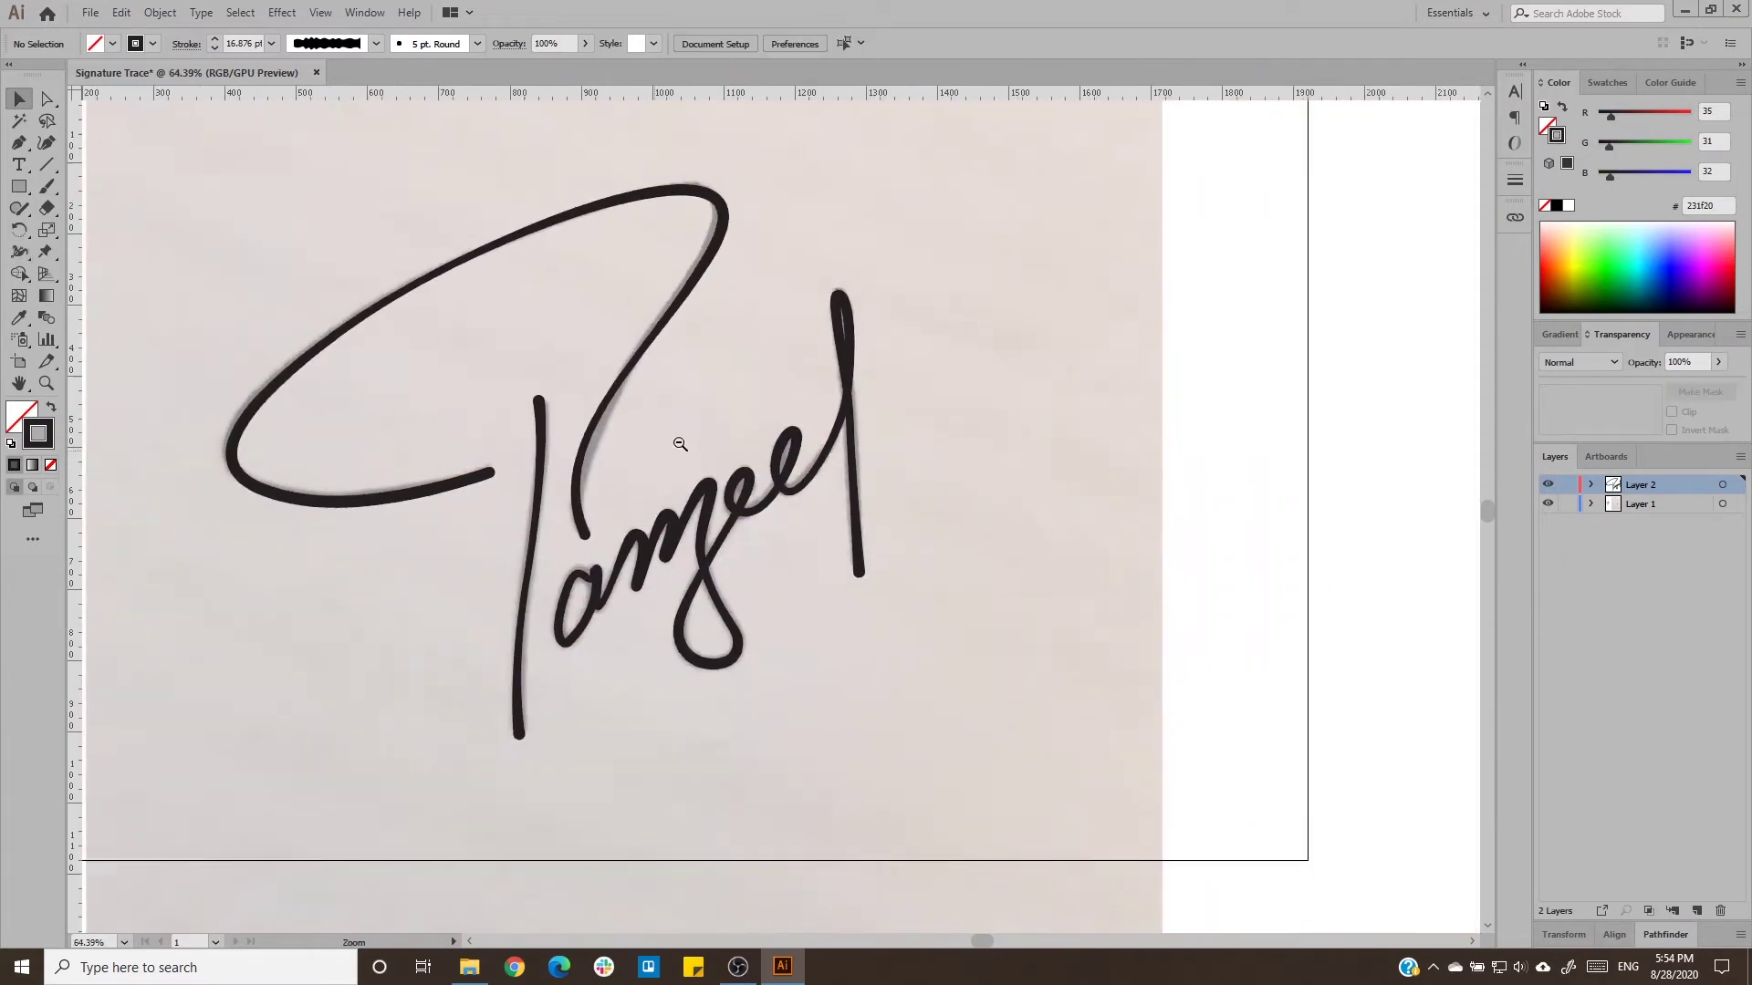
Draw a small filled dot beside the end of the final stroke.
key("v")
key("ctrl+shift+a")
scroll(923, 634, "down", 8)
scroll(1123, 421, "up", 5)
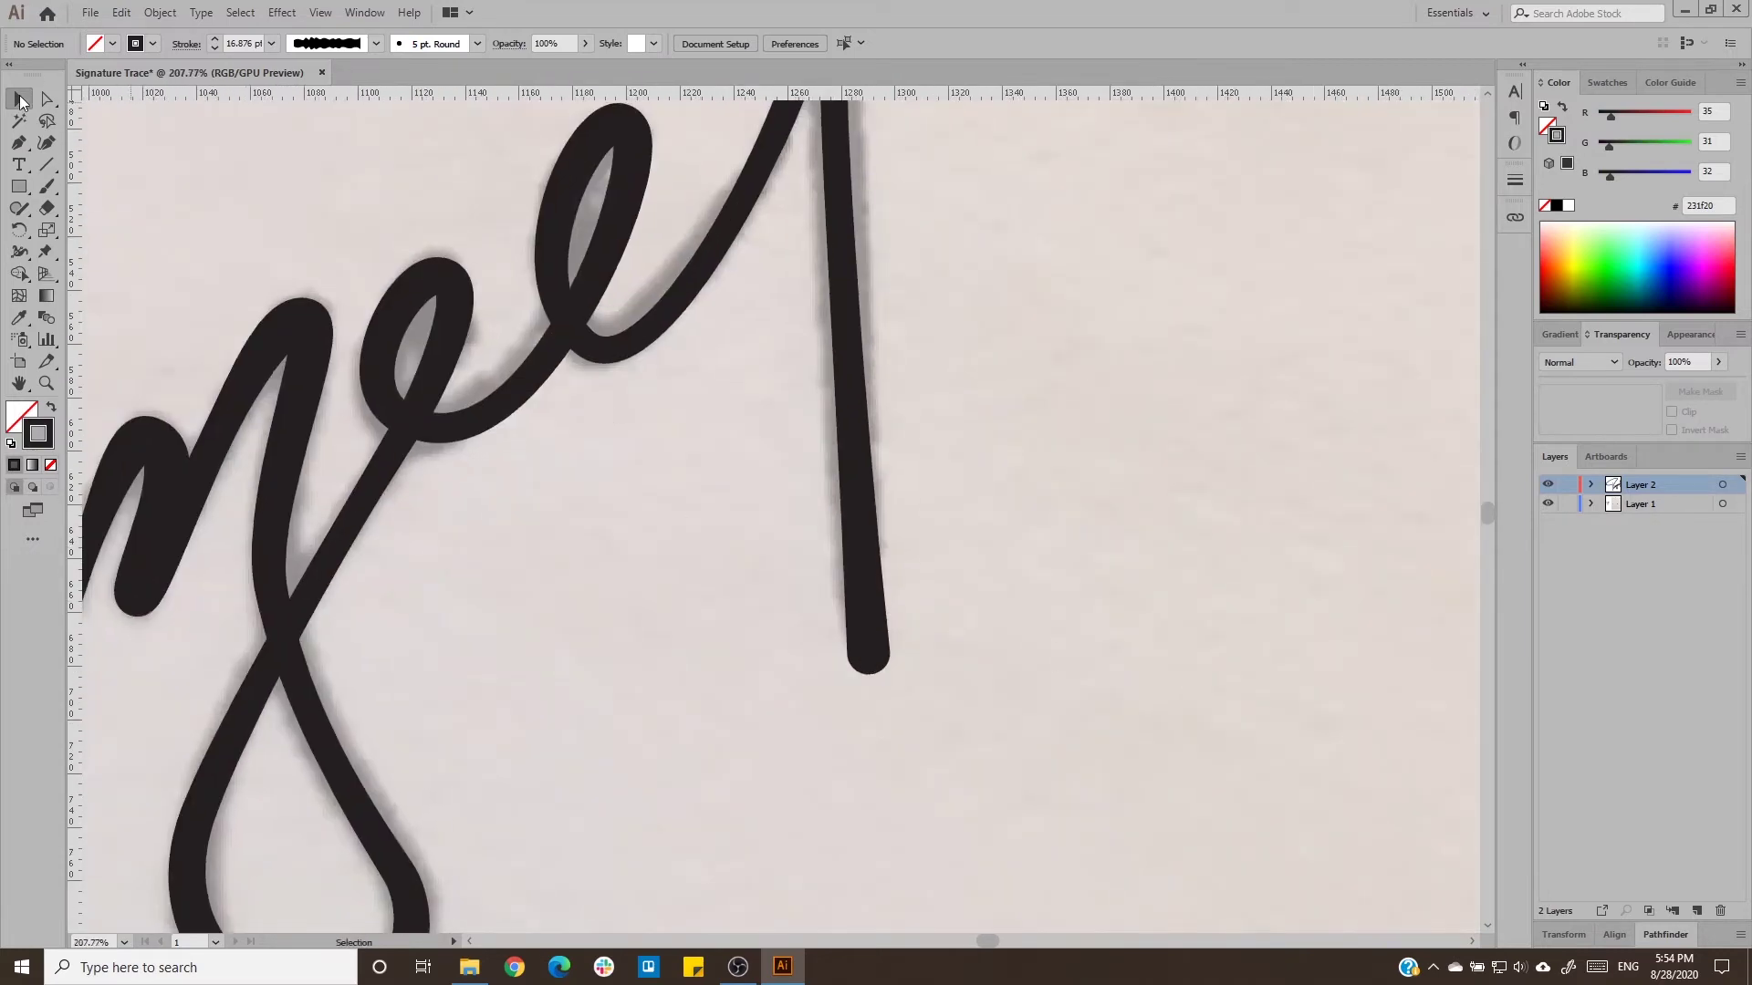
left_click_drag(19, 186, 73, 226)
key("shift+x")
left_click_drag(737, 613, 826, 692)
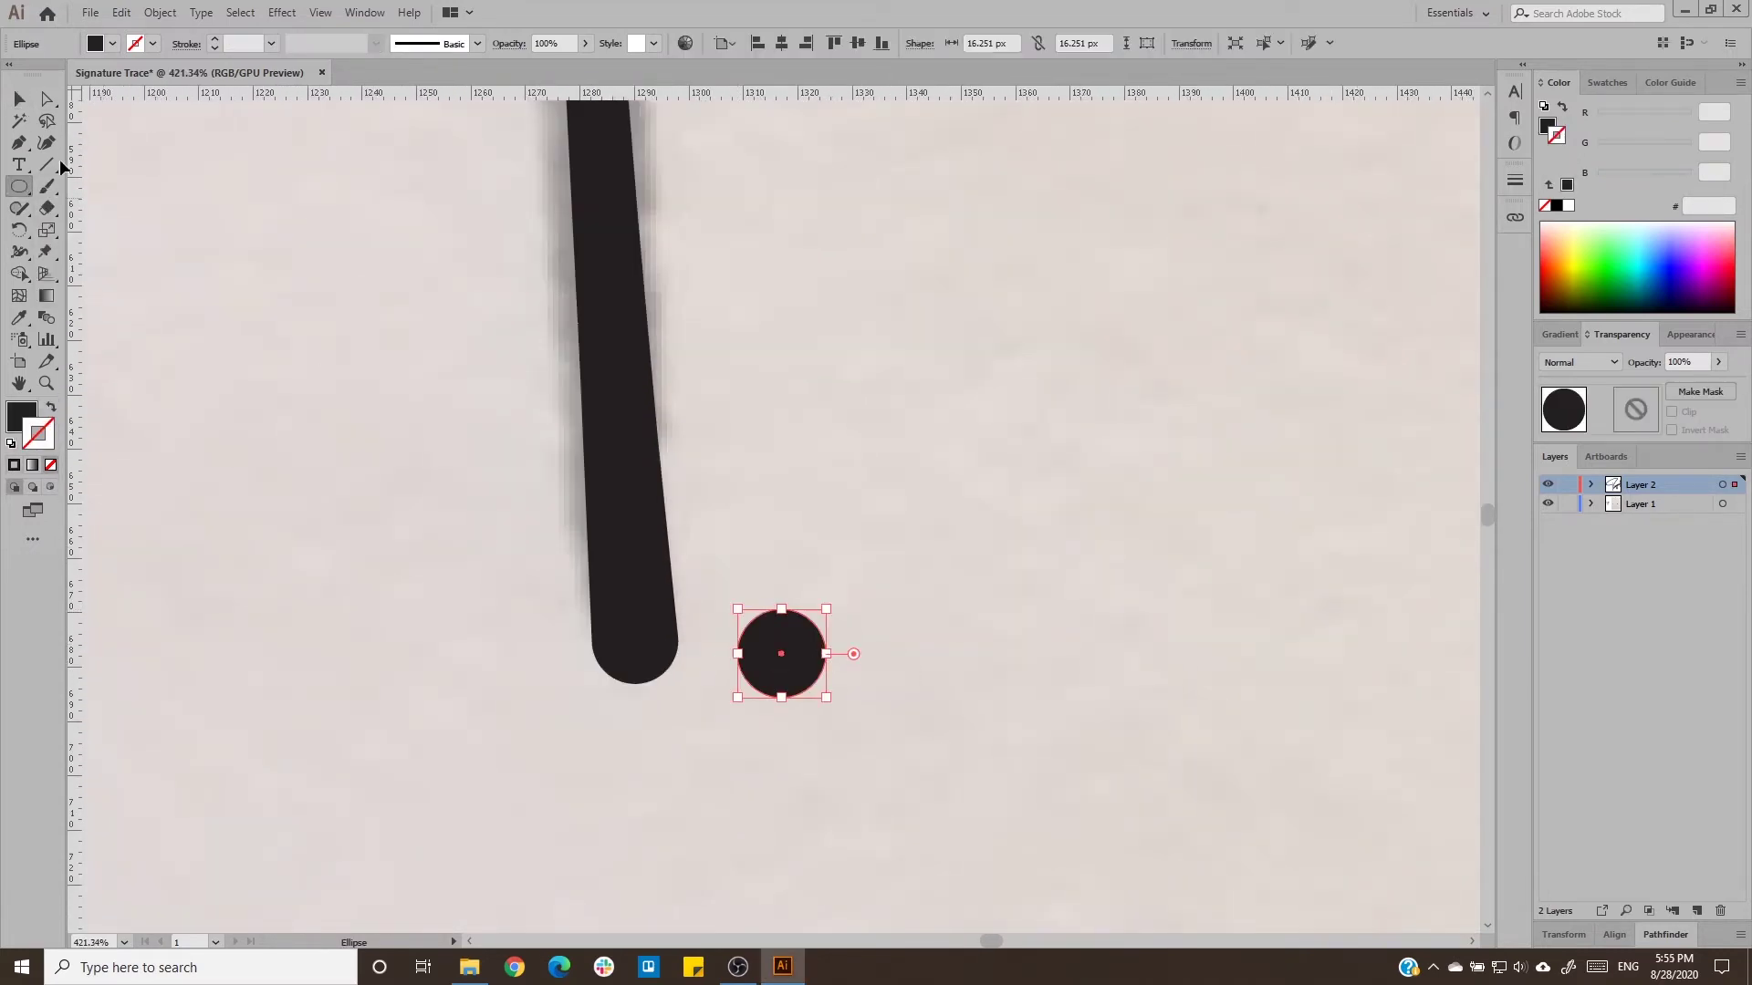
Hide the photo layer and group the signature together with the dot.
left_click(1548, 504)
key("ctrl+0")
key("v")
scroll(1052, 660, "up", 5)
key("ctrl+0")
left_click_drag(1048, 638, 450, 222)
left_click(159, 12)
left_click(175, 88)
left_click(1122, 489)
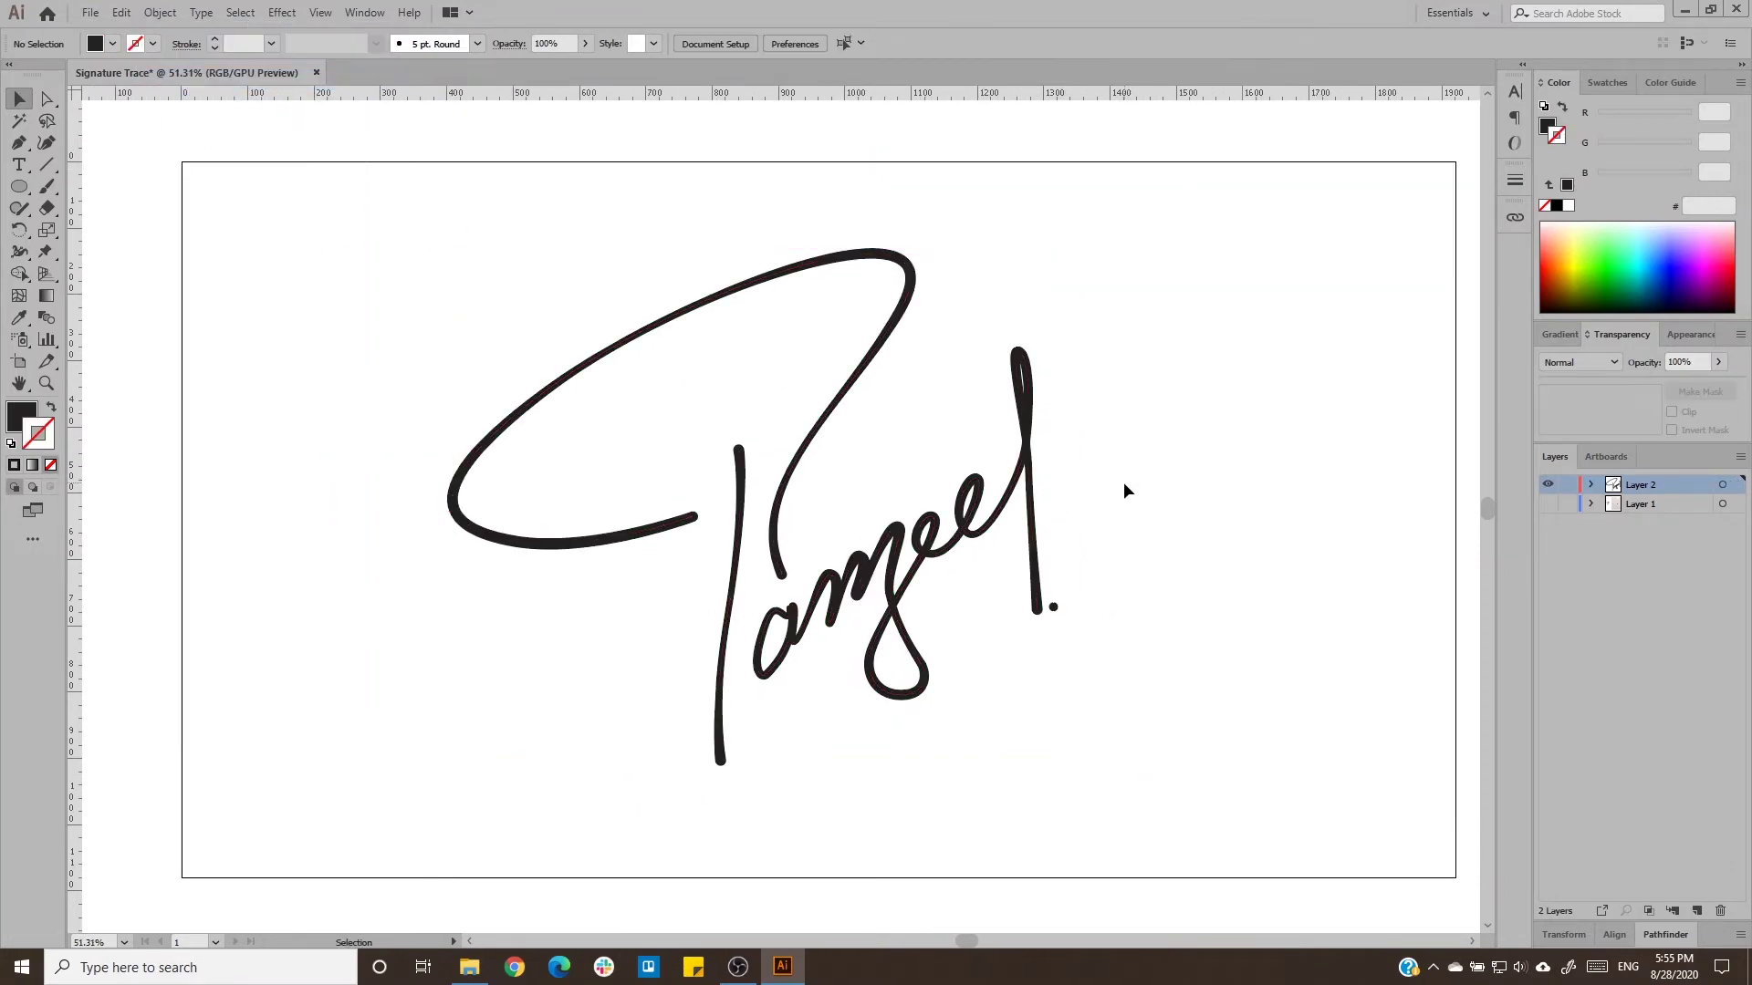
key("ctrl+0")
Save the document as Signature Trace.ai with default Illustrator options.
left_click(91, 12)
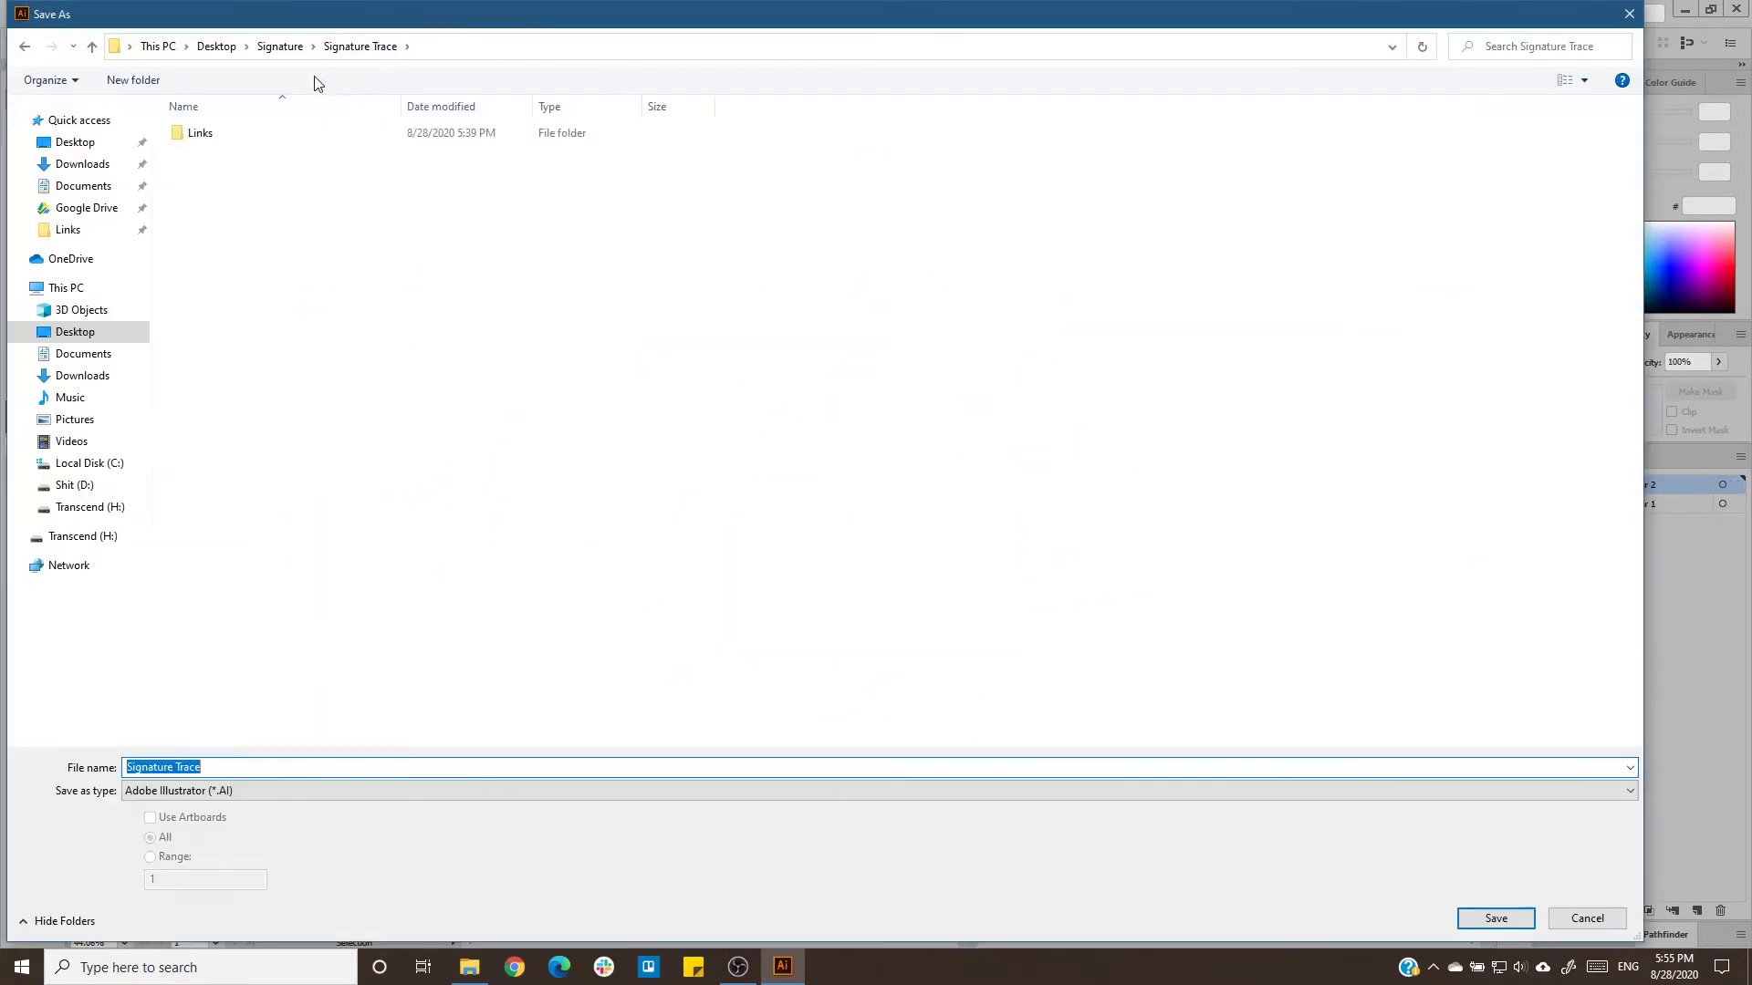
left_click(1476, 919)
left_click(1037, 785)
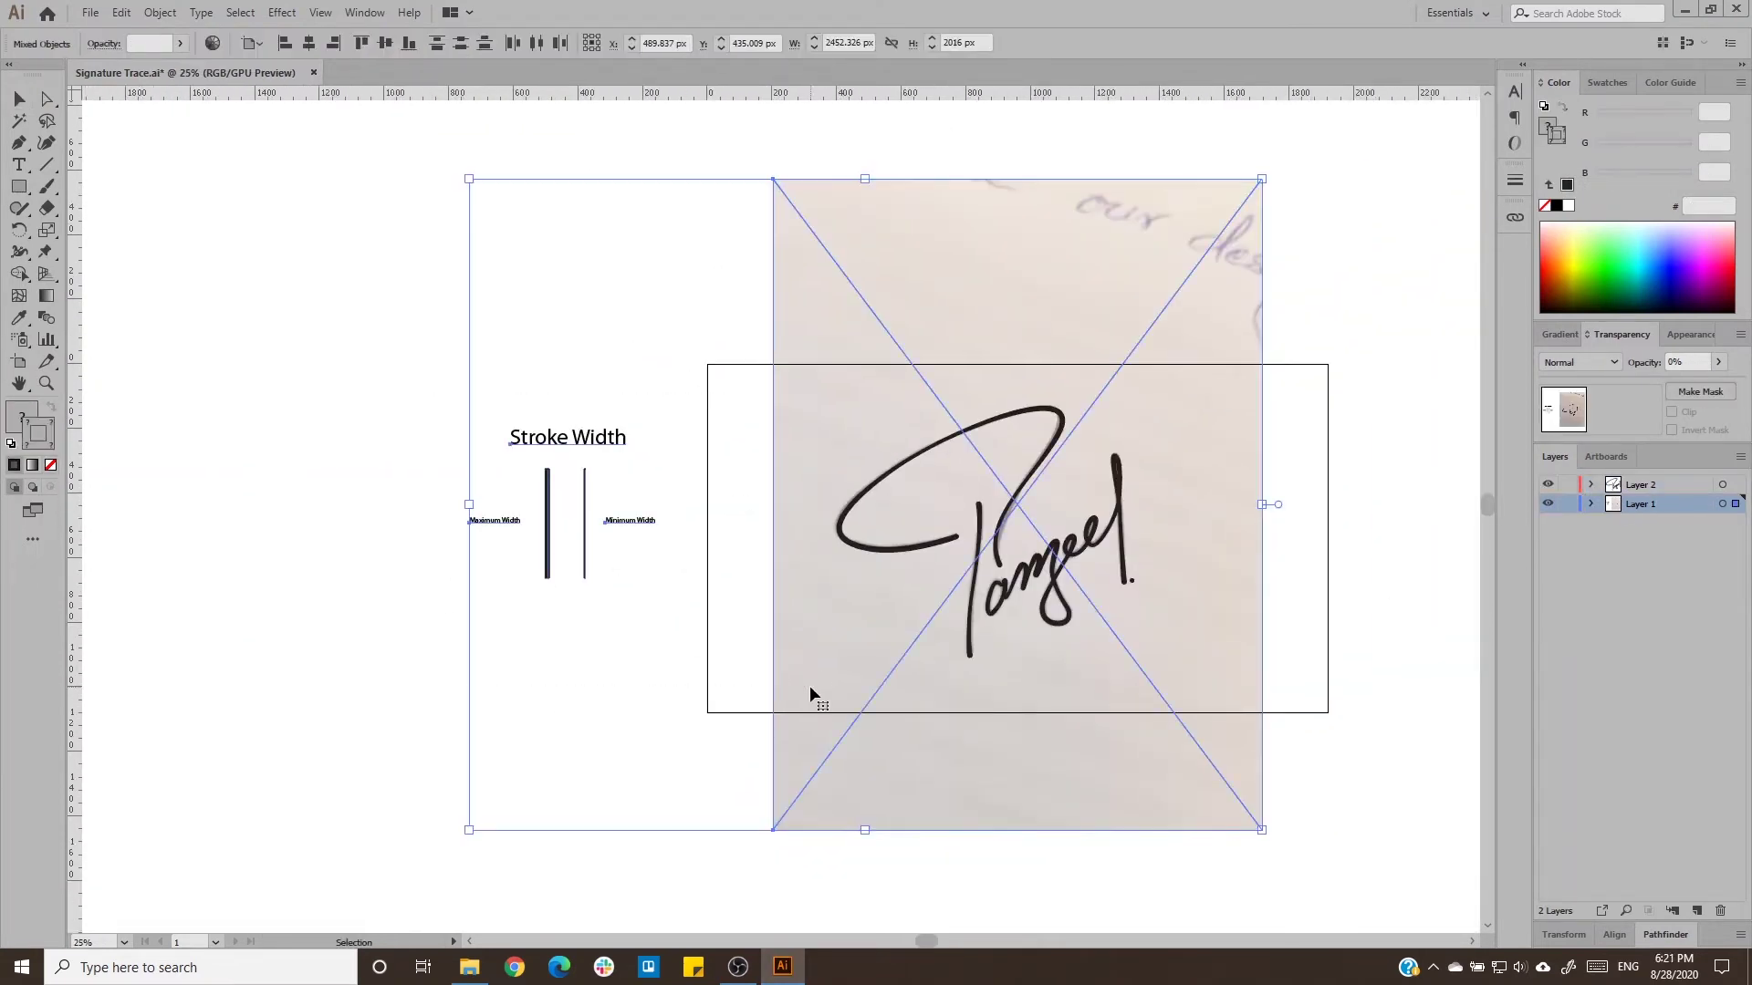
left_click_drag(808, 686, 204, 711)
left_click(90, 12)
left_click(91, 180)
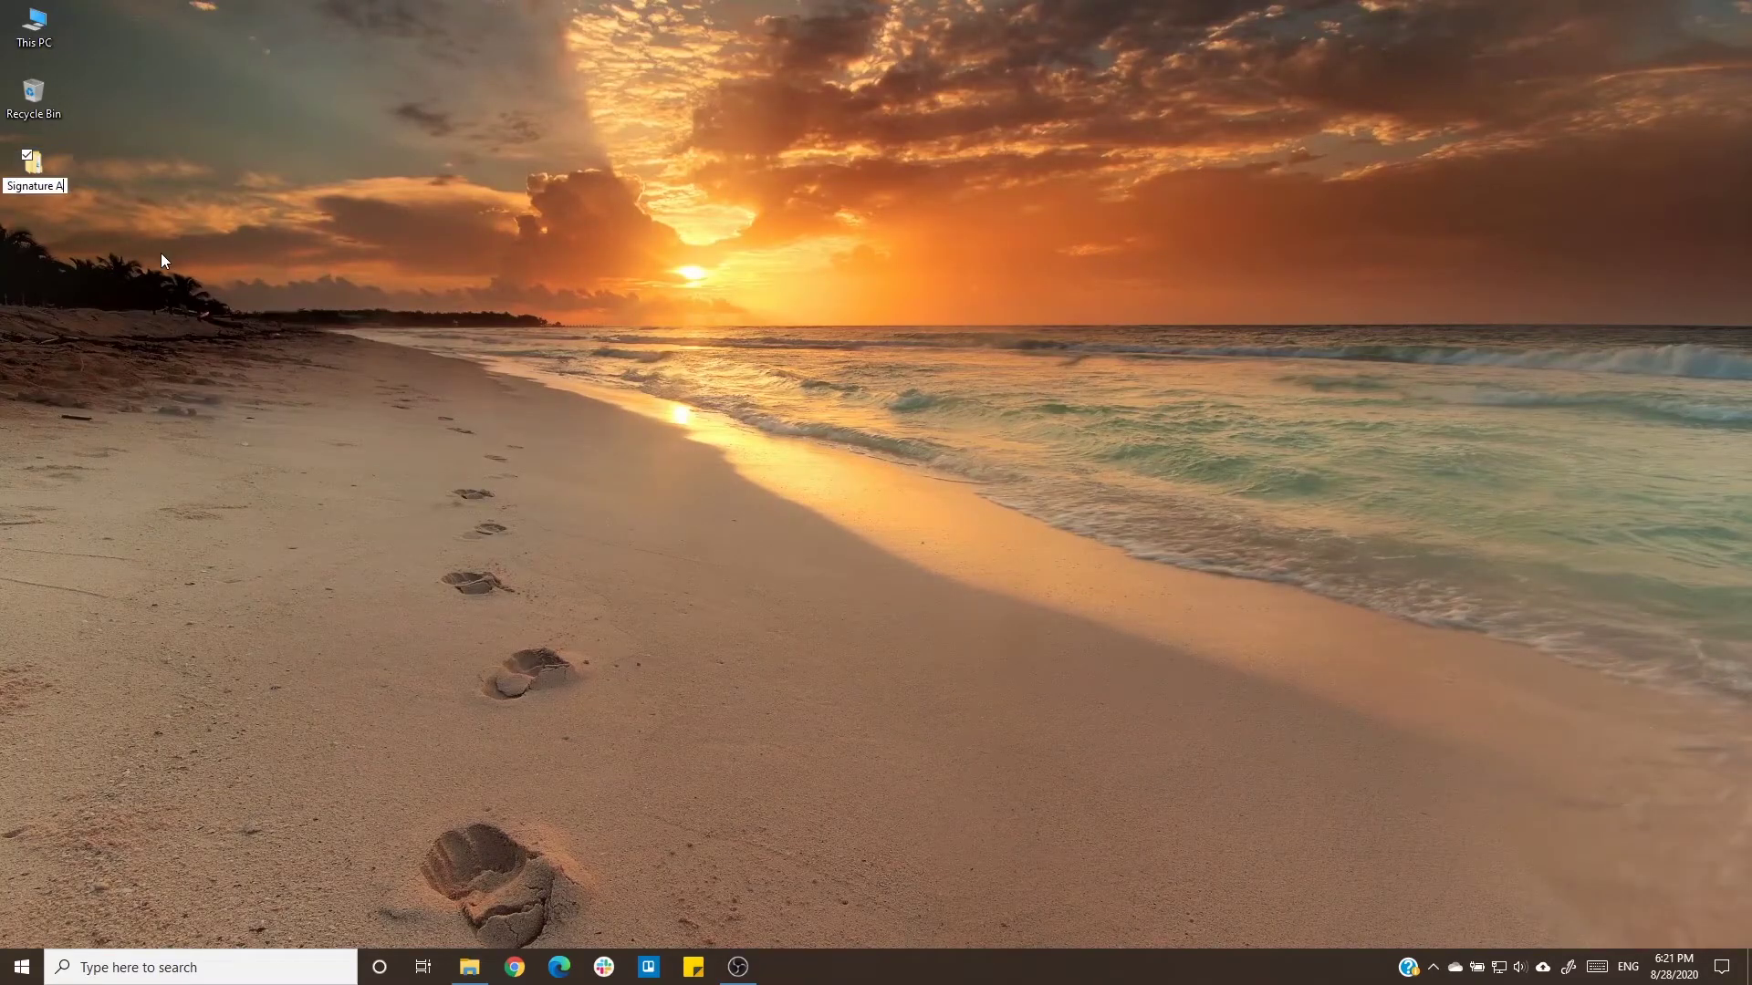
Rename the Signature Trace folder to Links and add Project and Export folders.
key("Return")
left_click(252, 217)
key("F2")
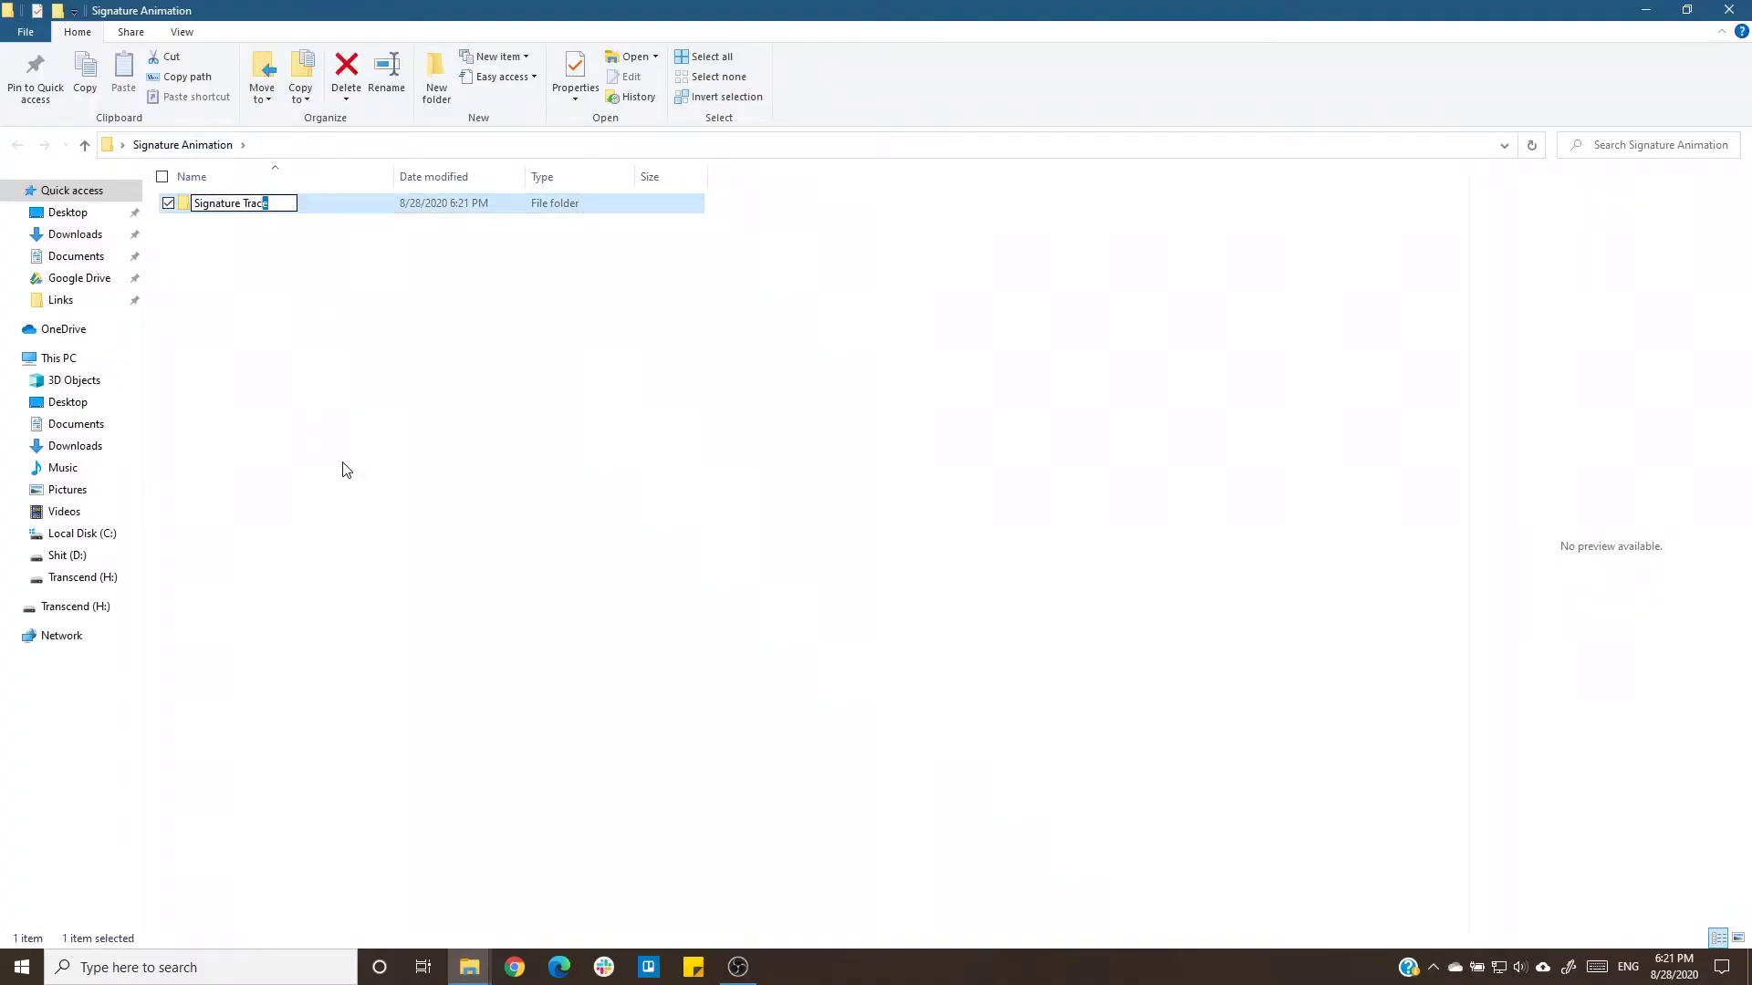
left_click(436, 78)
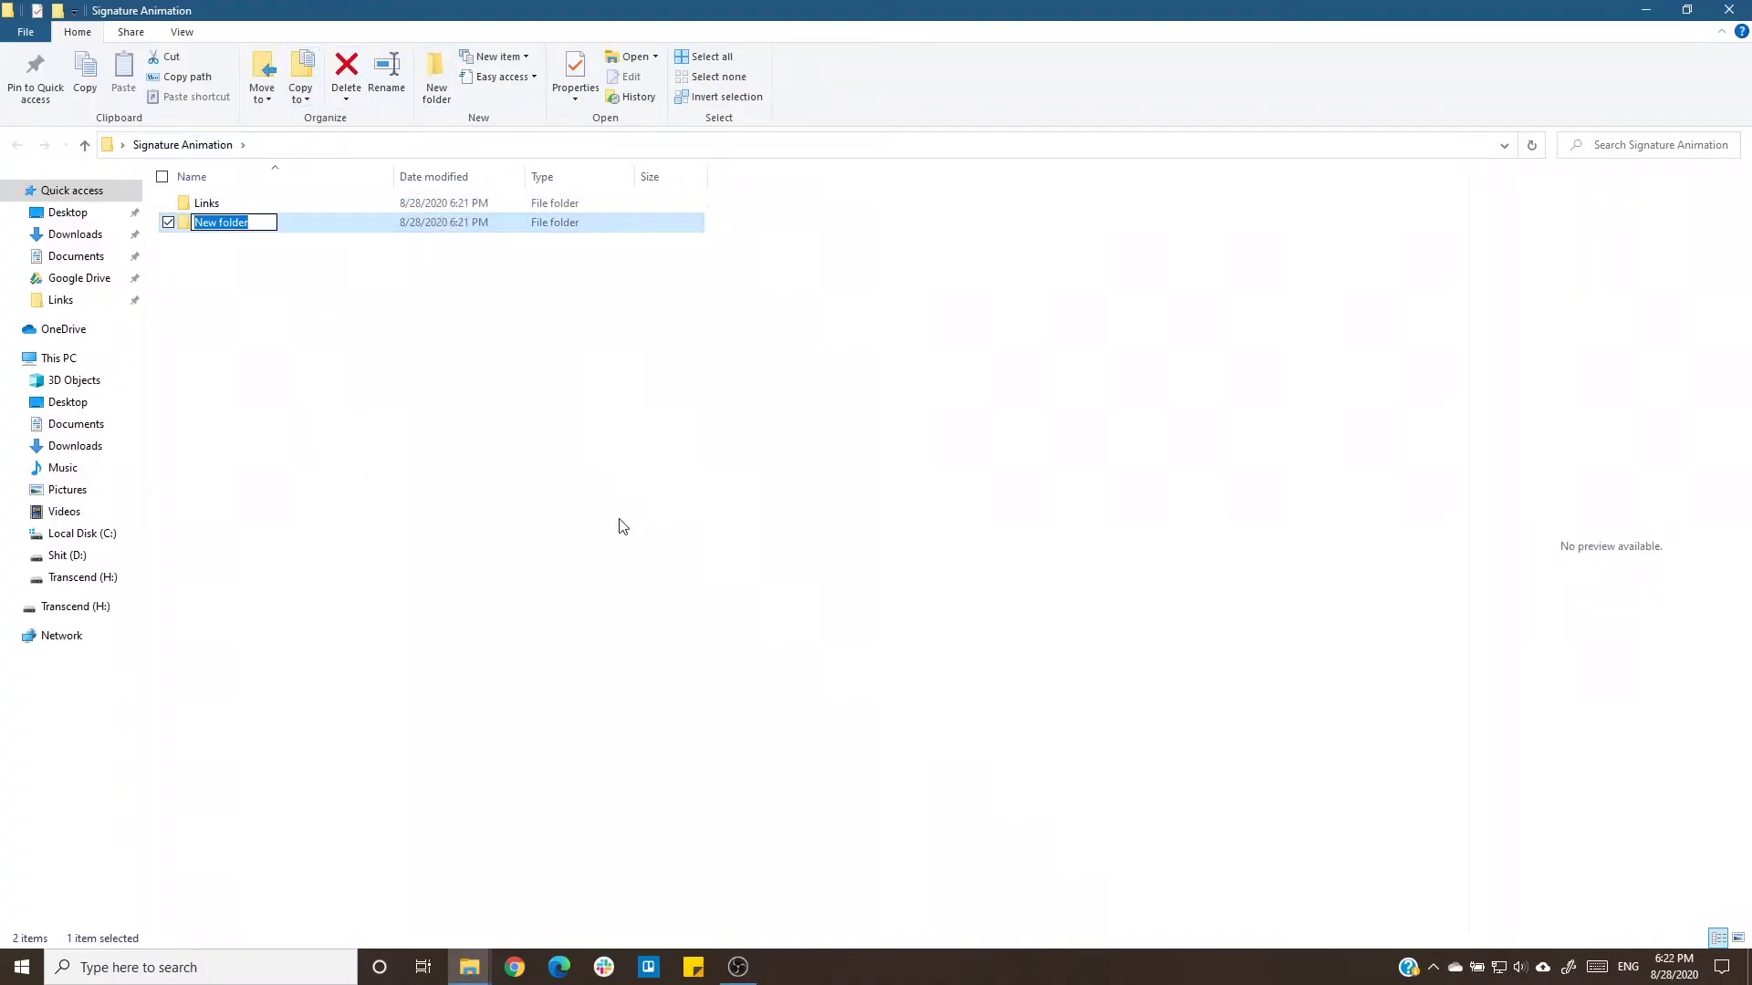
left_click(436, 68)
type("Export")
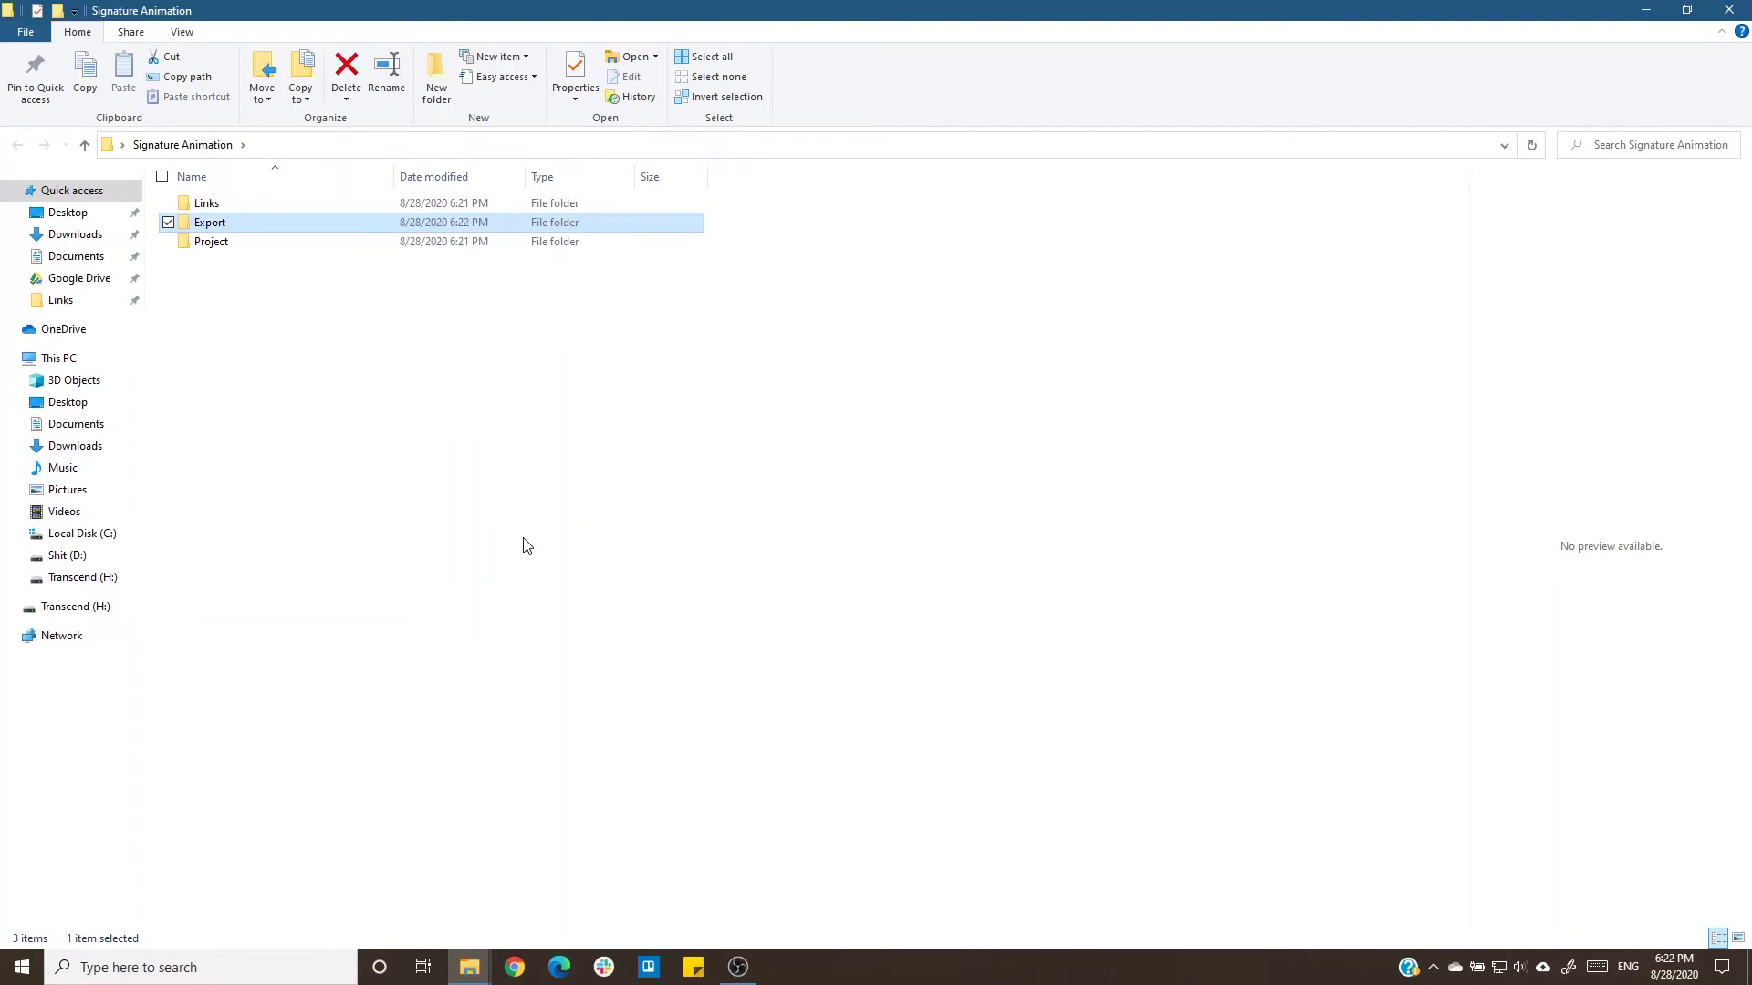
left_click(526, 546)
Launch After Effects from Windows search by typing 'after'.
key("super")
type("after")
key("Return")
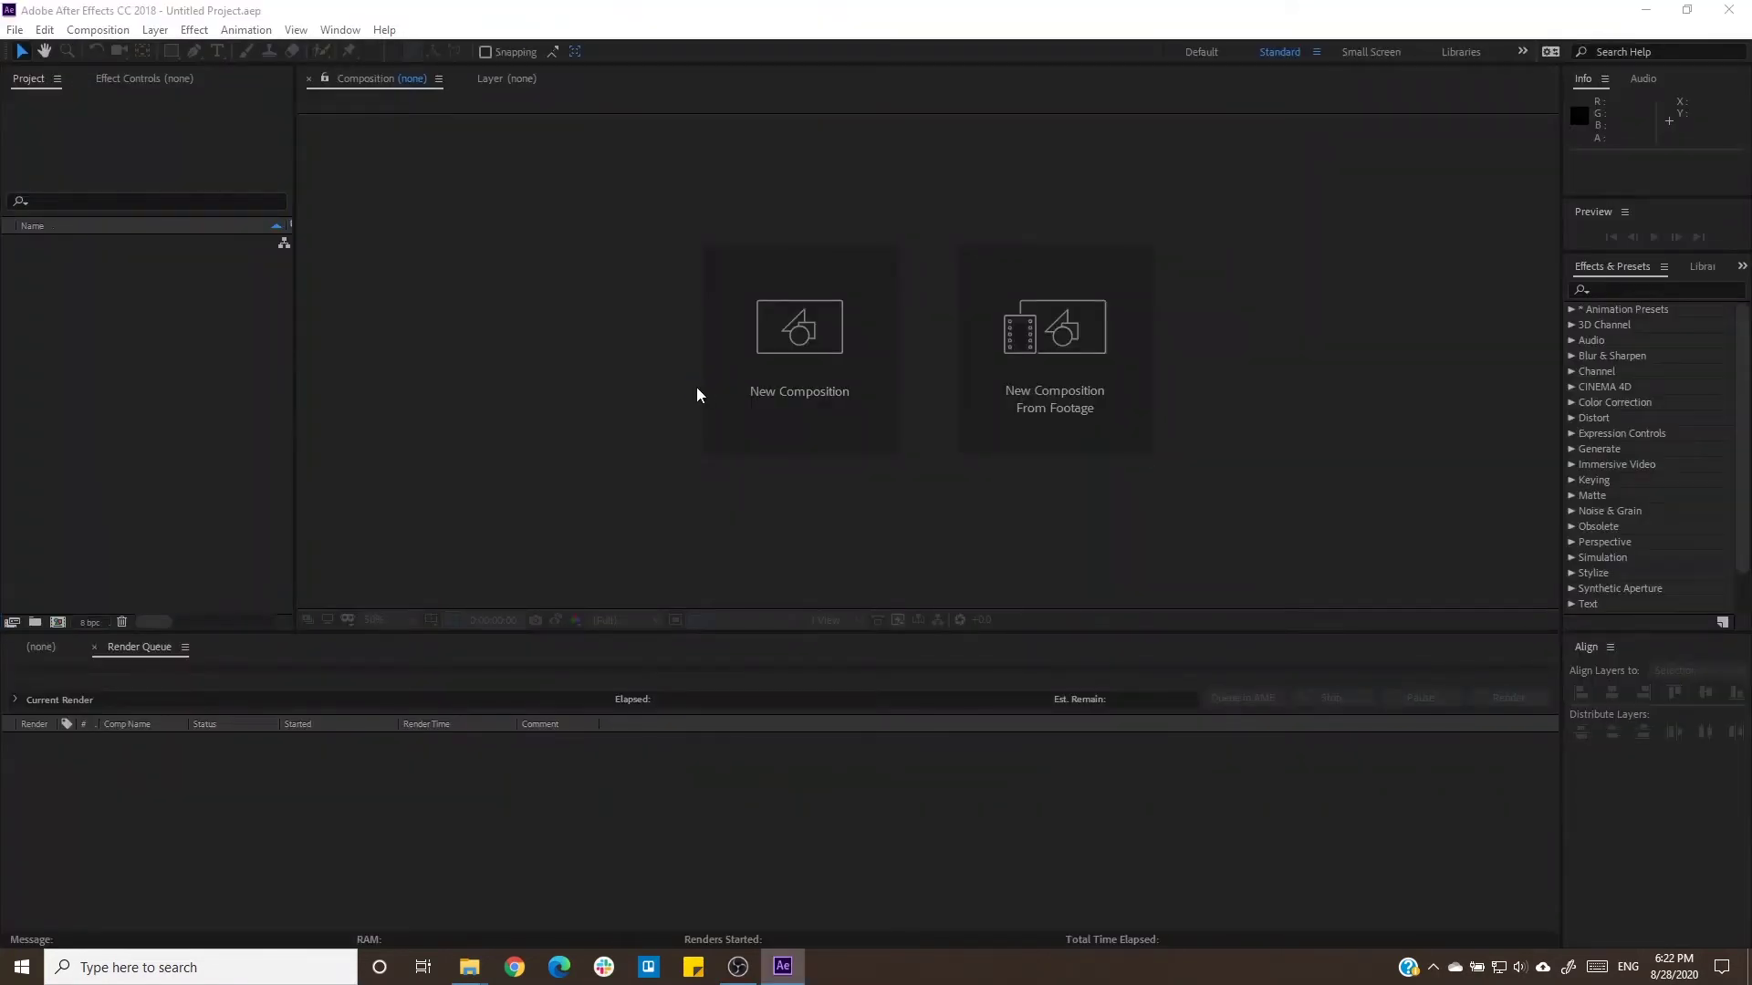
Create a 'Signature Animation' composition lasting 5 seconds.
left_click(790, 317)
type("Signature Animation")
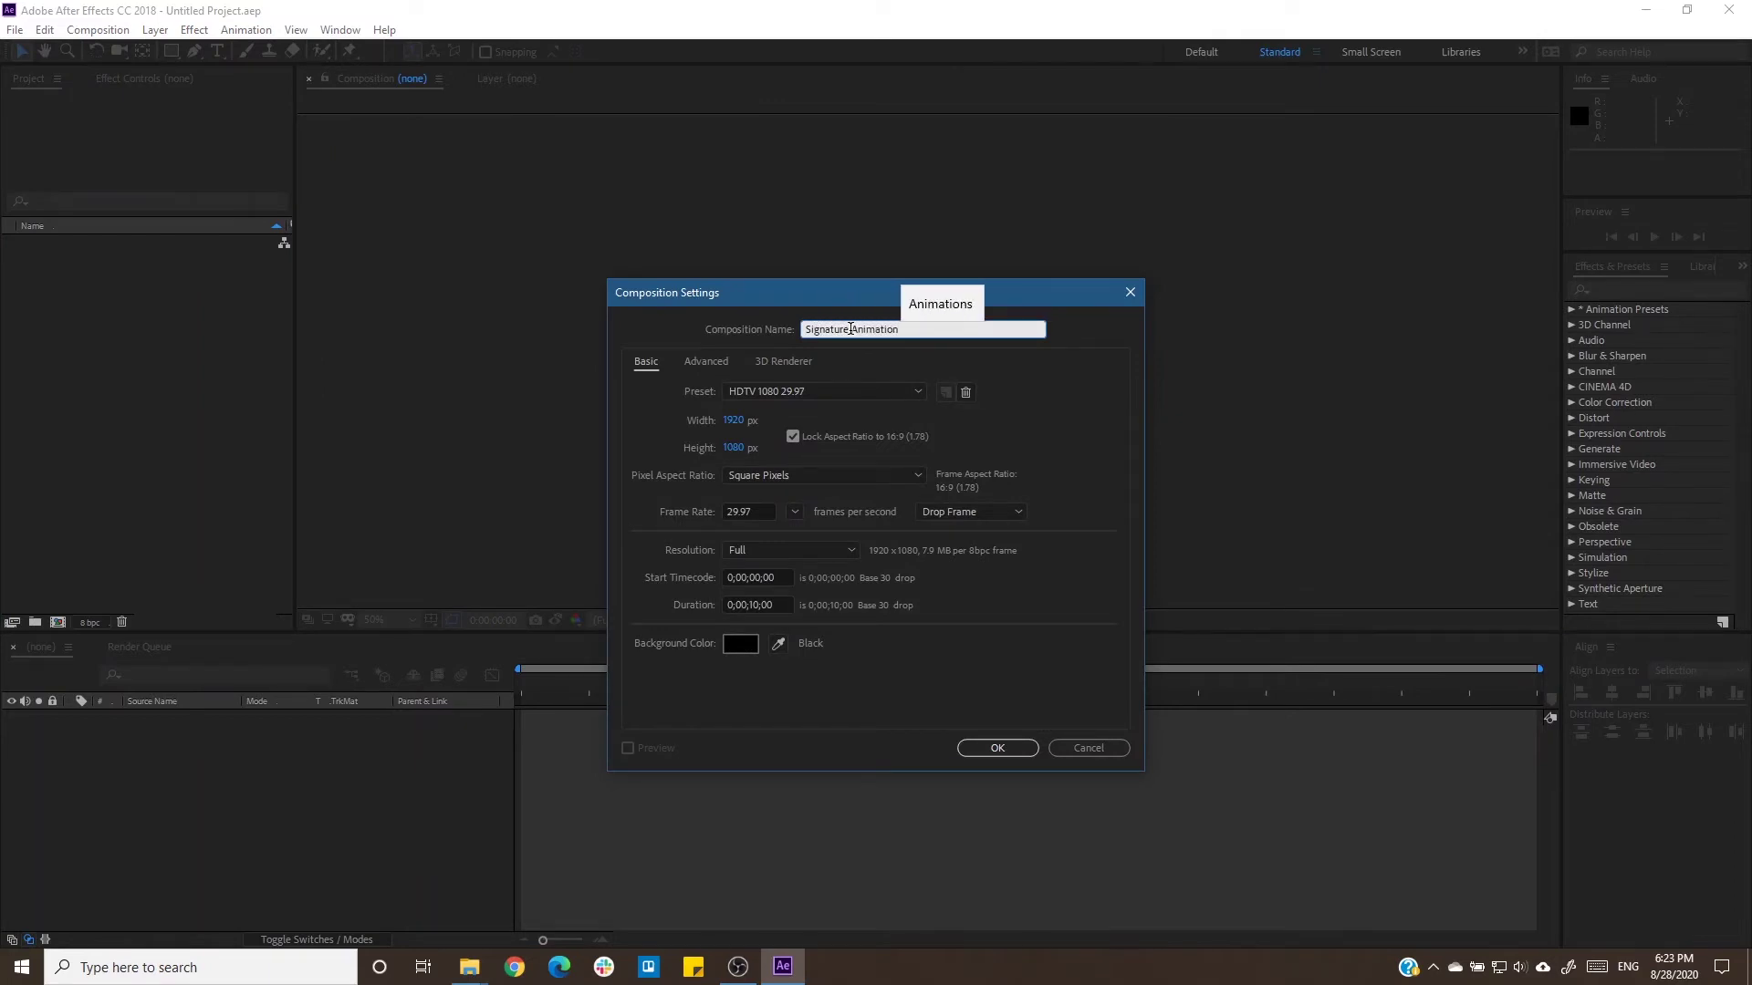
left_click(738, 605)
type("05")
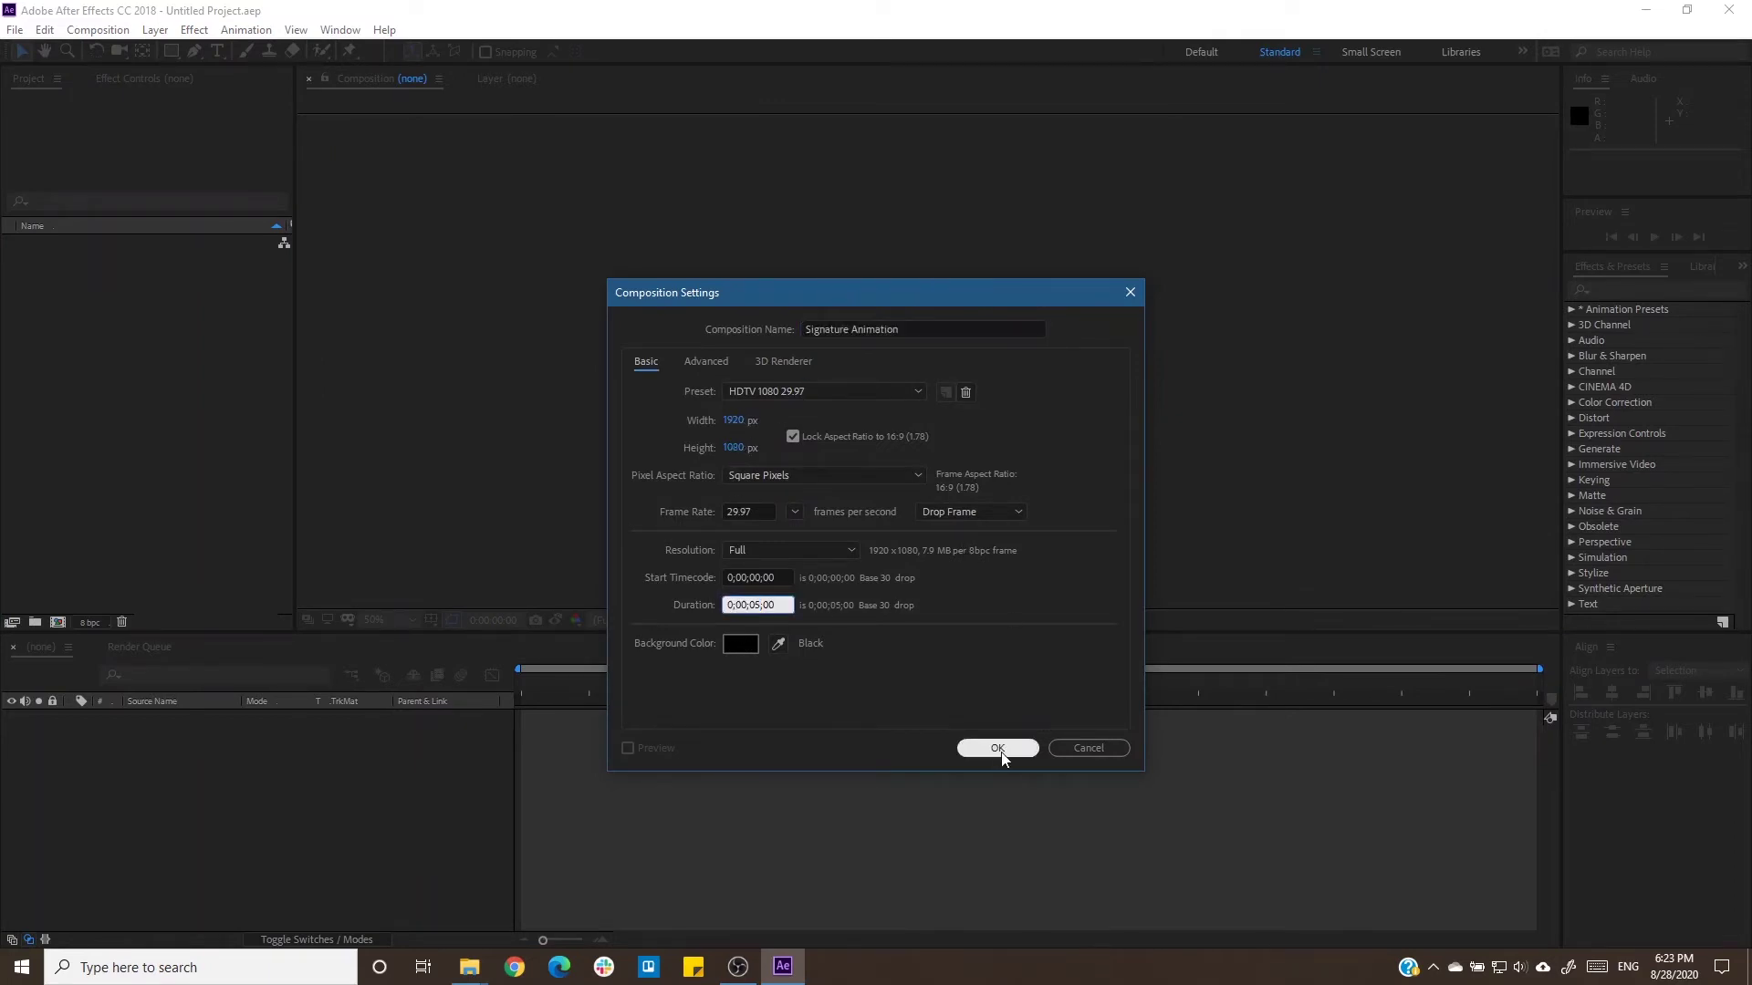
left_click(998, 749)
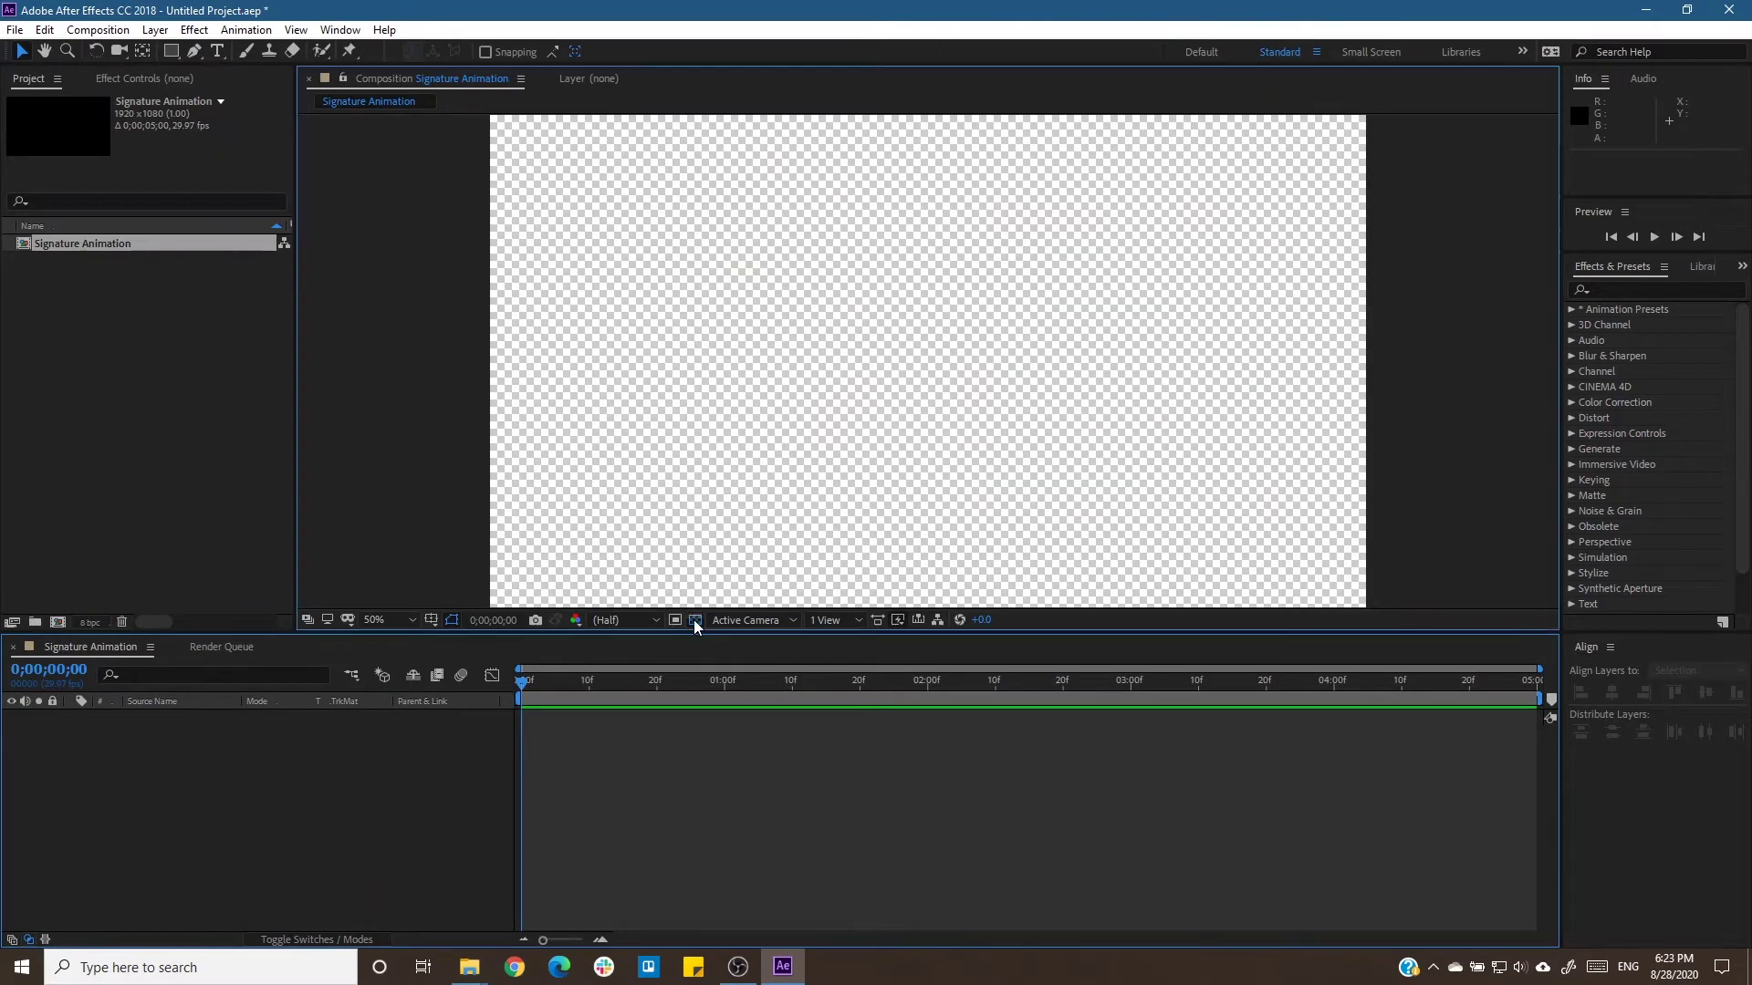
Set the composition background colour to white.
left_click(693, 620)
key("ctrl+k")
left_click(740, 644)
left_click(1047, 422)
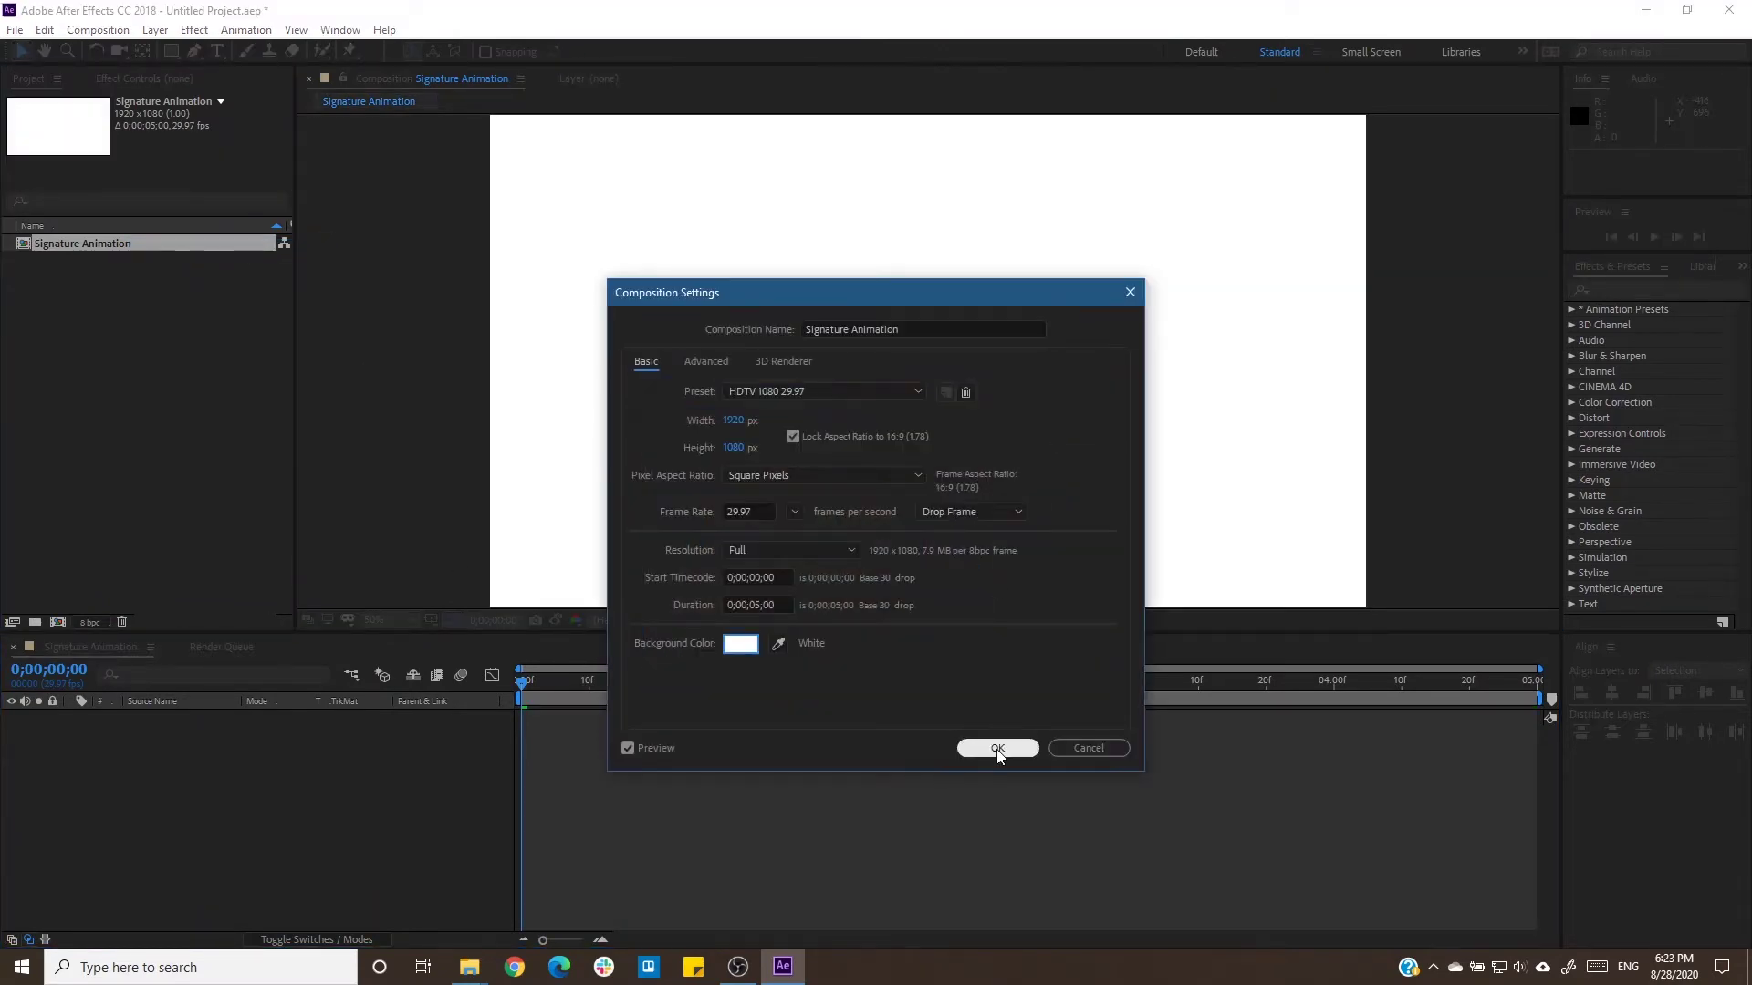
left_click(998, 749)
Import Signature Trace.ai from the Links folder and place it in the composition.
double_click(124, 408)
left_click(75, 370)
double_click(246, 173)
double_click(246, 192)
left_click(237, 191)
left_click(721, 683)
left_click_drag(77, 261, 106, 782)
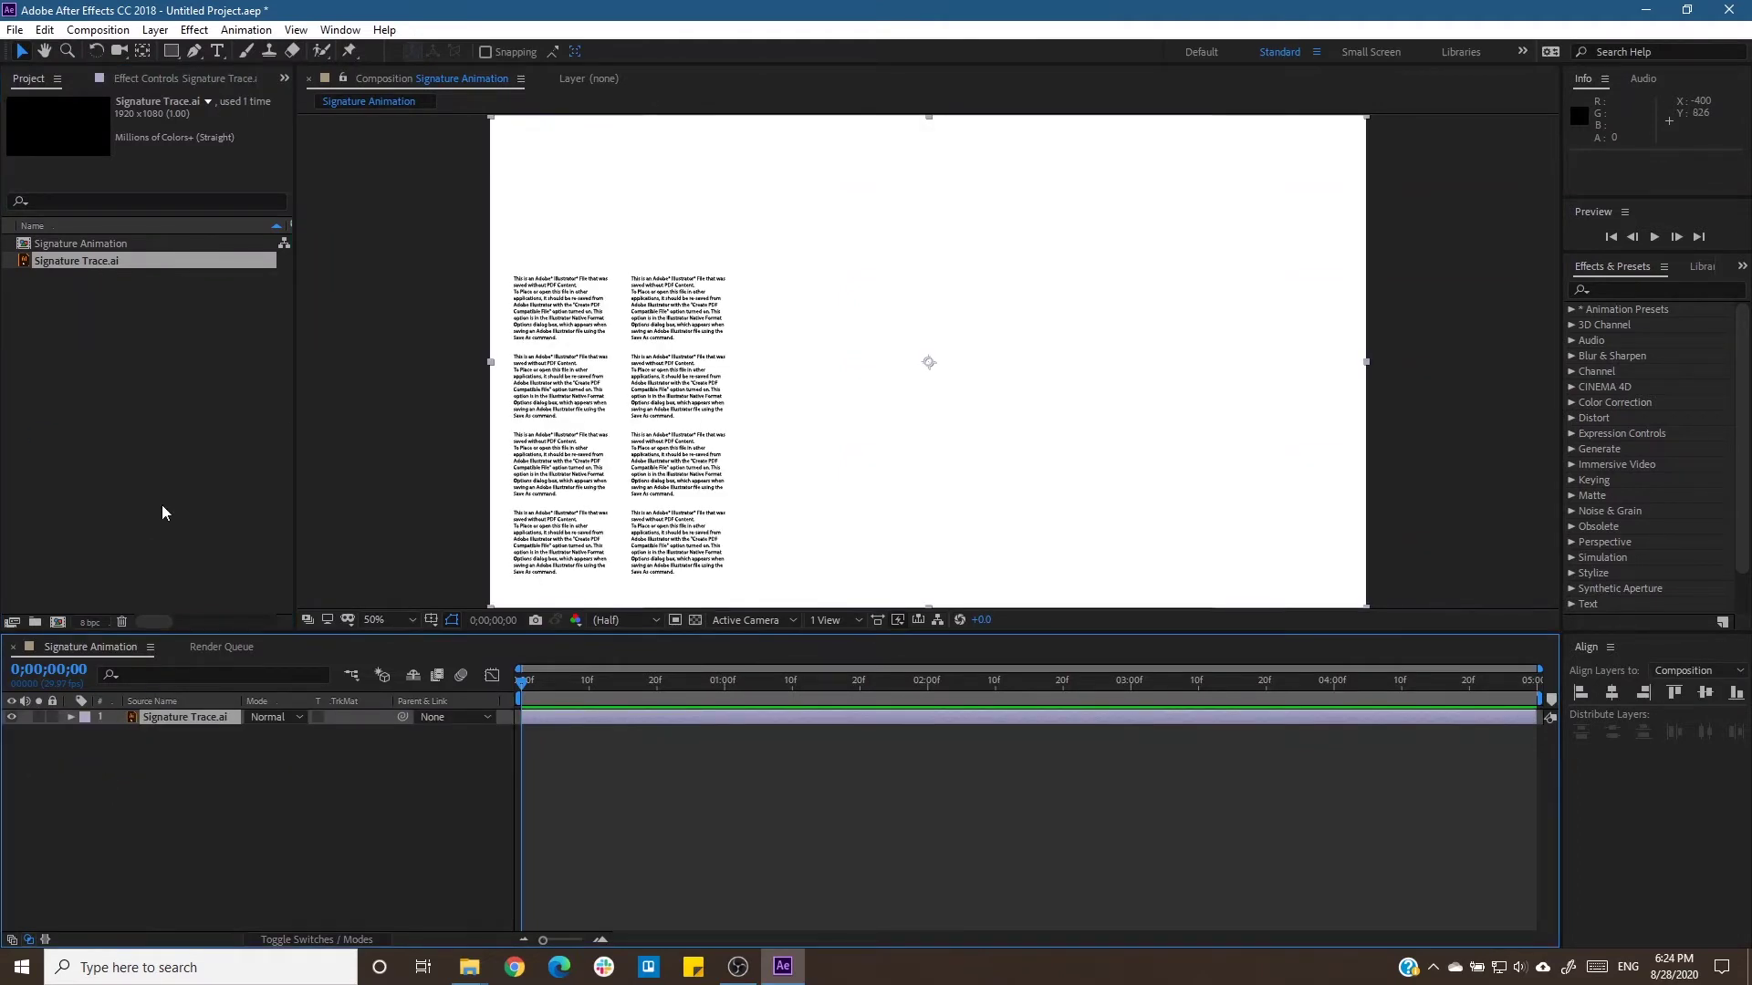
Delete the Signature Trace.ai footage from the After Effects project.
left_click(124, 262)
key("Delete")
left_click(965, 504)
Open Signature Trace.ai from the Links folder in Illustrator.
left_click(480, 973)
left_click(566, 890)
double_click(219, 223)
double_click(223, 222)
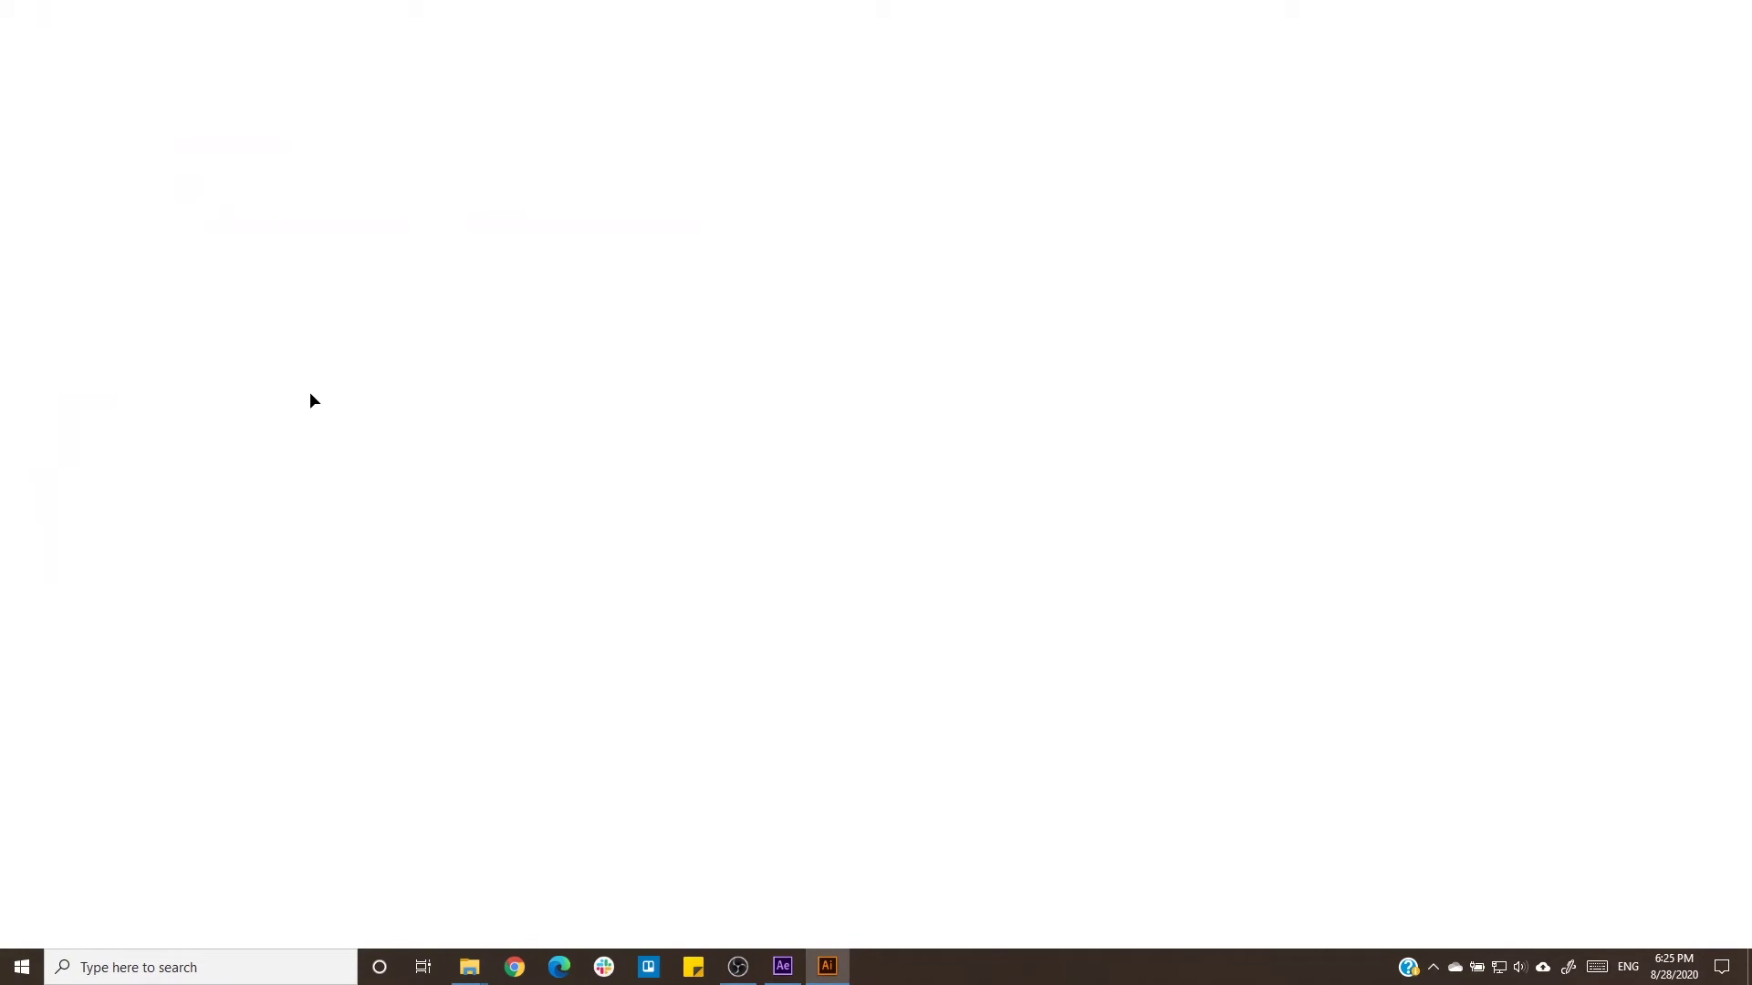
Save Signature Trace.ai over the existing file with default Illustrator options.
left_click(88, 14)
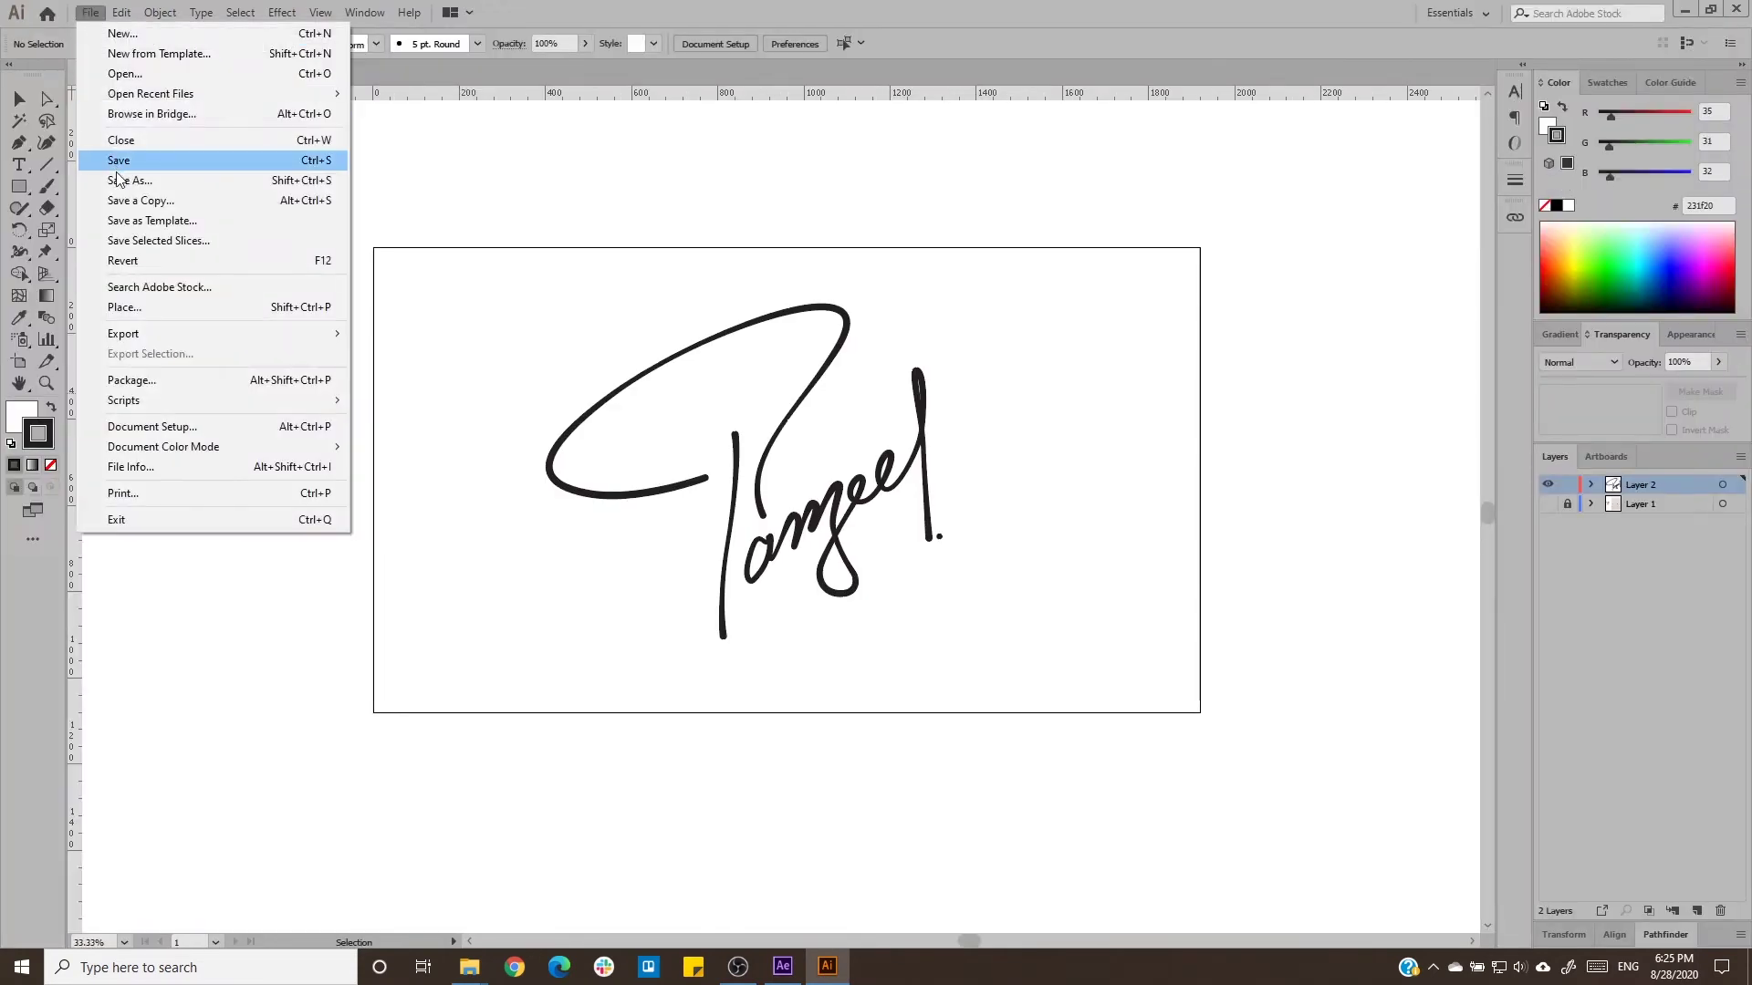
left_click(119, 180)
key("Return")
left_click(912, 550)
left_click(951, 789)
Return to After Effects and import the resaved Signature Trace file.
left_click(89, 14)
left_click(183, 477)
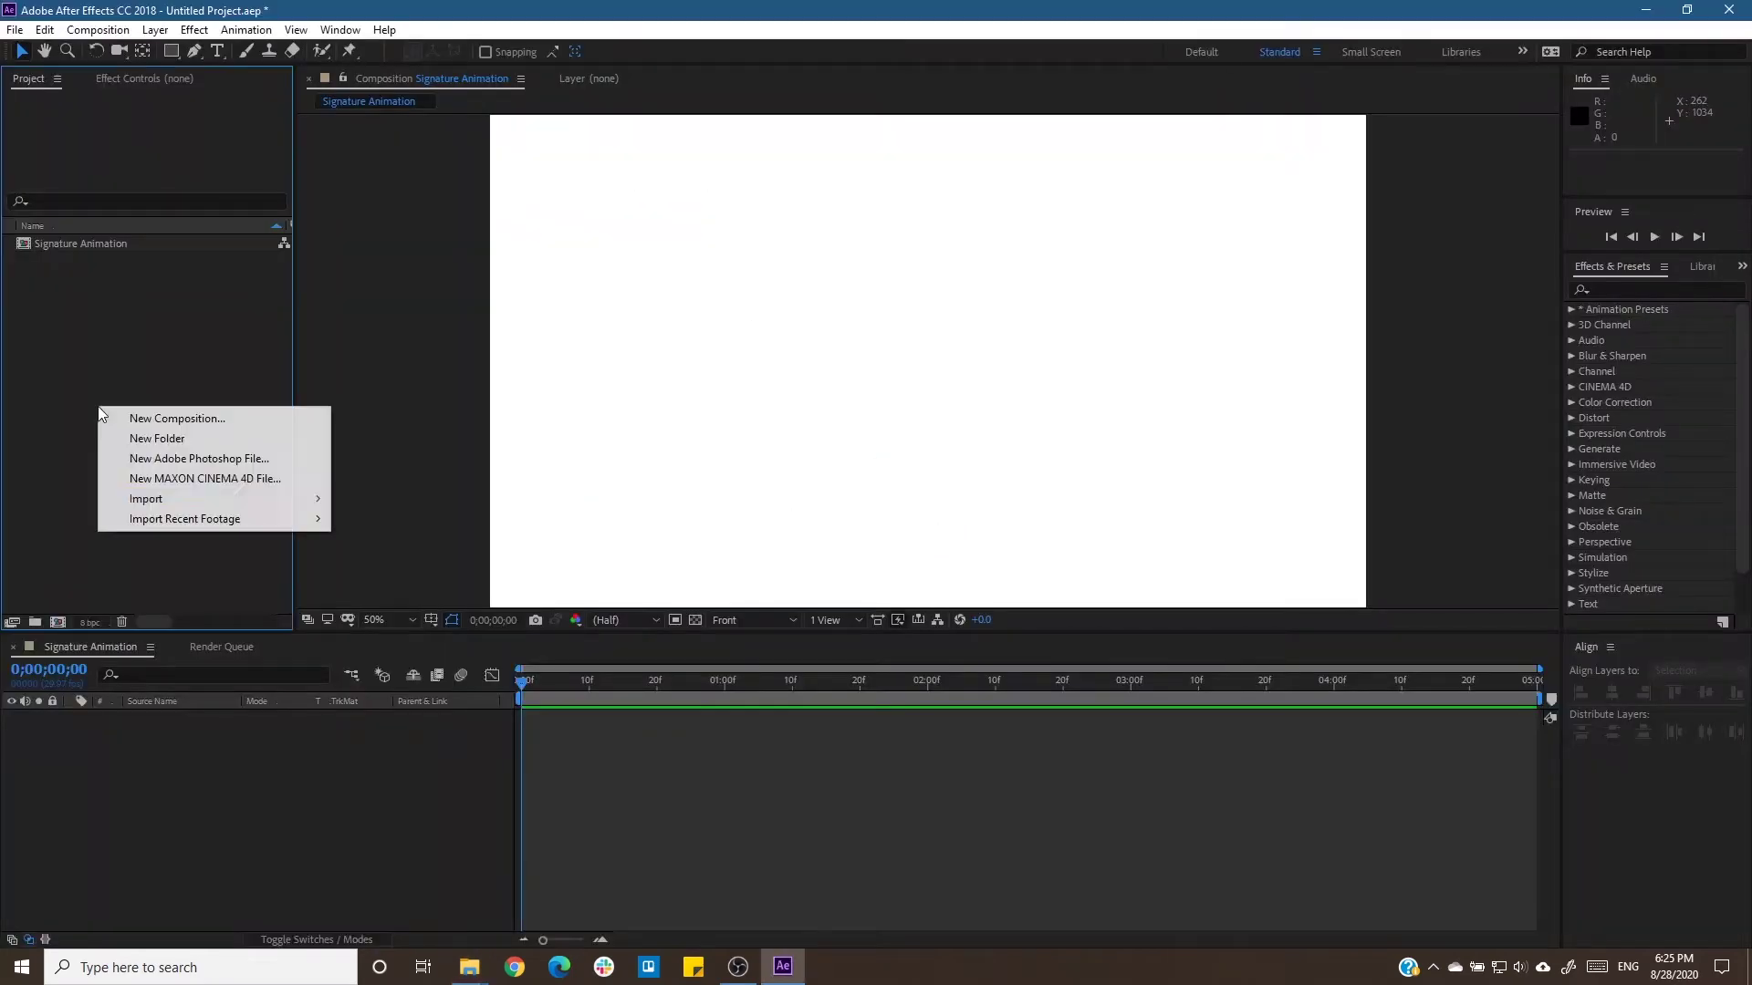
left_click(340, 500)
key("Return")
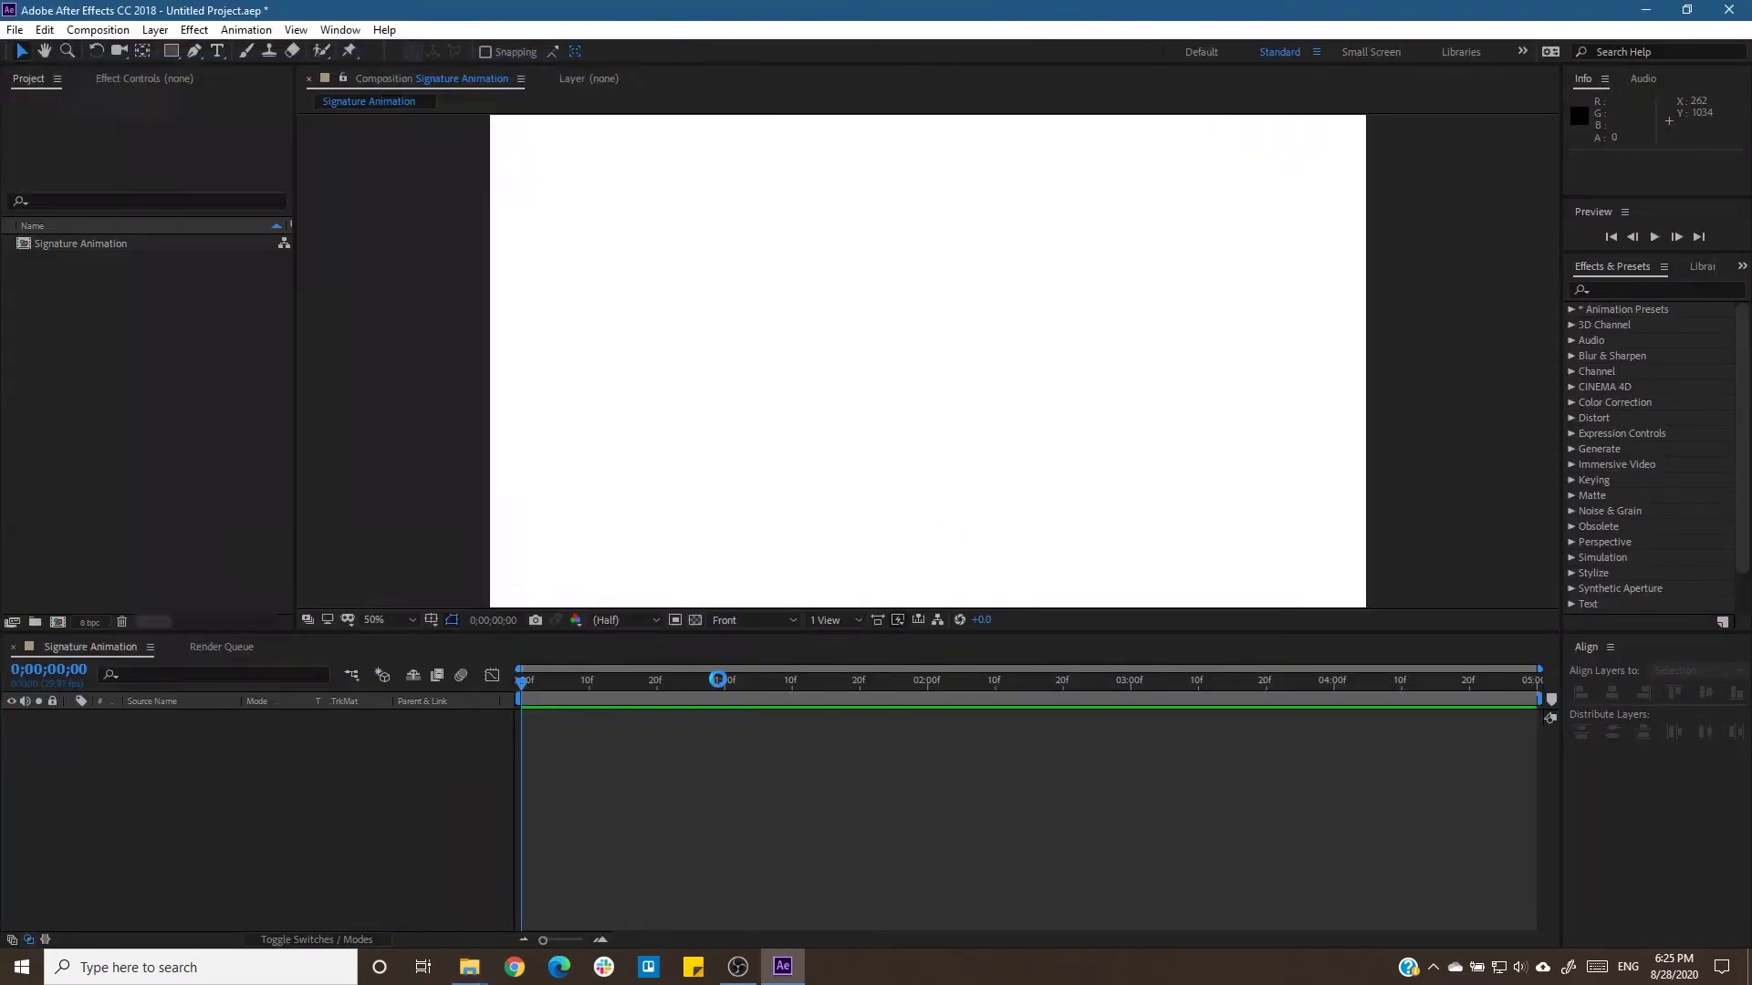
Confirm the import of Signature Trace.ai, add it to the composition and select its layer.
left_click(878, 613)
key("ctrl+slash")
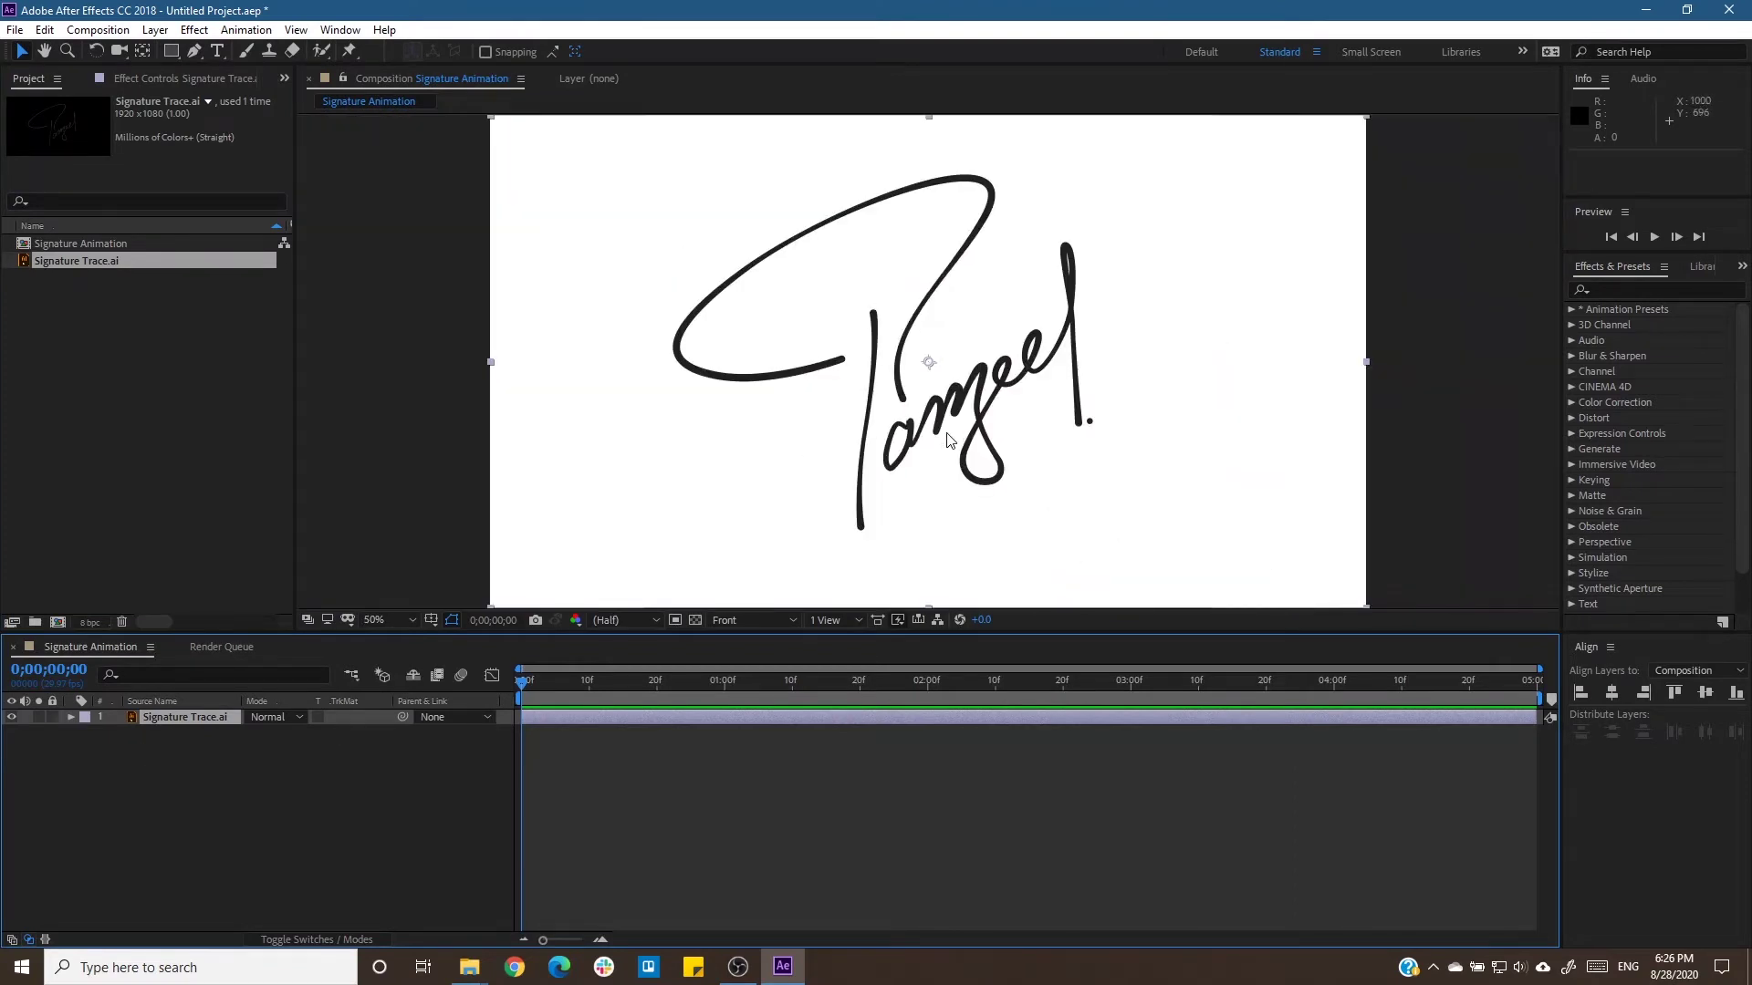
left_click(165, 718)
Start Mask 1 with the Pen tool, placing curved vertices along the lower signature stroke.
left_click(196, 51)
scroll(743, 344, "up", 5)
mouse_move(742, 344)
left_mouse_down()
mouse_move(1075, 438)
mouse_move(1077, 411)
left_mouse_up()
left_click(751, 501)
mouse_move(660, 393)
left_mouse_down()
mouse_move(887, 448)
mouse_move(692, 216)
left_mouse_up()
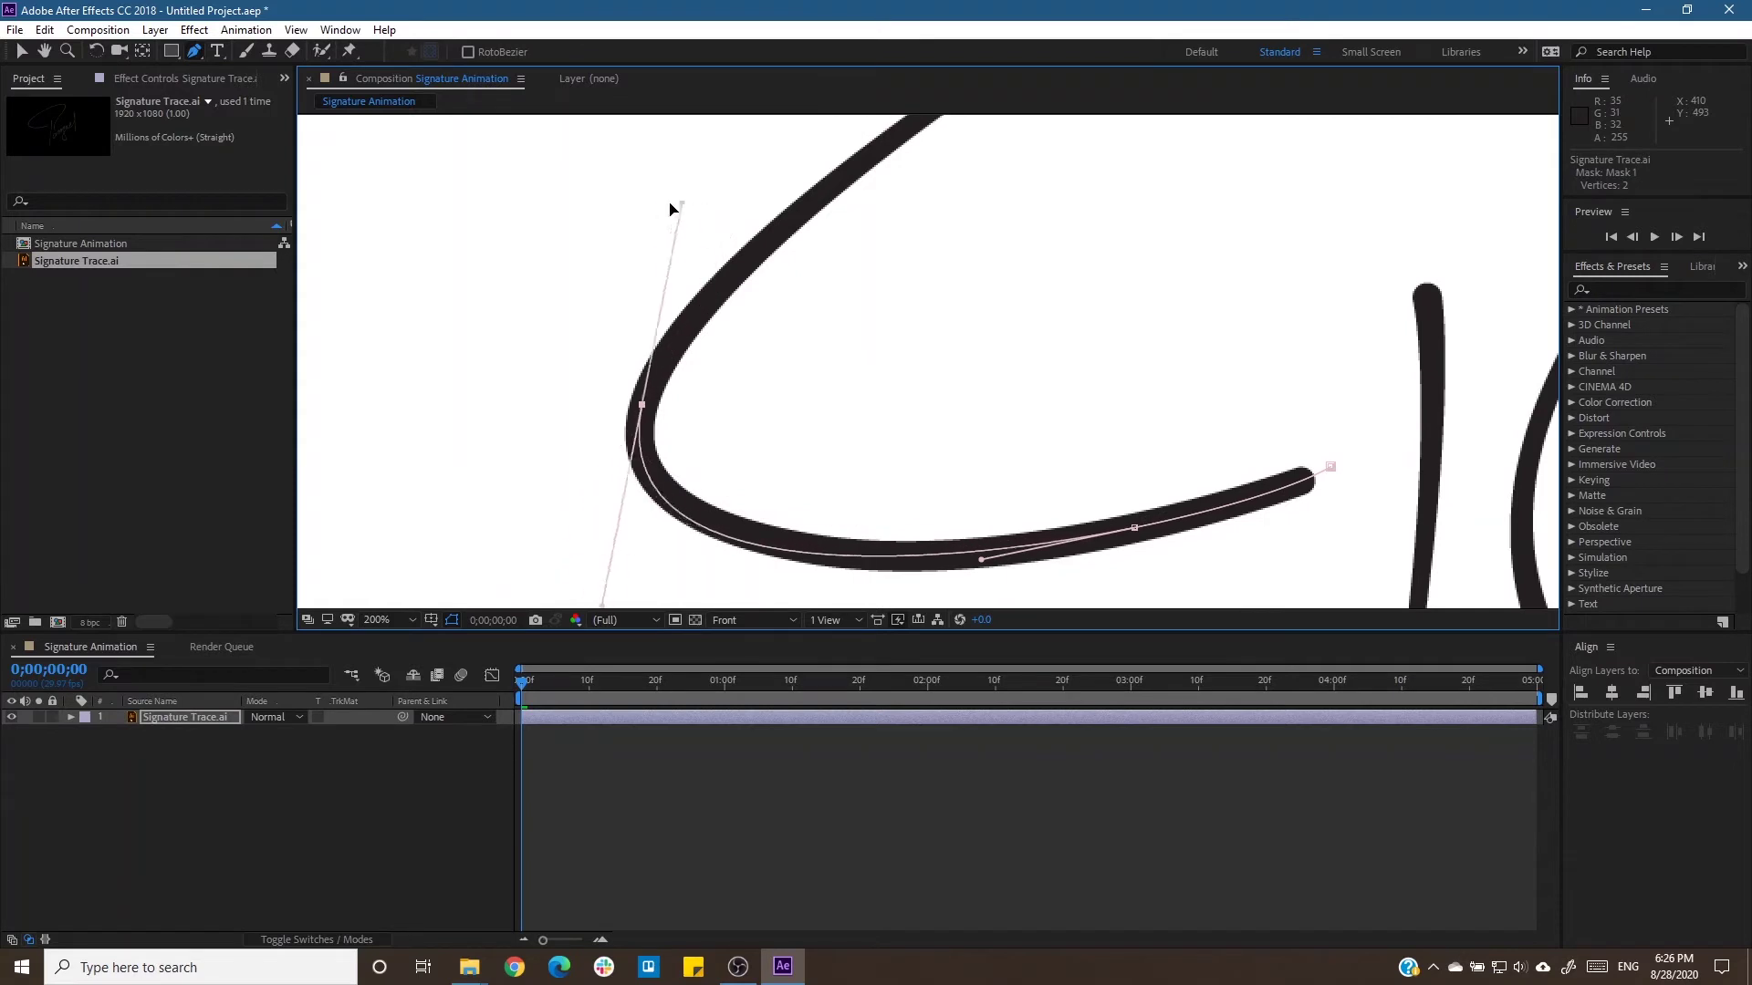
left_click_drag(940, 107, 594, 227)
left_click(594, 227)
mouse_move(338, 338)
left_mouse_down()
mouse_move(613, 289)
mouse_move(559, 379)
left_mouse_up()
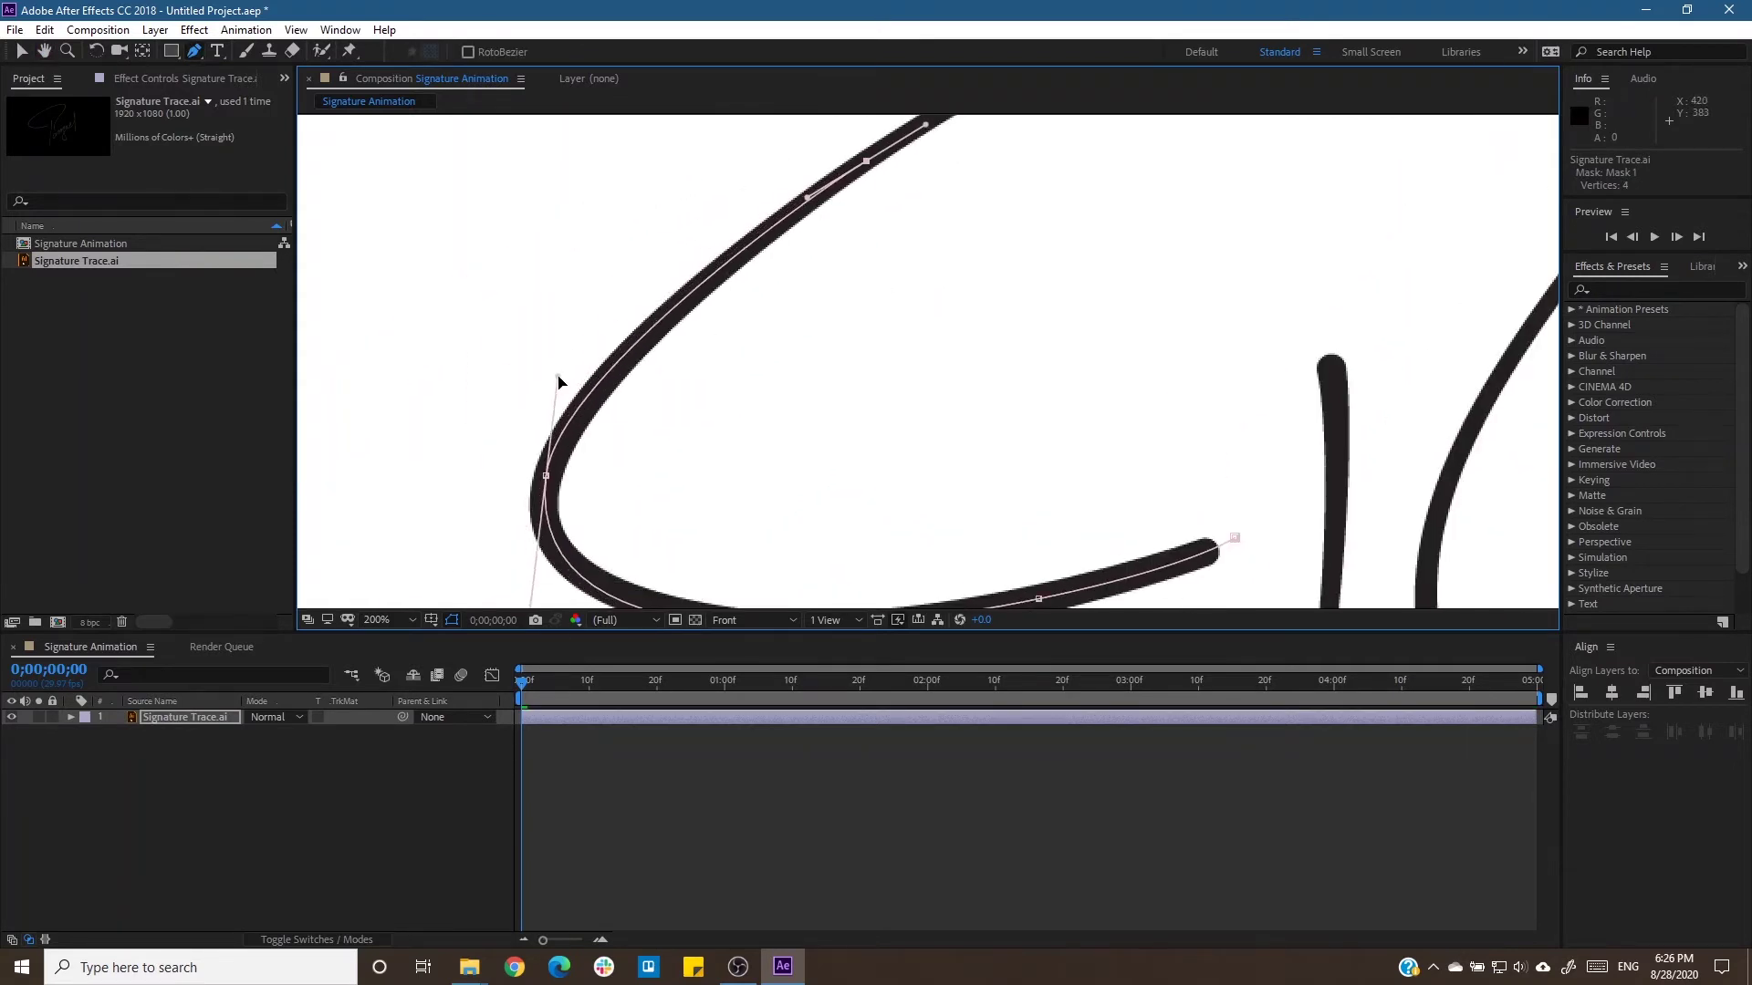
scroll(782, 332, "down", 2)
left_click_drag(543, 493, 532, 563)
left_click_drag(1054, 475, 908, 515)
scroll(931, 402, "up", 5)
scroll(1004, 274, "right", 3)
Extend the mask with smooth vertices around the upper loop, the left stroke's end and the curl.
left_click_drag(1054, 234, 1259, 210)
left_click_drag(1268, 406, 1369, 235)
scroll(1296, 383, "up", 2)
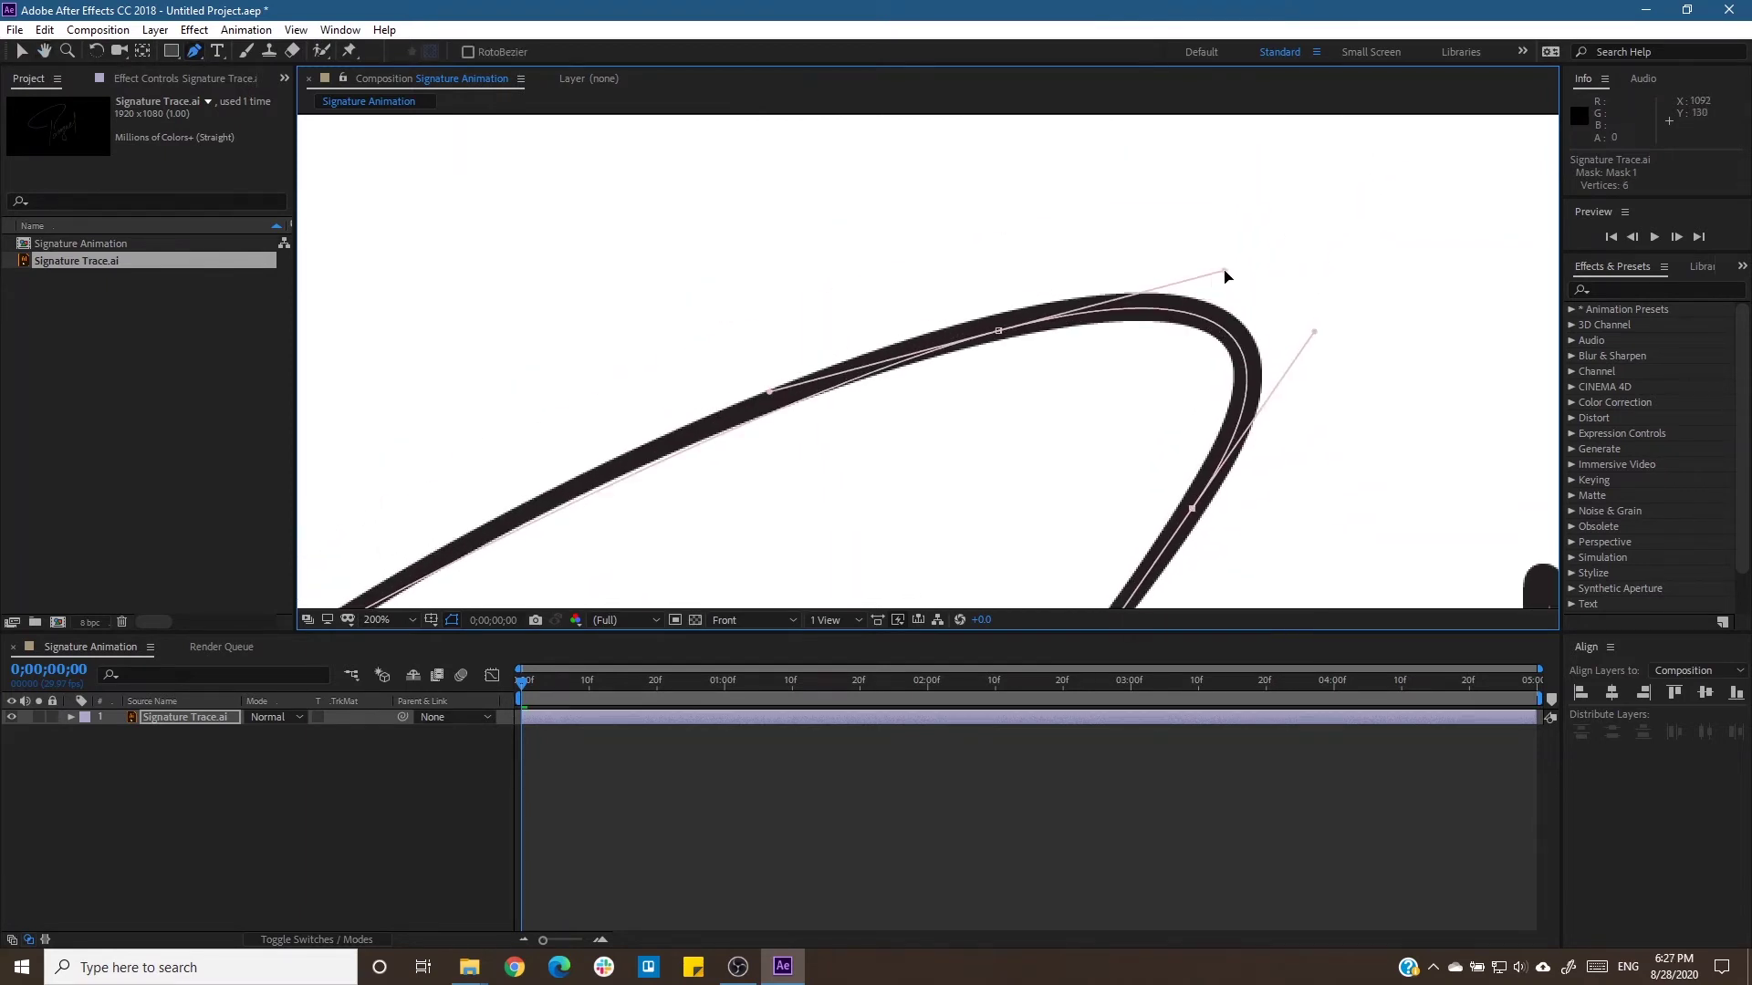
scroll(1087, 395, "down", 2)
scroll(1086, 395, "left", 3)
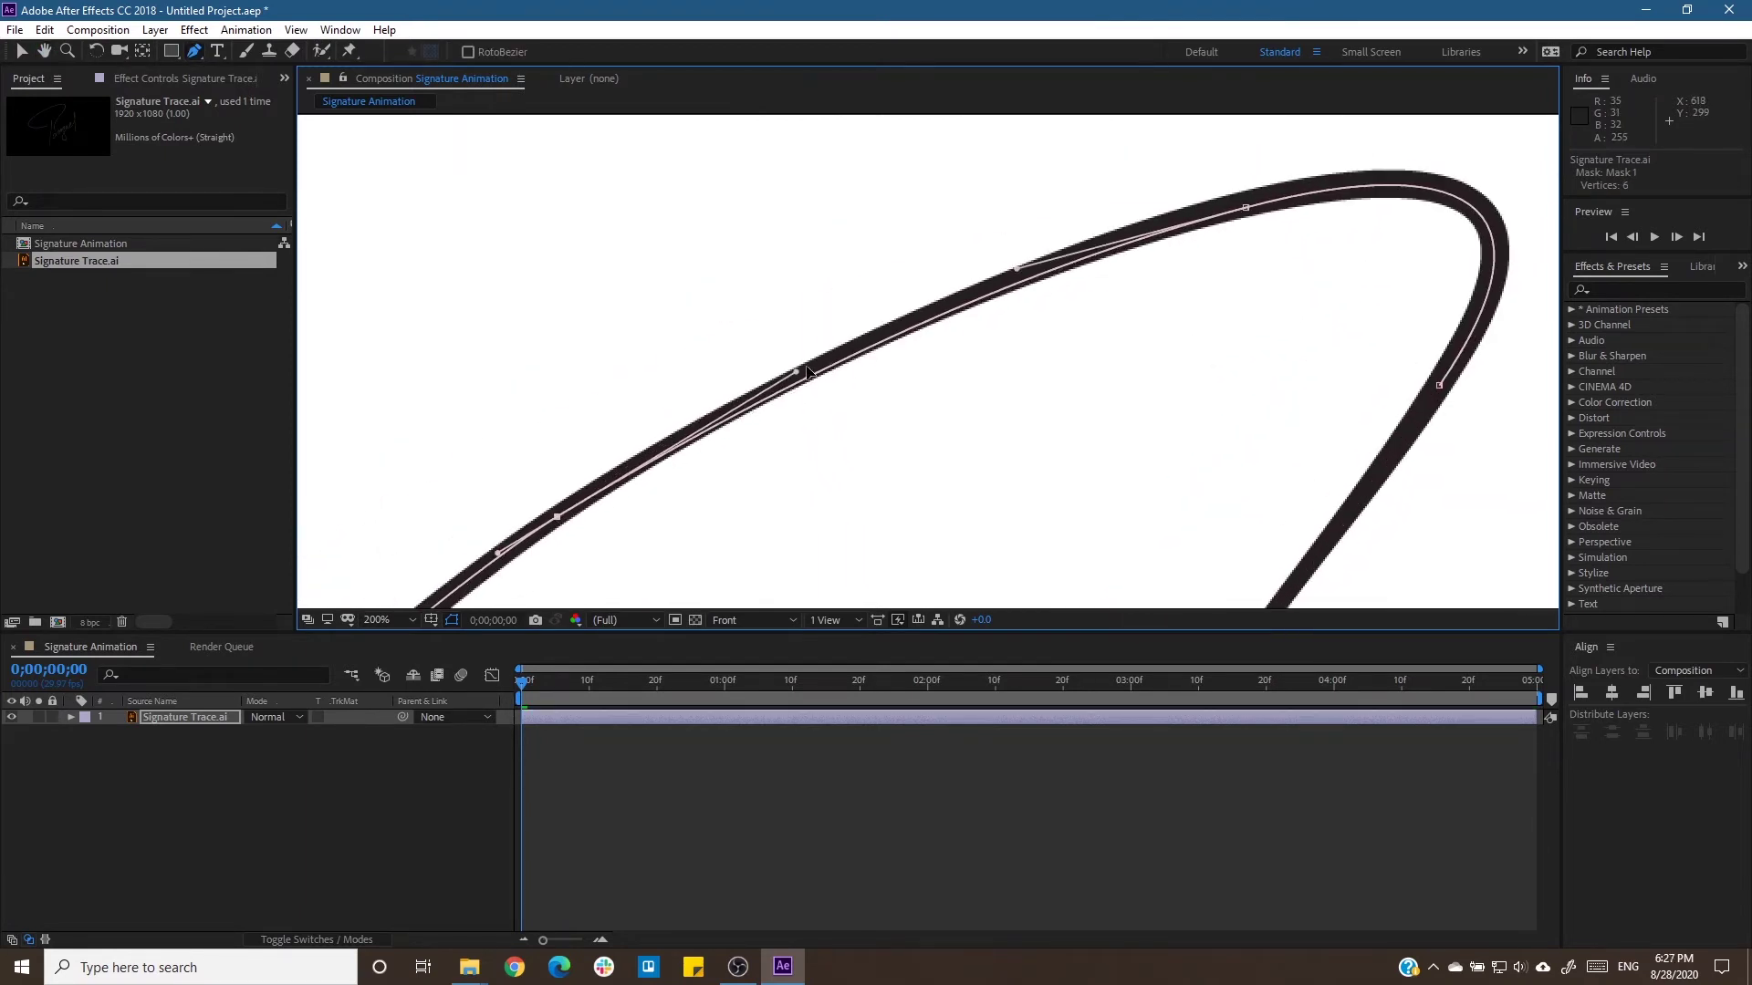
scroll(1049, 352, "down", 3)
scroll(1049, 351, "right", 2)
scroll(920, 477, "down", 3)
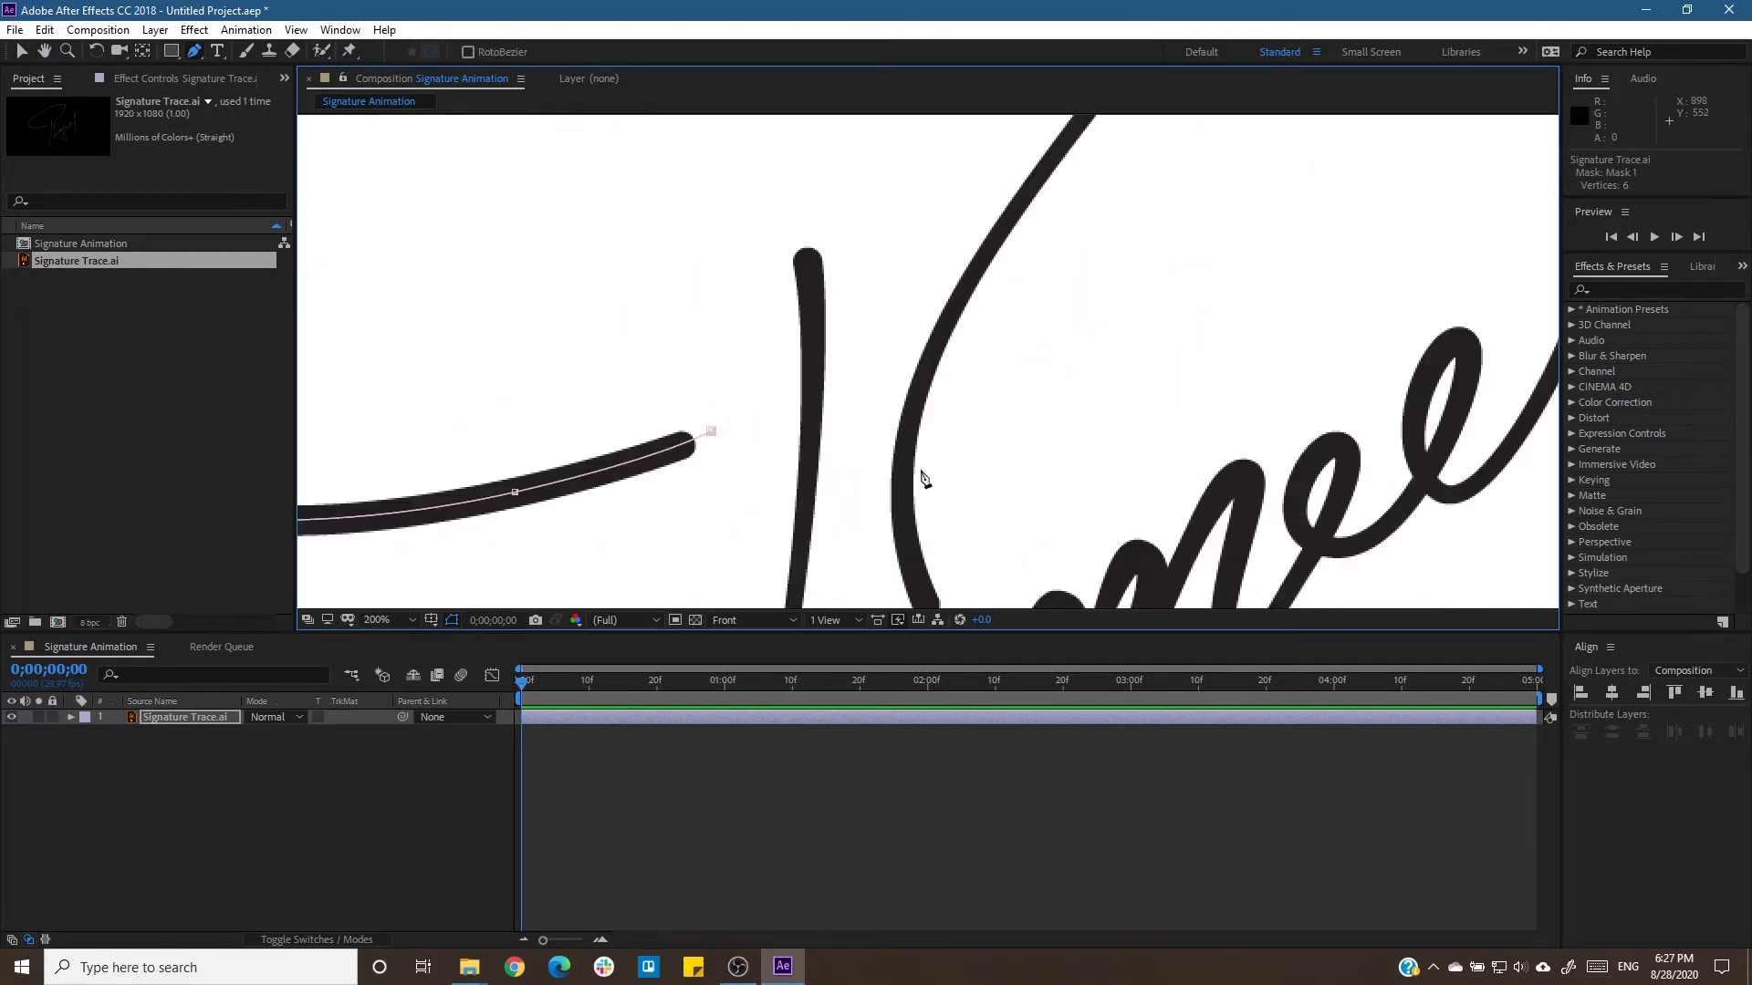
scroll(606, 579, "up", 2)
scroll(607, 580, "down", 1)
left_click_drag(611, 573, 634, 562)
scroll(893, 377, "down", 4)
scroll(894, 378, "up", 4)
scroll(893, 377, "right", 1)
left_click_drag(908, 532, 969, 591)
scroll(939, 566, "down", 3)
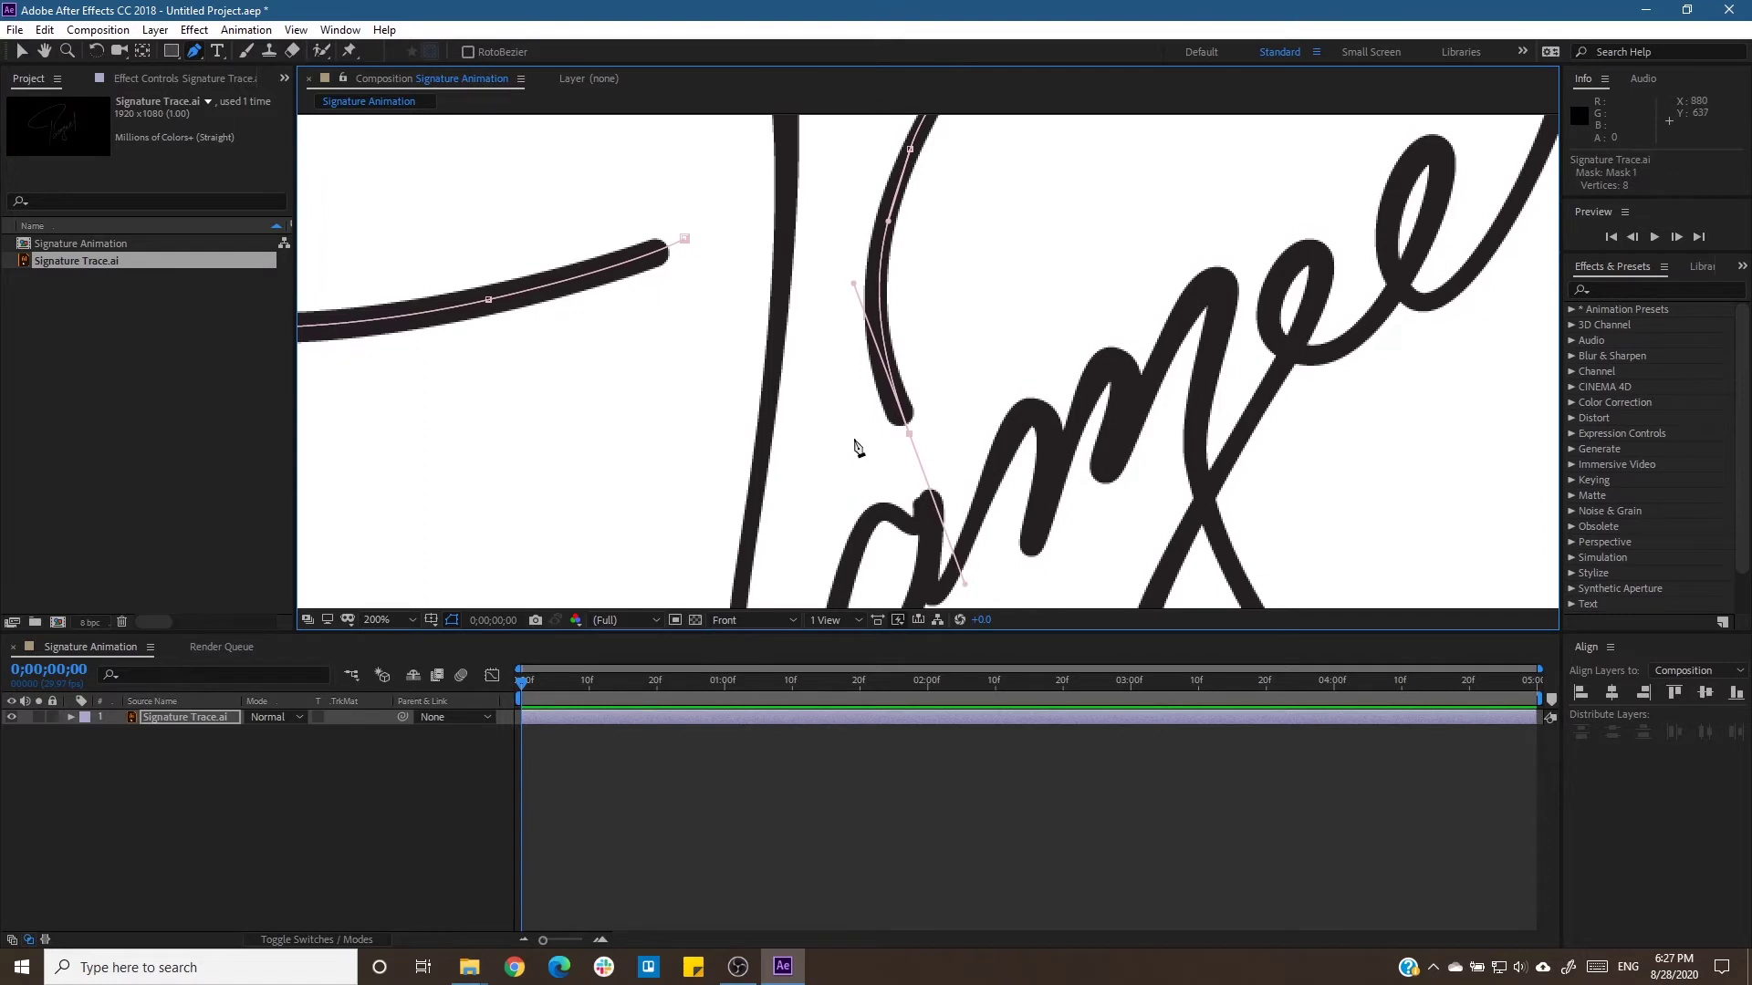
left_click_drag(909, 436, 843, 304)
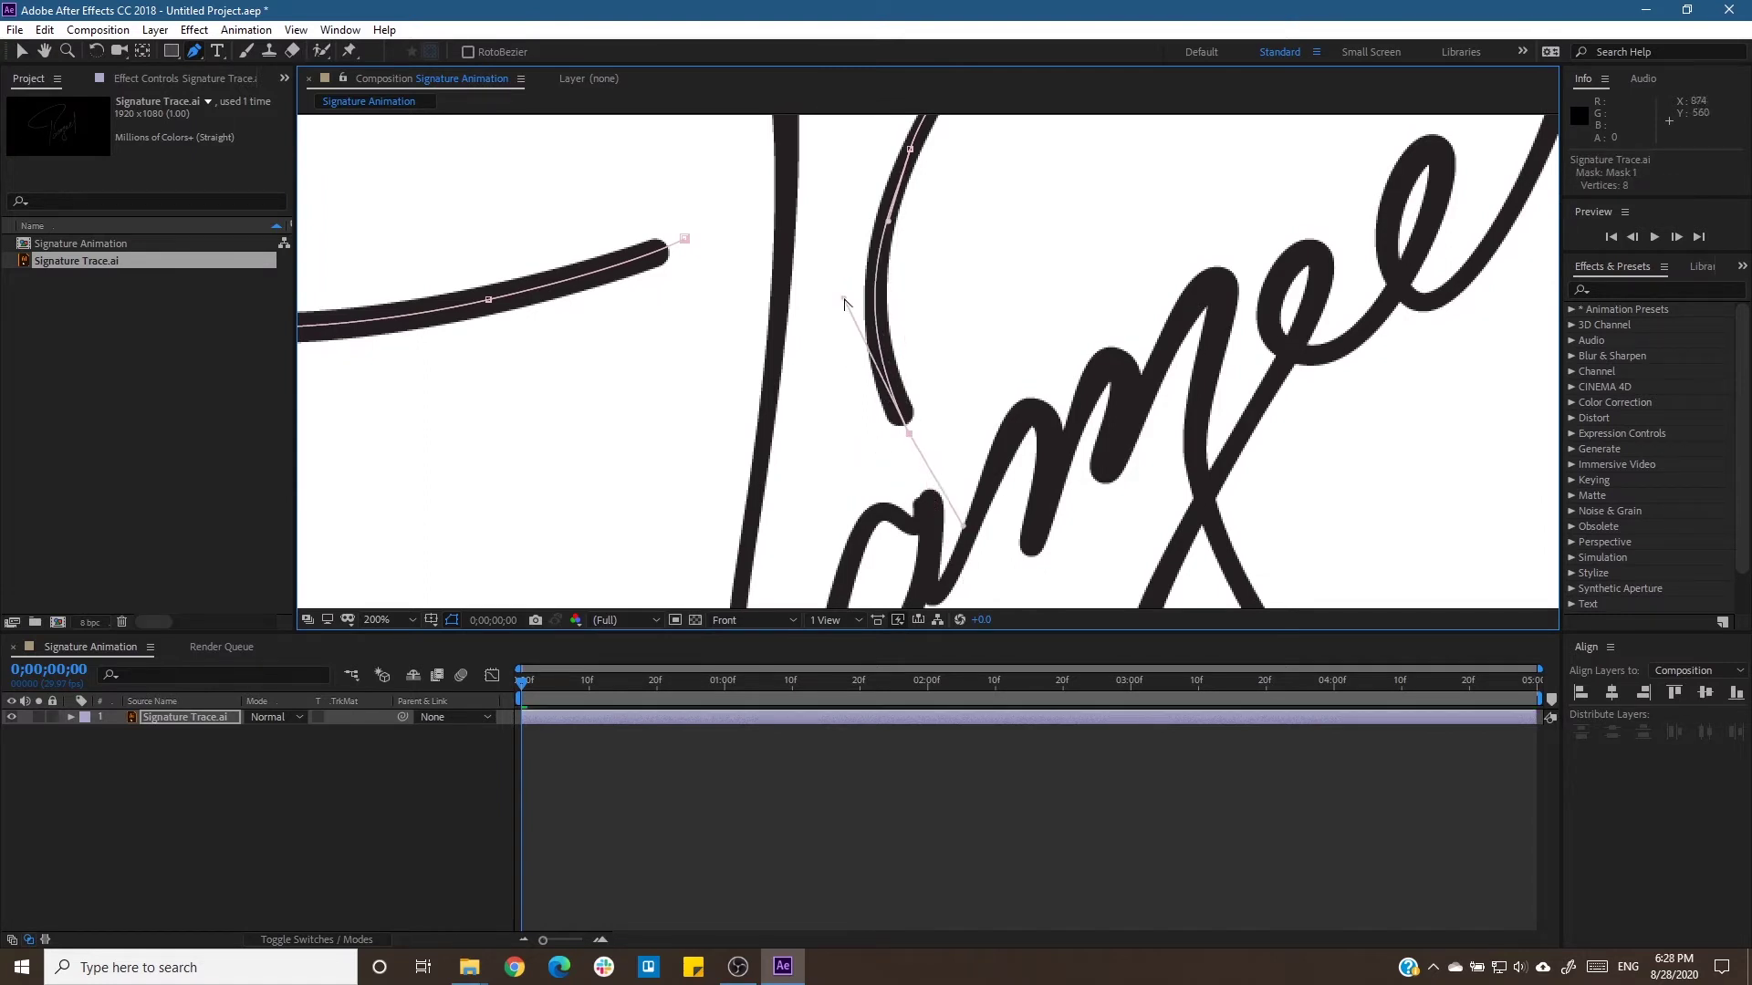
Add mask vertices near the stroke top and down the tall vertical stroke.
scroll(833, 338, "up", 4)
left_click(841, 315)
left_click(777, 268)
left_click(779, 341)
scroll(793, 364, "down", 2)
scroll(919, 377, "up", 2)
left_click(917, 444)
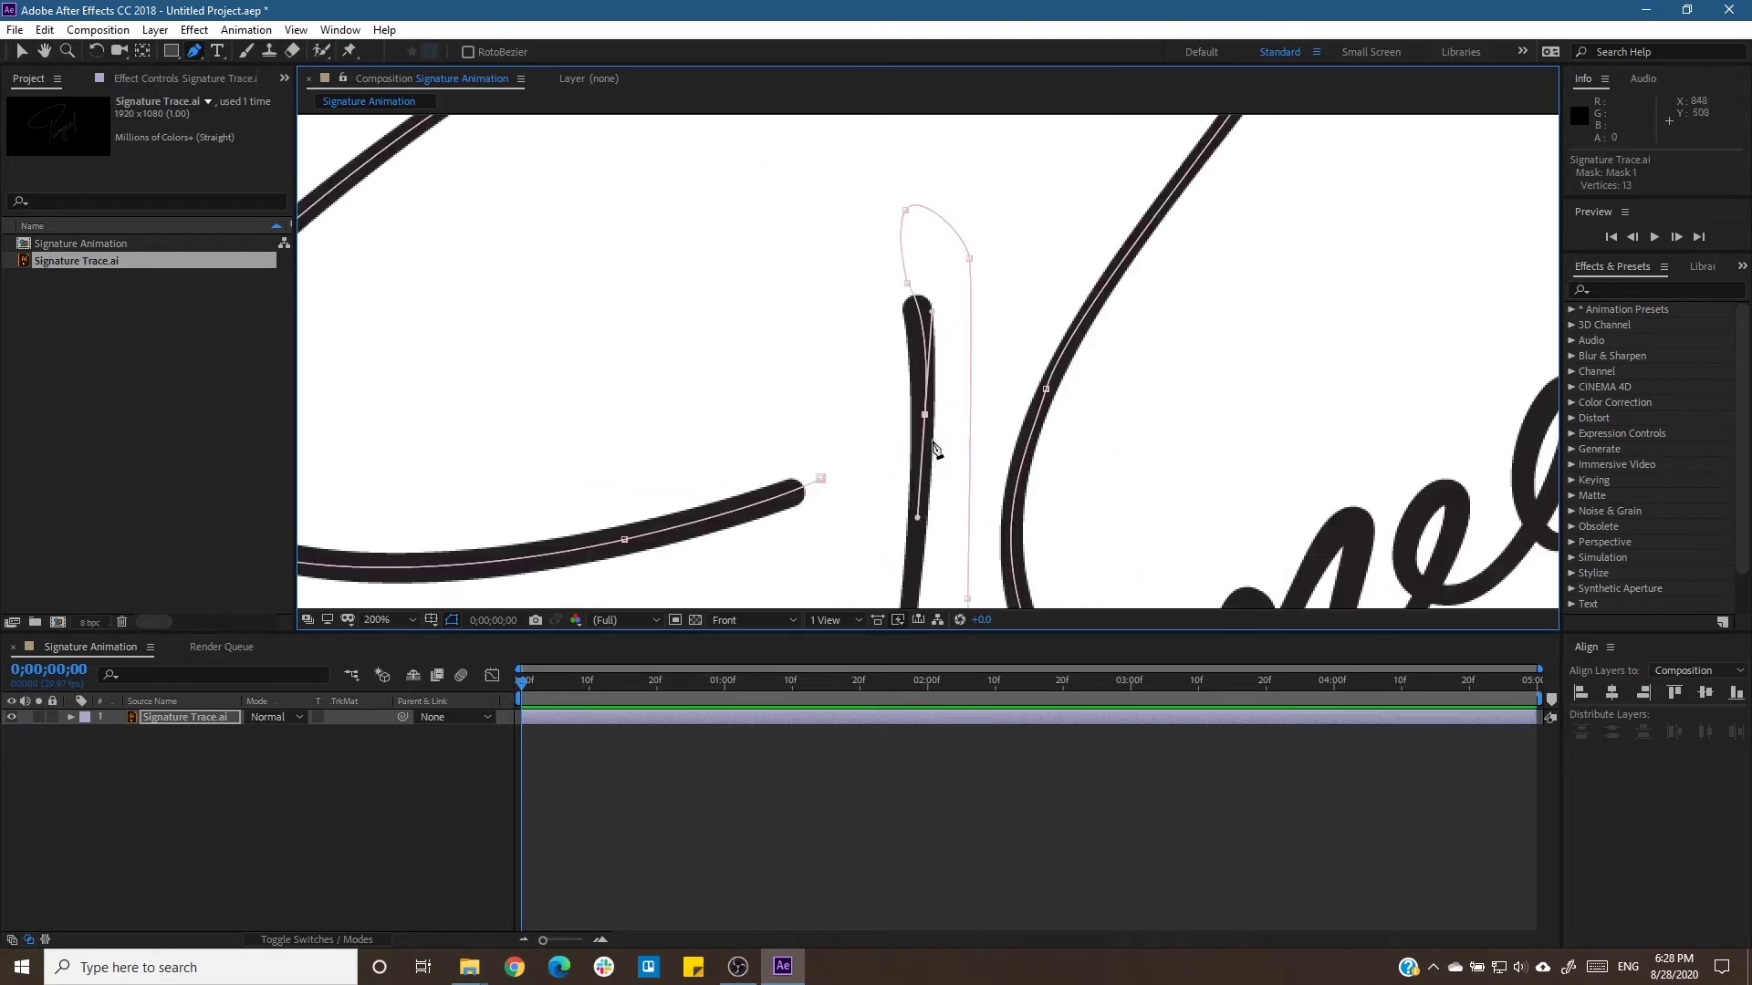
scroll(910, 440, "down", 5)
left_click(910, 441)
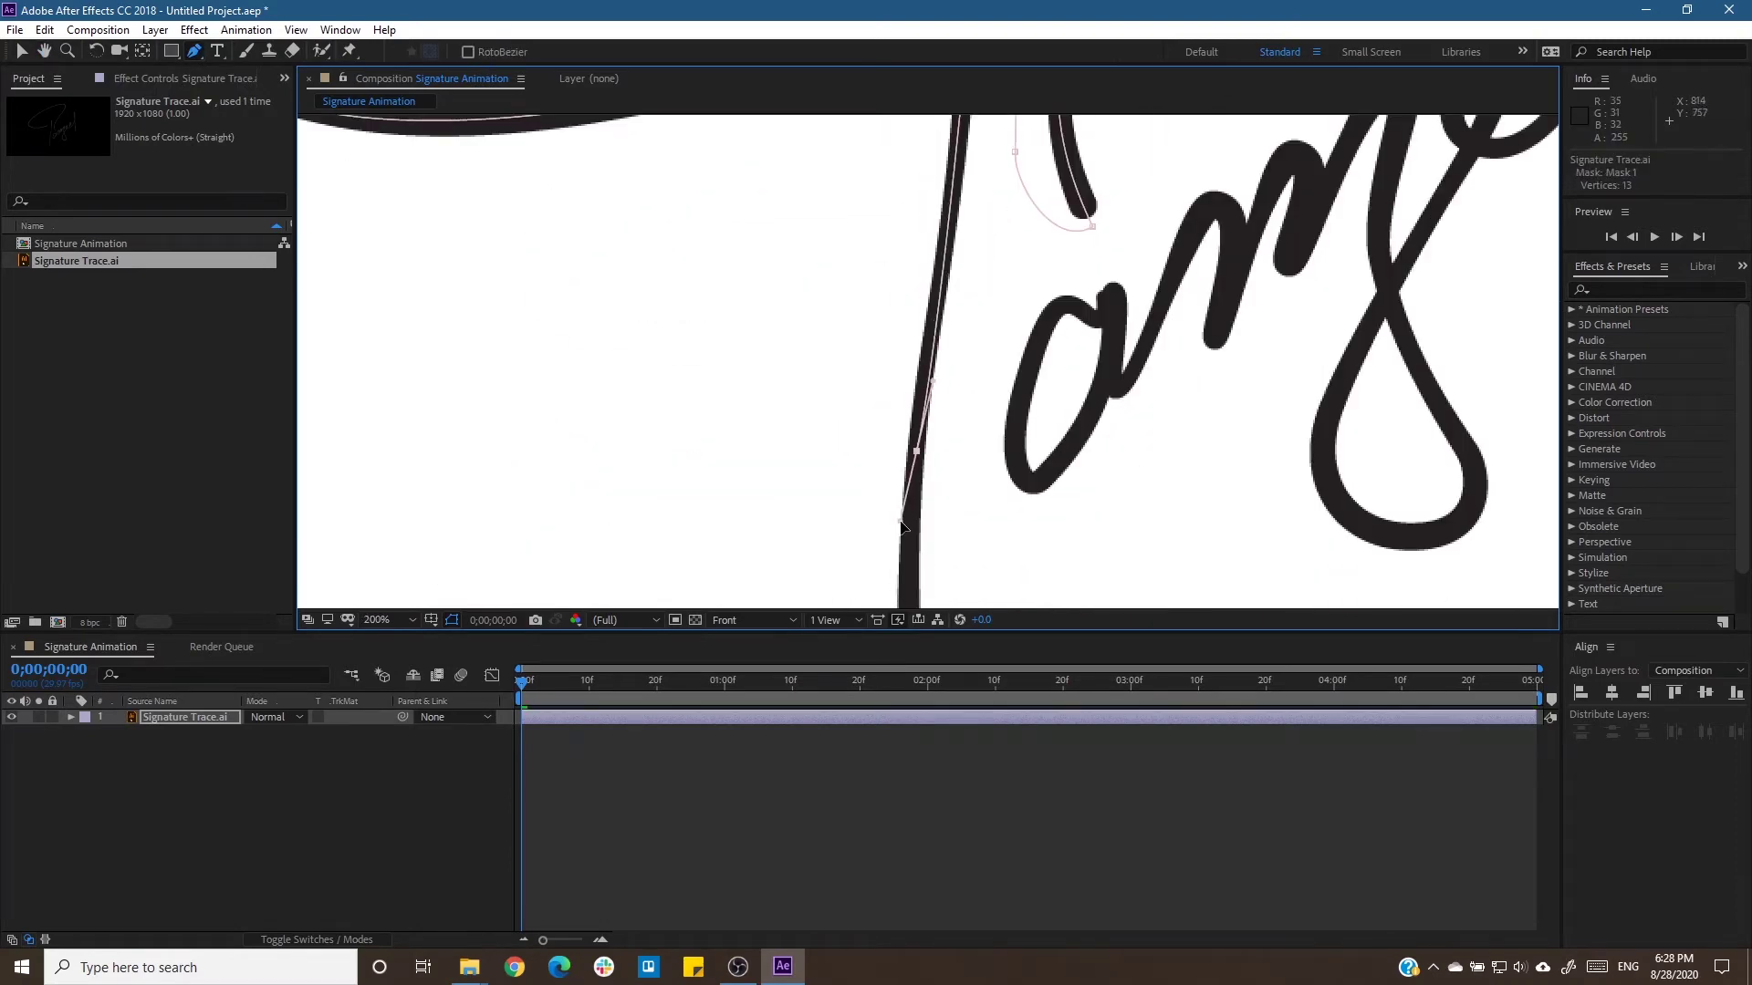
Continue the mask with vertices around the following letters and onto the next stroke.
scroll(913, 442, "down", 2)
scroll(940, 452, "up", 3)
scroll(952, 457, "up", 3)
scroll(952, 456, "down", 3)
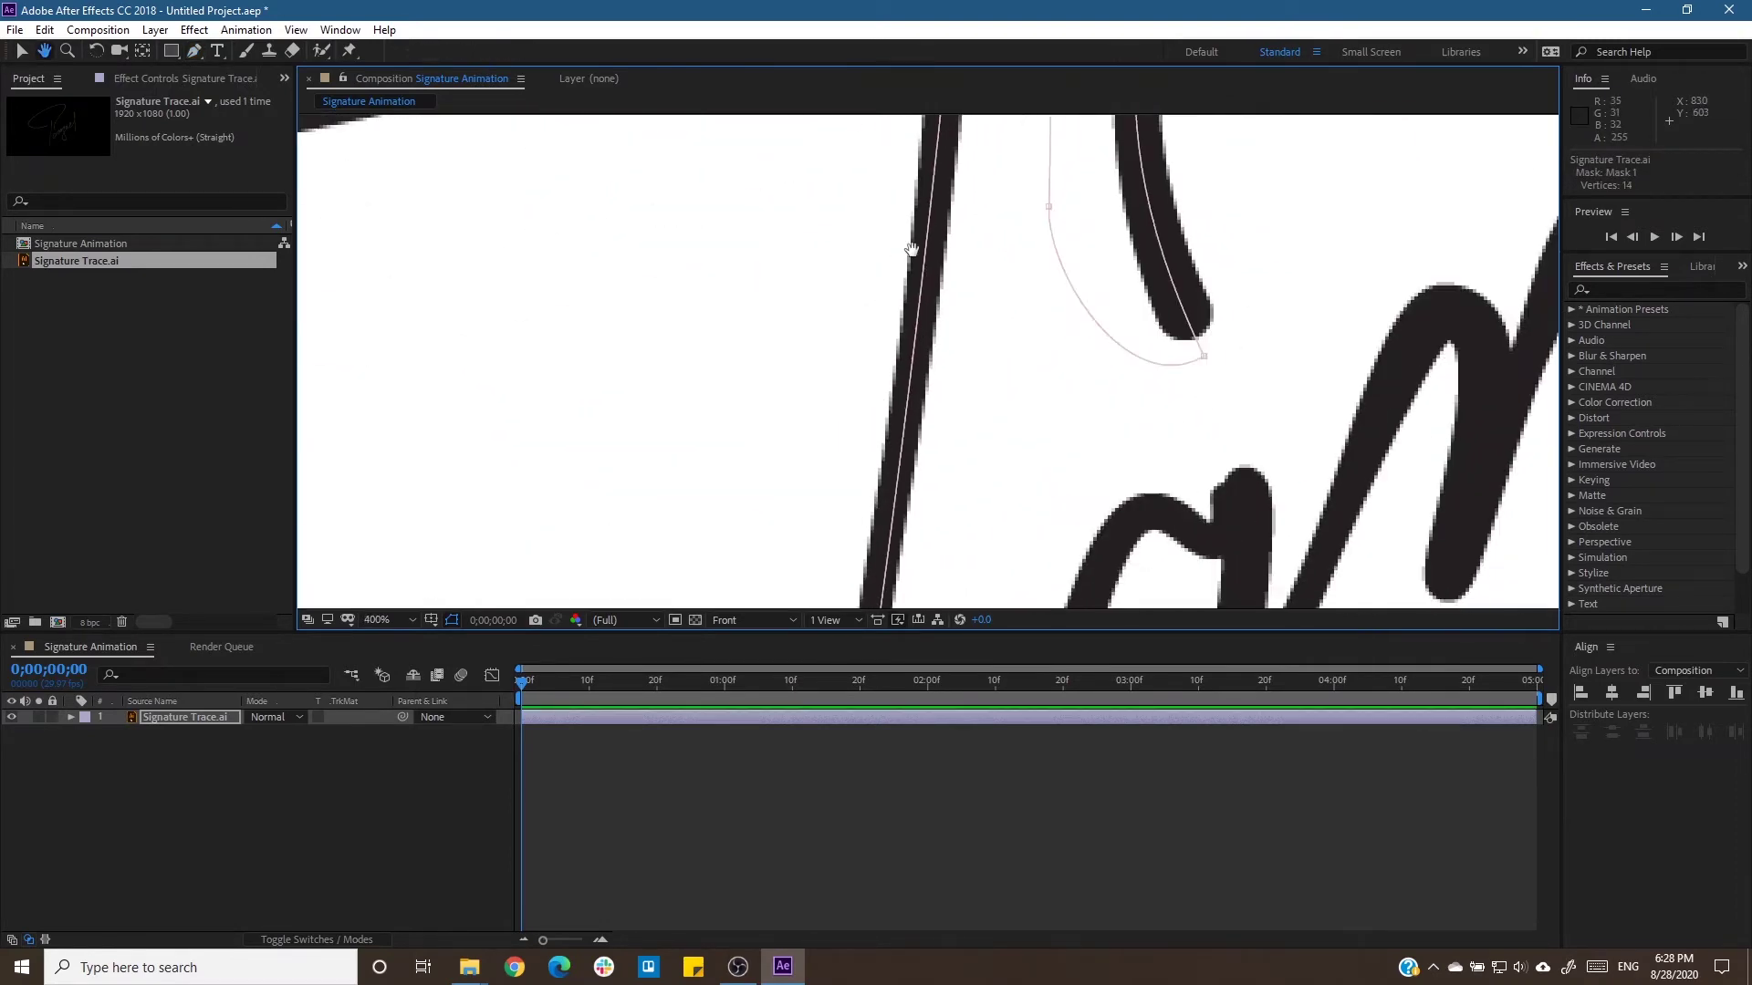
scroll(912, 438, "down", 2)
scroll(894, 424, "down", 3)
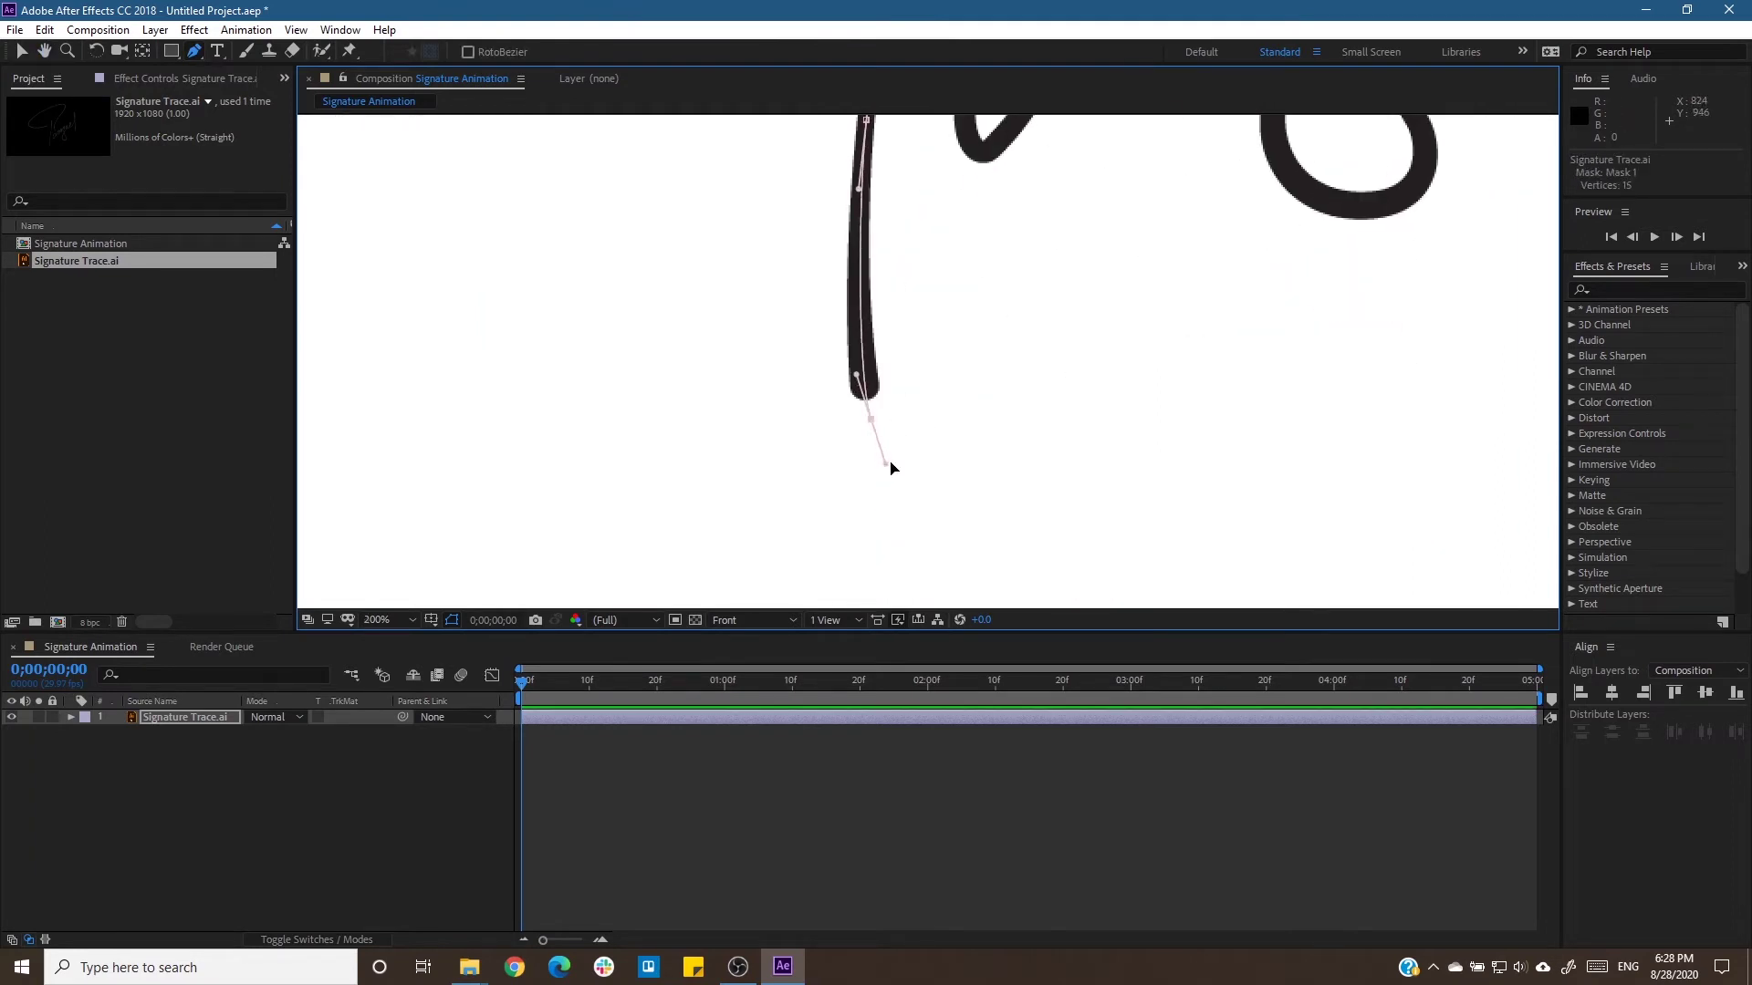
scroll(890, 456, "up", 3)
left_click(840, 207)
left_click(919, 235)
scroll(981, 265, "up", 4)
left_click(978, 258)
Trace the mask around the letter a with curved vertices up its right side.
left_click_drag(976, 410, 965, 386)
scroll(758, 502, "down", 5)
left_click(843, 265)
scroll(907, 301, "down", 2)
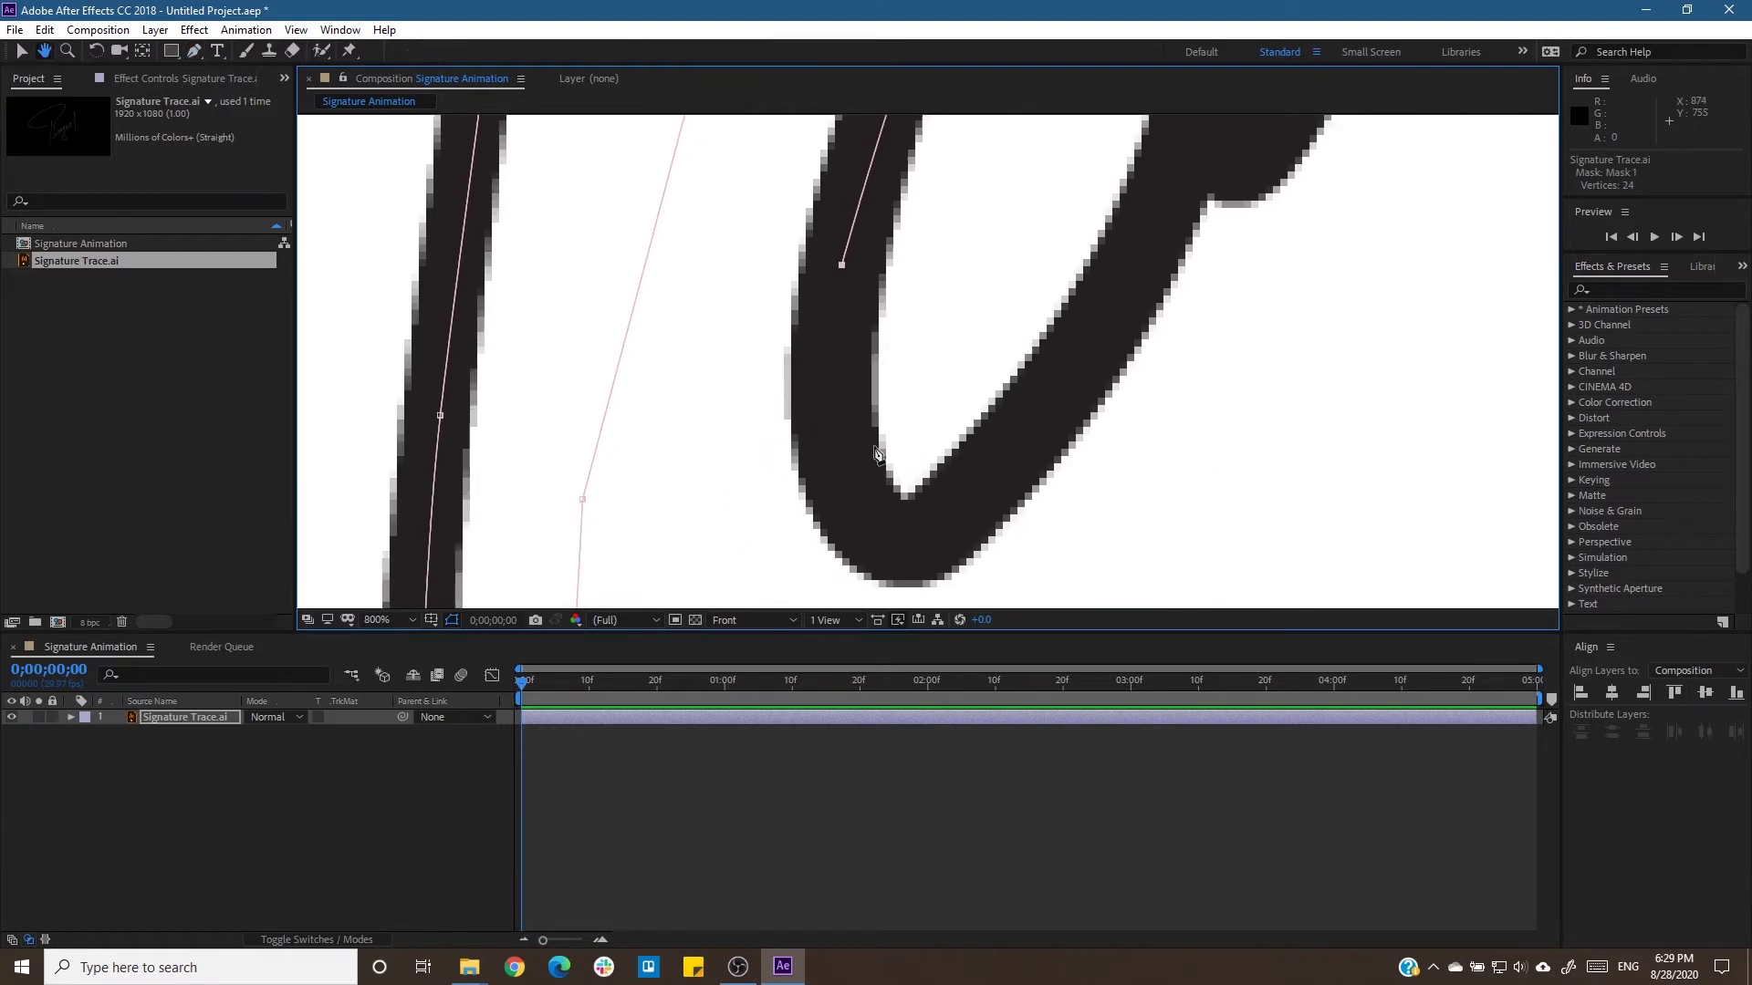
left_click_drag(927, 532, 1045, 476)
scroll(1045, 476, "up", 3)
left_click(1005, 359)
scroll(1022, 328, "down", 1)
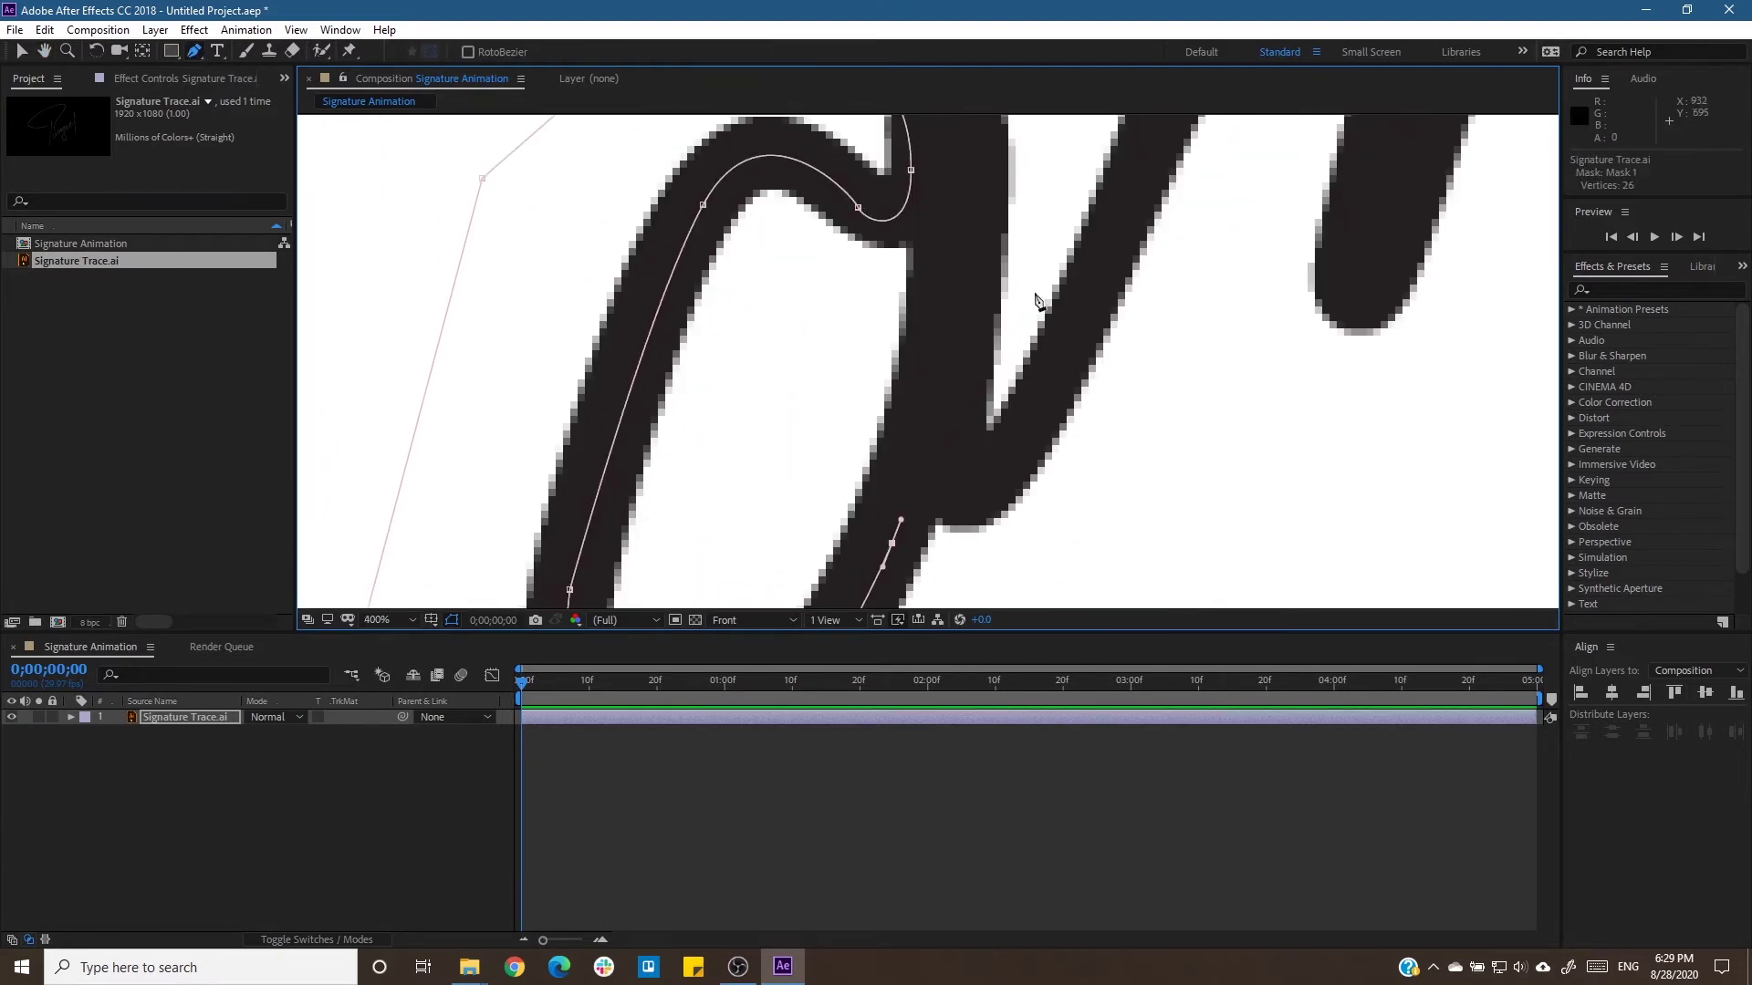
scroll(1036, 293, "down", 1)
left_click_drag(919, 266, 937, 233)
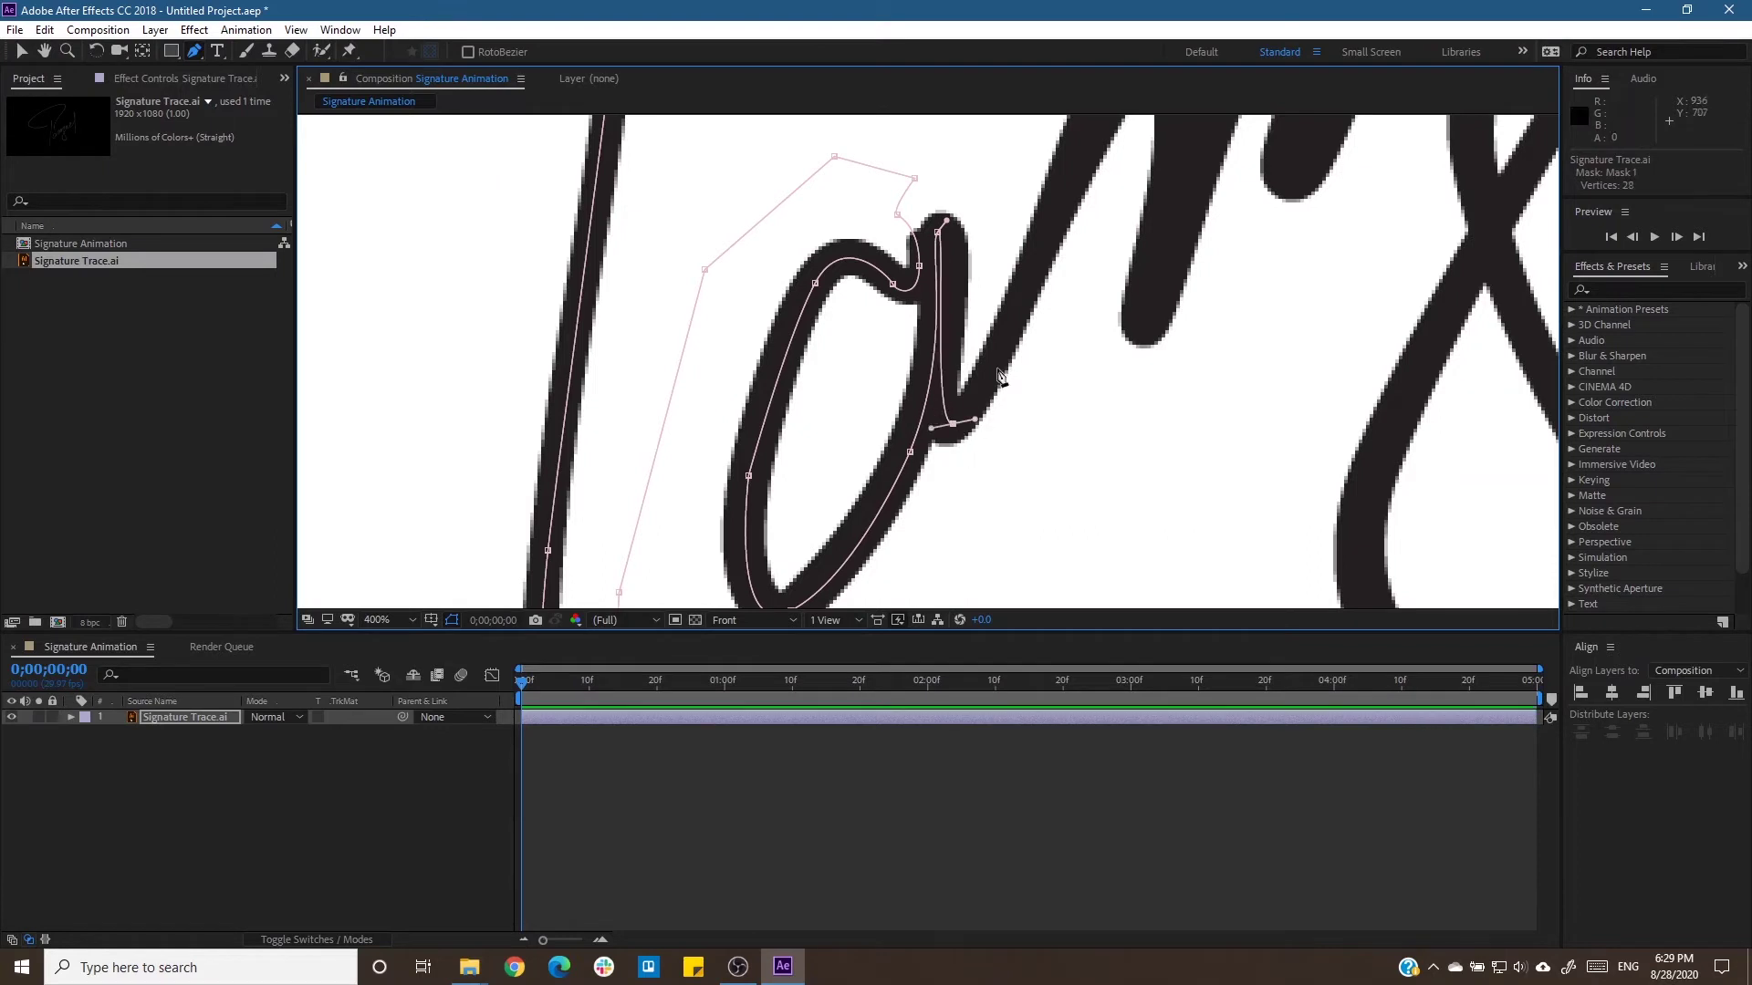
Continue the mask along the m, shaping each new vertex's curve to the stroke.
scroll(844, 313, "up", 1)
scroll(845, 313, "right", 2)
left_click_drag(829, 301, 840, 271)
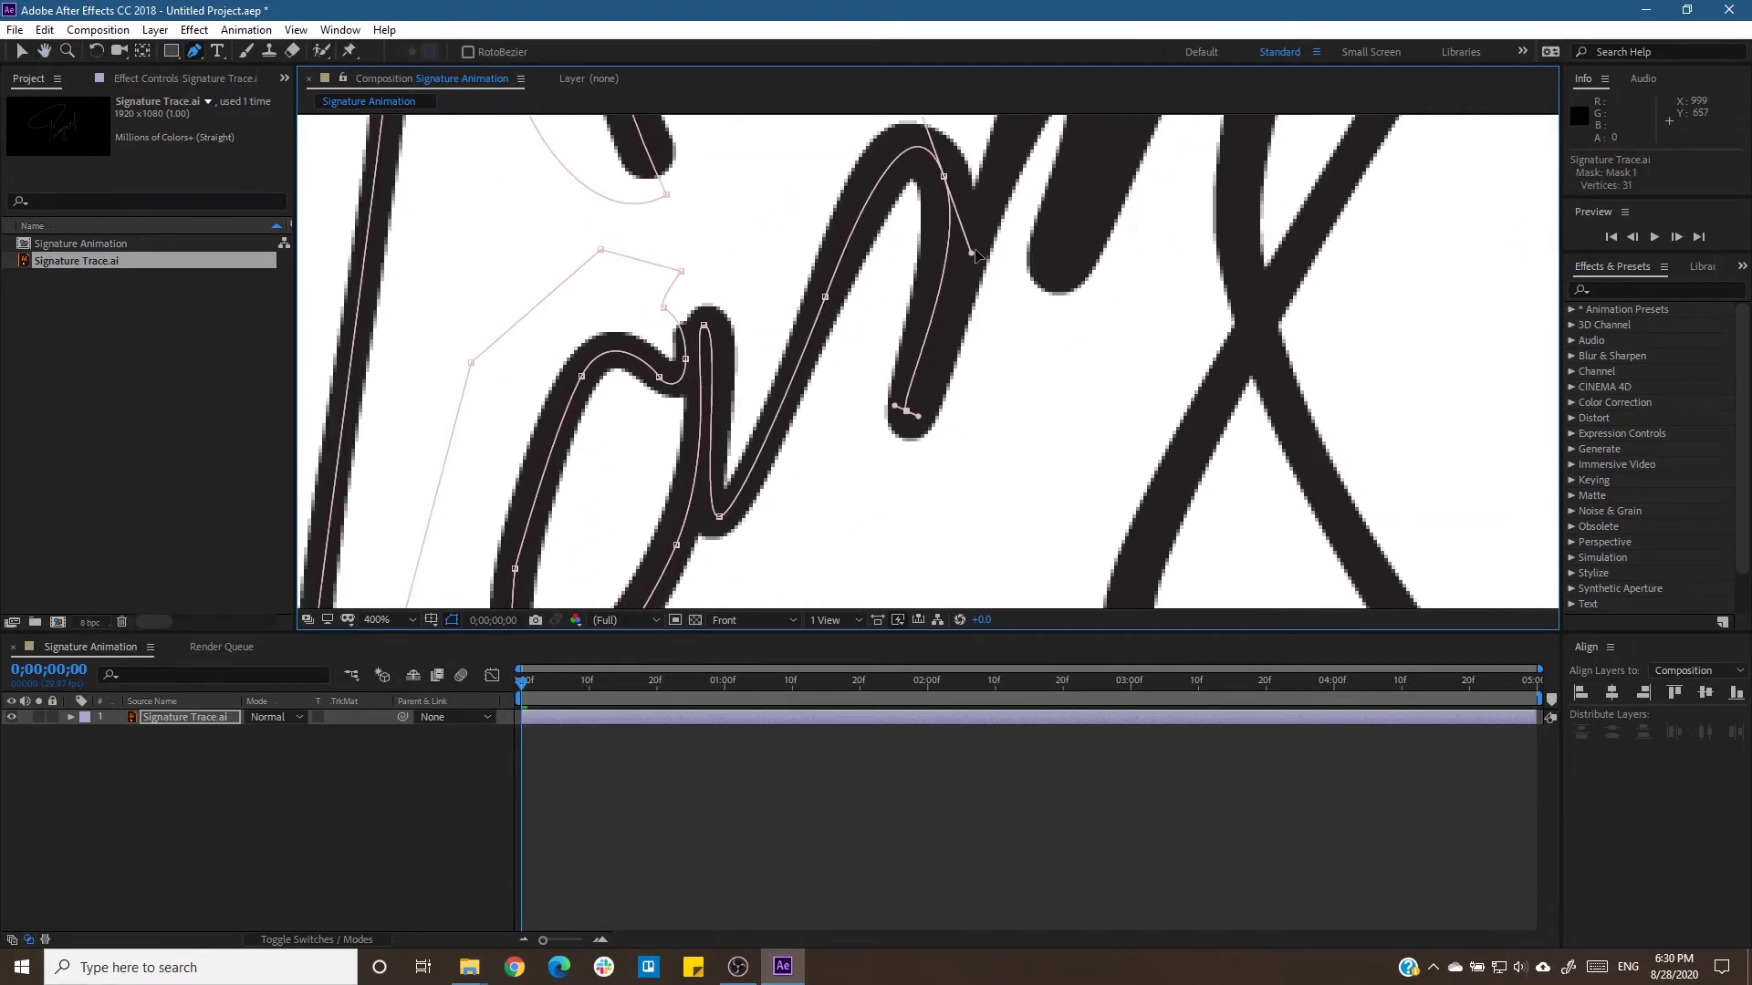
left_click_drag(1034, 313, 910, 481)
left_click_drag(916, 243, 959, 183)
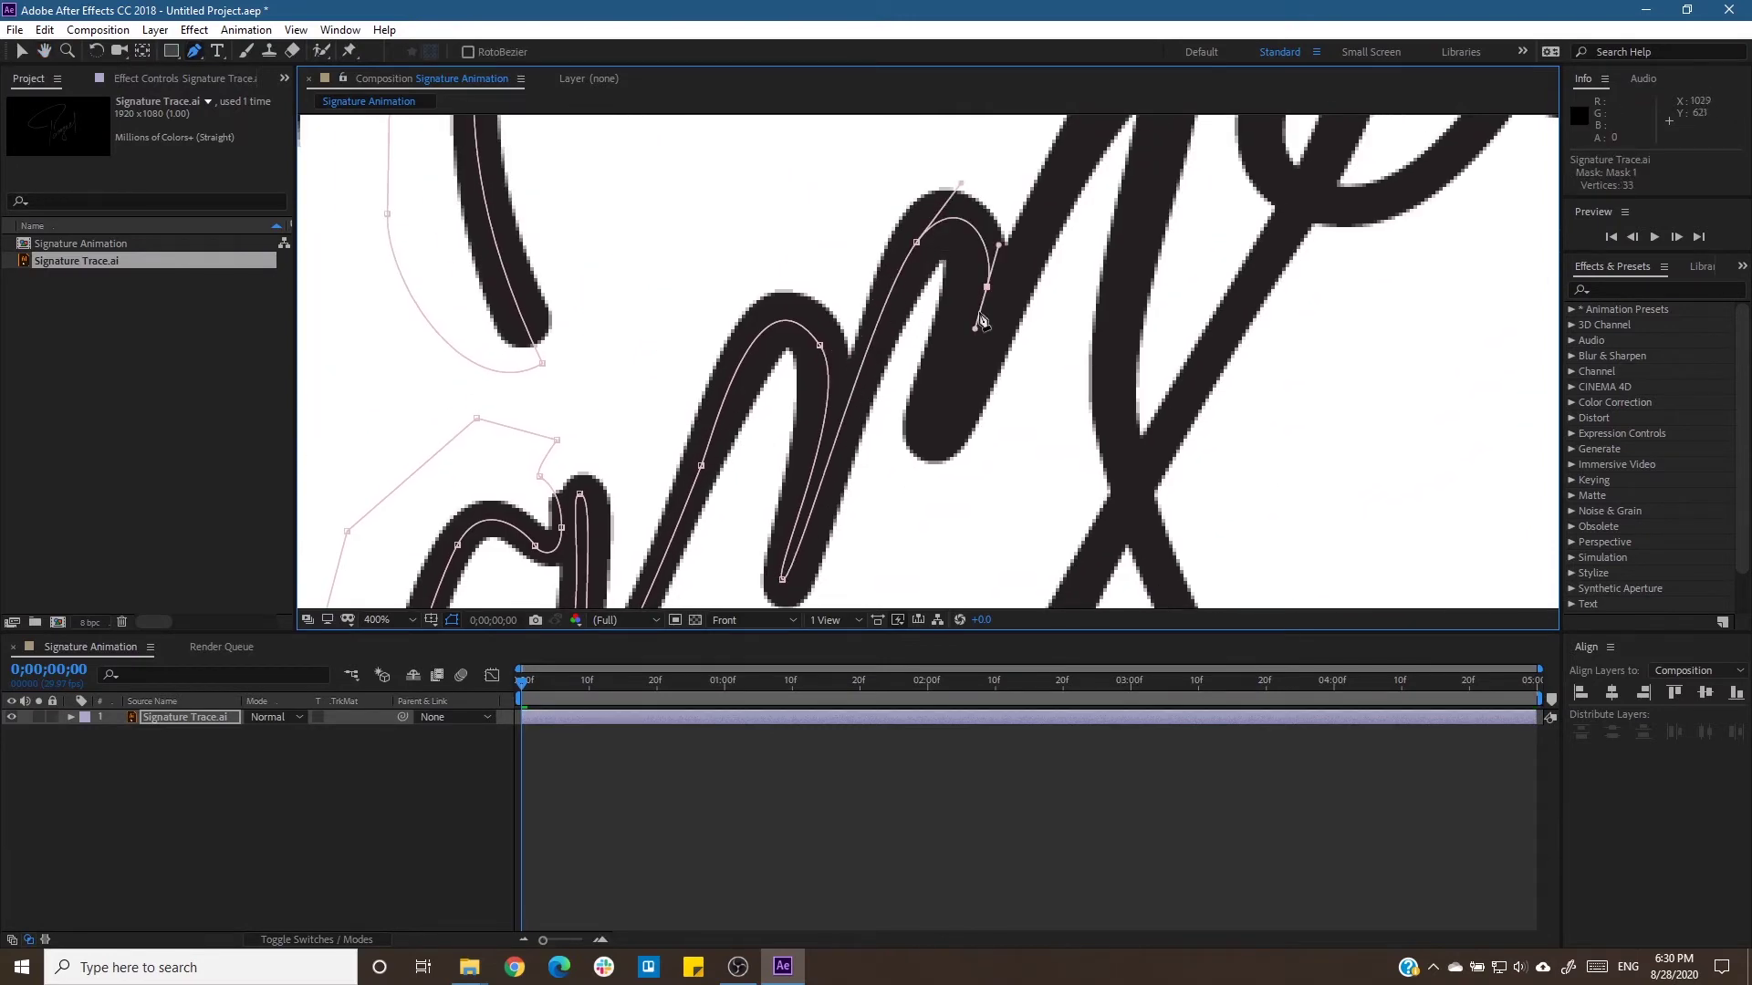
scroll(1037, 260, "up", 1)
scroll(800, 297, "right", 2)
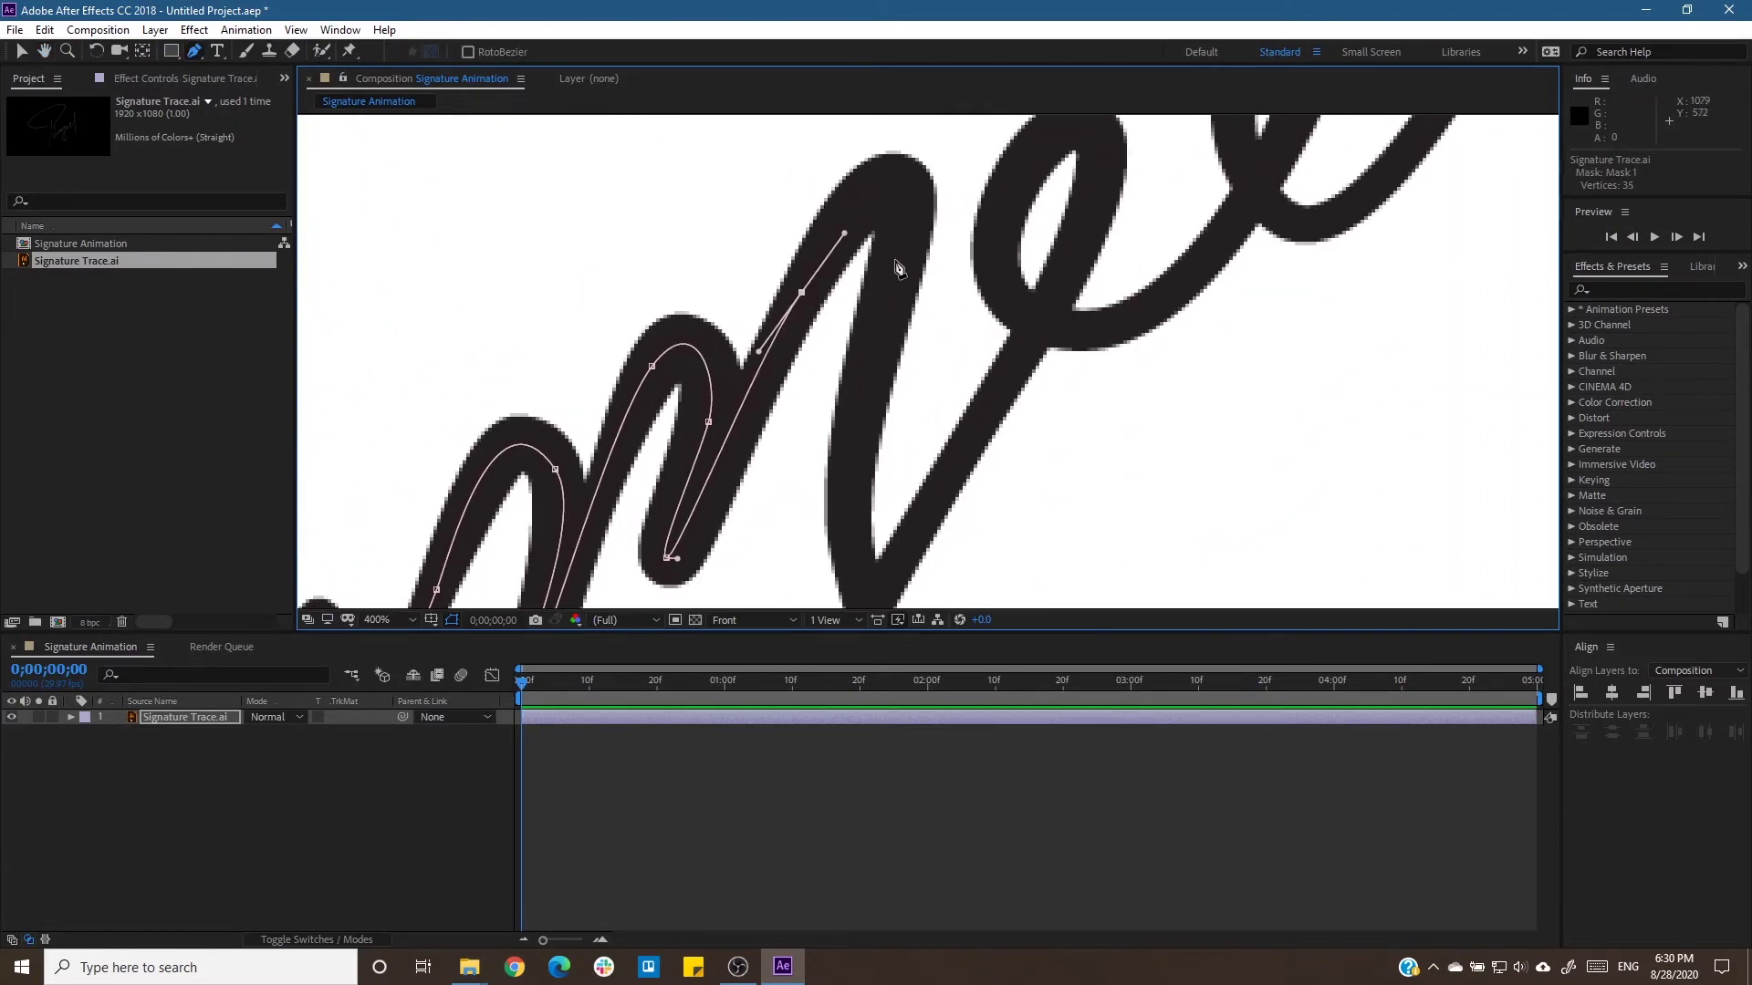
scroll(895, 266, "down", 2)
left_click(847, 382)
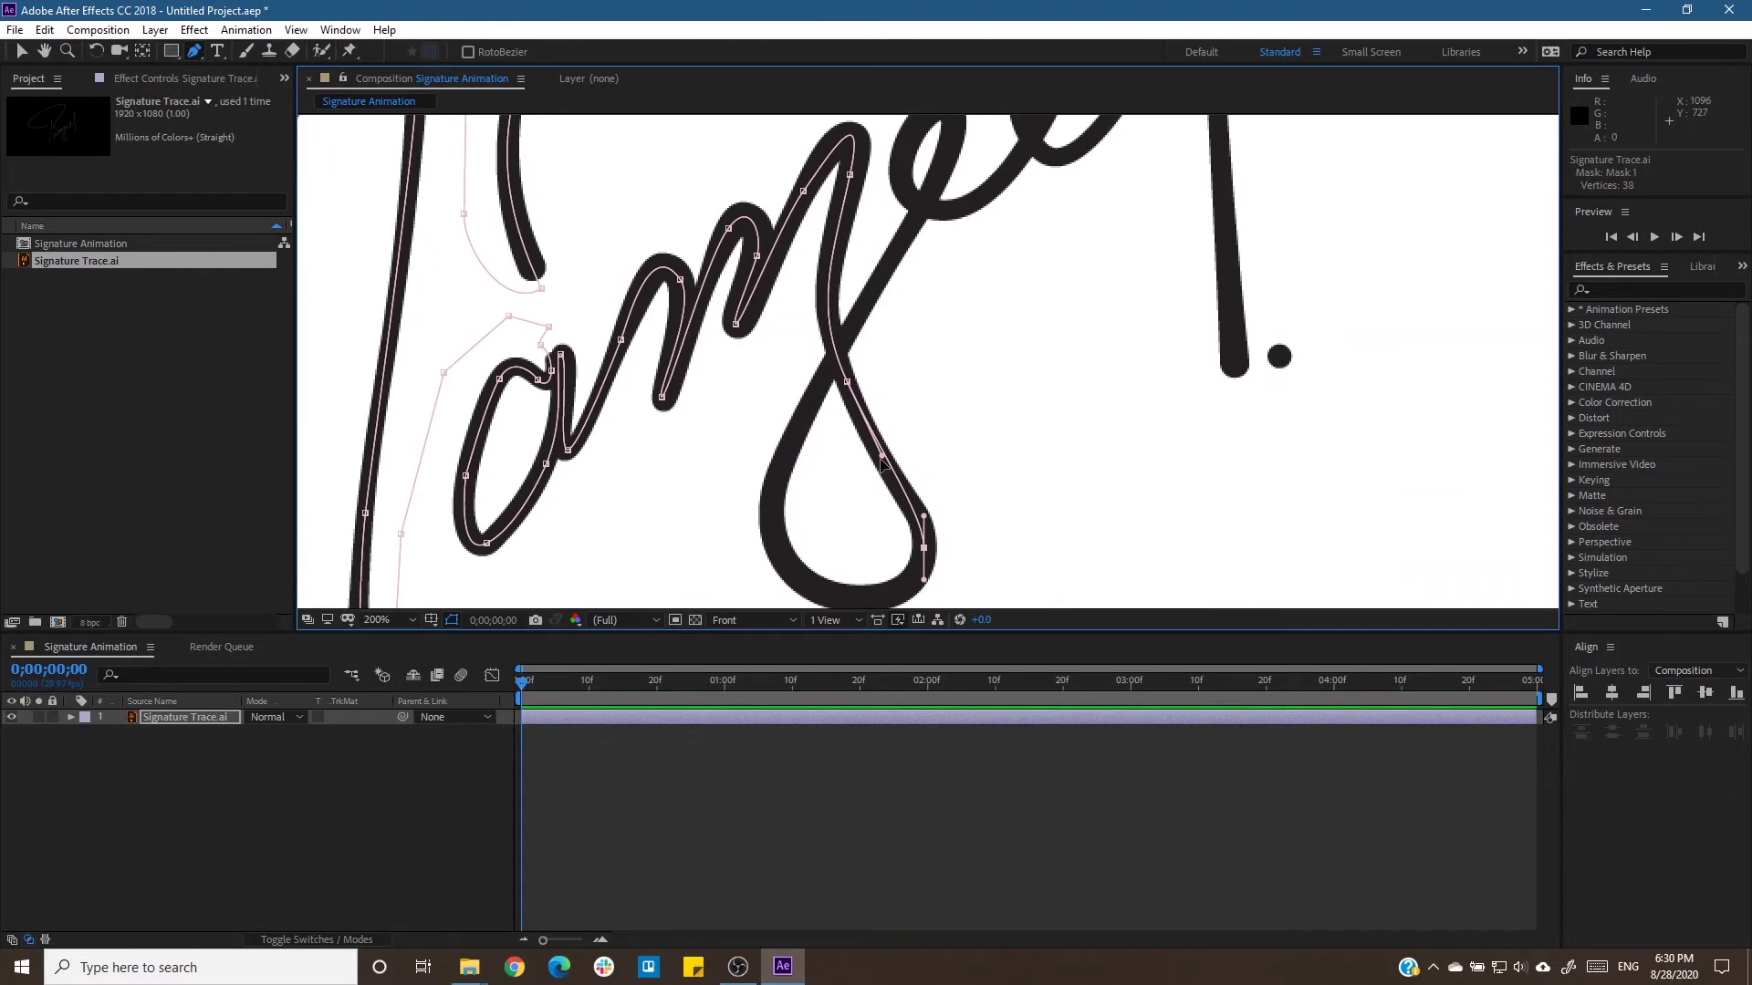
Add curved mask vertices around the bottom loop and the e loop.
scroll(958, 539, "up", 2)
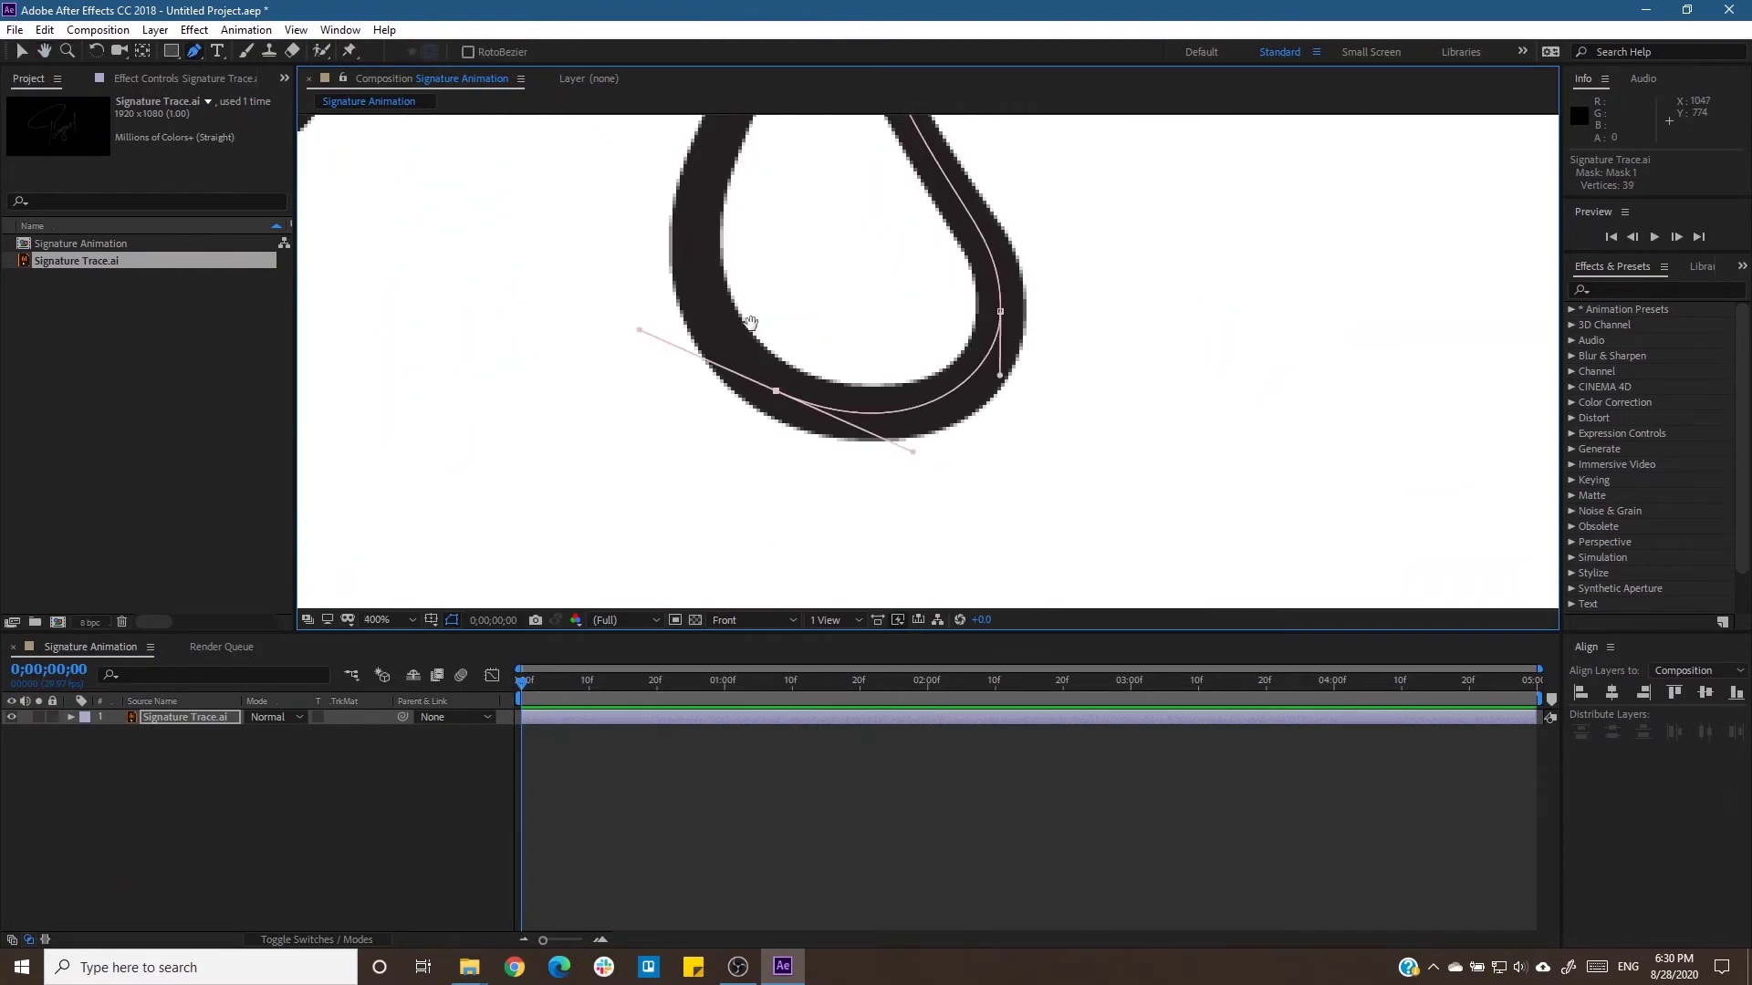
scroll(750, 322, "up", 2)
scroll(750, 322, "left", 1)
scroll(629, 276, "down", 1)
left_click_drag(625, 289, 630, 276)
scroll(831, 236, "up", 3)
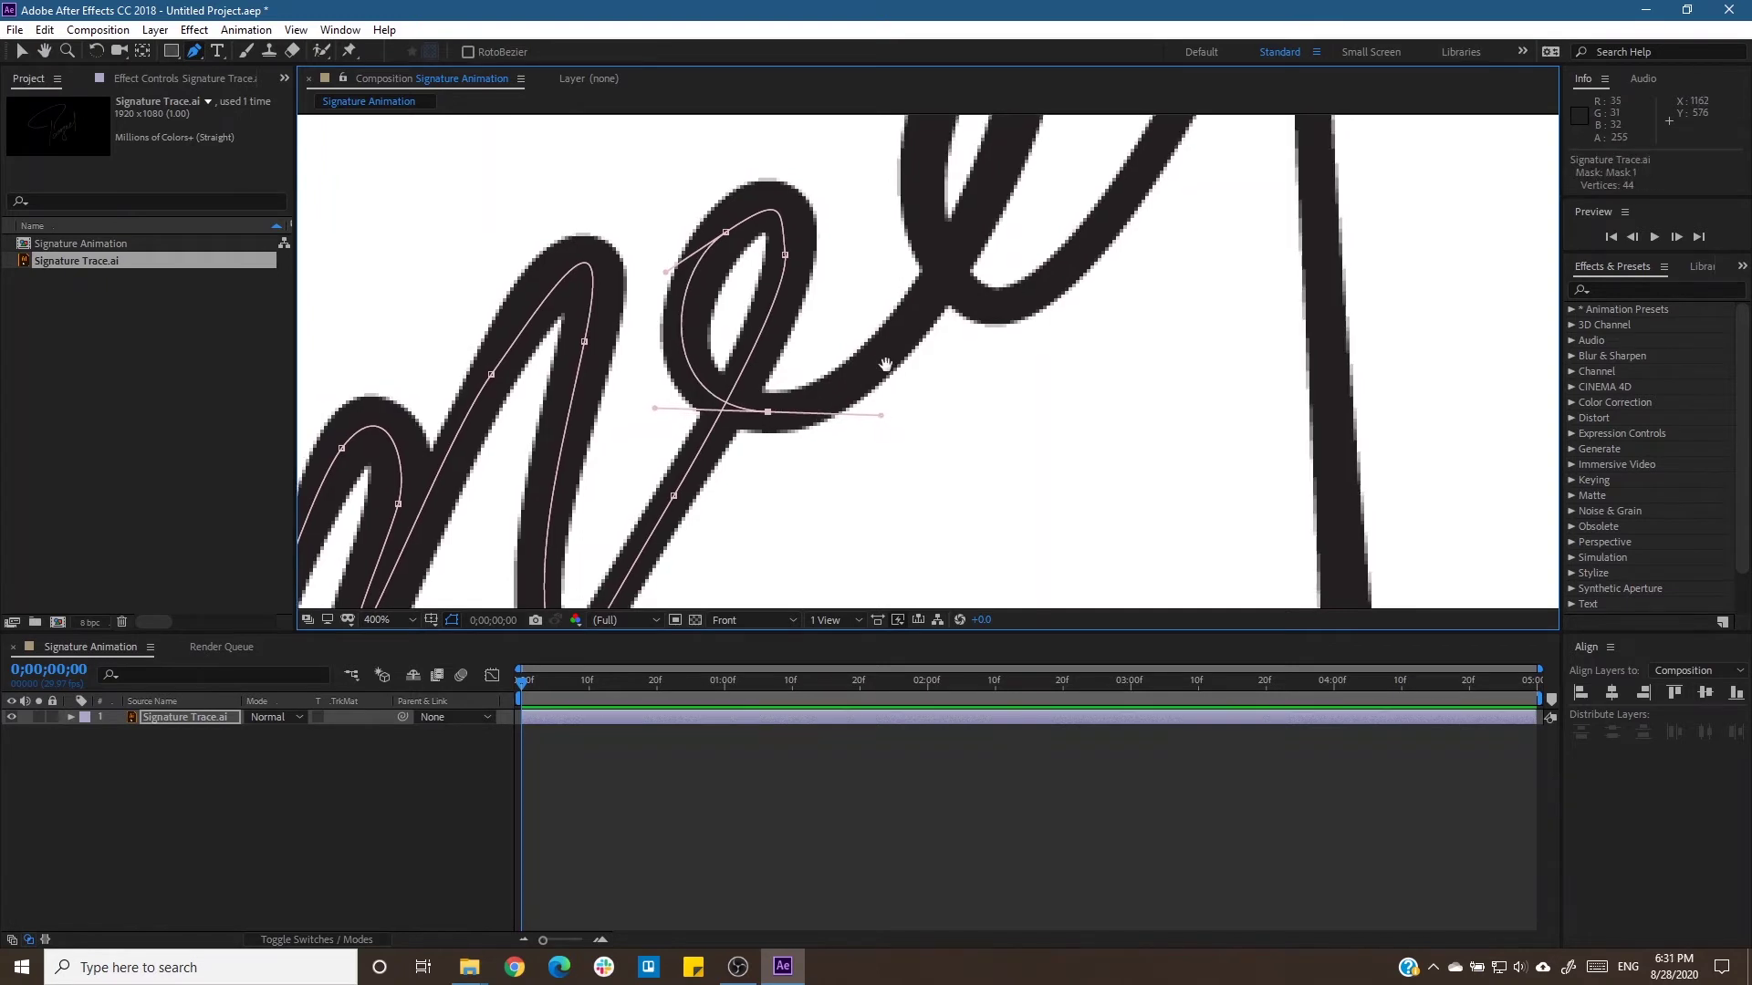
scroll(821, 365, "up", 2)
scroll(821, 365, "right", 1)
left_click_drag(960, 234, 948, 237)
scroll(1038, 591, "down", 1)
left_click_drag(932, 513, 821, 399)
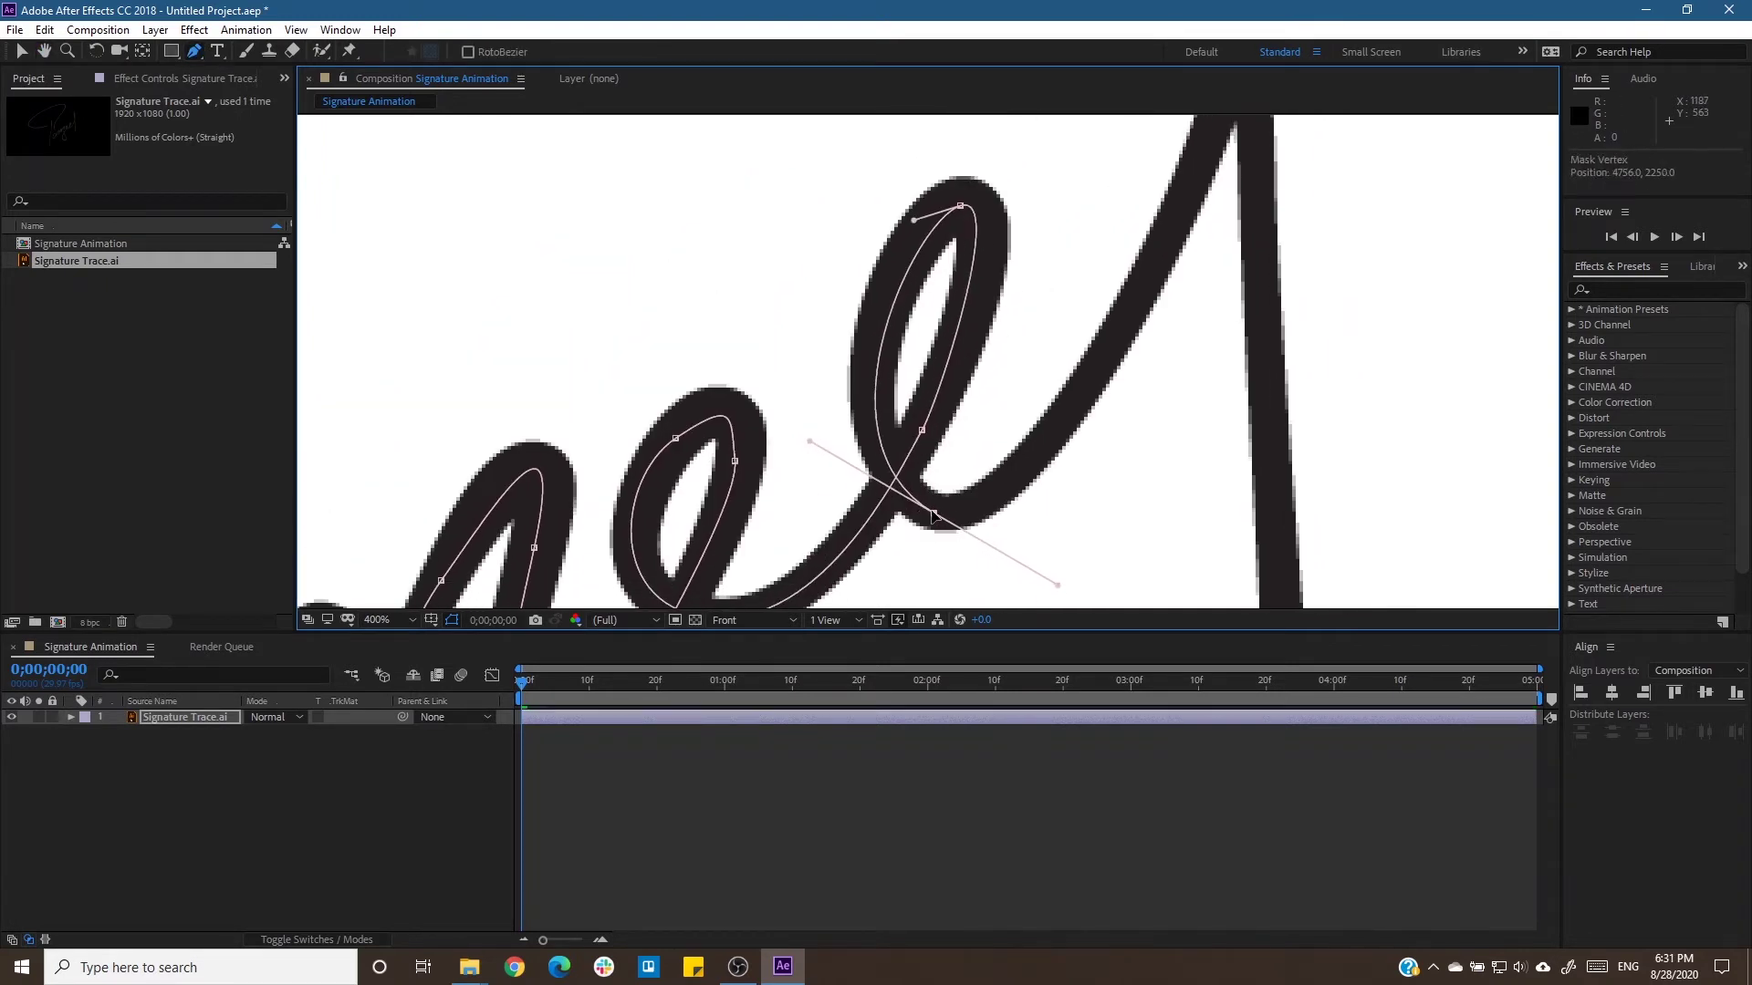
Add a vertex on the upper stroke and re-angle the handles on the l's points.
scroll(903, 274, "right", 3)
left_click(890, 344)
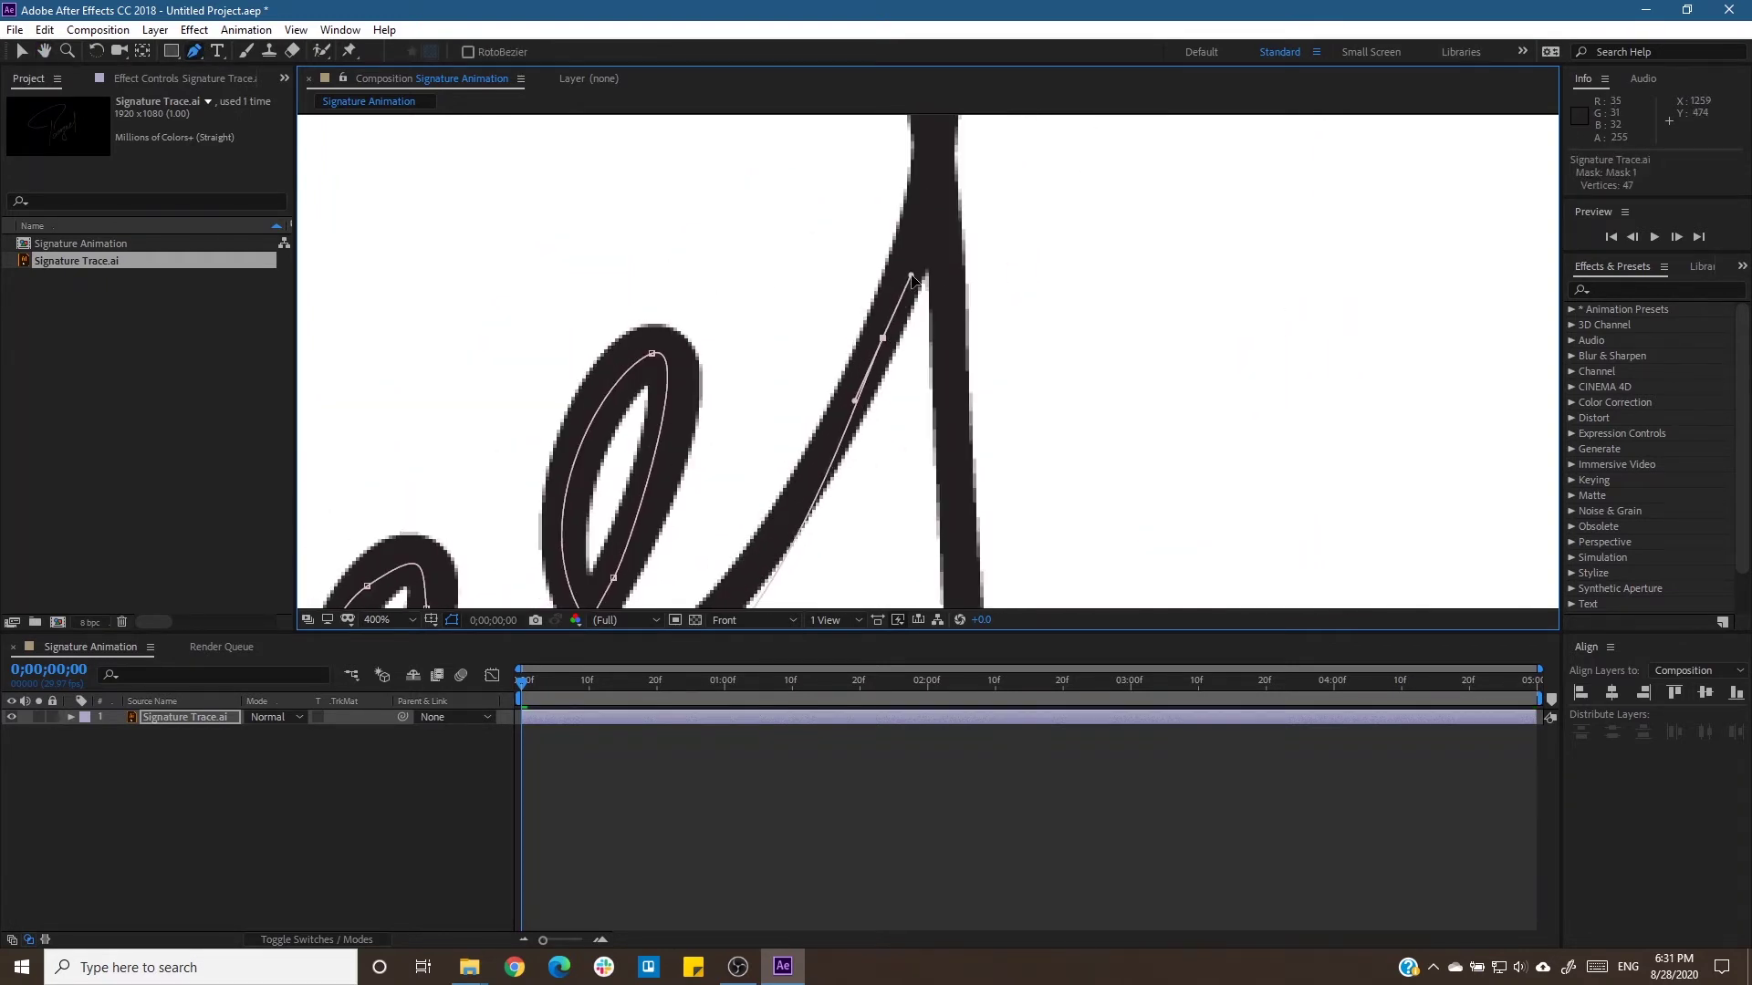
scroll(821, 411, "left", 1)
scroll(821, 411, "down", 1)
left_click_drag(808, 539, 798, 465)
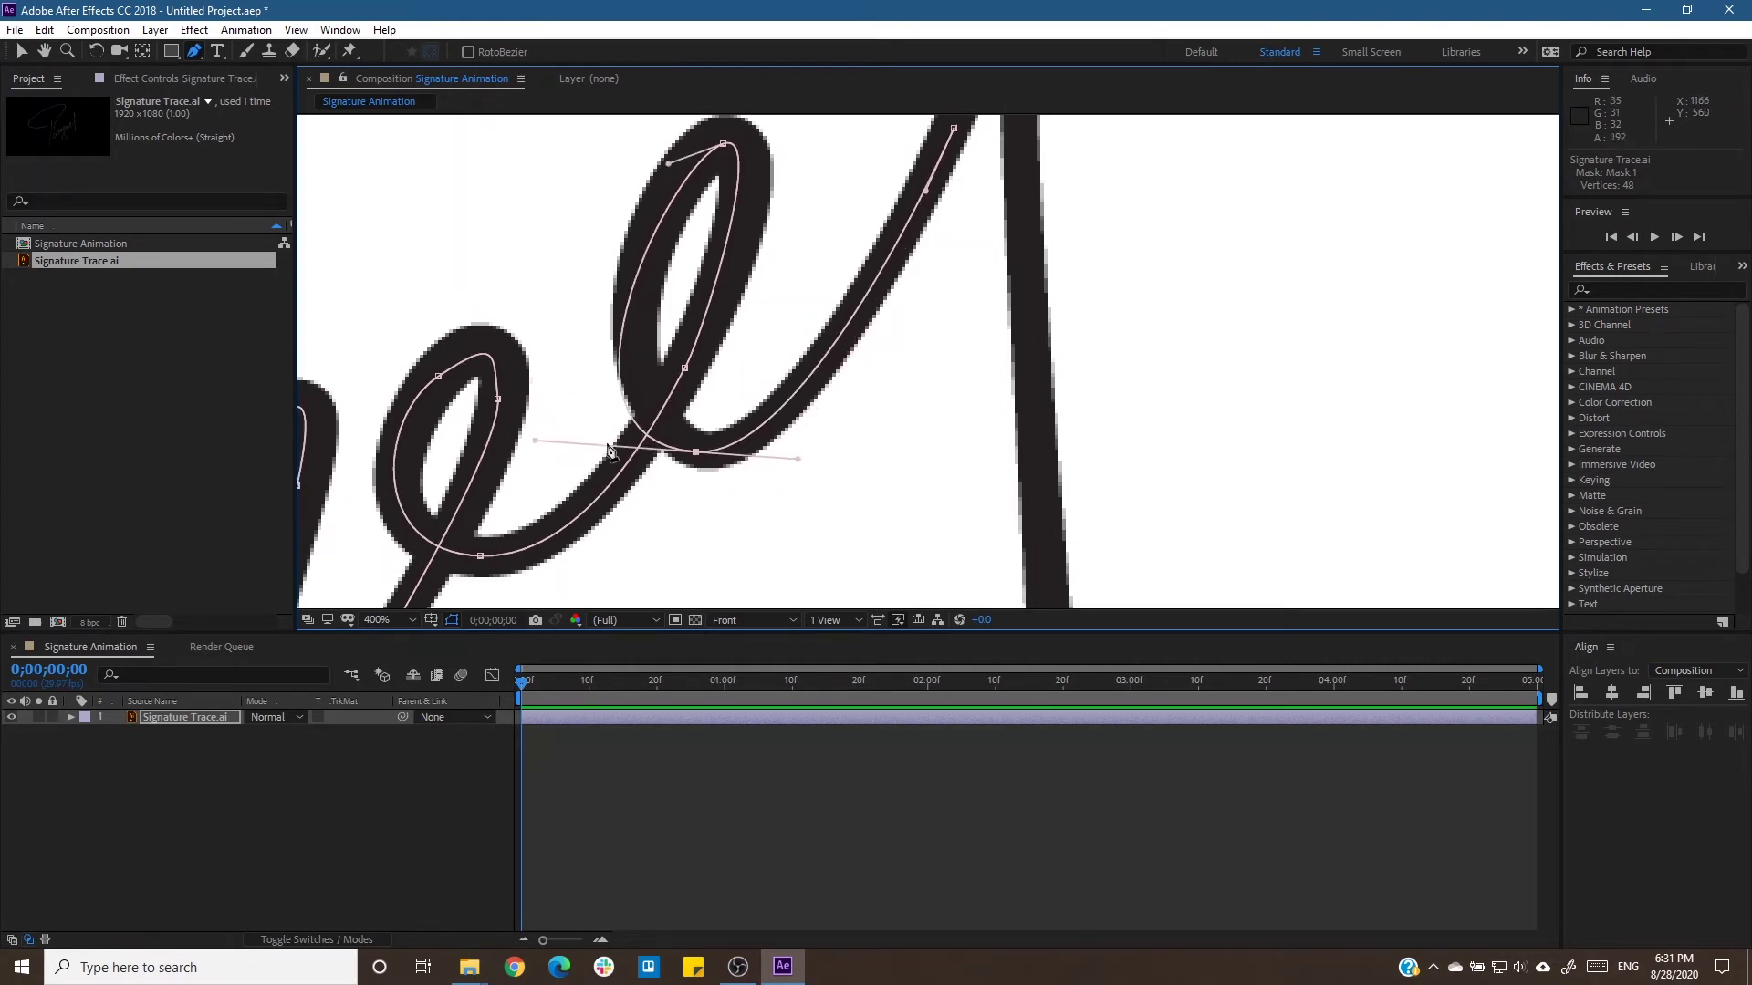
left_click_drag(723, 144, 646, 137)
left_click_drag(577, 437, 794, 496)
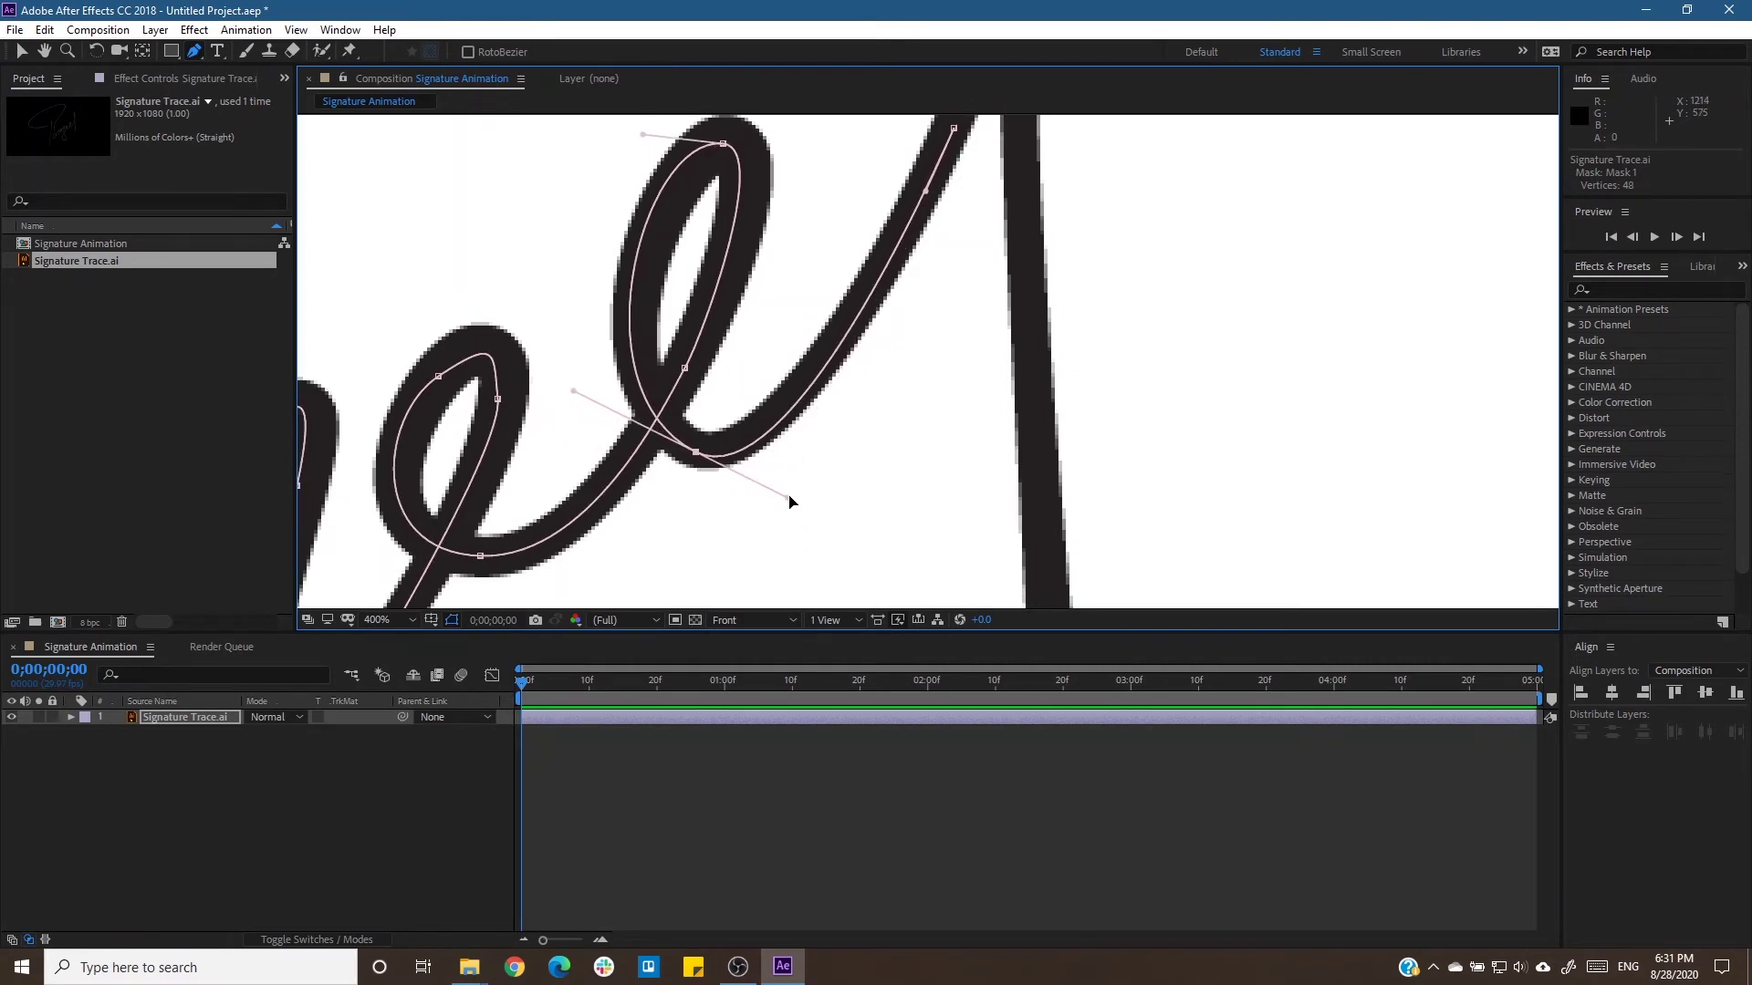
scroll(794, 496, "down", 2)
scroll(937, 283, "up", 4)
Extend the mask down the l stroke to its bottom and end it on the final dot.
key("g")
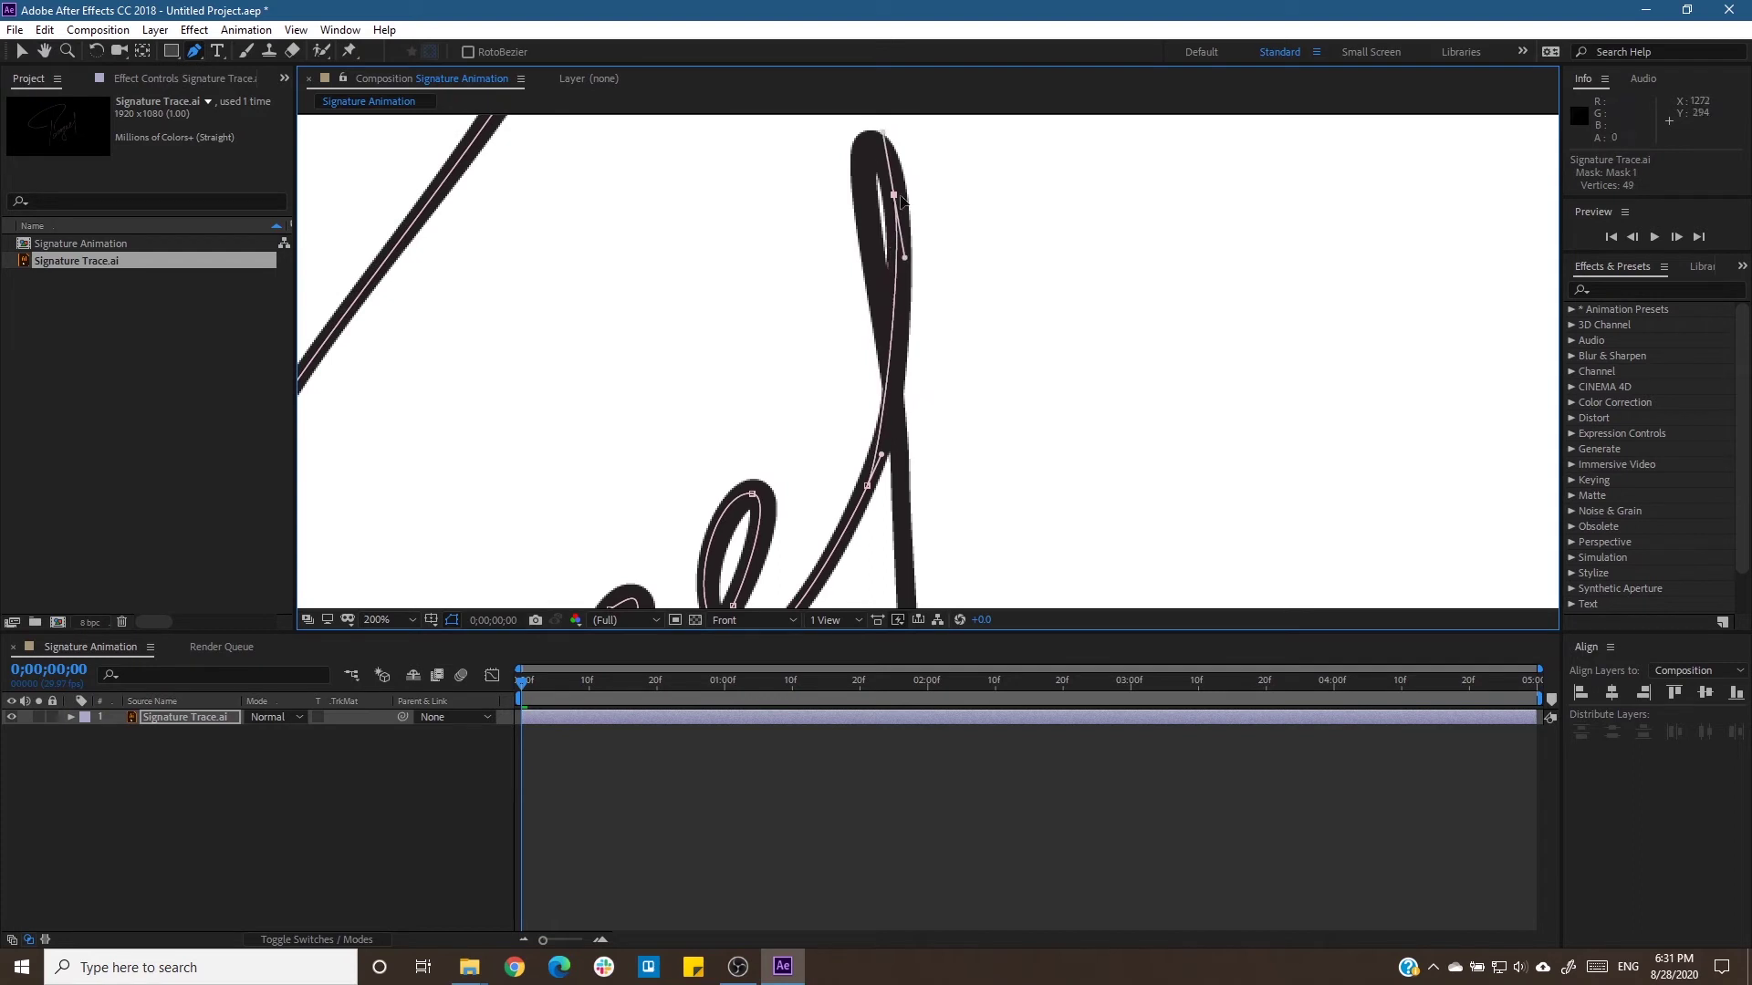
left_click_drag(921, 301, 919, 301)
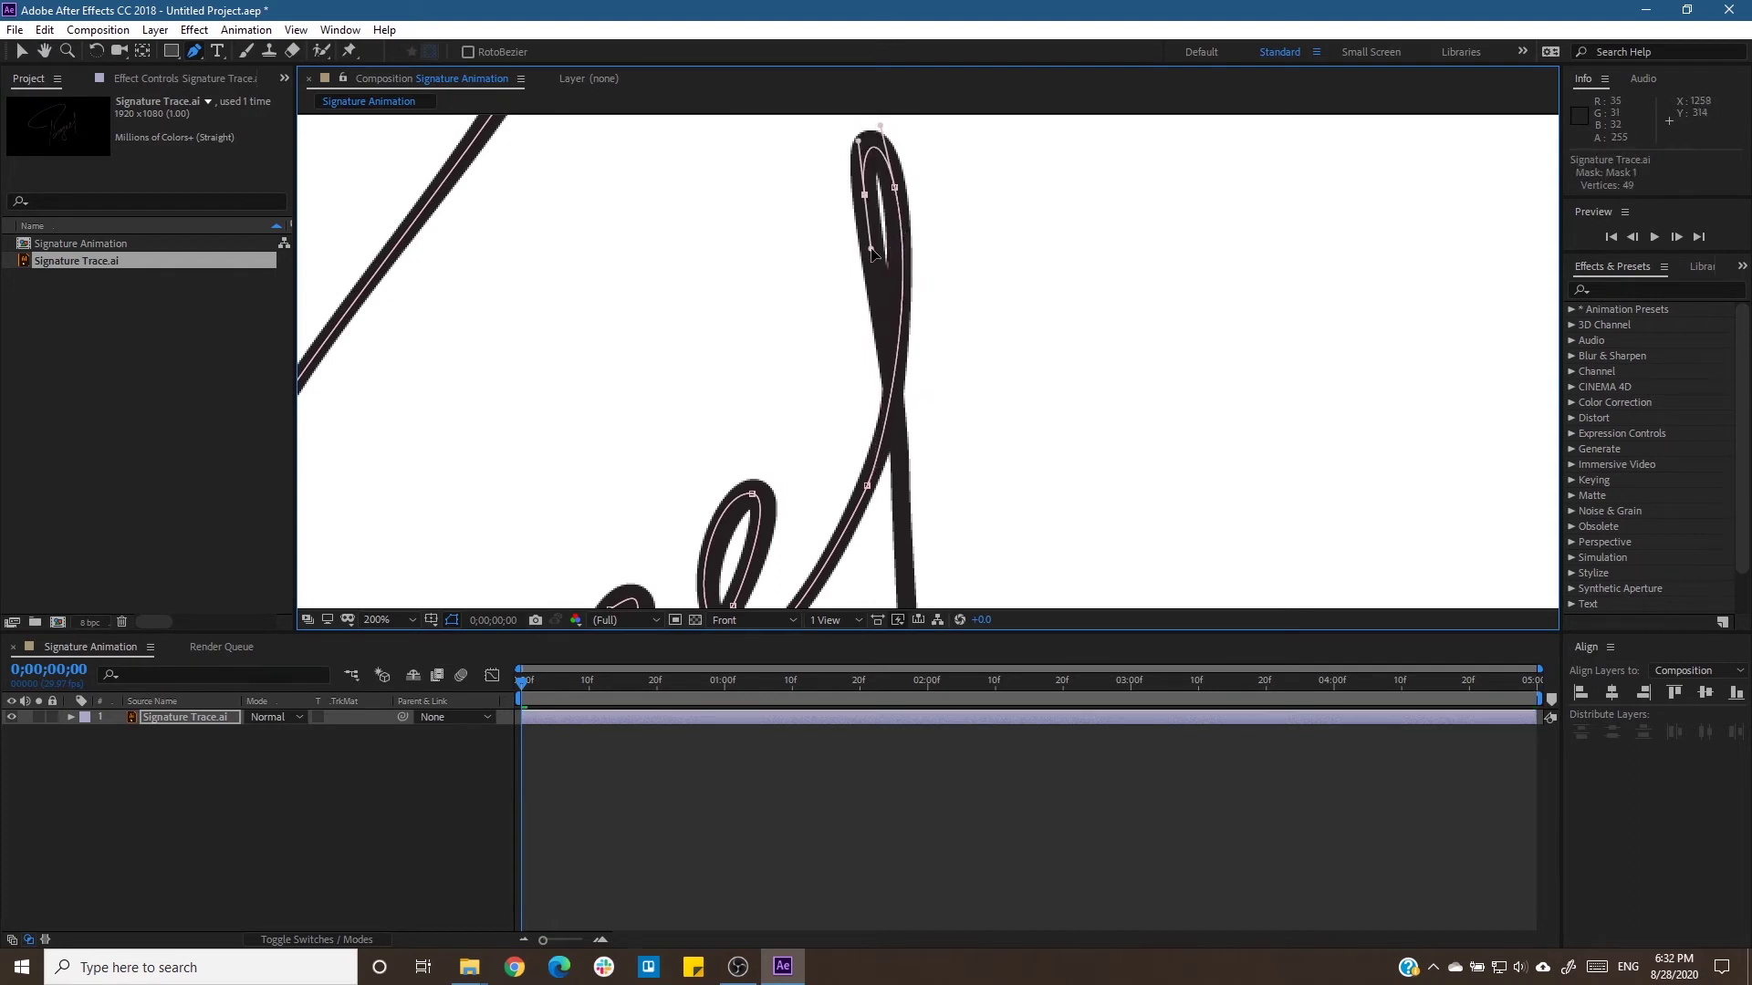
scroll(903, 441, "down", 1)
left_click(903, 441)
scroll(940, 529, "down", 3)
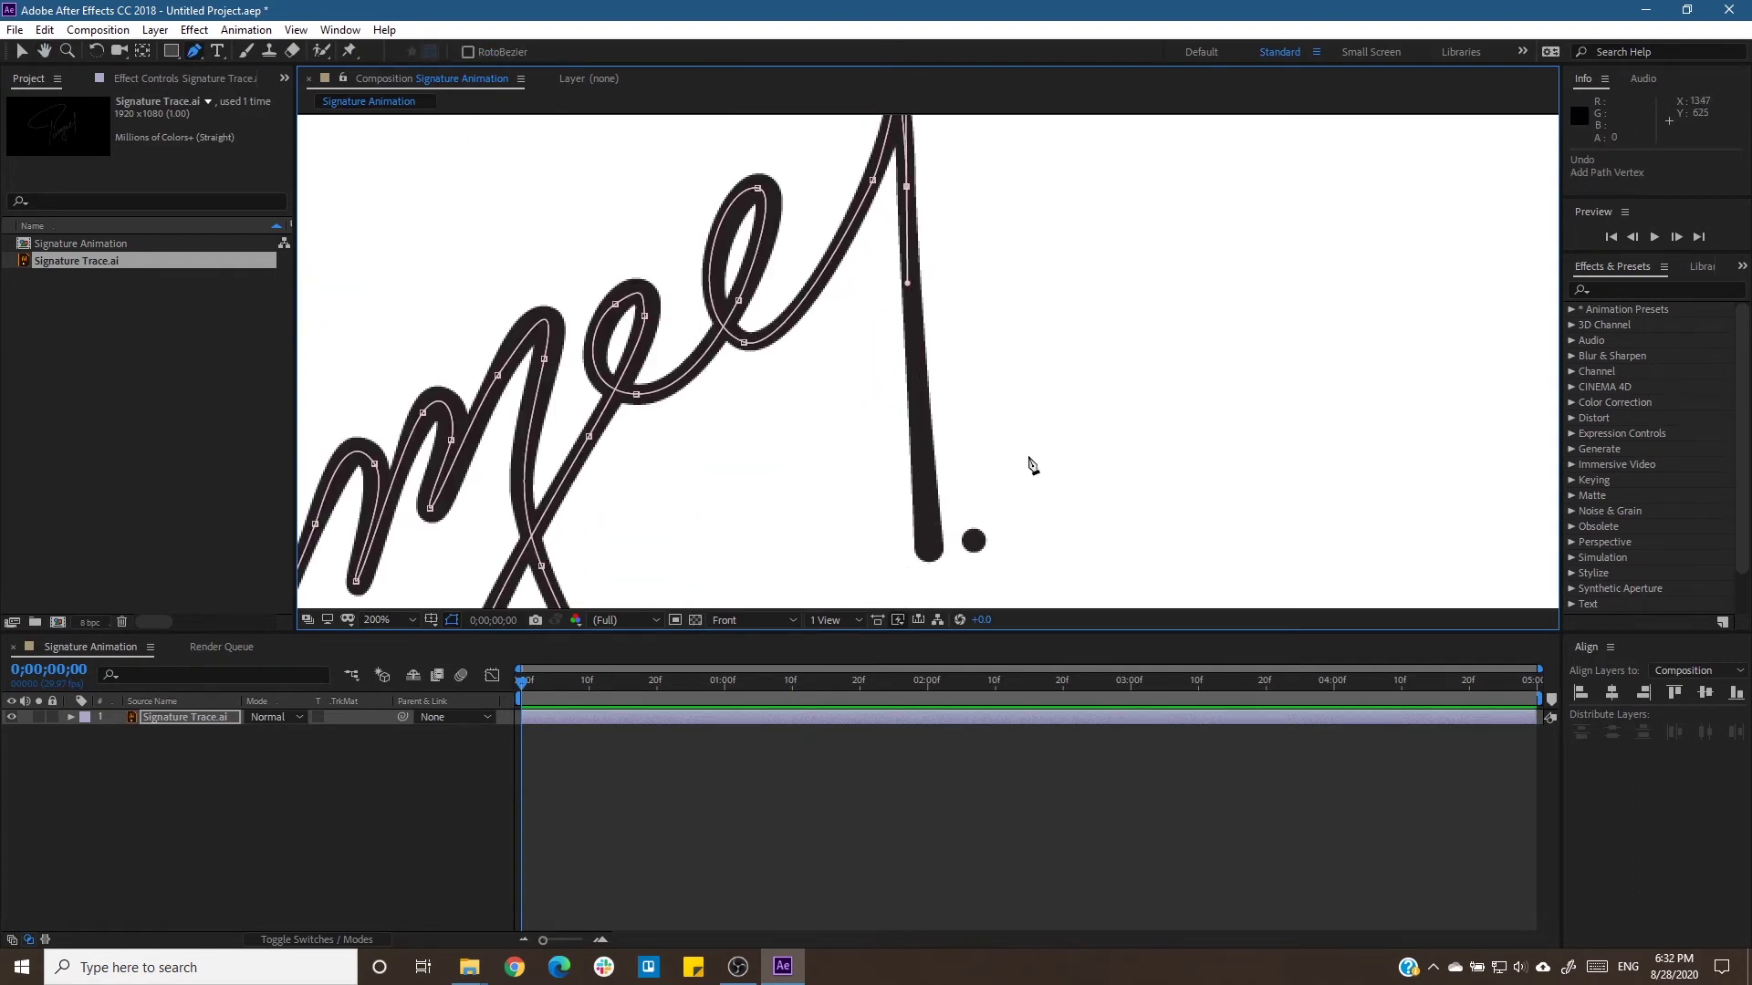
scroll(1004, 493, "down", 1)
left_click_drag(945, 529, 945, 572)
scroll(963, 538, "up", 1)
left_click(942, 354)
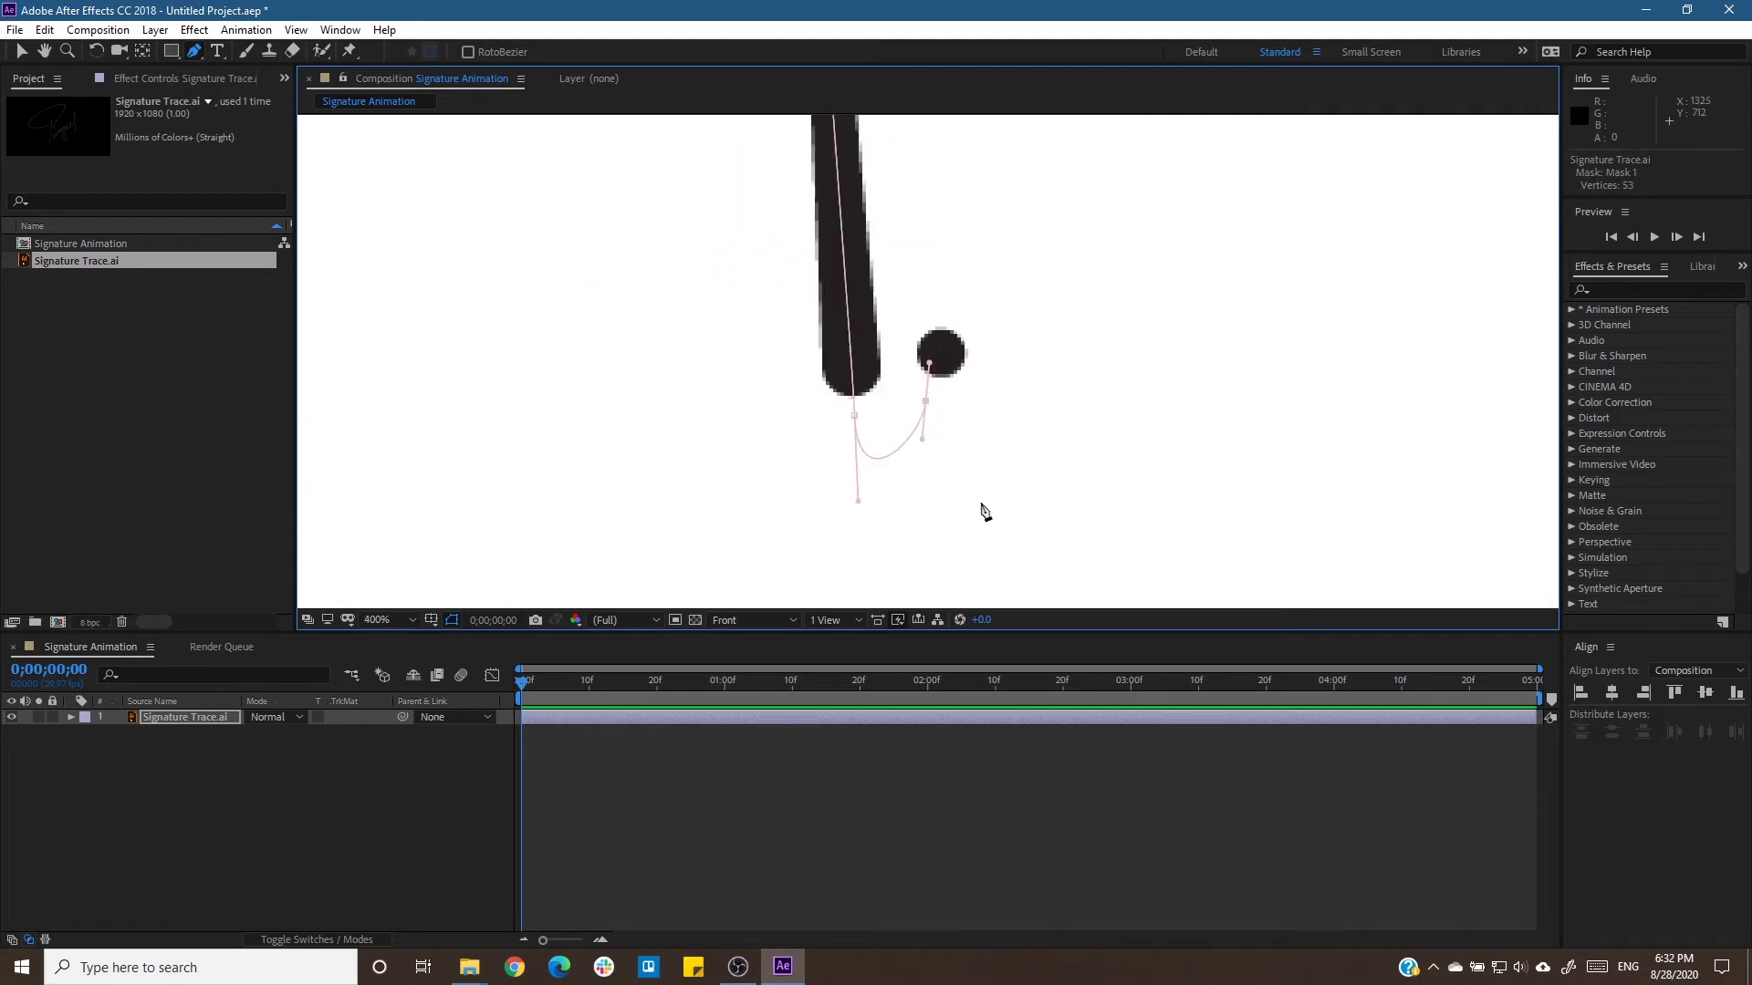
scroll(949, 354, "down", 1)
scroll(948, 354, "down", 2)
left_click(194, 30)
Apply a Stroke effect set to Reveal Original Image, with End at 0% at the composition start.
mouse_move(319, 278)
left_click(547, 741)
left_click(216, 288)
left_click(256, 338)
key("Home")
left_click_drag(173, 256, 2, 258)
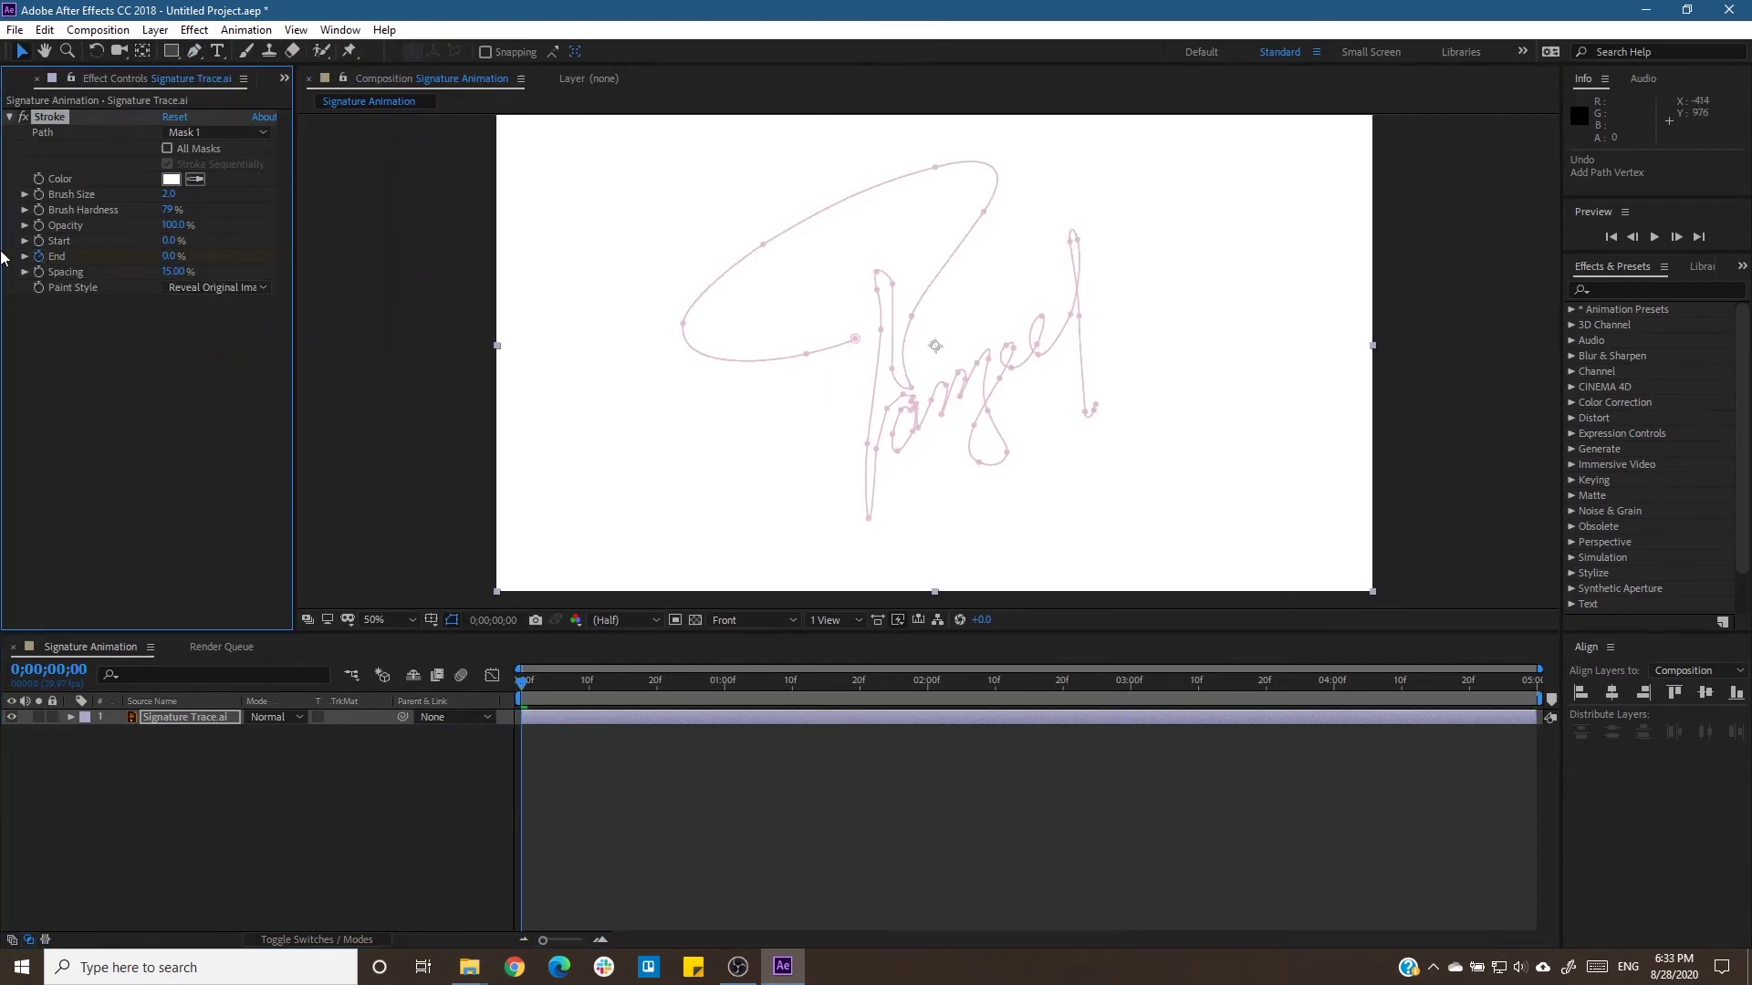
key("Return")
mouse_move(522, 682)
left_mouse_down()
mouse_move(1102, 691)
mouse_move(1036, 709)
left_mouse_up()
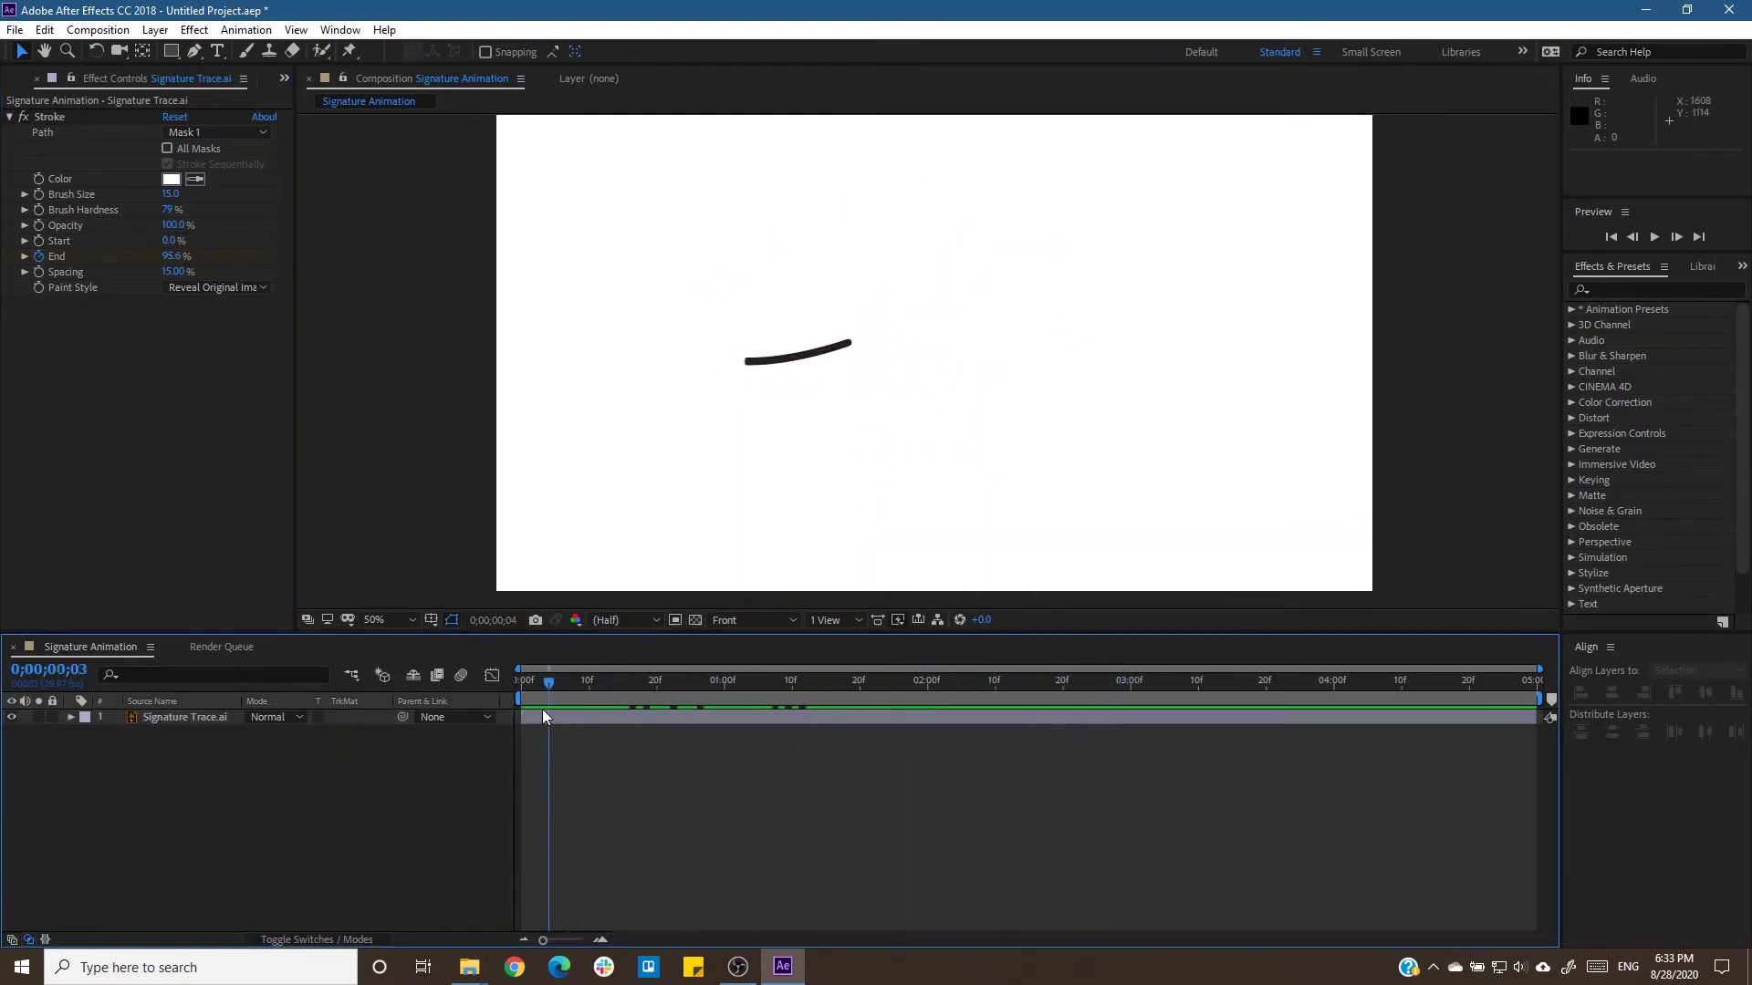
Set the Stroke Brush Size to 10 and scrub through the write-on animation.
left_click(1036, 716)
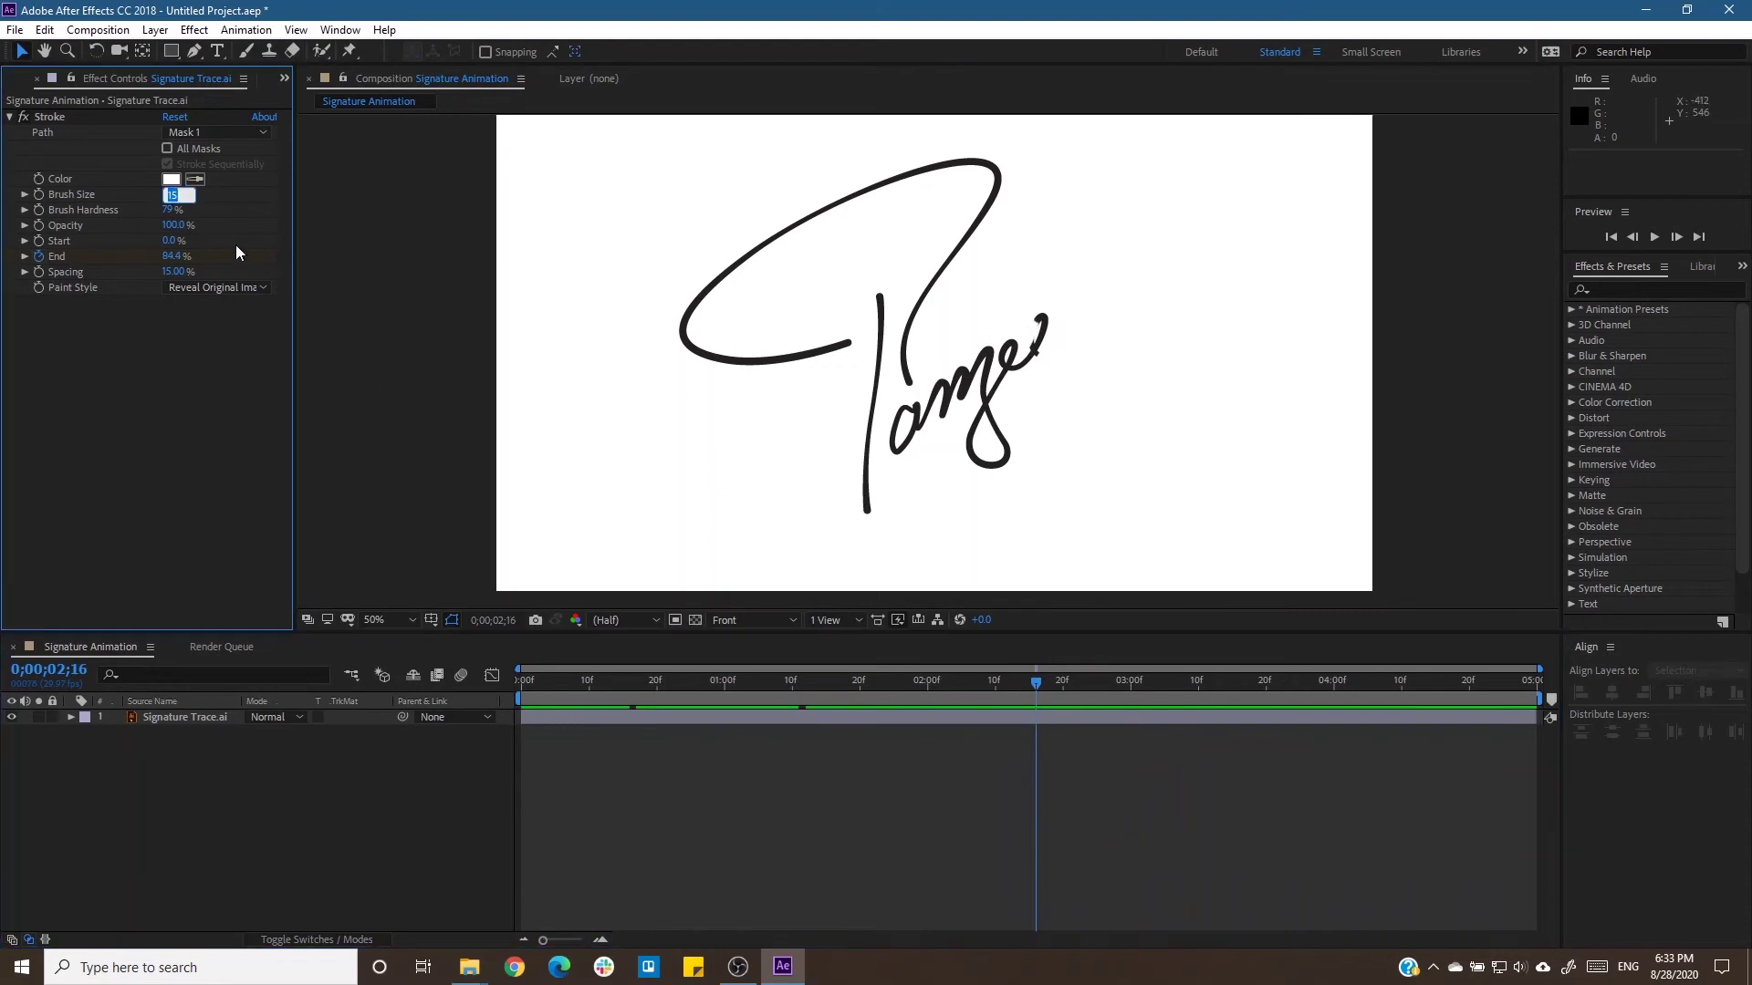
left_click(171, 194)
type("10")
left_click(1049, 803)
left_click_drag(1037, 682, 1032, 683)
scroll(1177, 338, "up", 2)
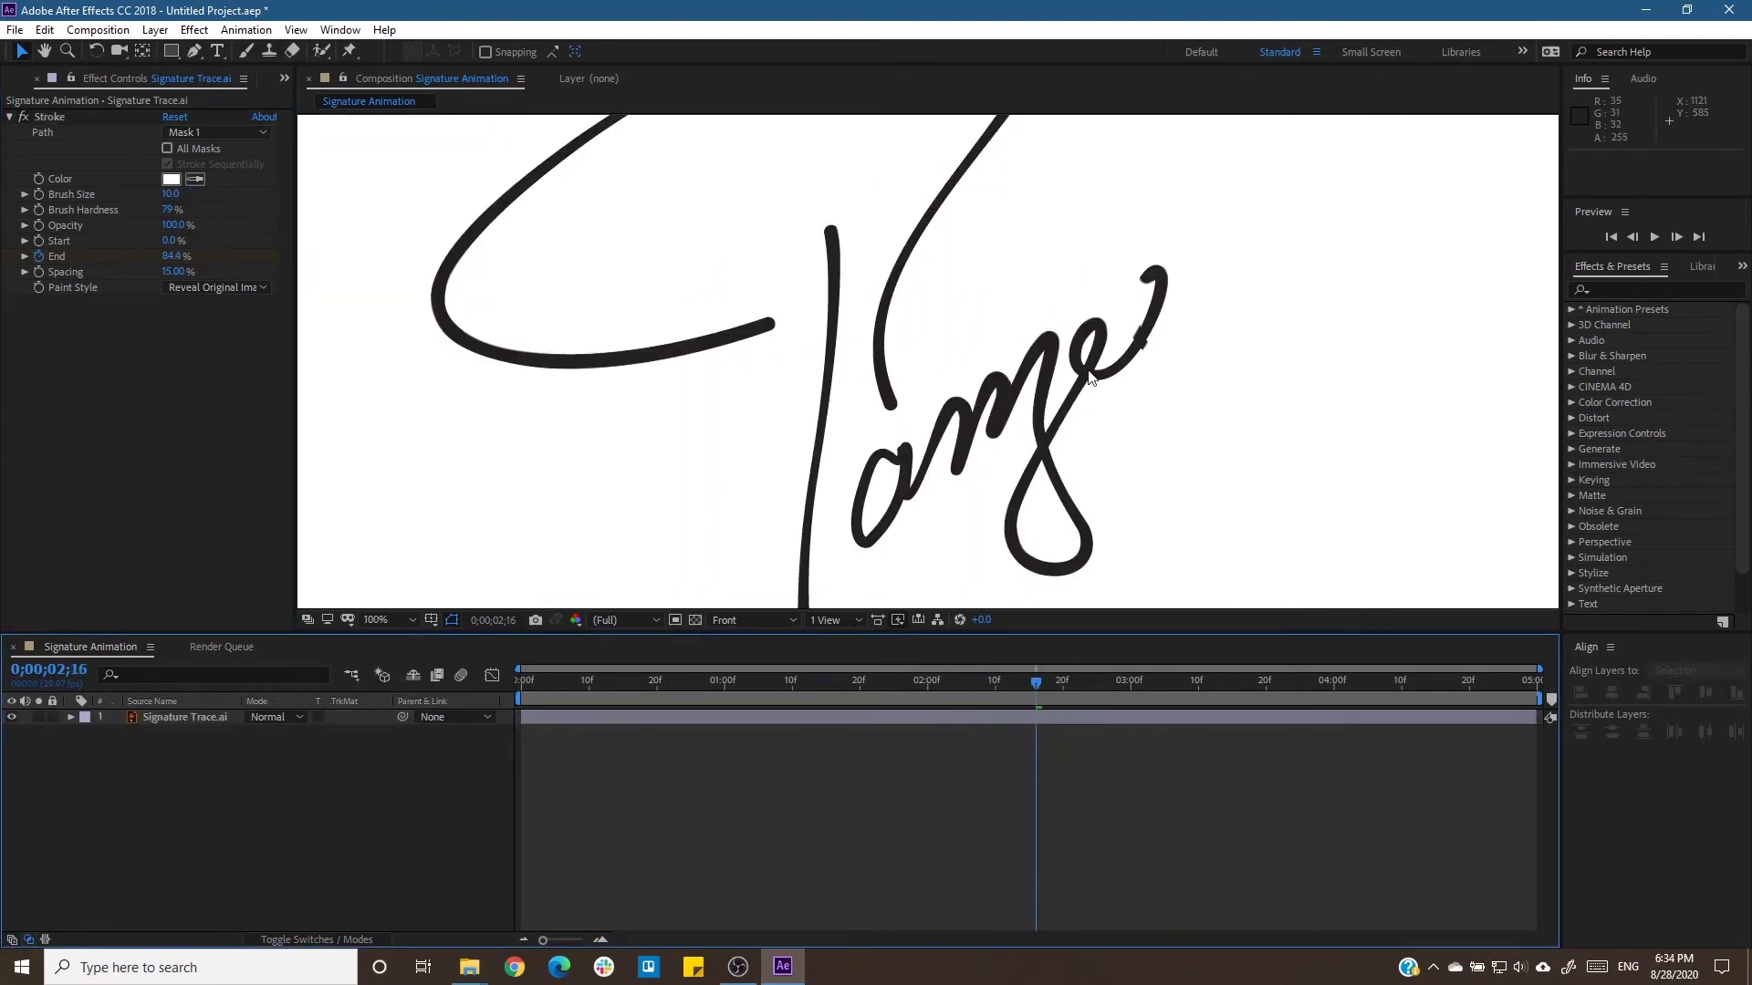
Try a thinner Stroke Brush Size of 8 and check the strokes later in the animation.
scroll(1177, 337, "up", 2)
left_click(1181, 330)
left_click_drag(171, 194, 165, 195)
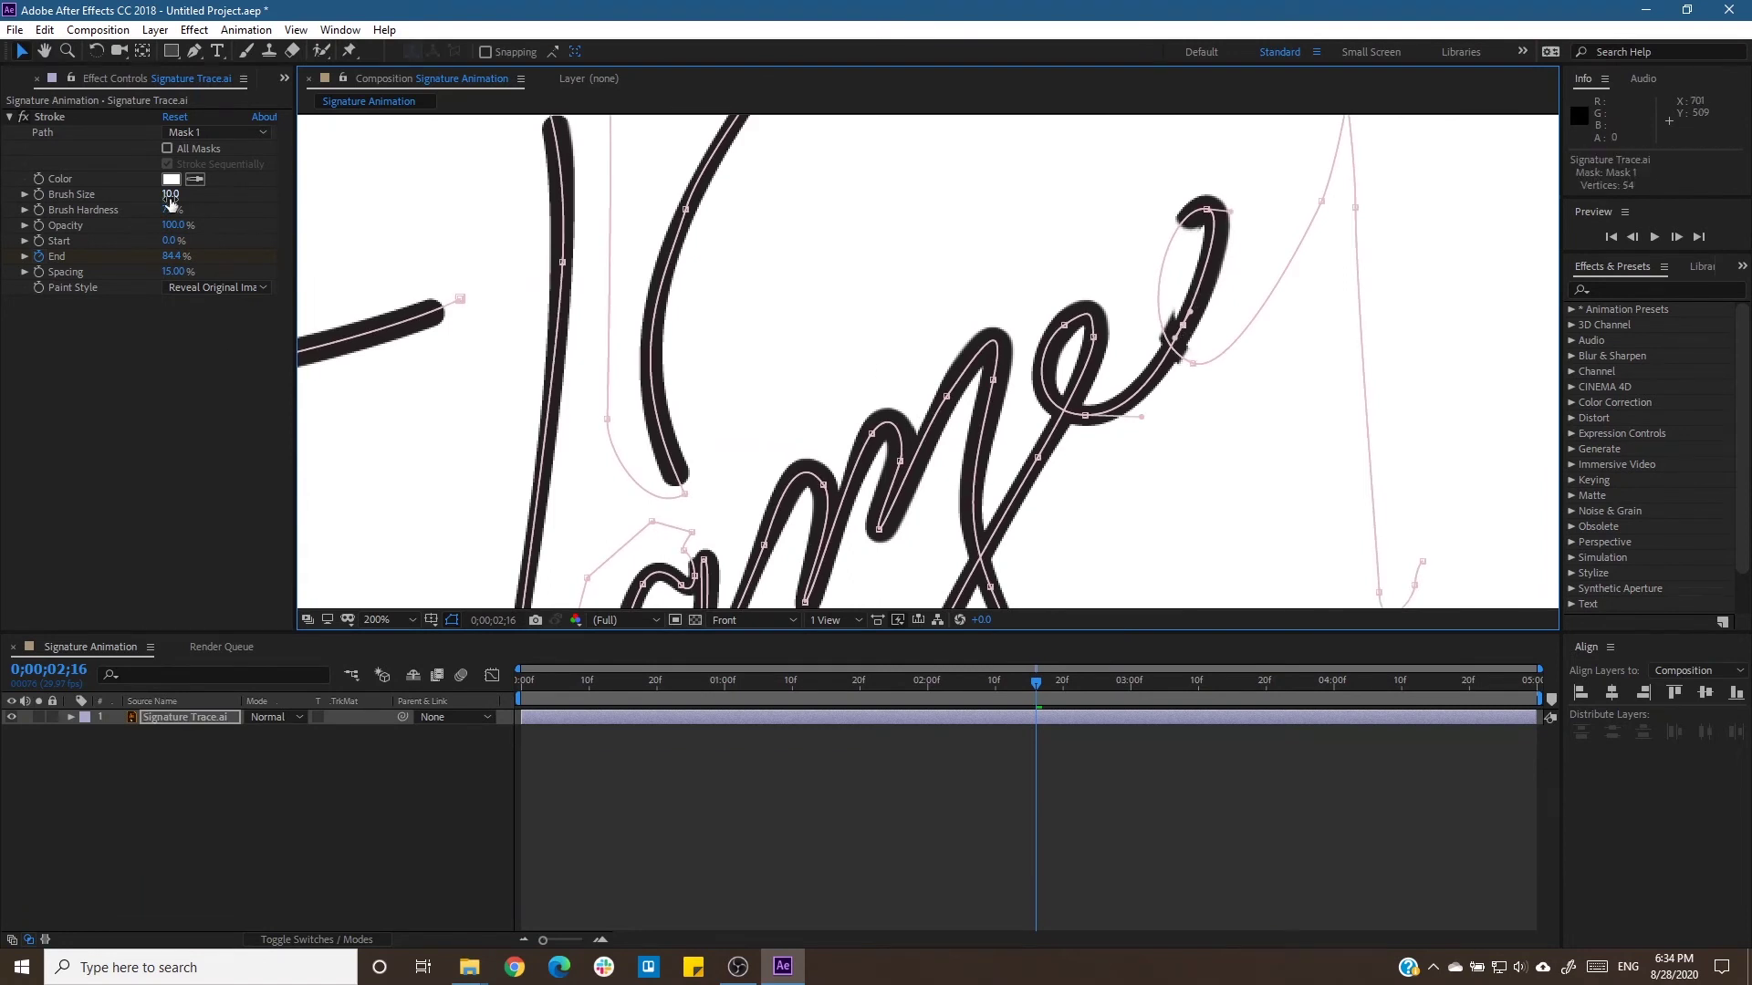
type("8")
key("Return")
scroll(828, 377, "down", 2)
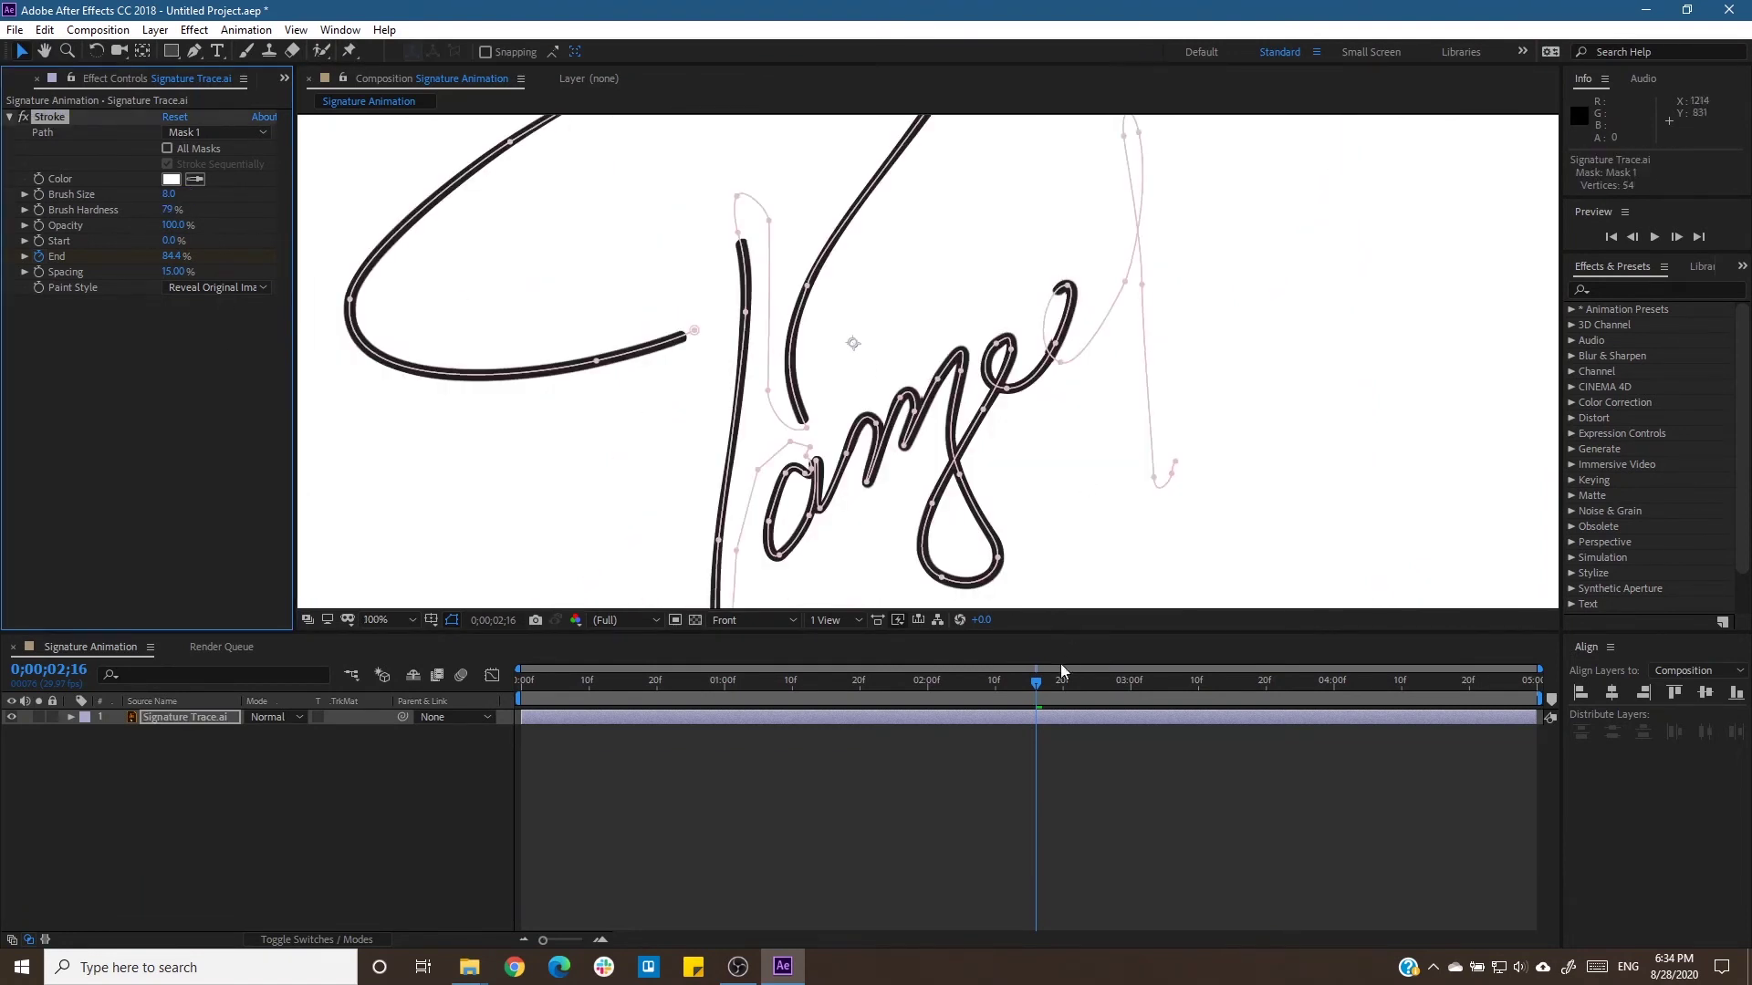
left_click_drag(1060, 679, 1151, 679)
scroll(1190, 498, "up", 4)
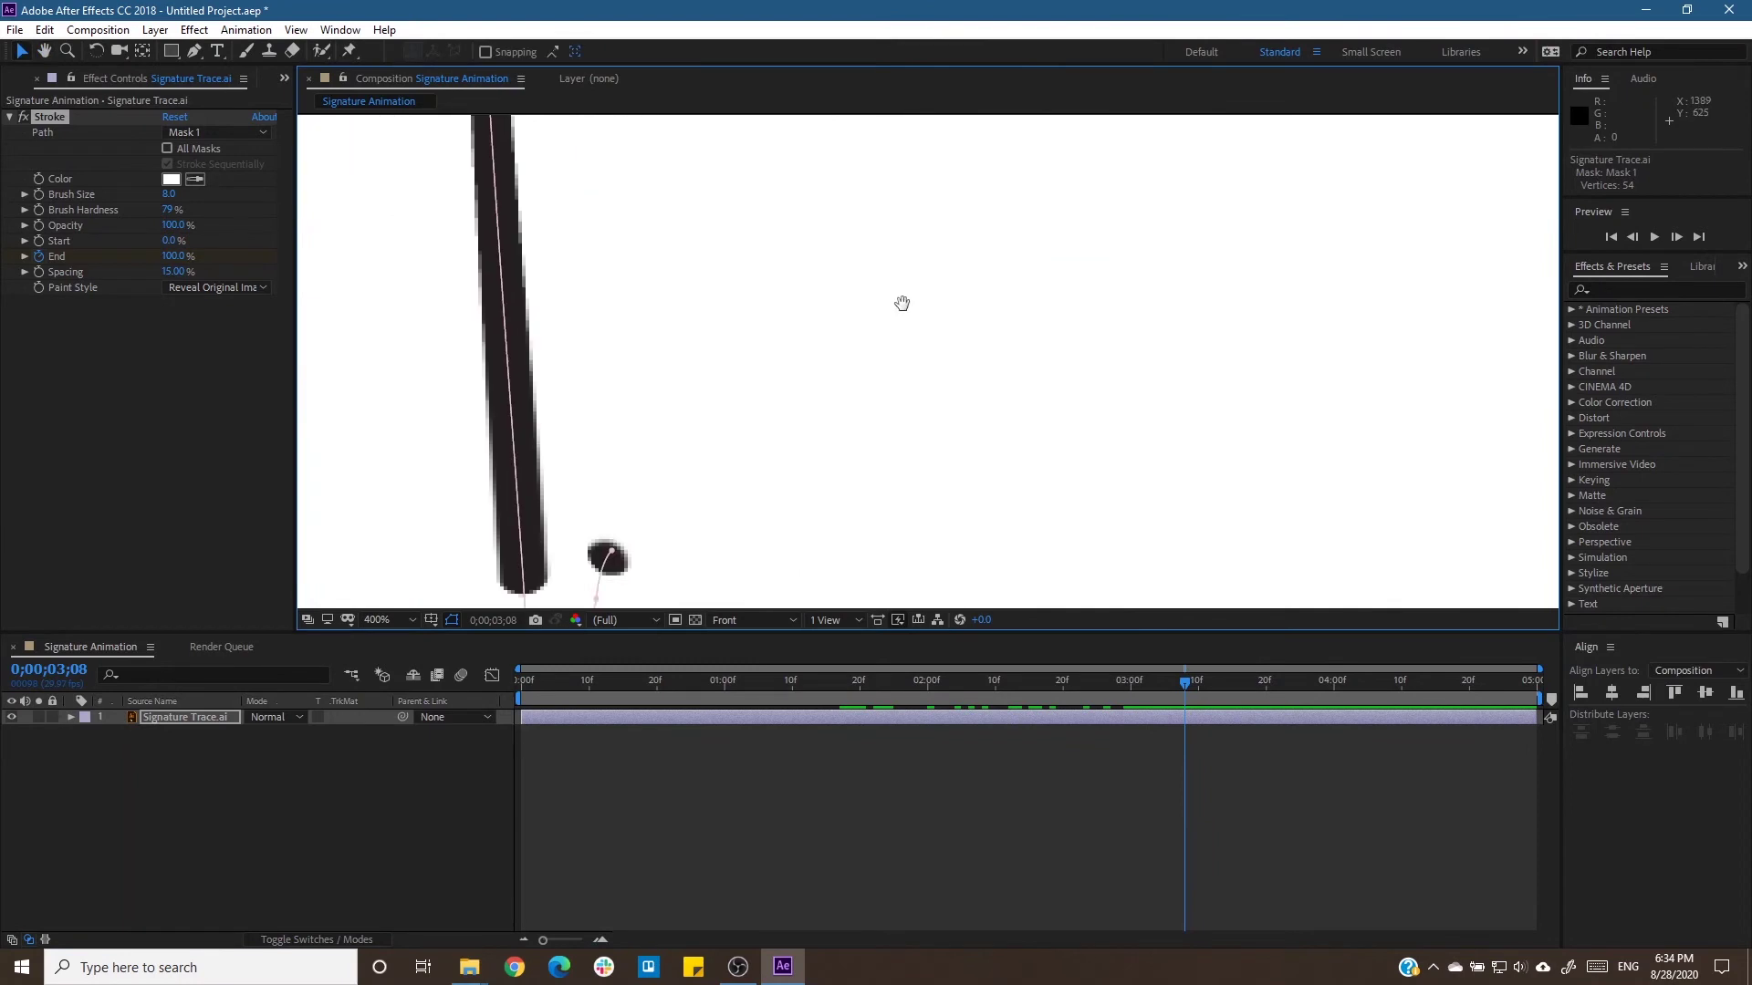
left_click(1192, 683)
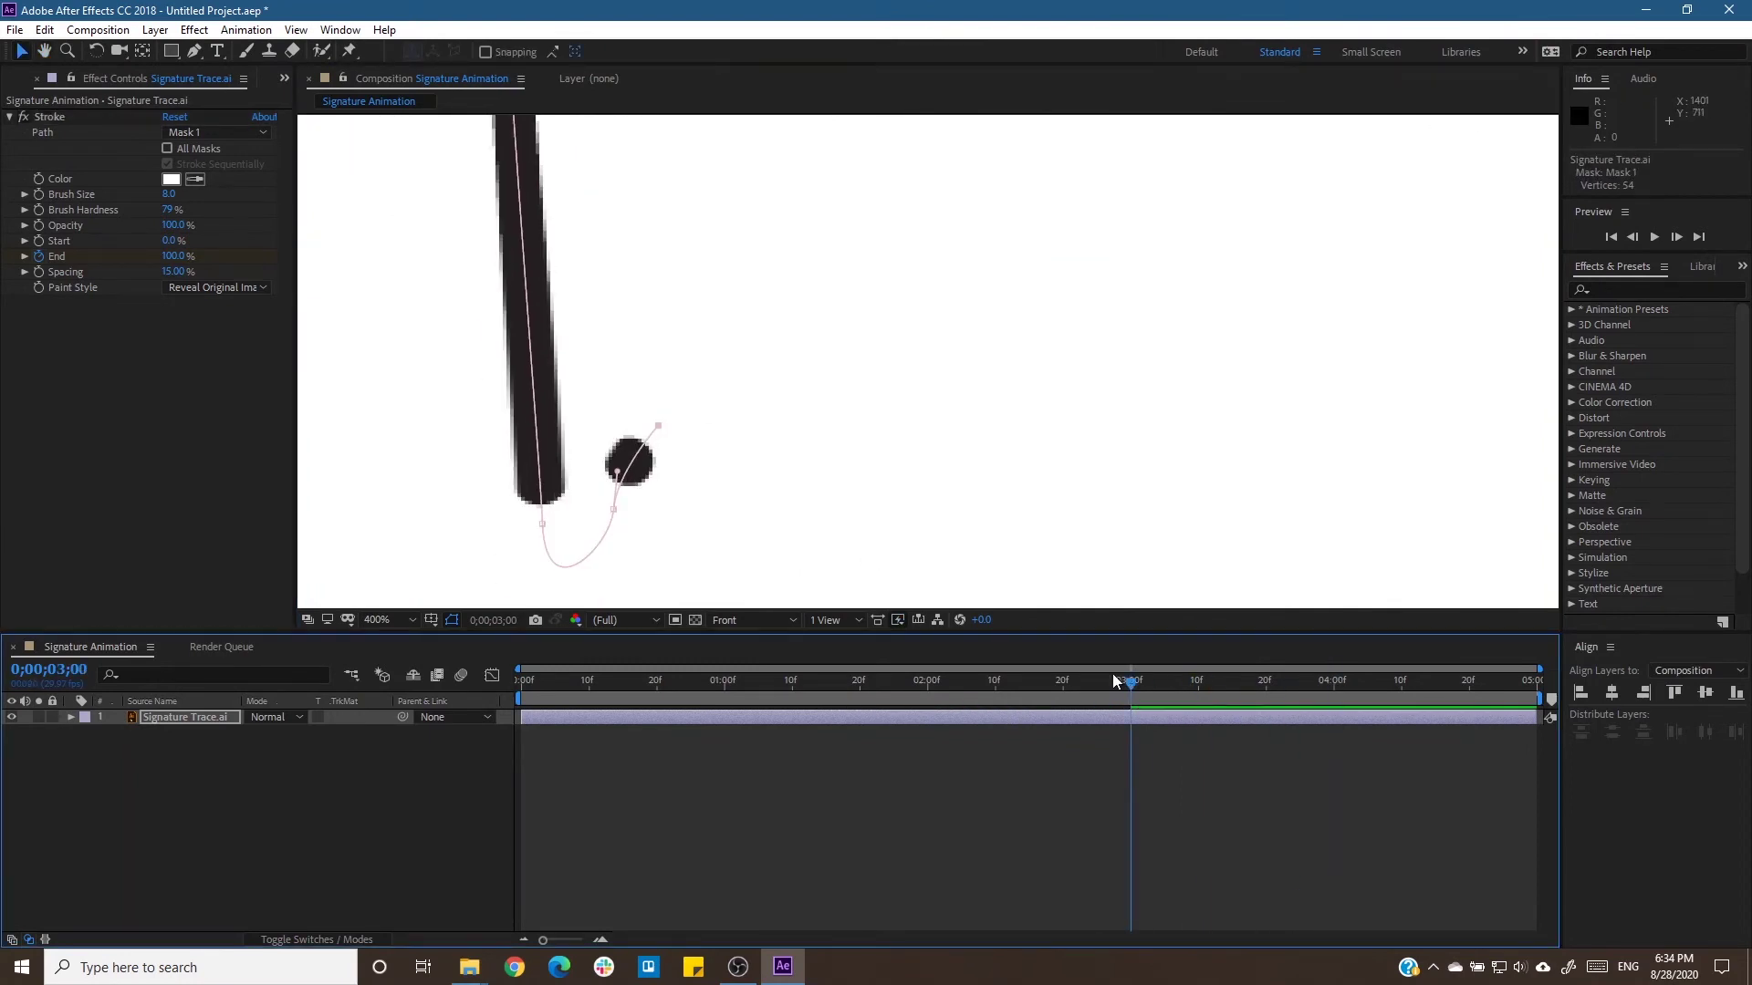
At the 4-second mark set Brush Size to 19, then review partly and fully drawn frames.
key("shift+Page_Down")
key("shift+Page_Down")
key("shift+Page_Down")
left_click(169, 194)
type("19")
key("Return")
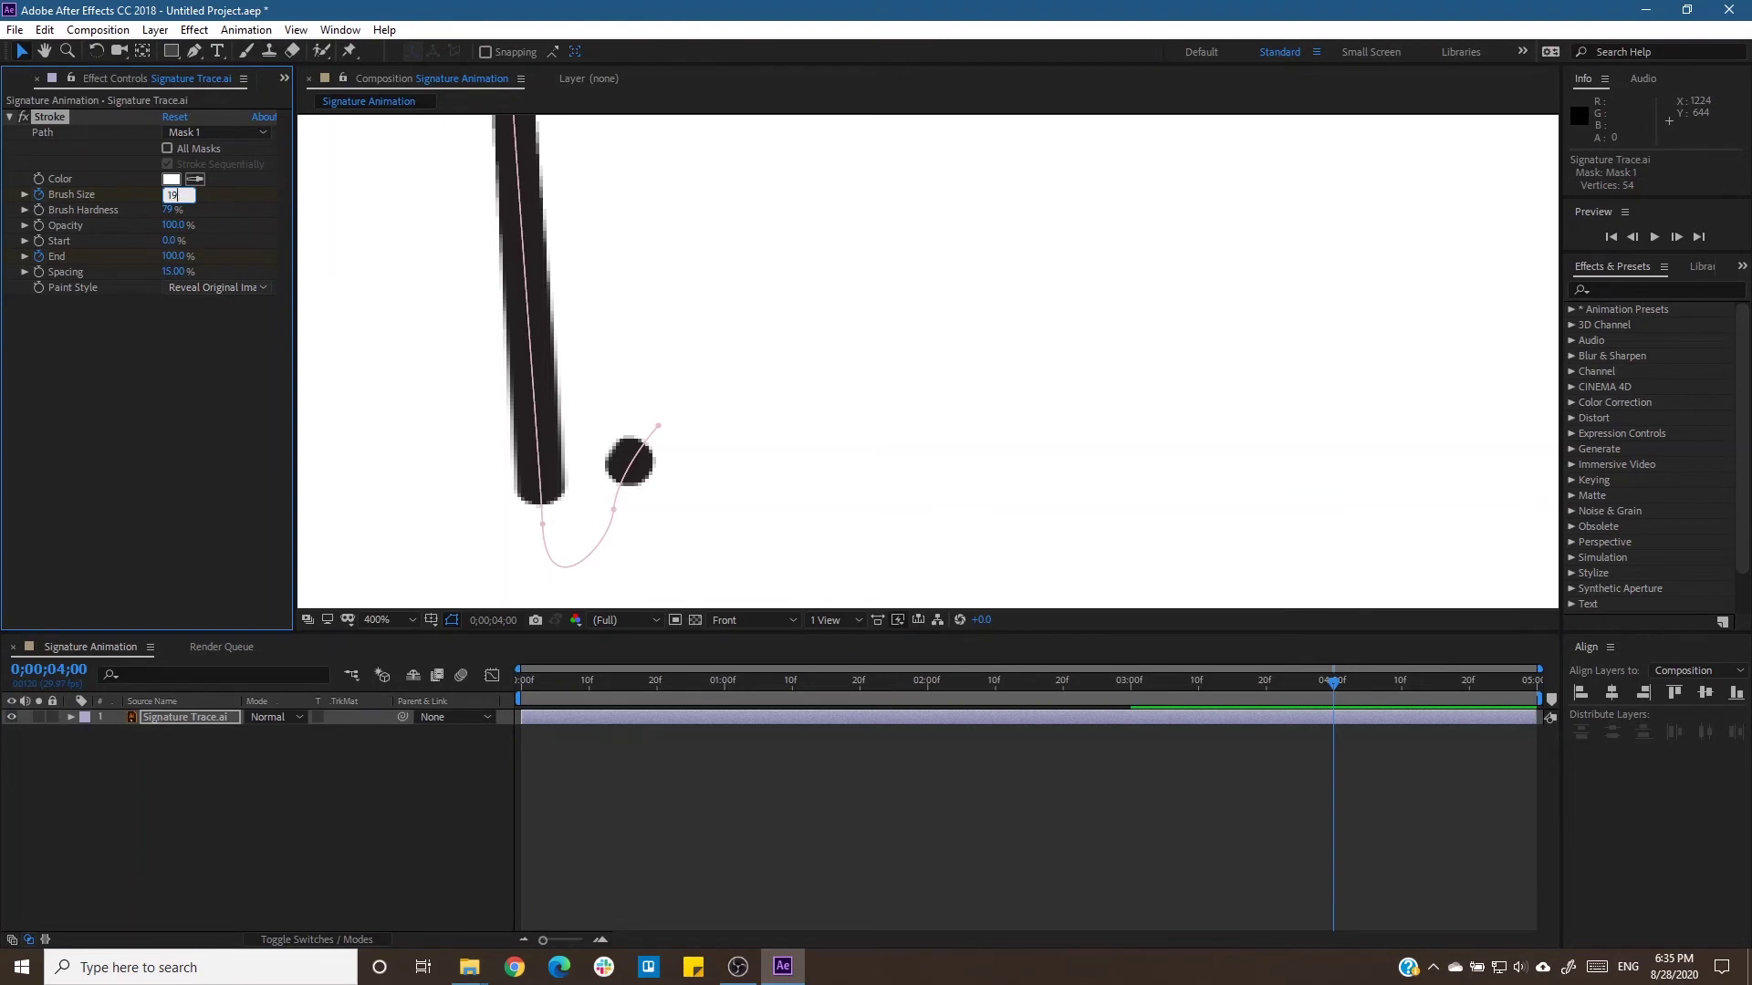
scroll(1229, 424, "down", 3)
scroll(1229, 423, "down", 3)
mouse_move(1334, 681)
left_mouse_down()
mouse_move(764, 681)
mouse_move(934, 680)
left_mouse_up()
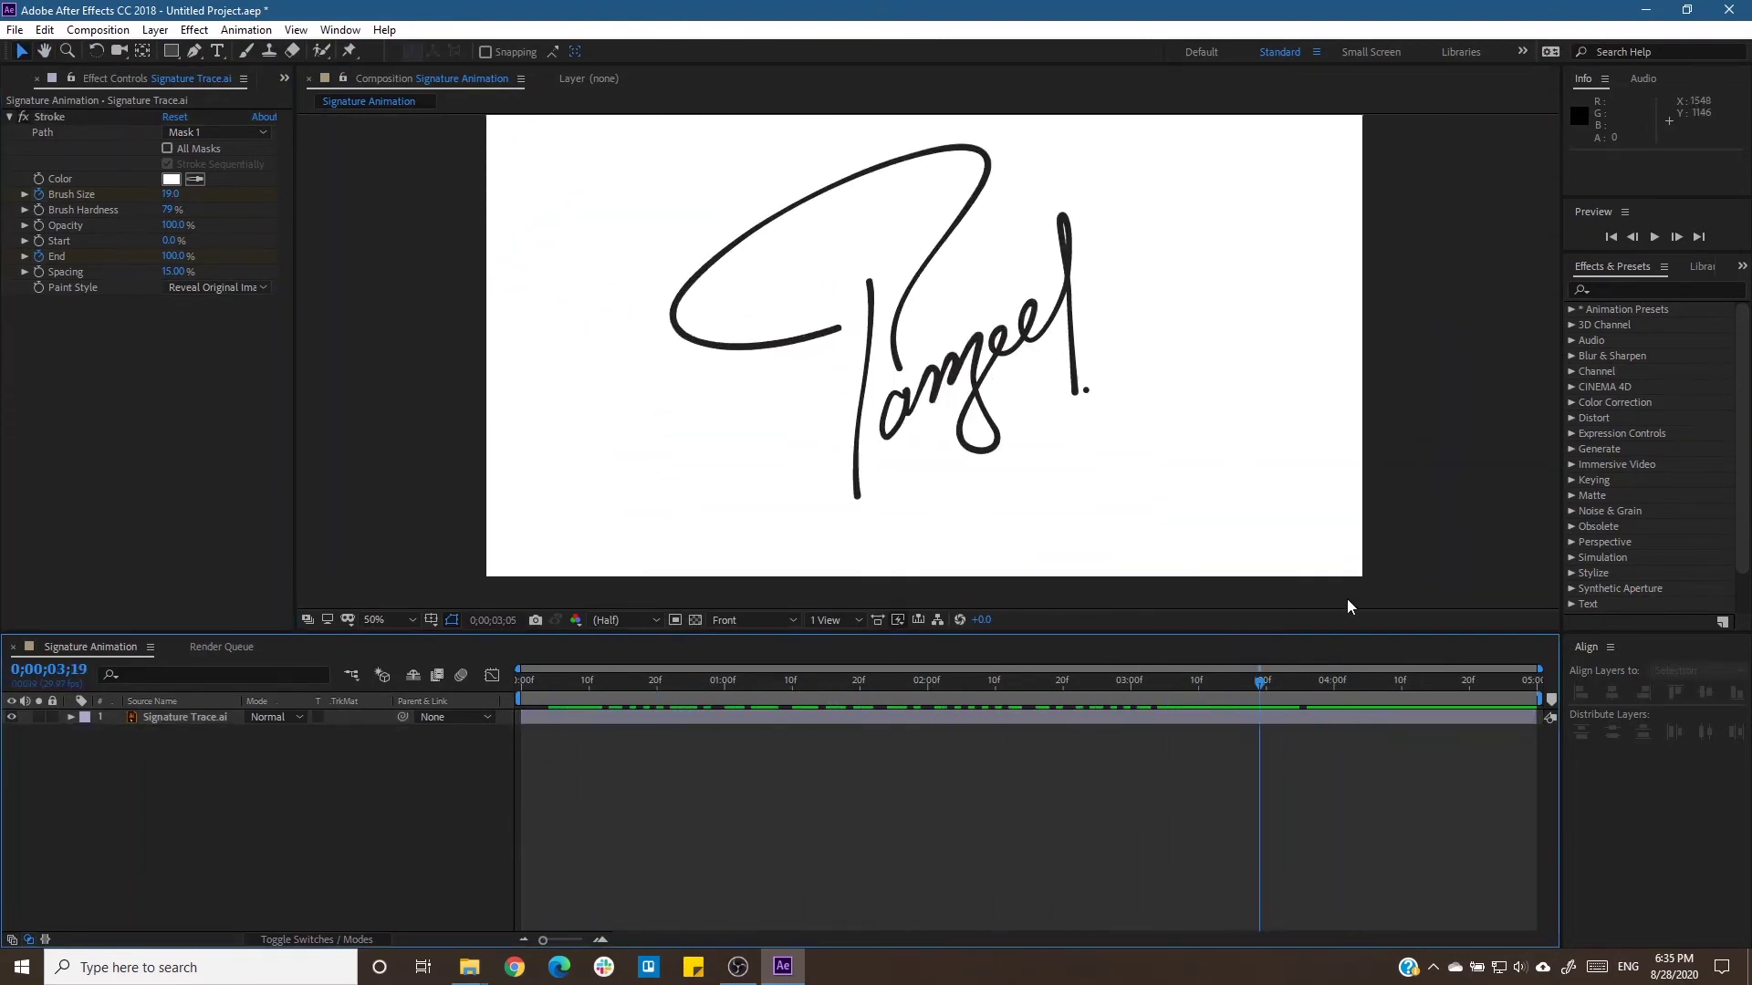
key("k")
key("shift+F3")
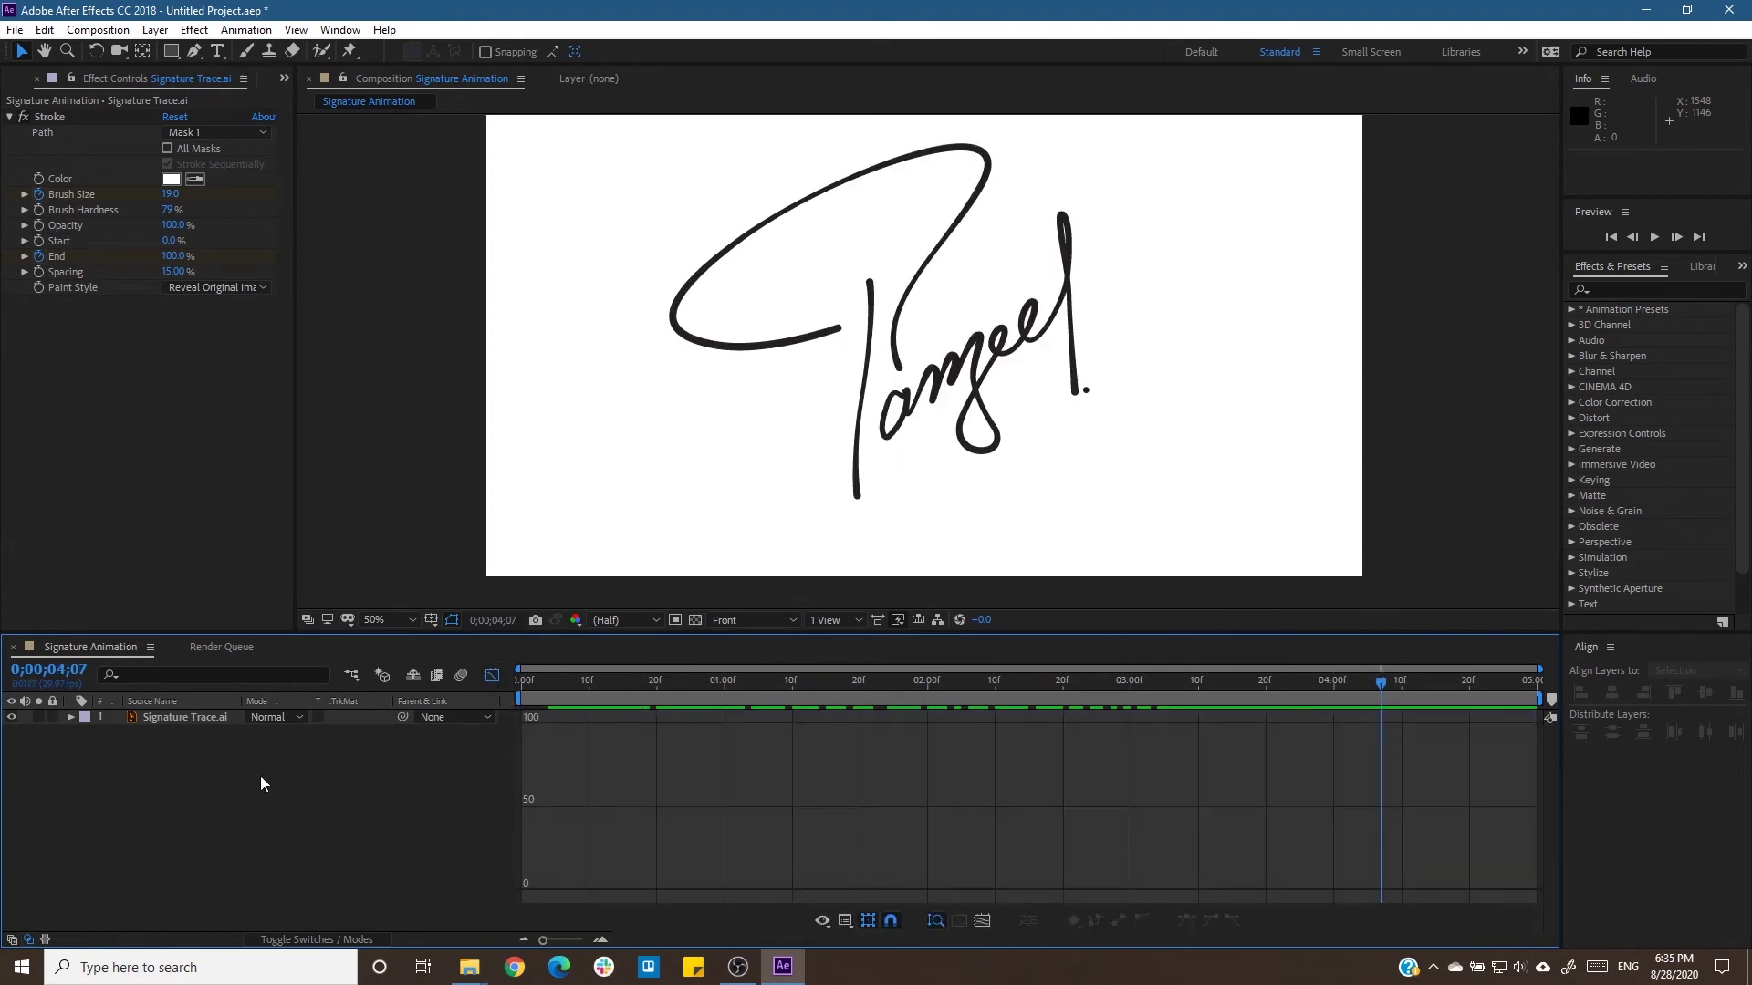
Expand the Stroke effect and view the End keyframes' value curve in the Graph Editor.
left_click(86, 748)
key("j")
key("j")
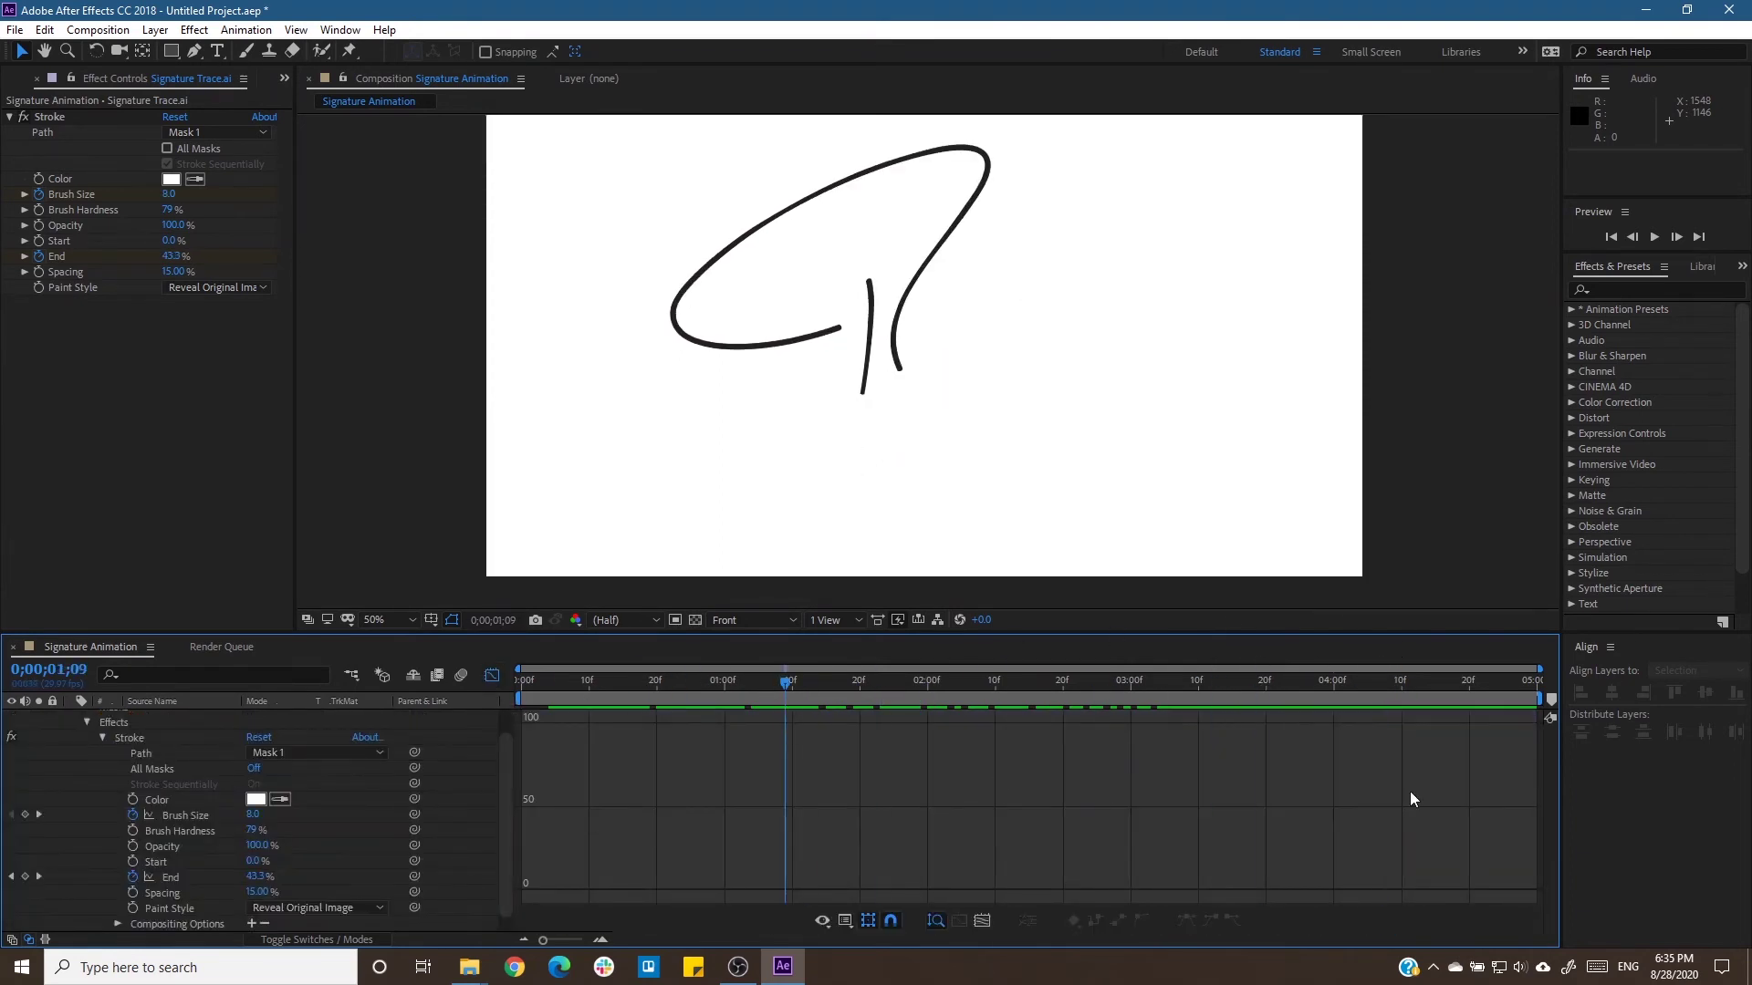
key("shift+F3")
left_click_drag(1078, 769, 1341, 829)
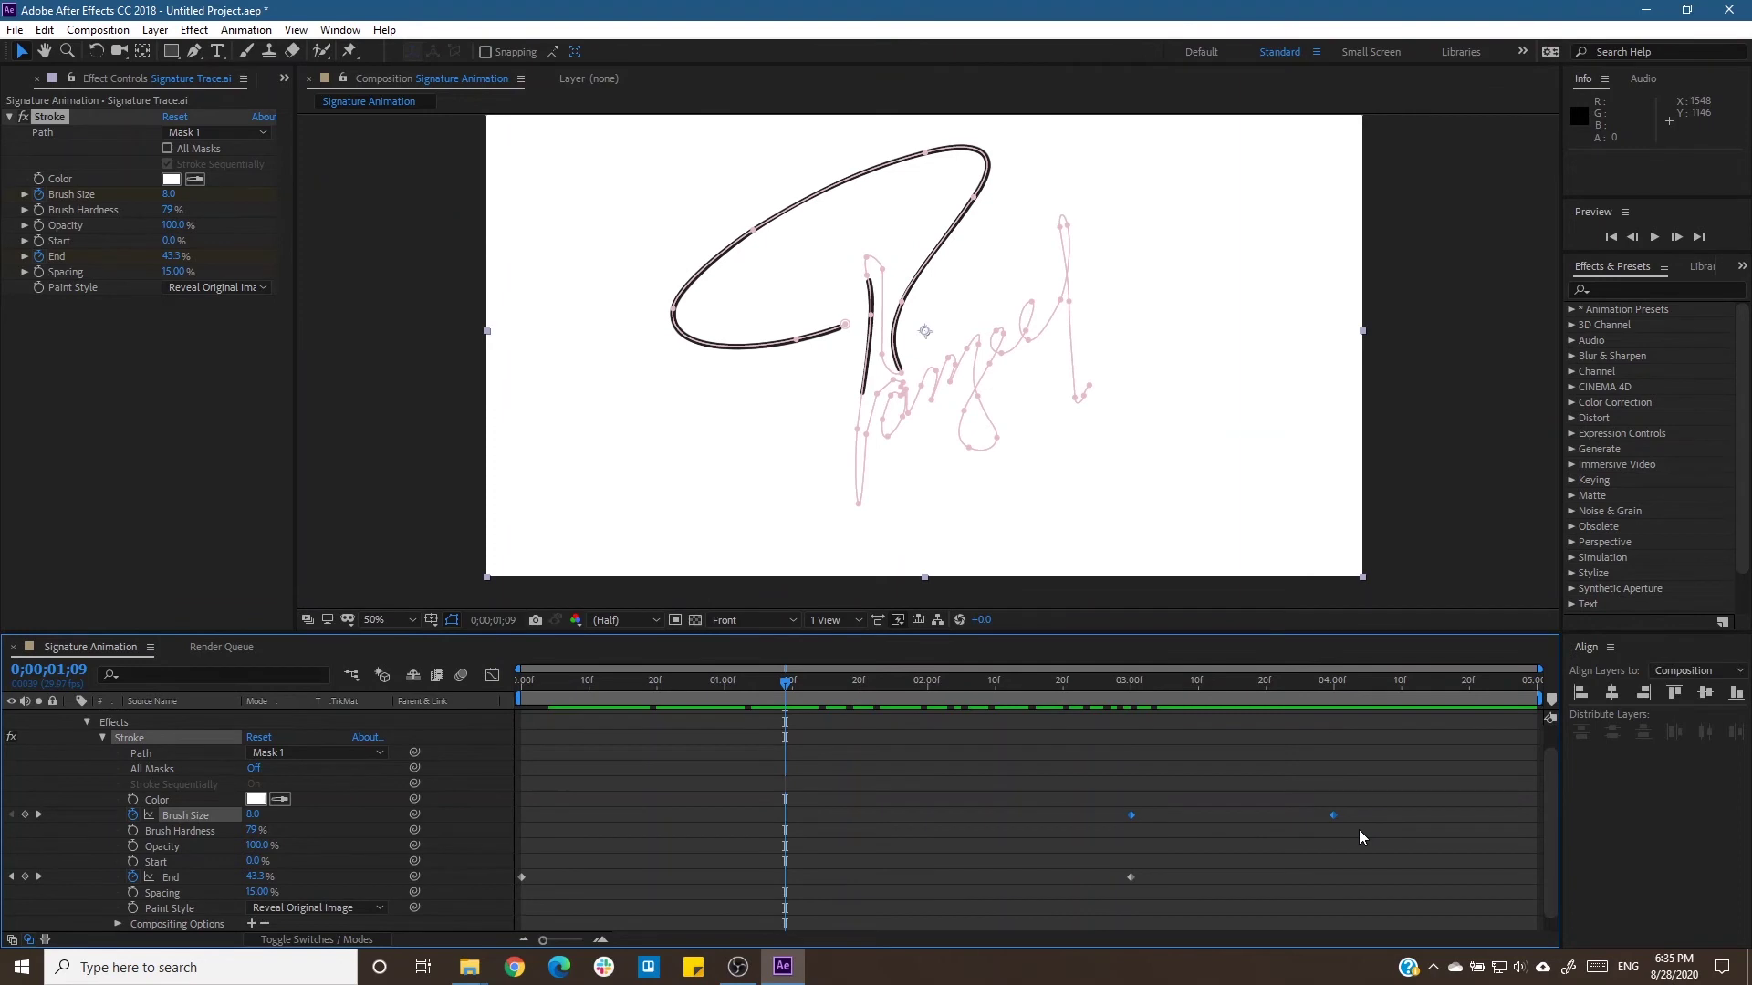
scroll(379, 840, "down", 1)
left_click_drag(1190, 899, 500, 855)
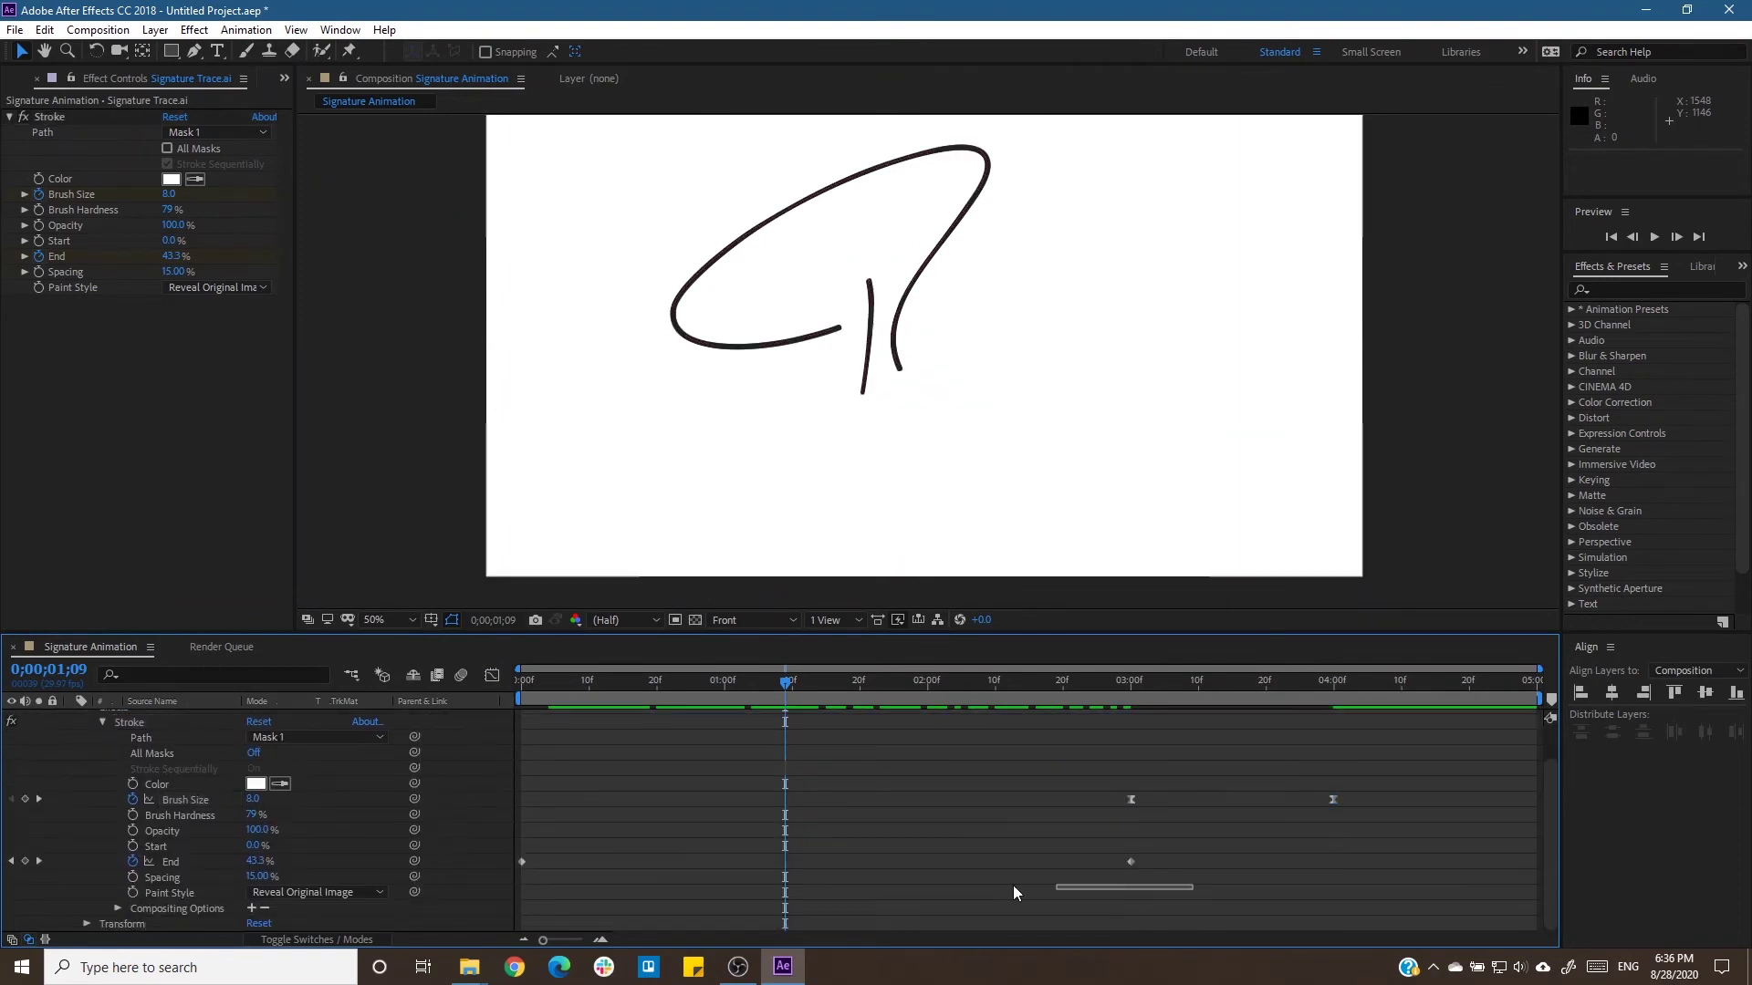
left_click_drag(786, 686, 1327, 691)
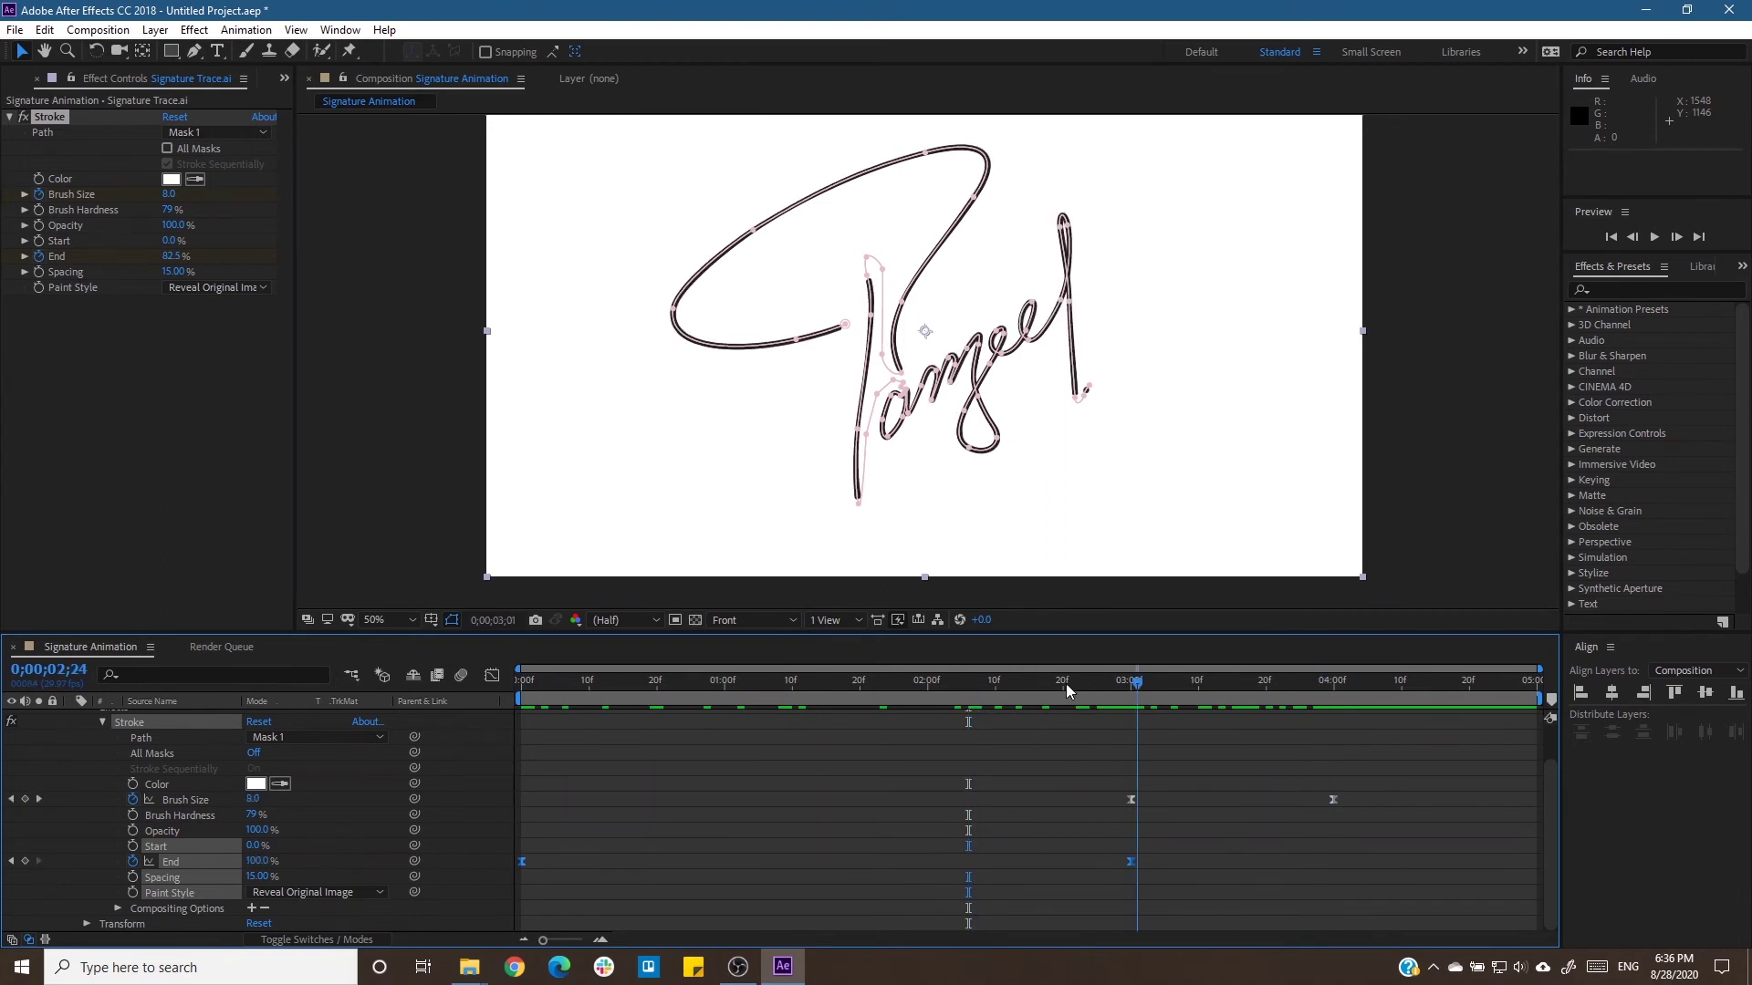
left_click_drag(1328, 690, 511, 683)
left_click(492, 675)
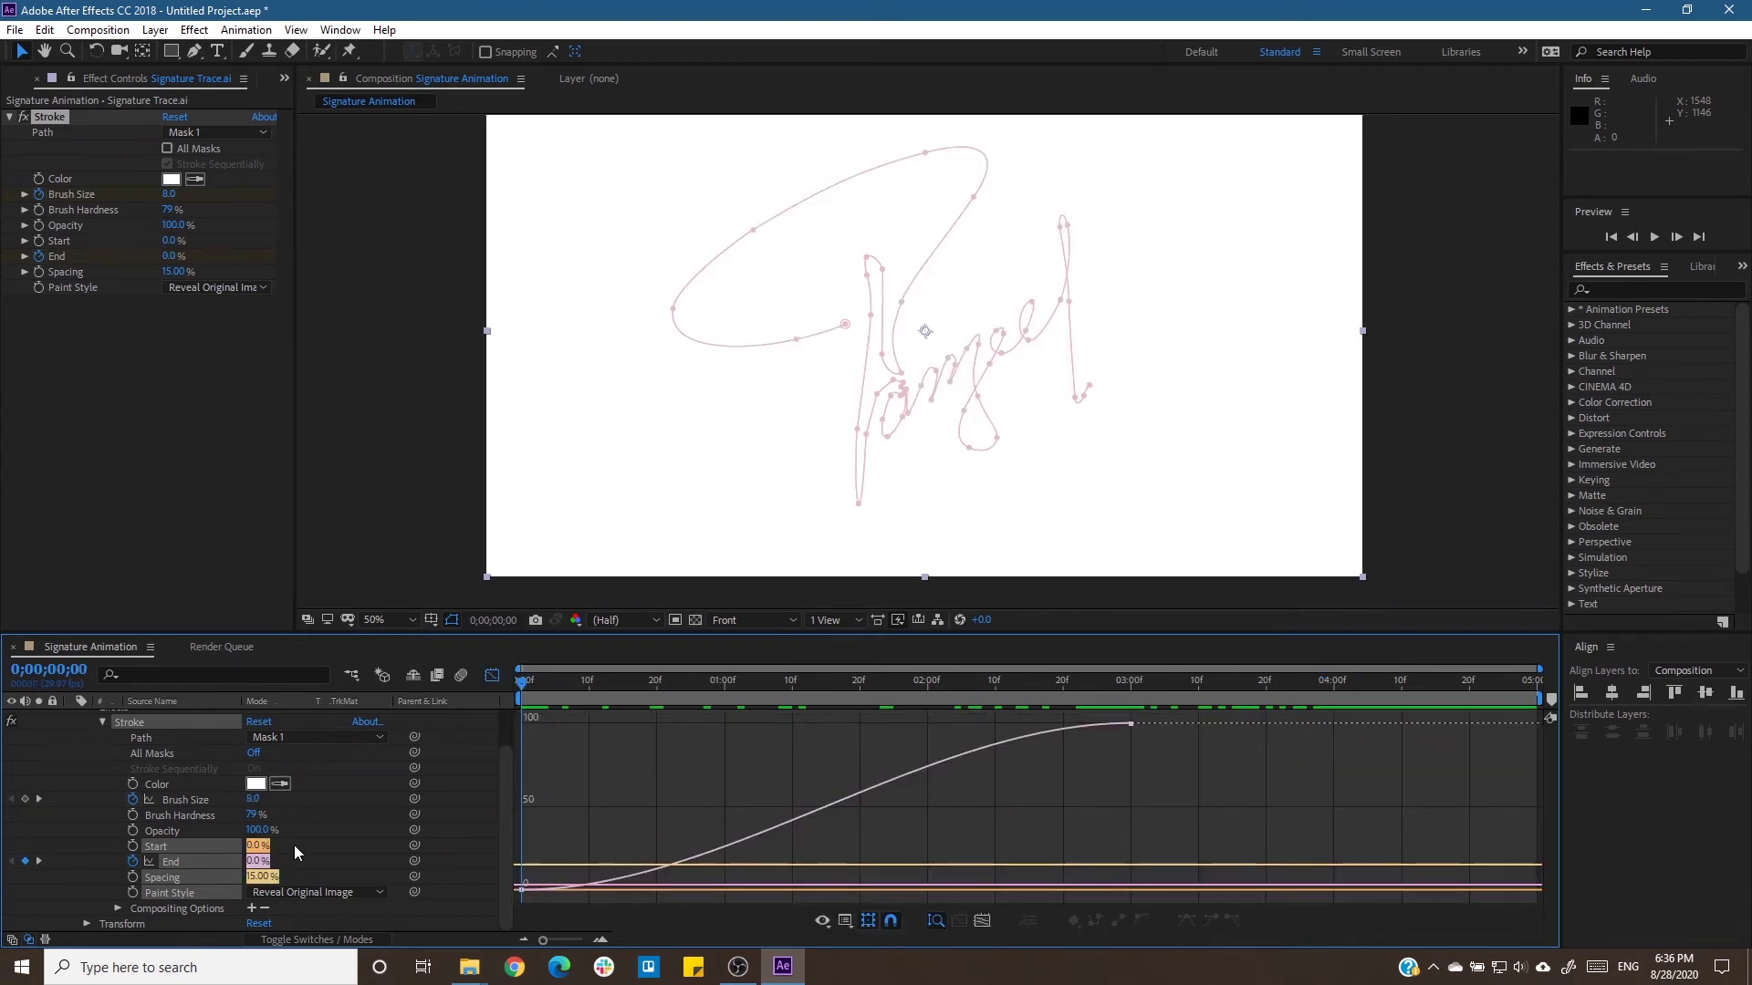
Select the End curve keyframes and scrub around 1;06 to check the write-on timing.
left_click(102, 722)
left_click(1130, 724)
left_click(764, 686)
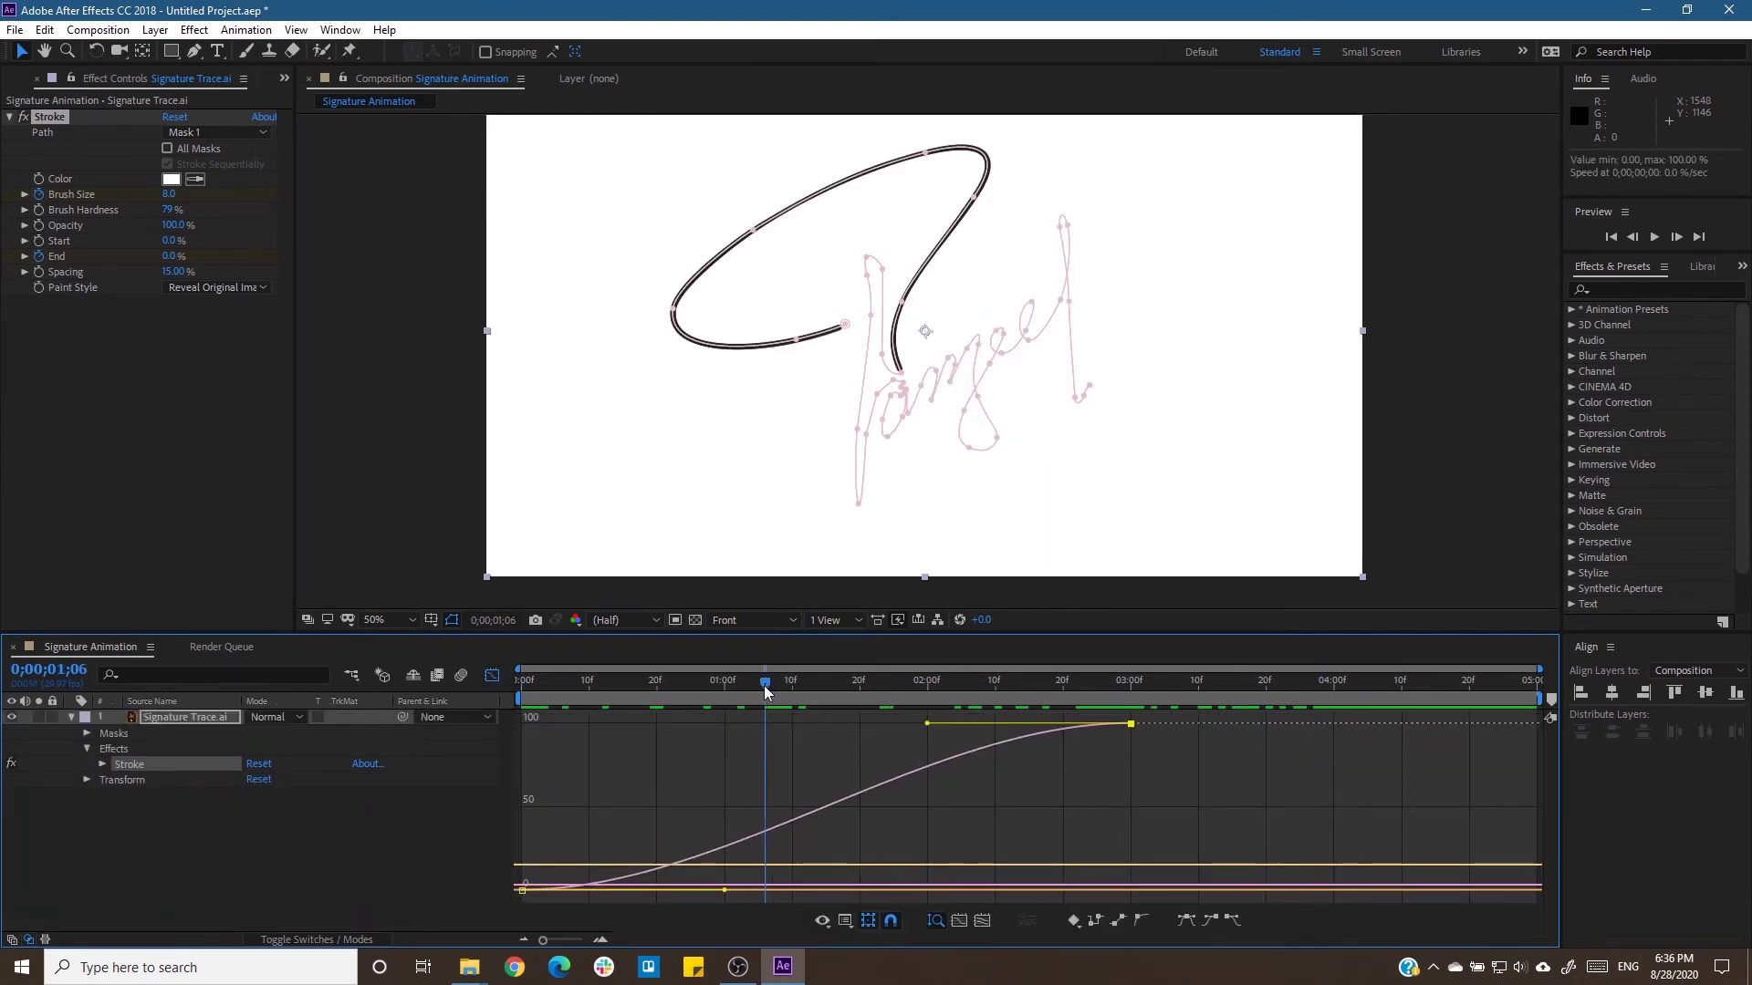
left_click_drag(764, 686, 785, 686)
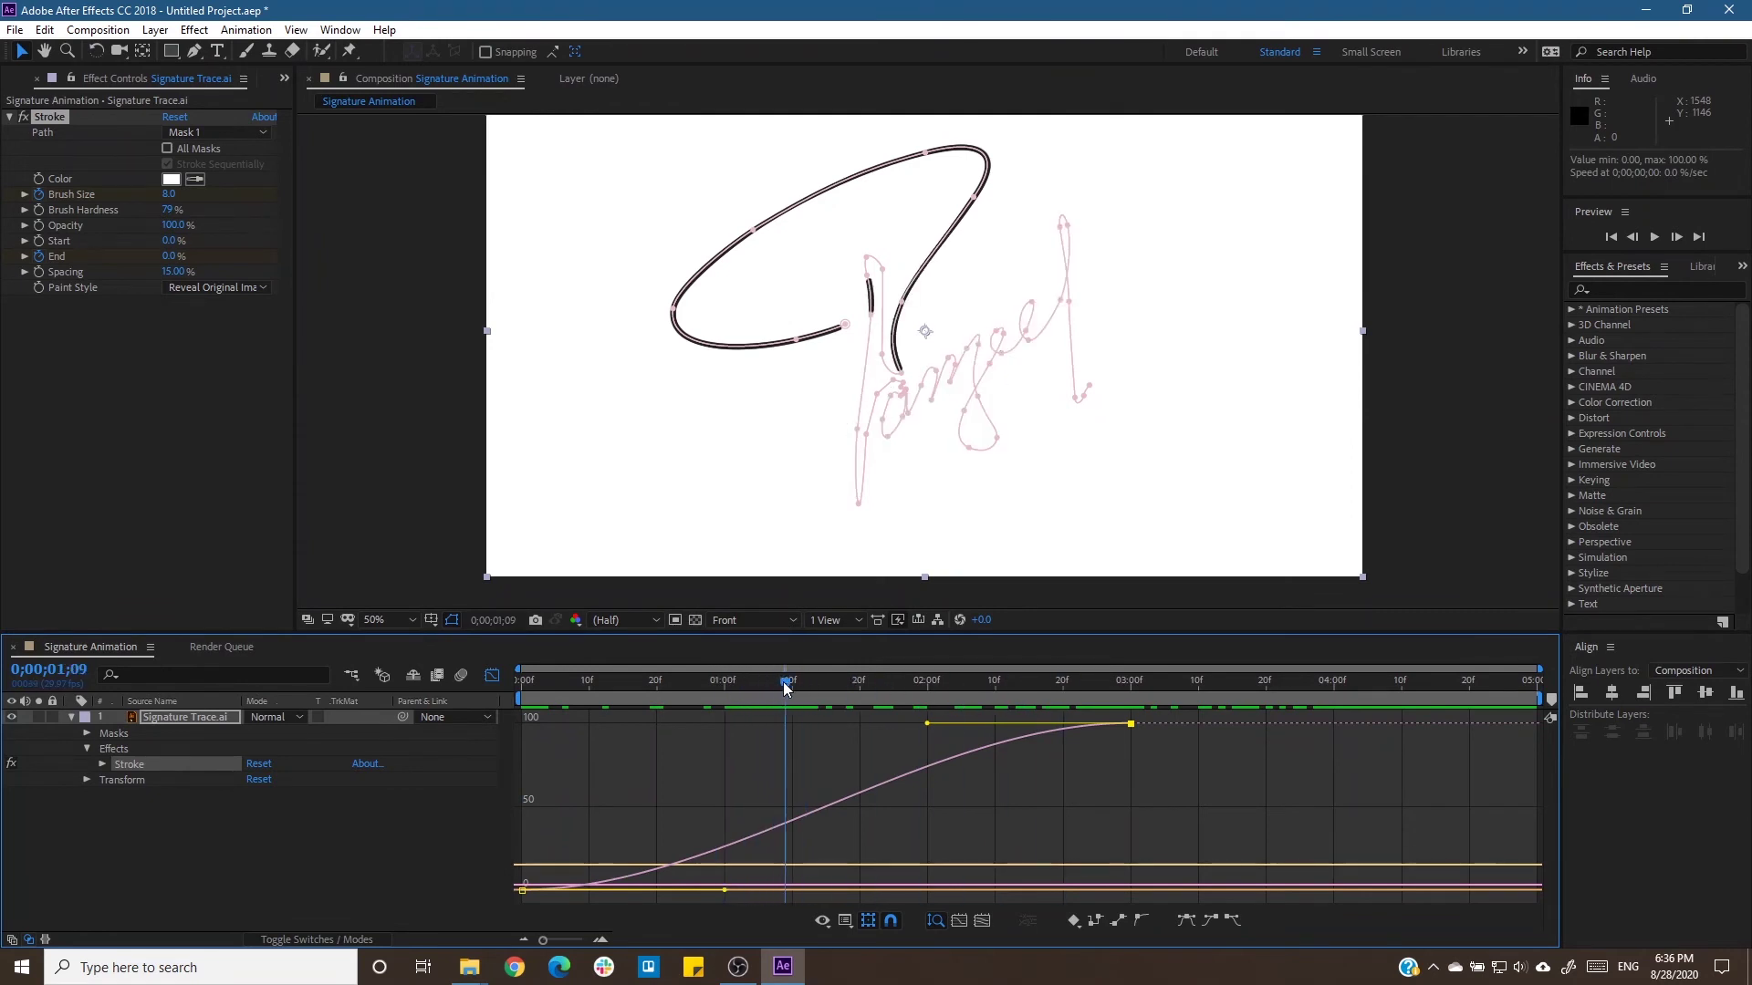
key("ctrl+grave")
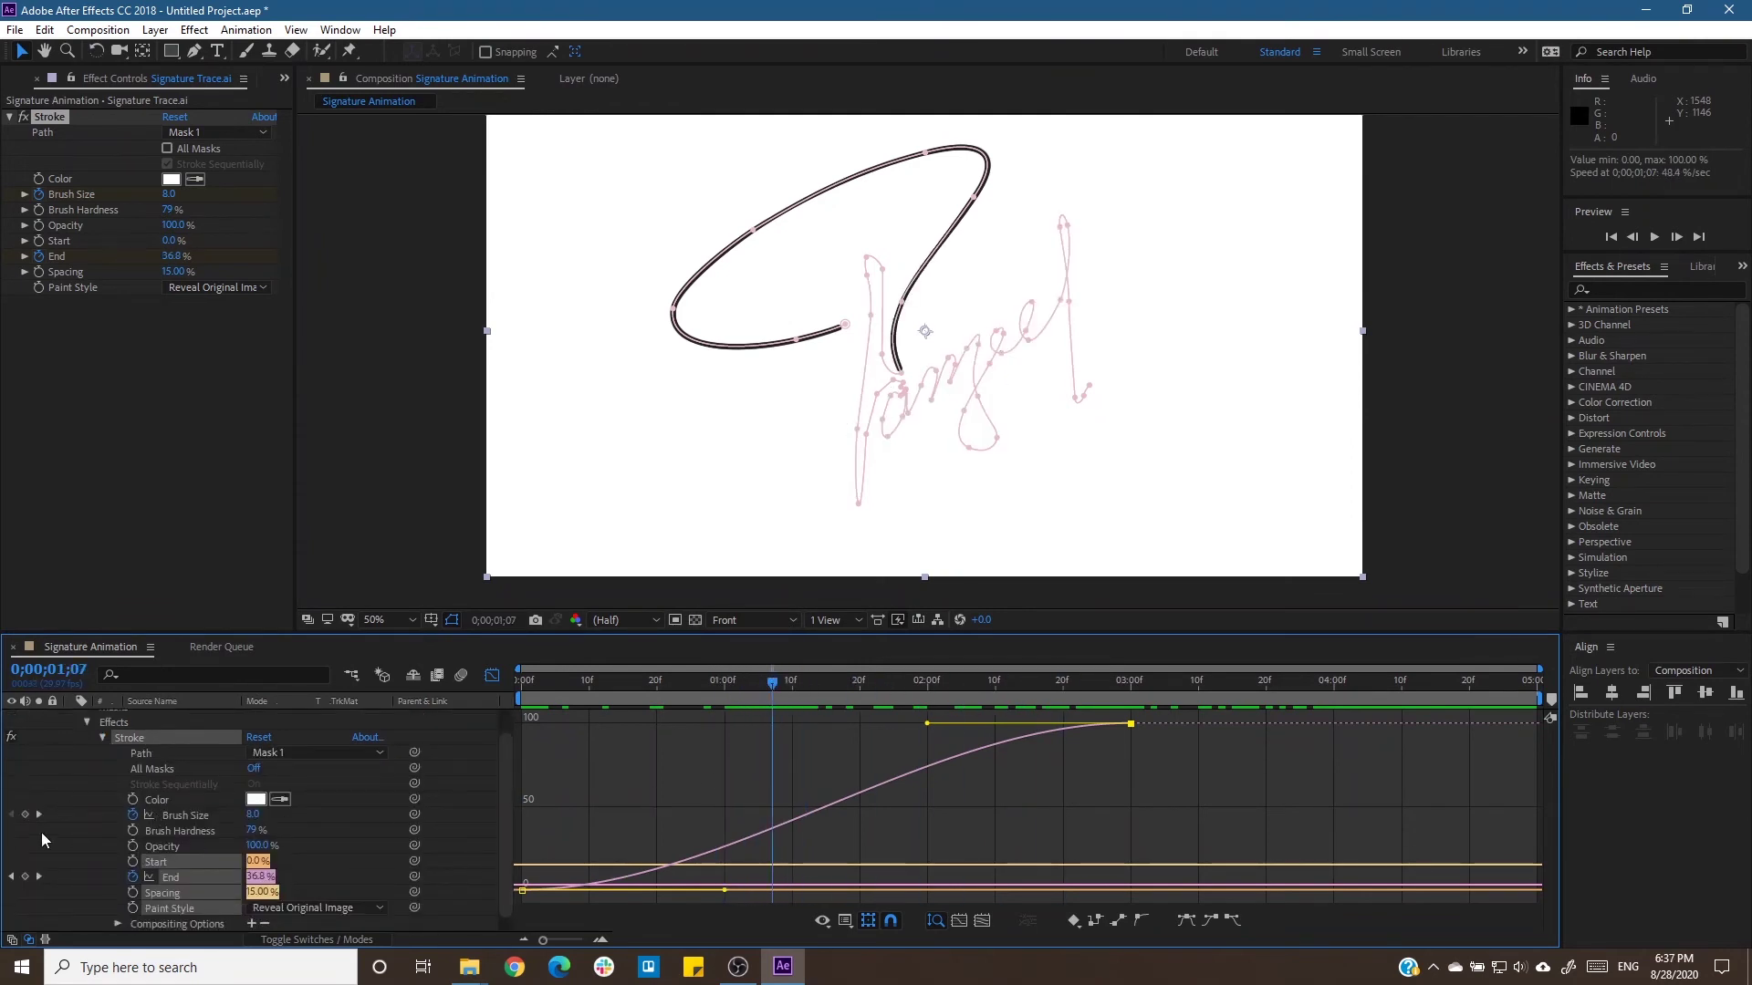
key("shift+F3")
Move the middle End keyframe earlier to about 0;21 and play back the write-on.
left_click_drag(771, 876, 663, 876)
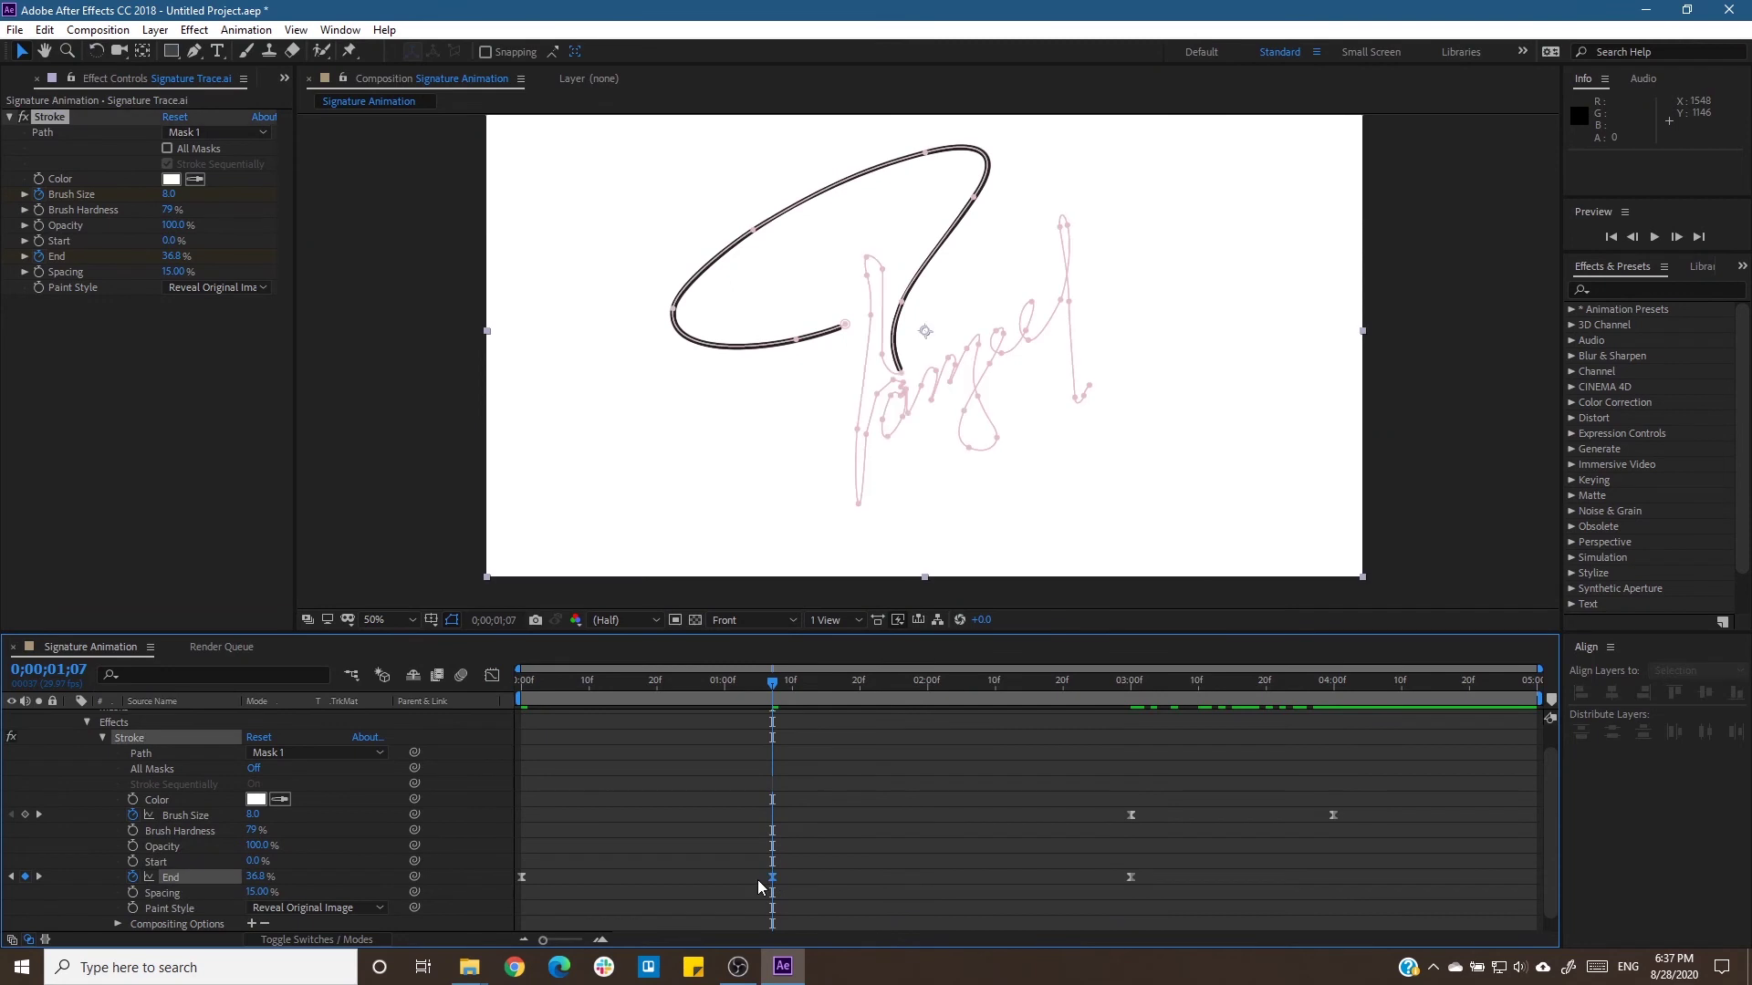
left_click_drag(586, 707, 662, 716)
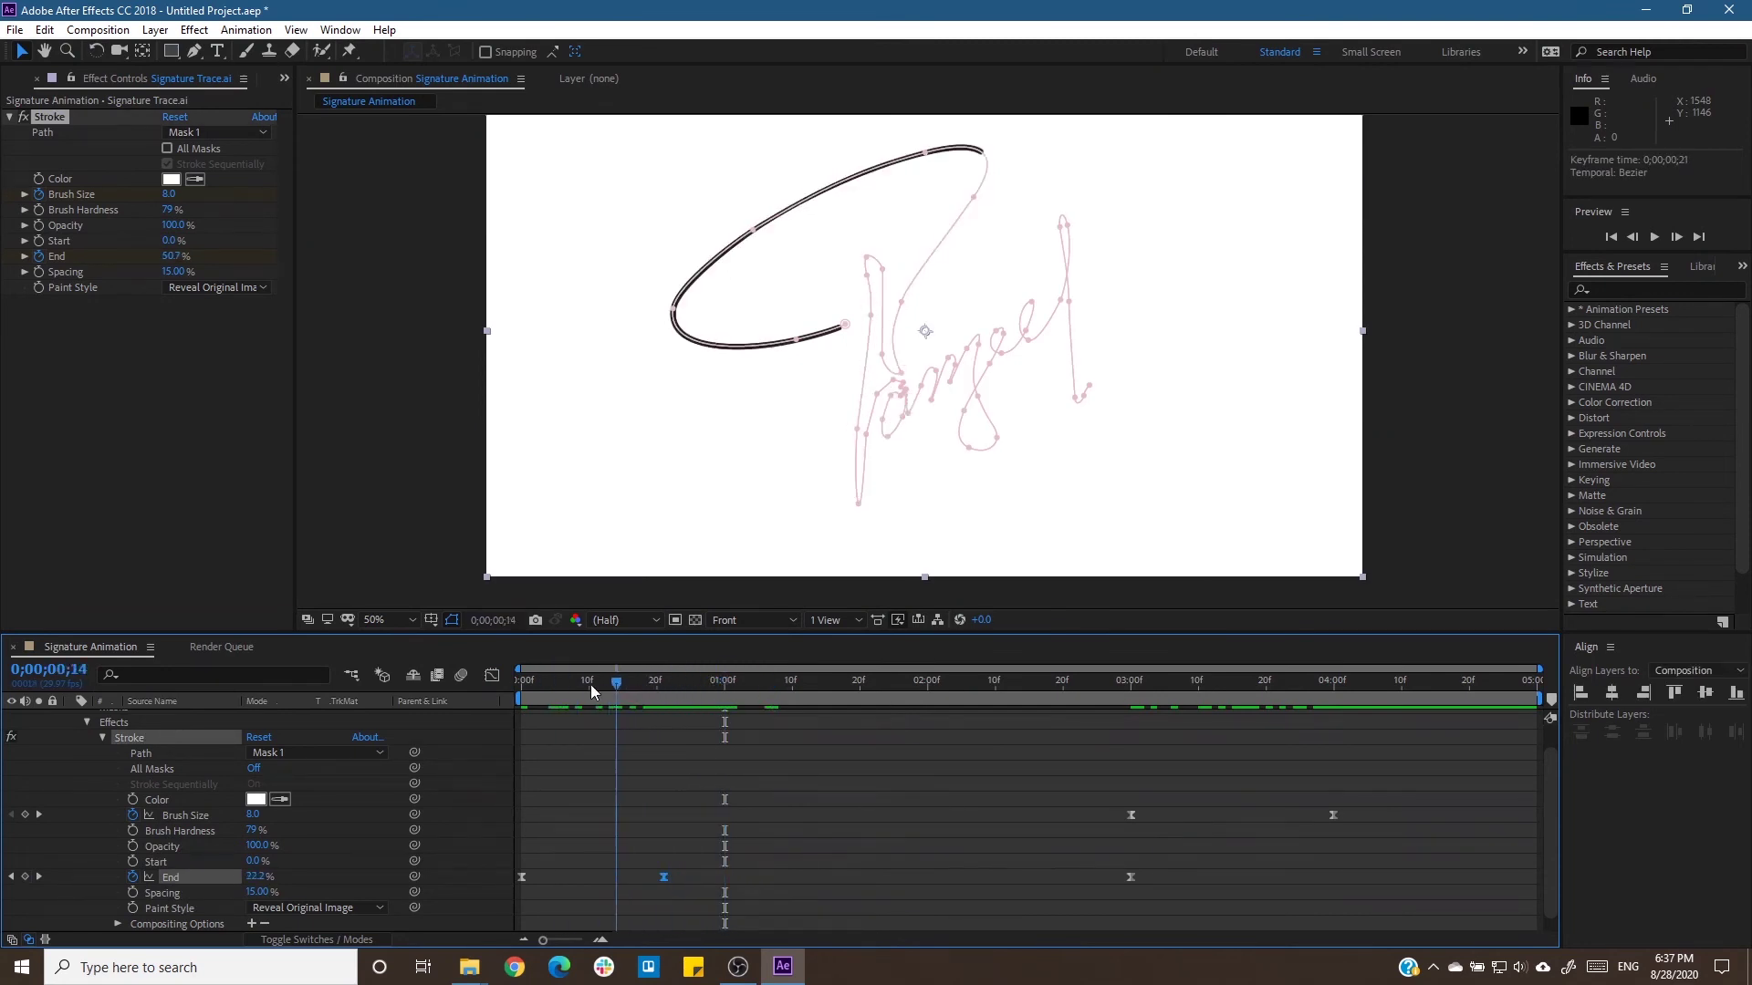
left_click(700, 684)
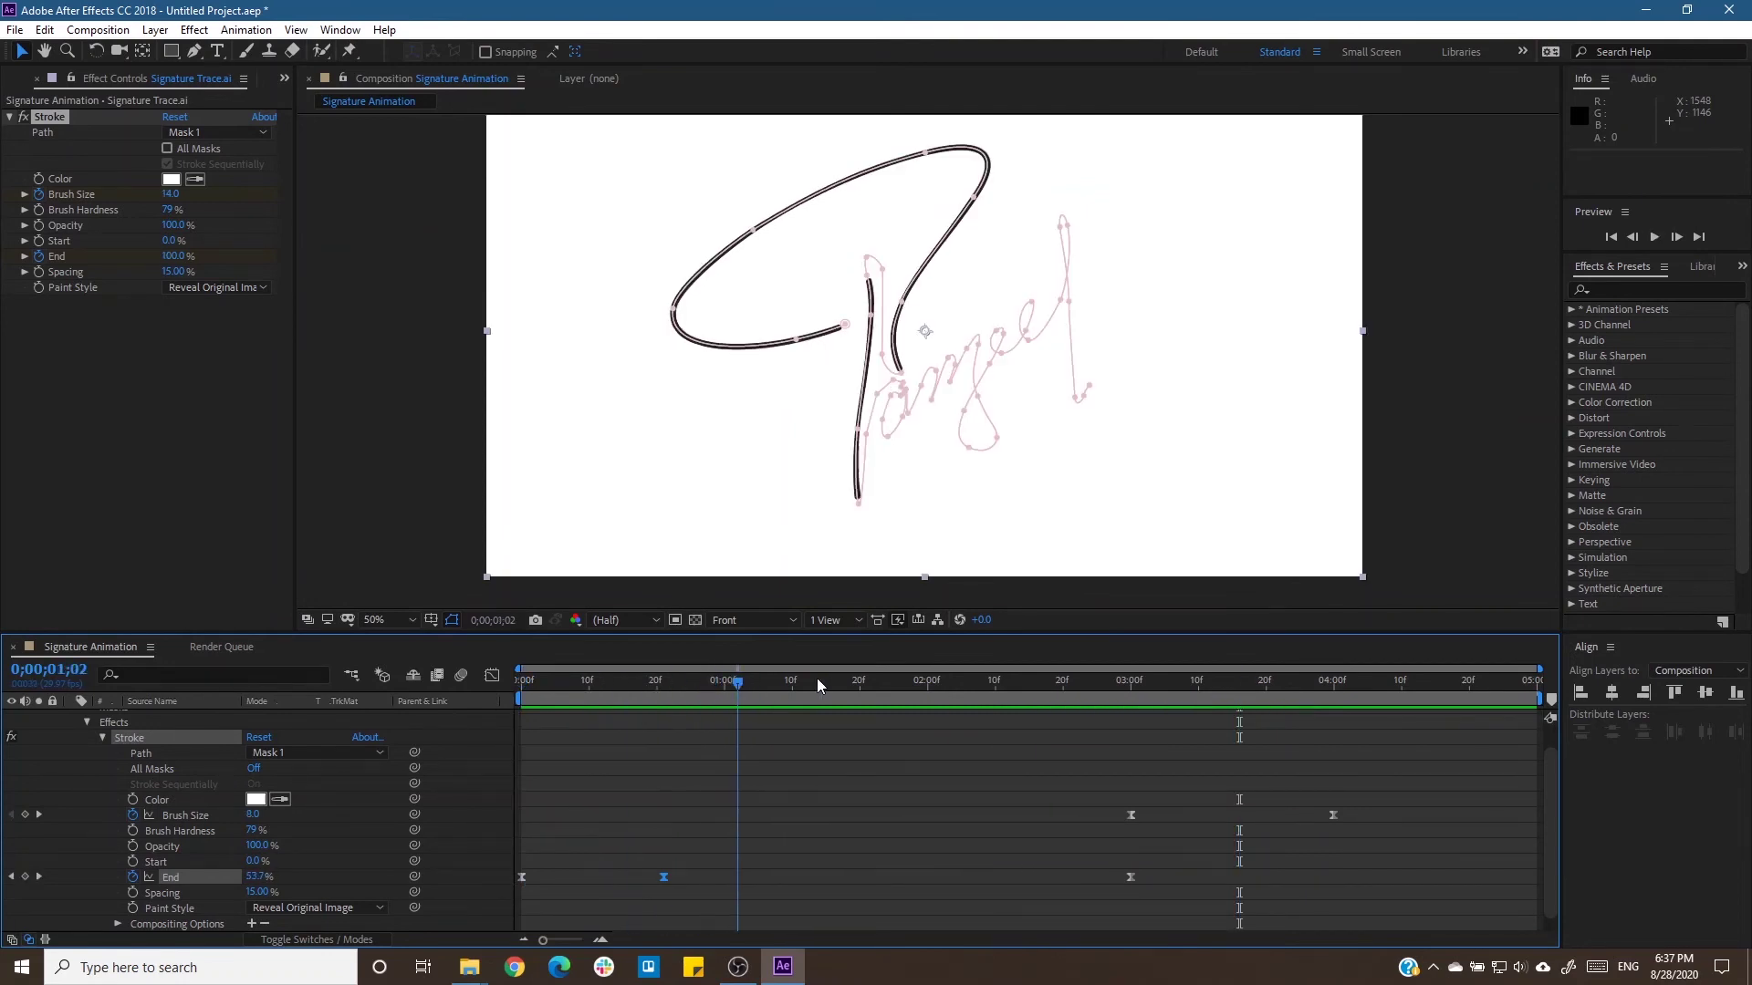
key("space")
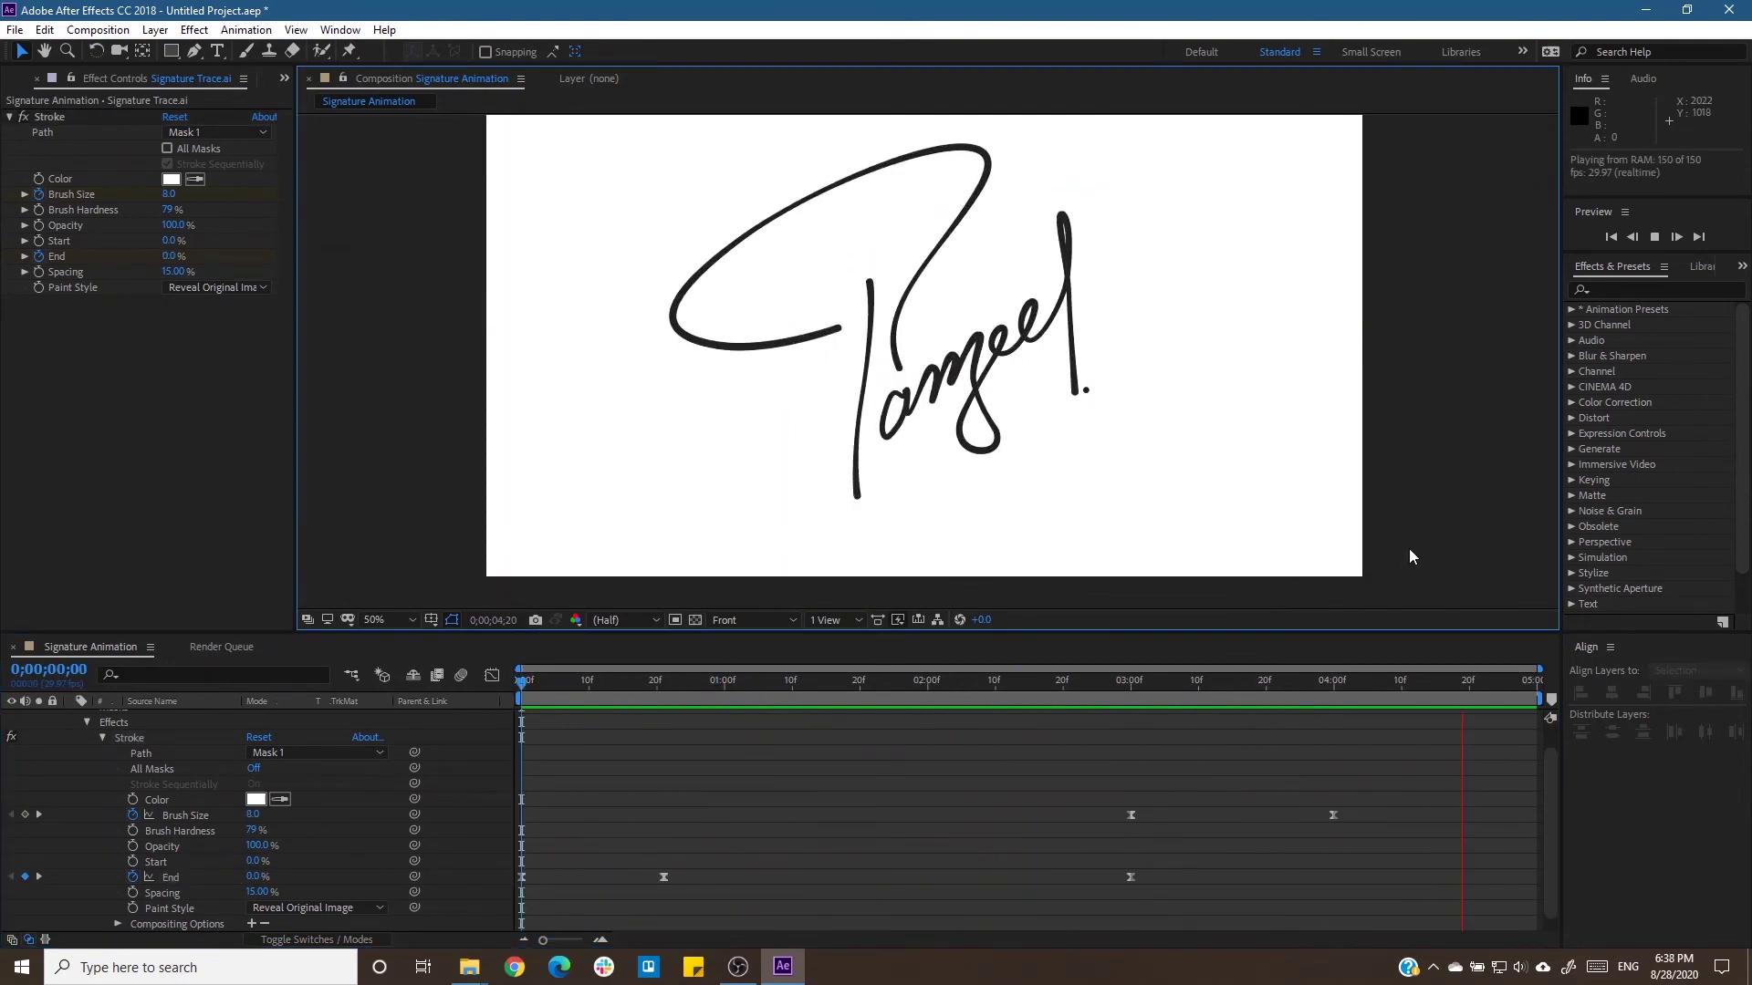
Stop the preview, collapse the effects, and toggle the transparency grid to check the background.
key("space")
left_click(87, 722)
left_click(695, 620)
left_click(695, 619)
Add the comp to the Render Queue with output channels set to RGB + Alpha.
left_click(14, 29)
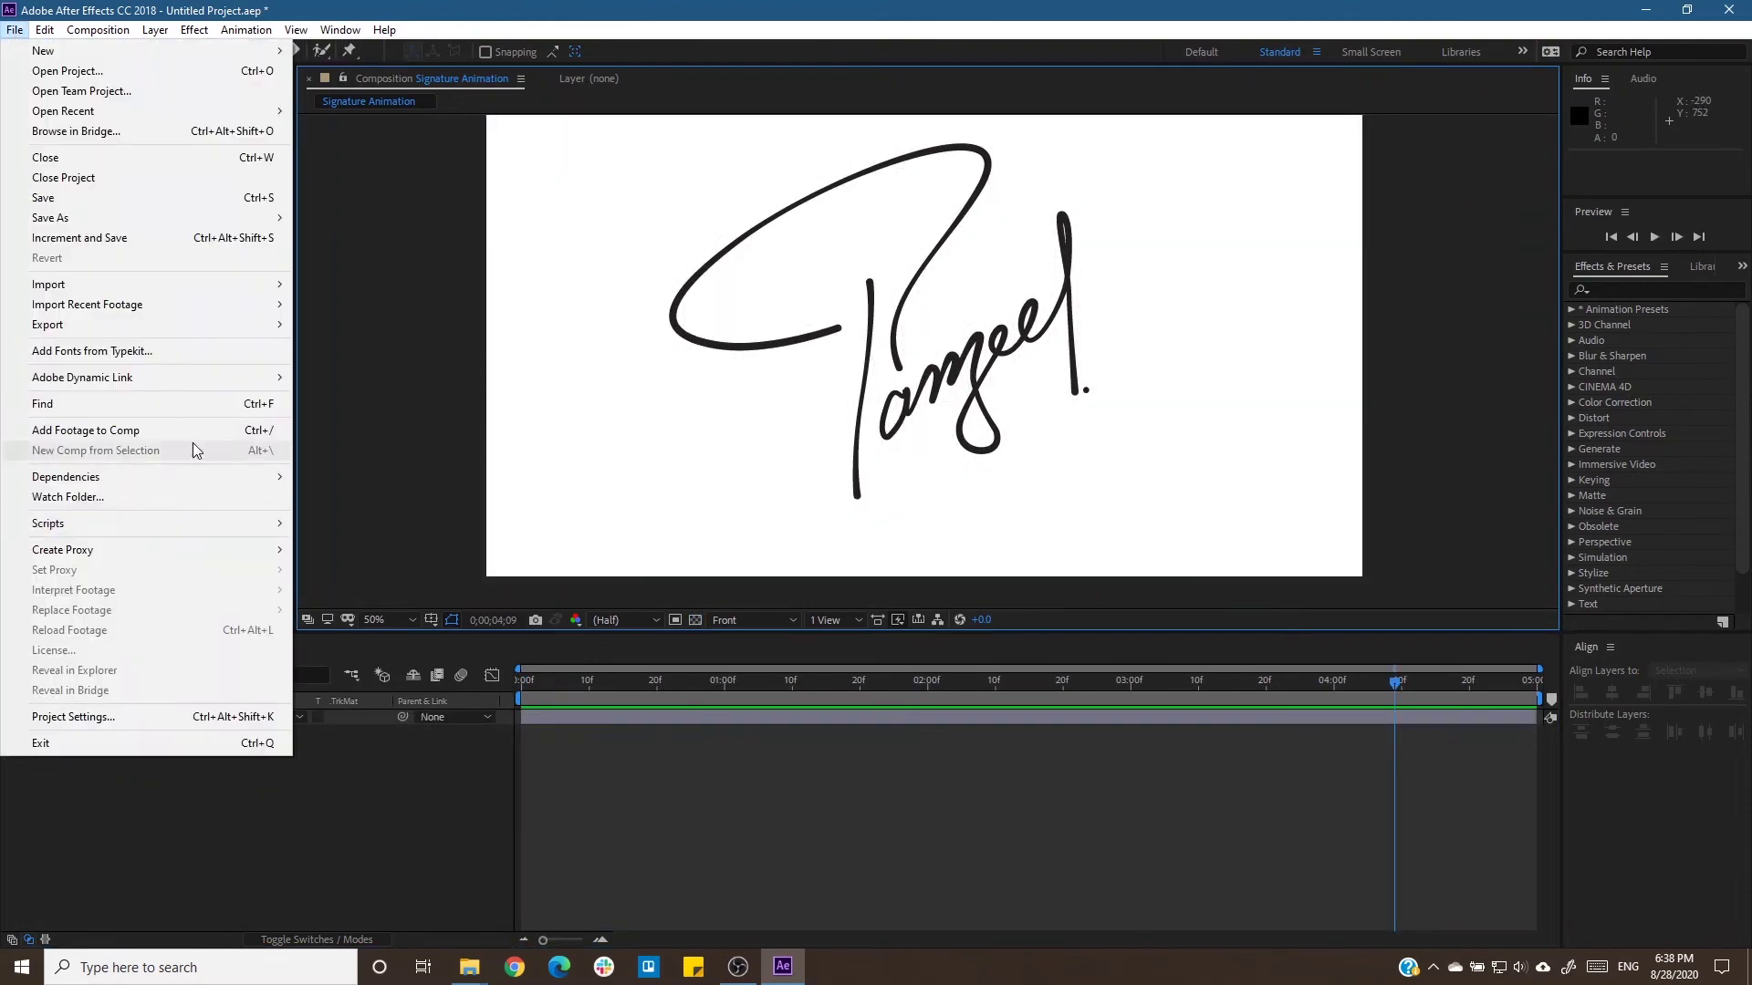
left_click(346, 344)
left_click(147, 769)
left_click(821, 394)
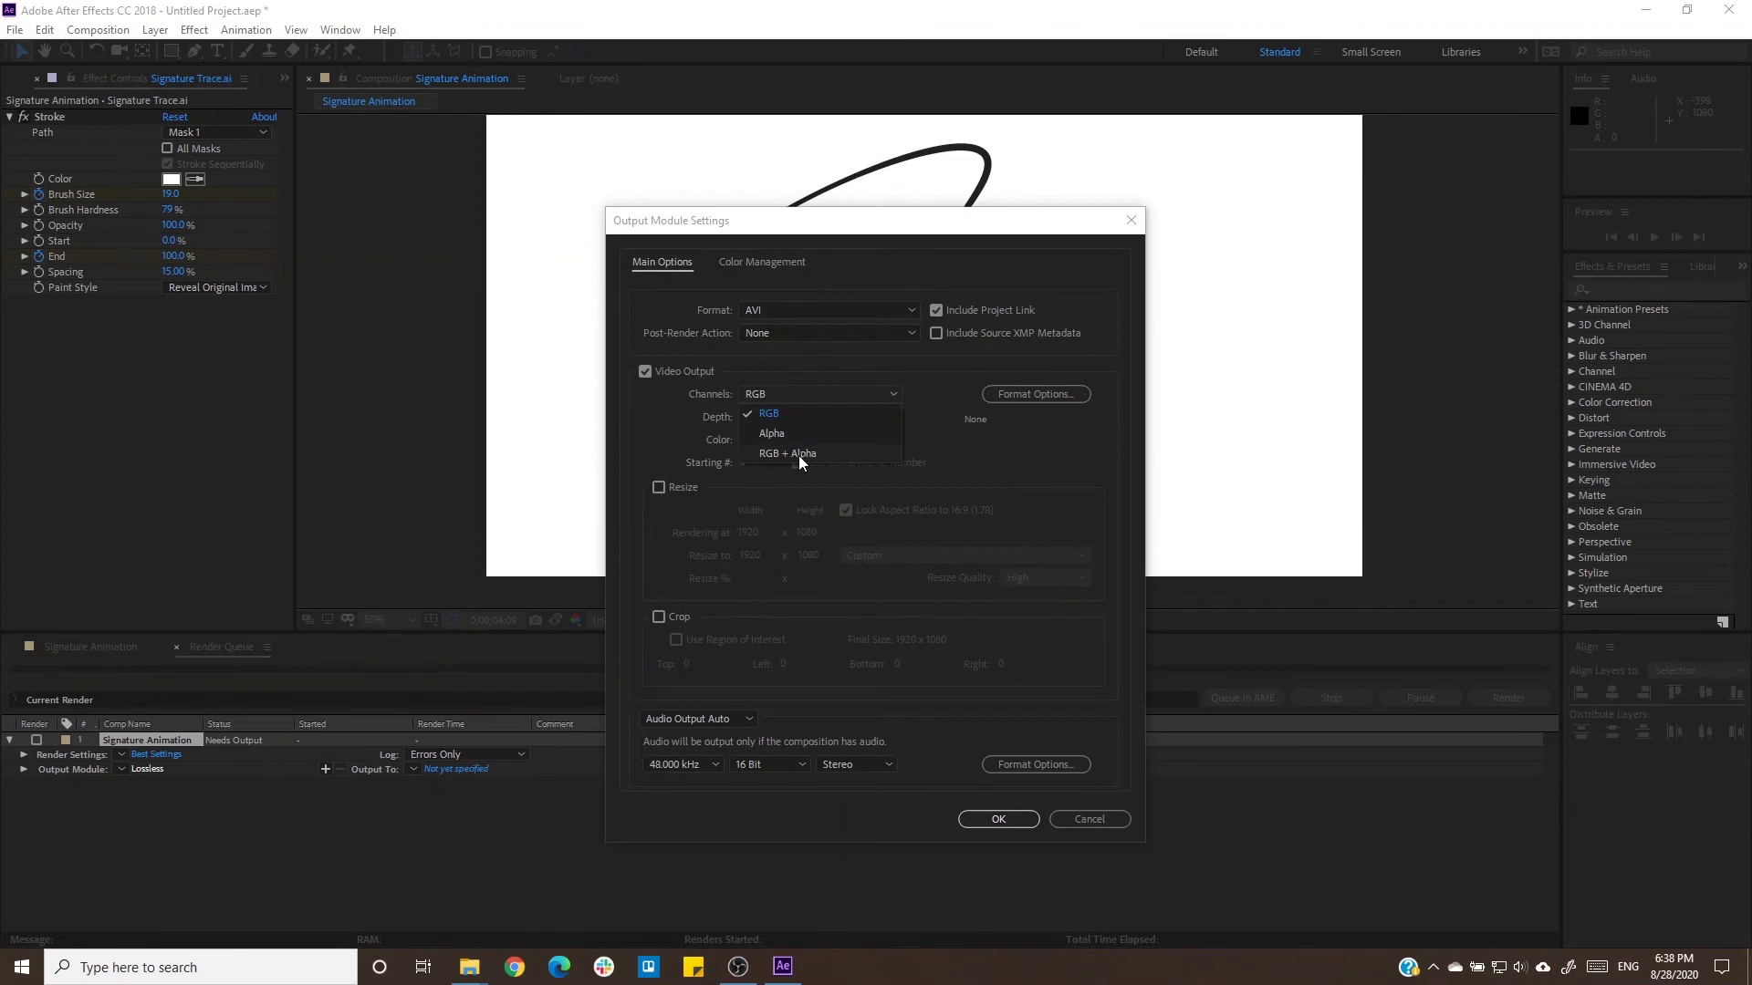
left_click(803, 451)
left_click(998, 819)
Save the output as Signature Animation - Alpha.mov in the Desktop Signature Animation > Export folder.
left_click(456, 769)
left_click(91, 225)
left_click(75, 268)
double_click(196, 168)
double_click(195, 168)
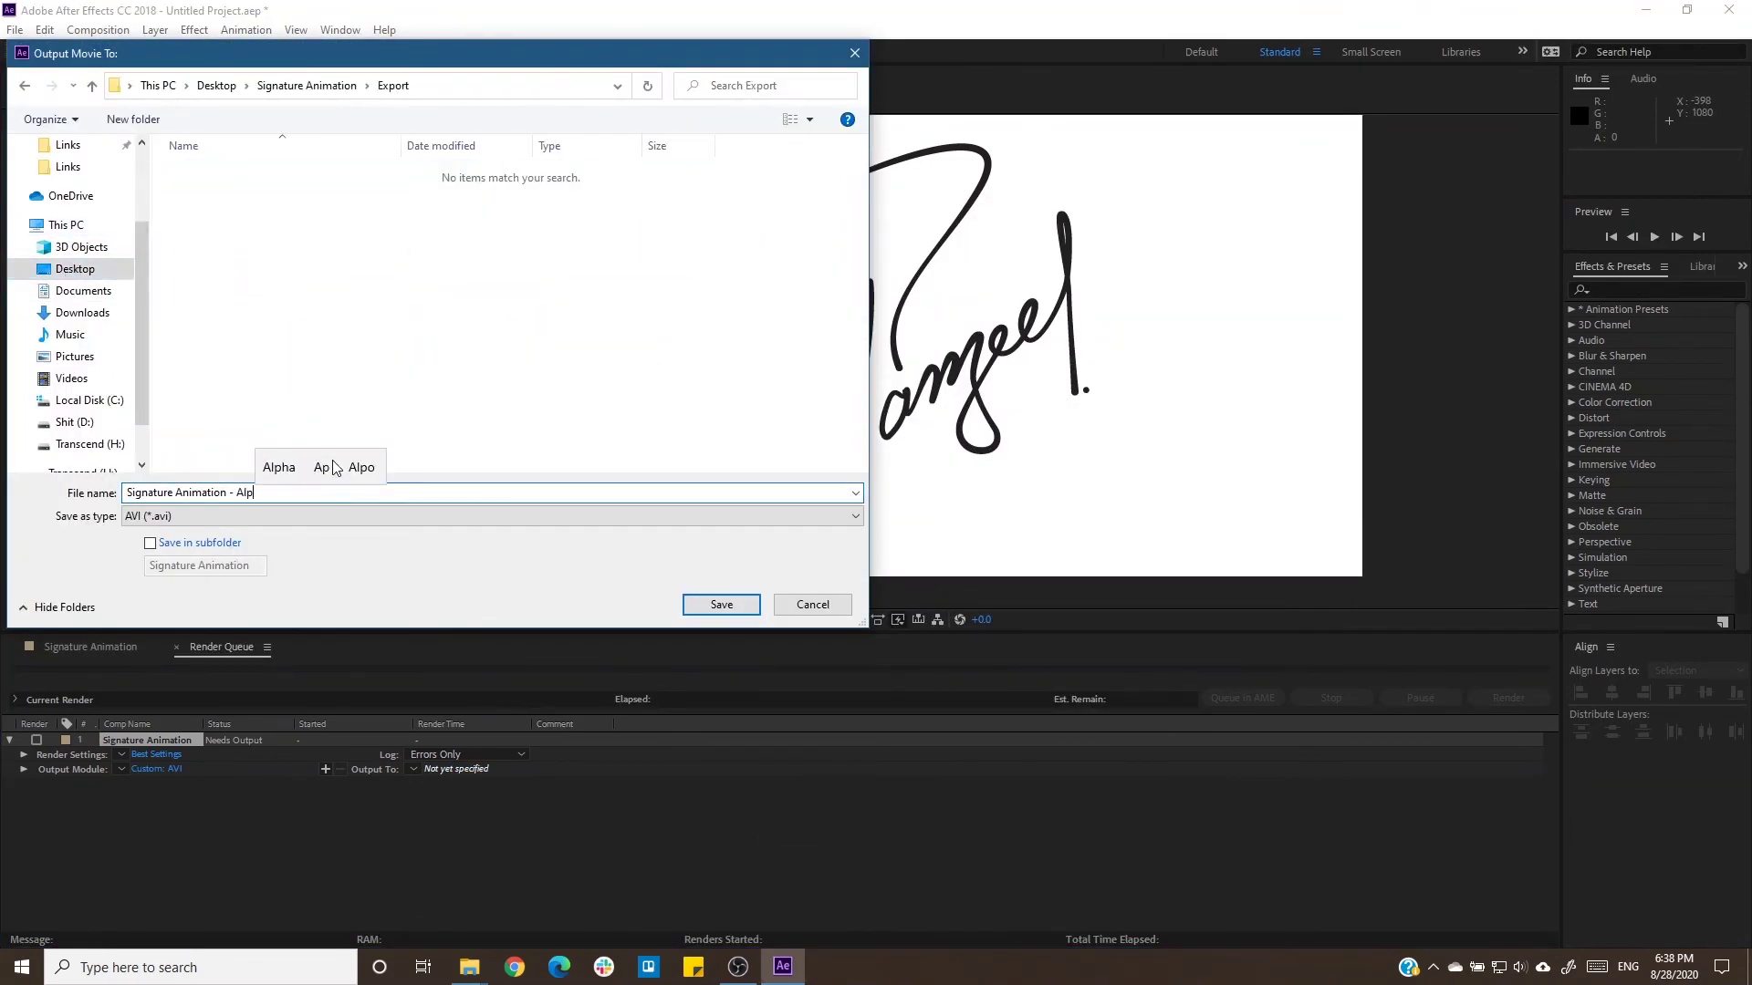
key("Return")
Set the output format to QuickTime and render the composition.
left_click(173, 769)
left_click(758, 302)
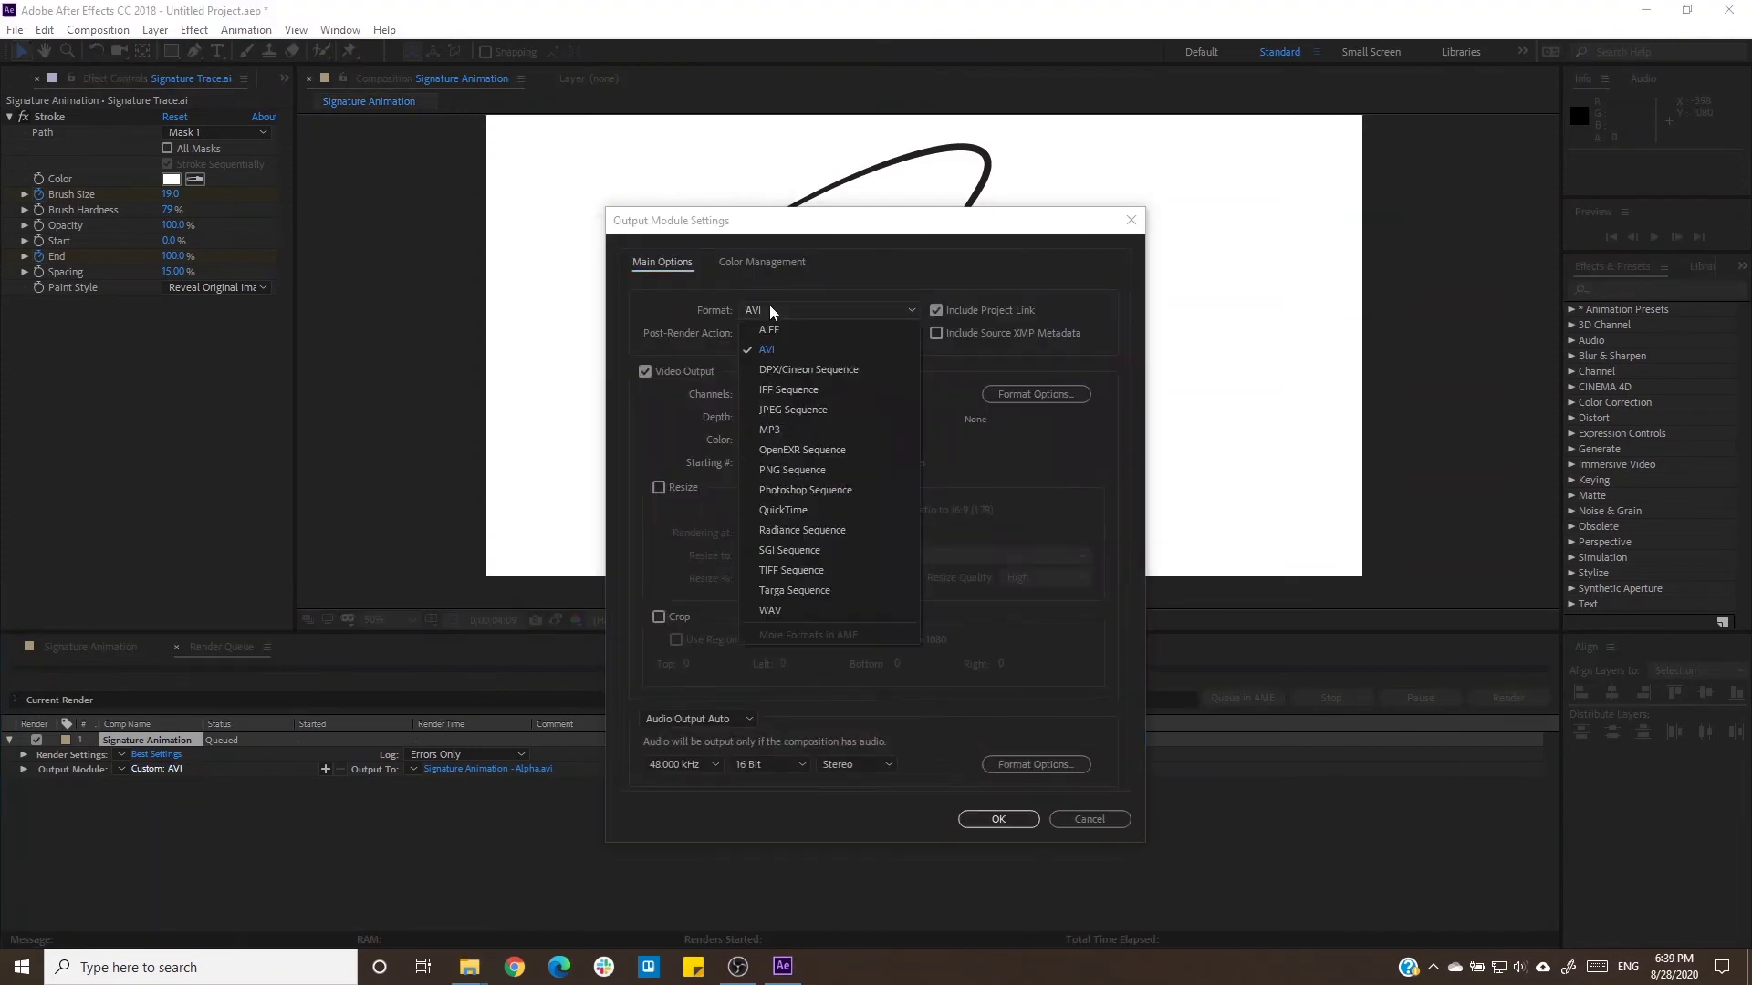
left_click(748, 648)
left_click(1004, 821)
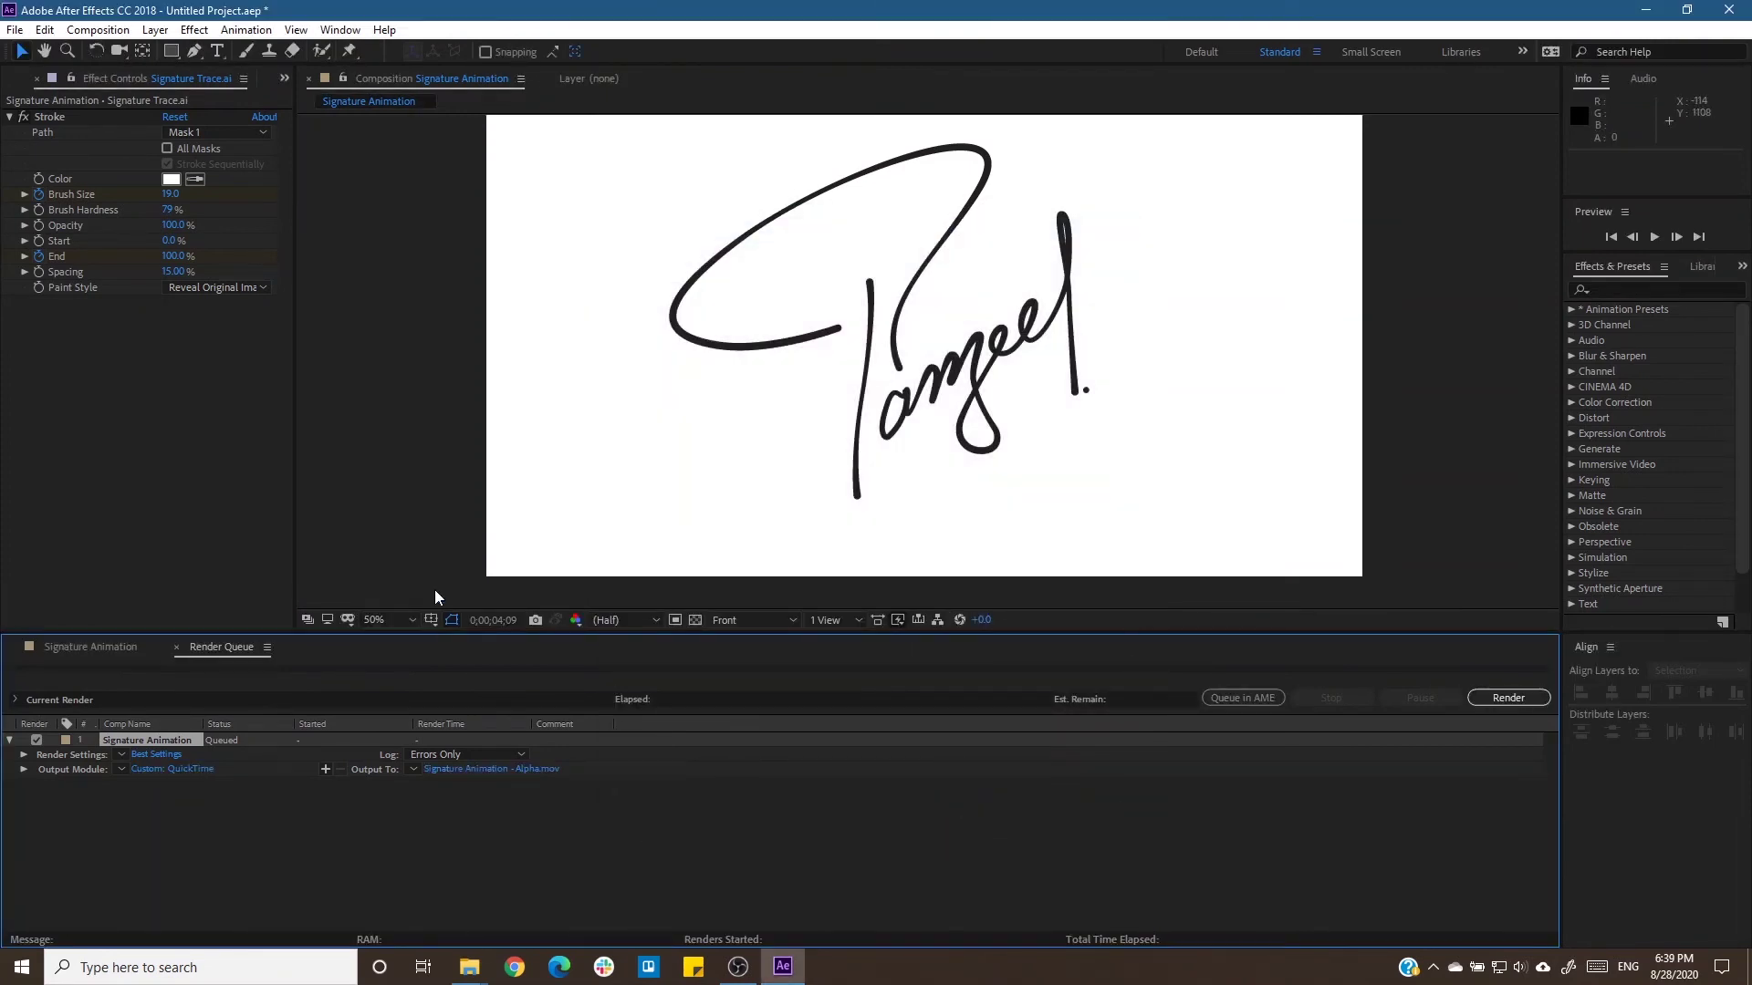
left_click(1489, 699)
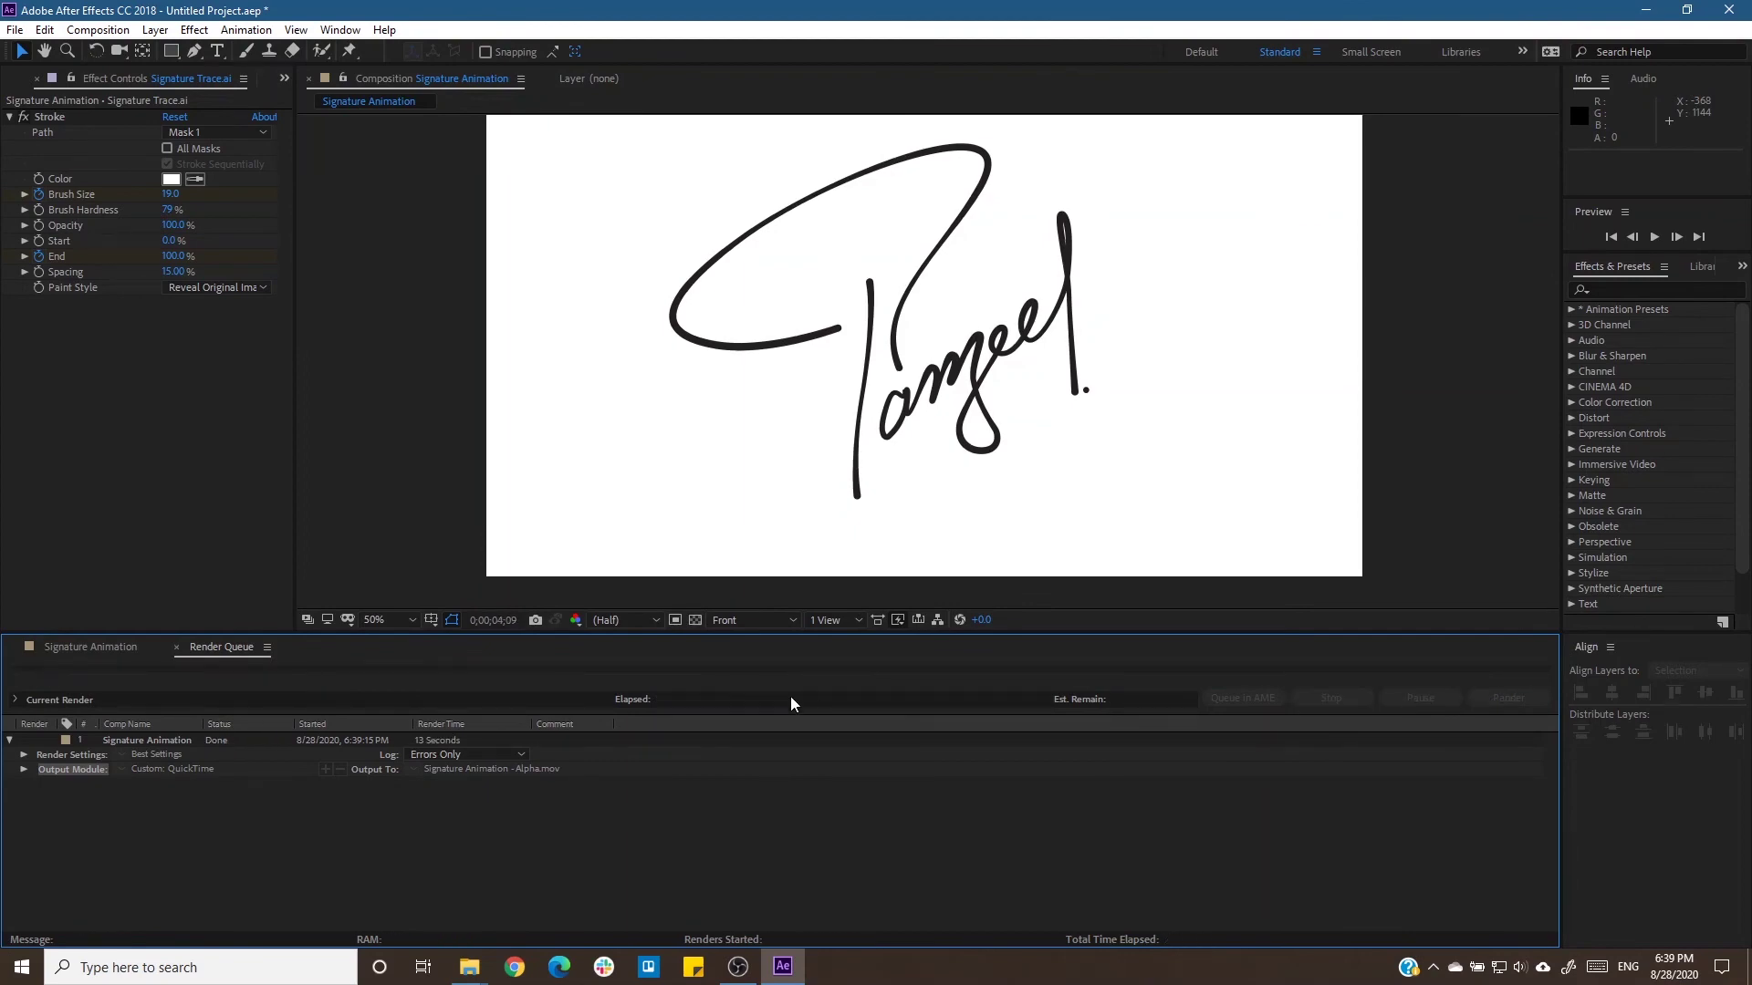
Add the comp to the Render Queue again with QuickTime as the output format.
left_click(91, 647)
left_click(15, 29)
left_click(392, 358)
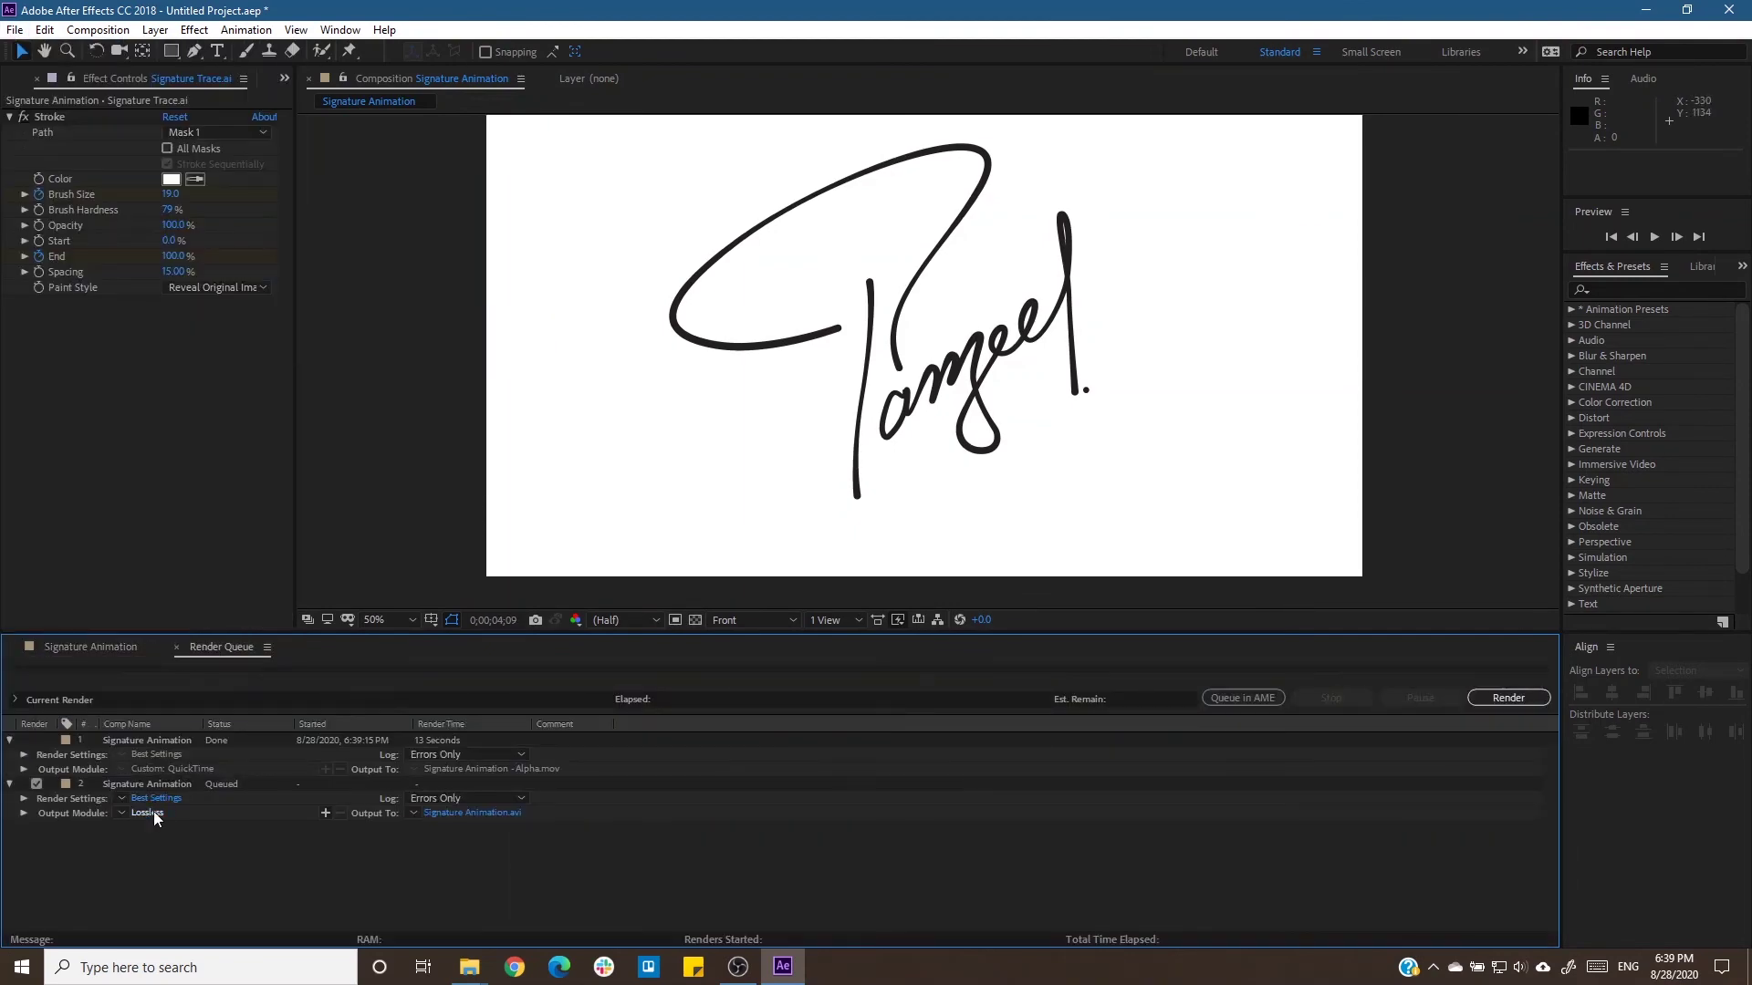
left_click(147, 813)
left_click(742, 309)
left_click(730, 451)
left_click(743, 407)
left_click(697, 454)
left_click(1009, 821)
Keep the output name Signature Animation.mov and render the second queue item.
left_click(475, 813)
key("Return")
left_click(1506, 698)
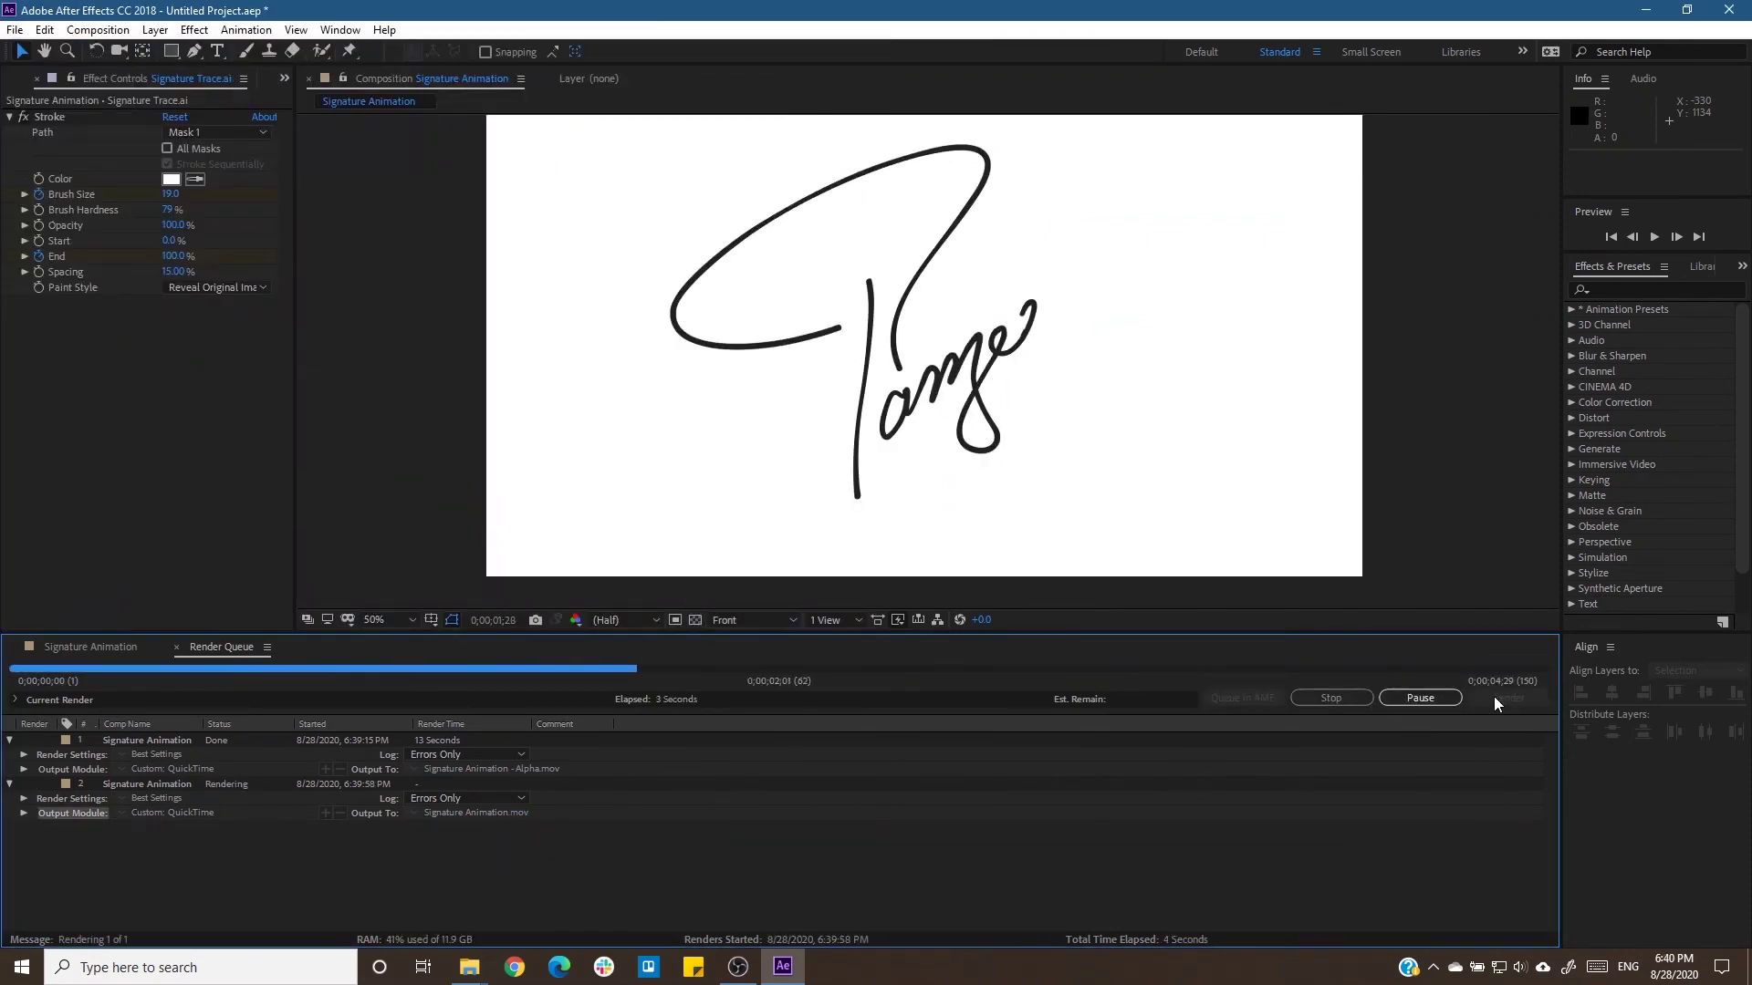
Save the project as 'Signature Animation' in the Desktop Project folder.
left_click(15, 30)
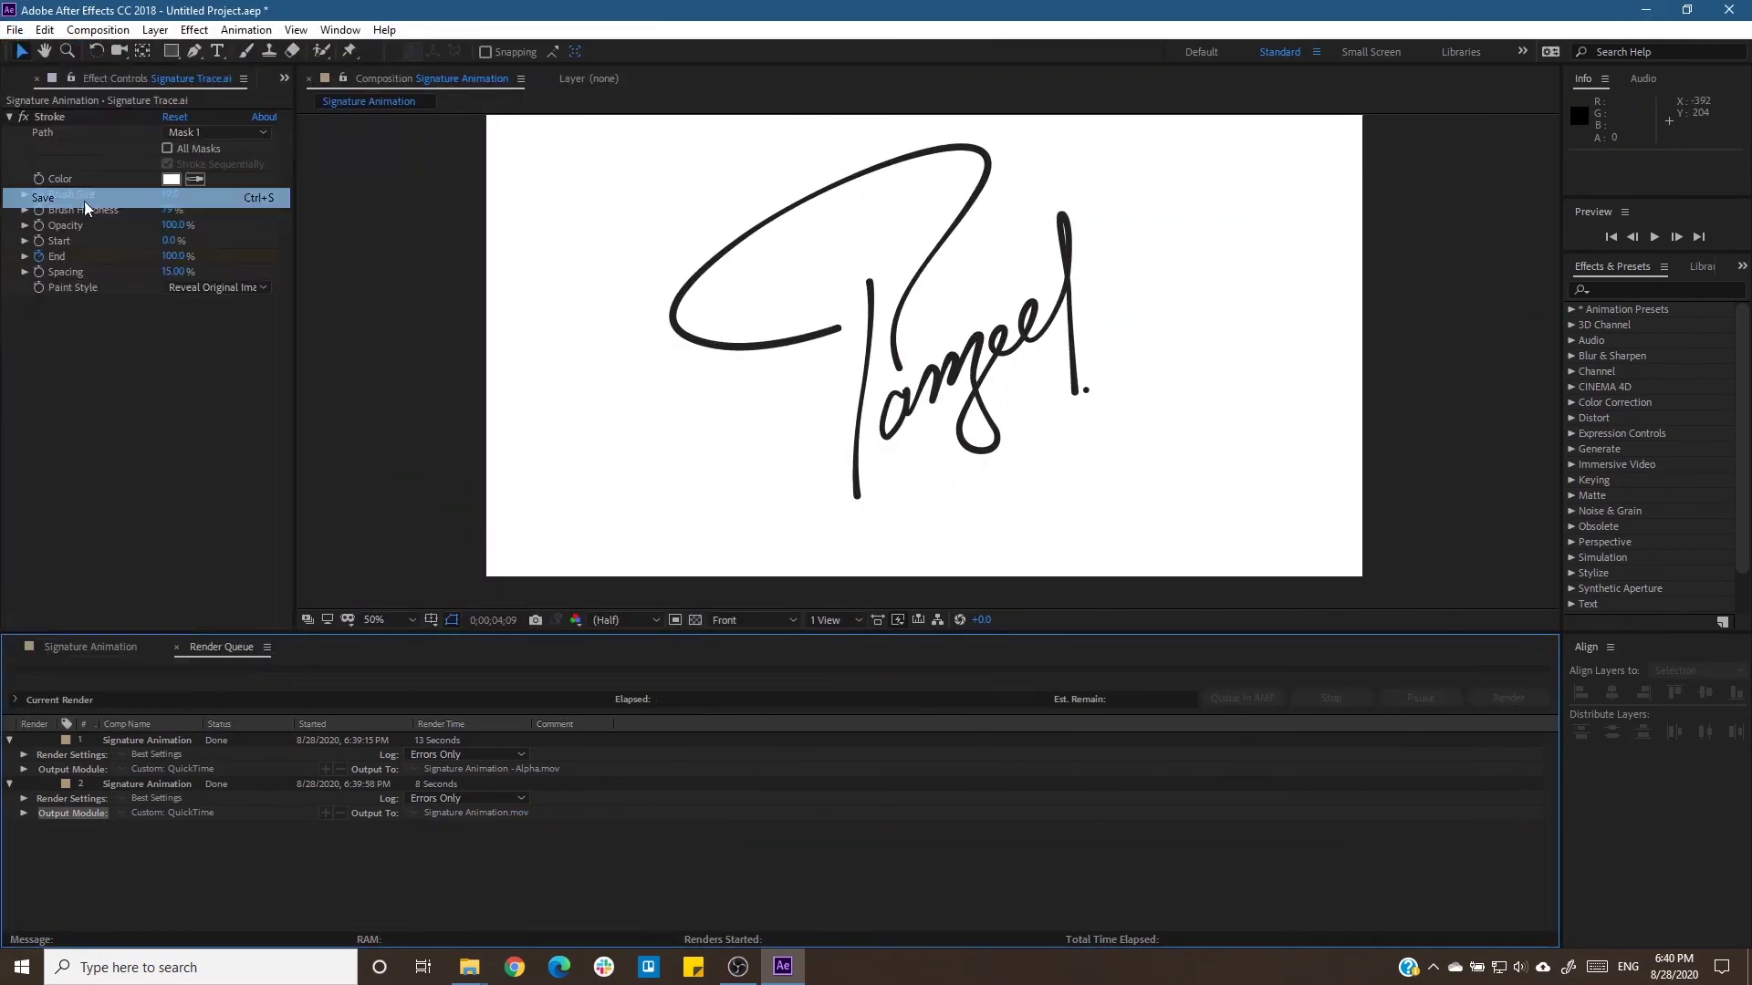
left_click(41, 194)
left_click(75, 268)
double_click(234, 176)
type("Signature Animation")
left_click(695, 557)
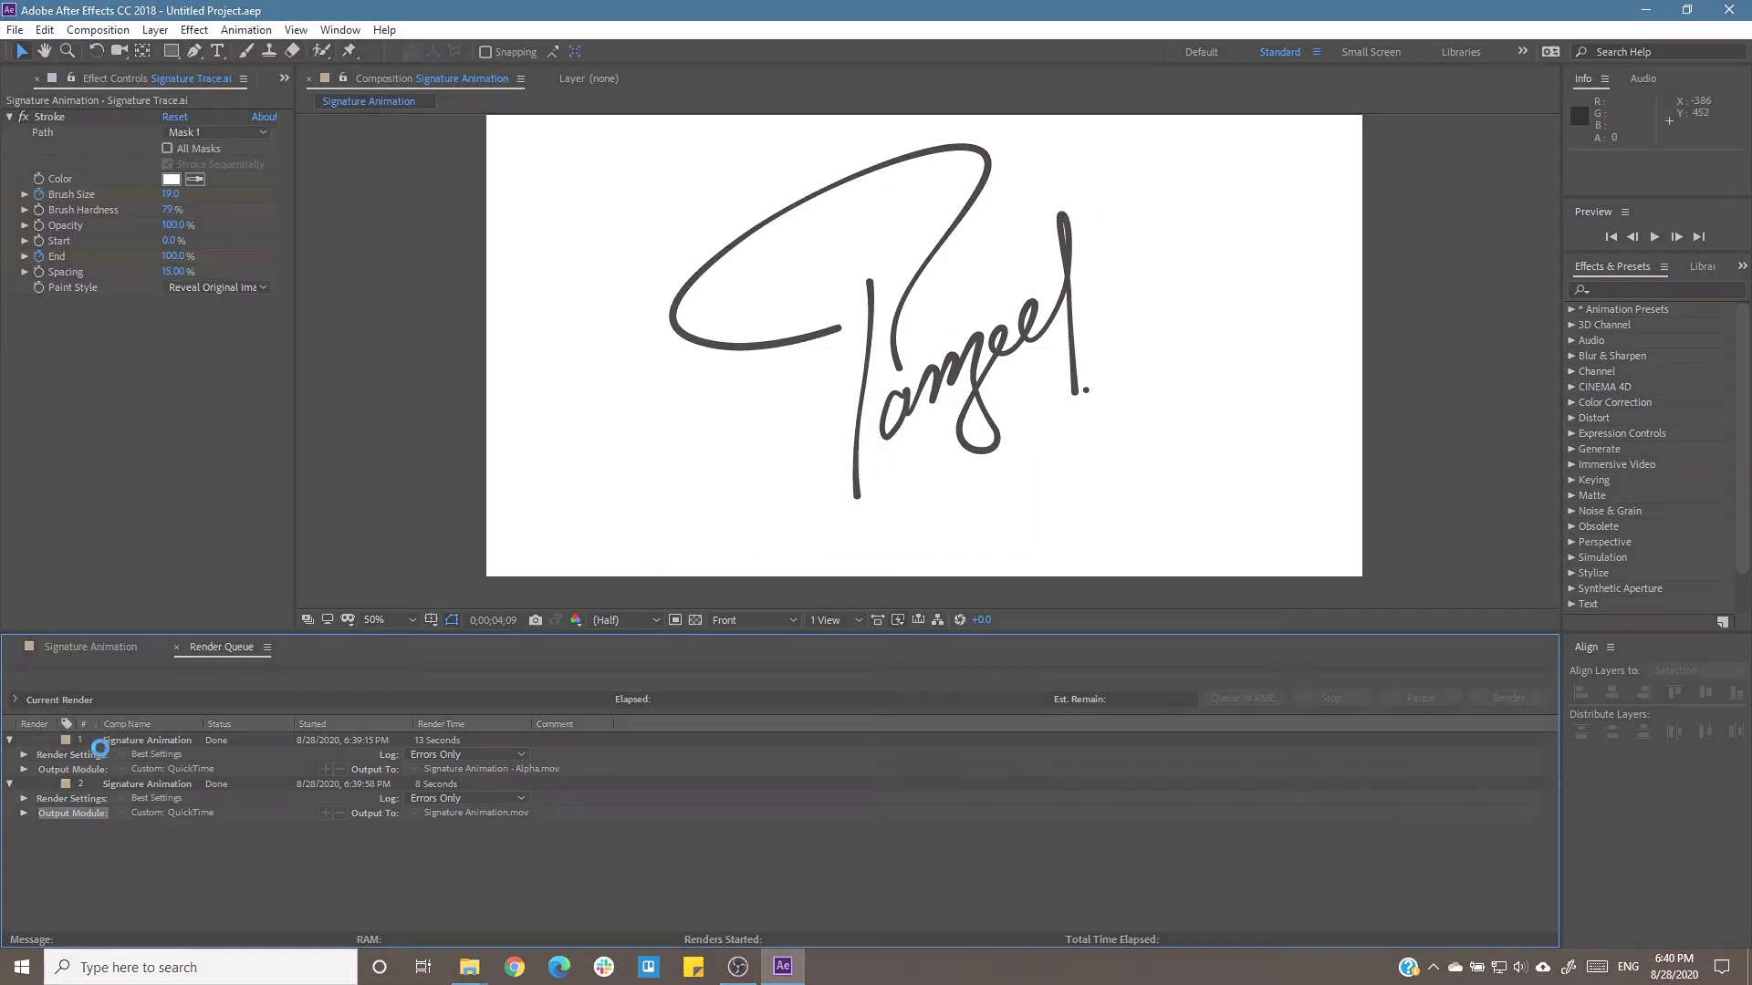